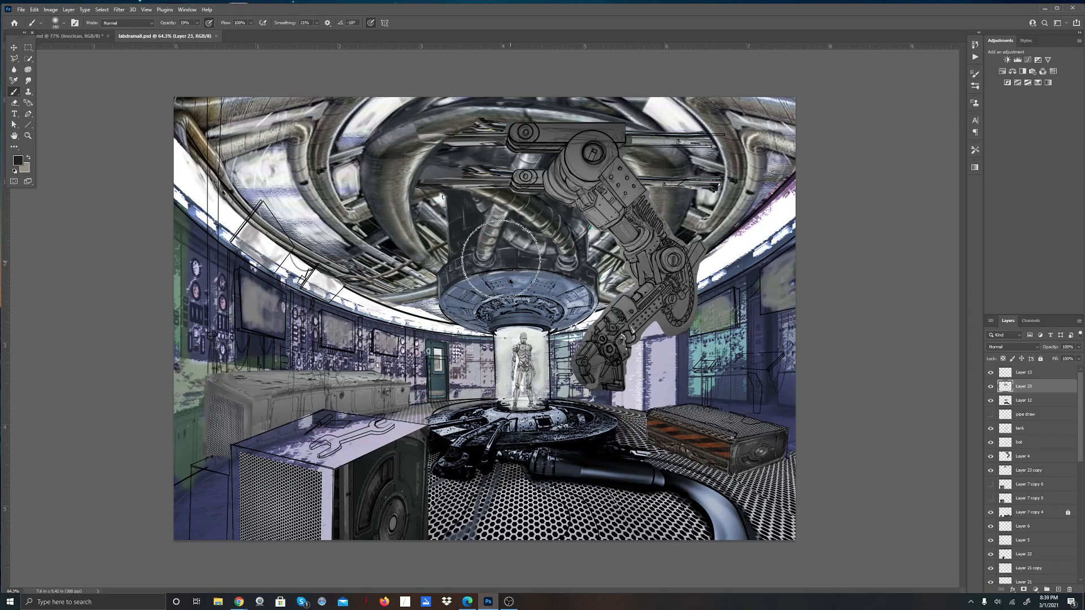
Step: Examine what Layer 12, the bot layer and Layer 23 copy contribute by hiding and reshowing each one
{"action": "left_click", "coordinate": [14, 48]}
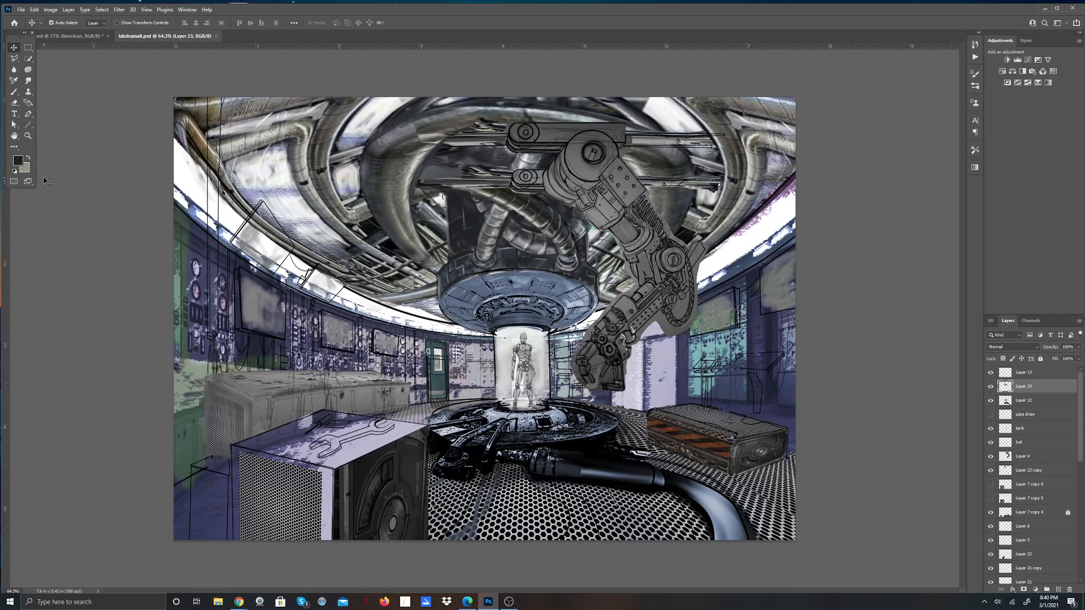
{"action": "left_click", "coordinate": [989, 401]}
{"action": "left_click", "coordinate": [989, 401]}
{"action": "left_click", "coordinate": [988, 444]}
{"action": "left_click", "coordinate": [990, 443]}
{"action": "left_click", "coordinate": [990, 471]}
{"action": "left_click", "coordinate": [990, 471]}
Step: Compare the ceiling with and without the painted pipework on Layer 23, leaving the layer shown
{"action": "left_click", "coordinate": [991, 387]}
{"action": "left_click", "coordinate": [990, 387]}
{"action": "left_click", "coordinate": [991, 387]}
{"action": "left_click", "coordinate": [990, 387]}
{"action": "left_click", "coordinate": [990, 387]}
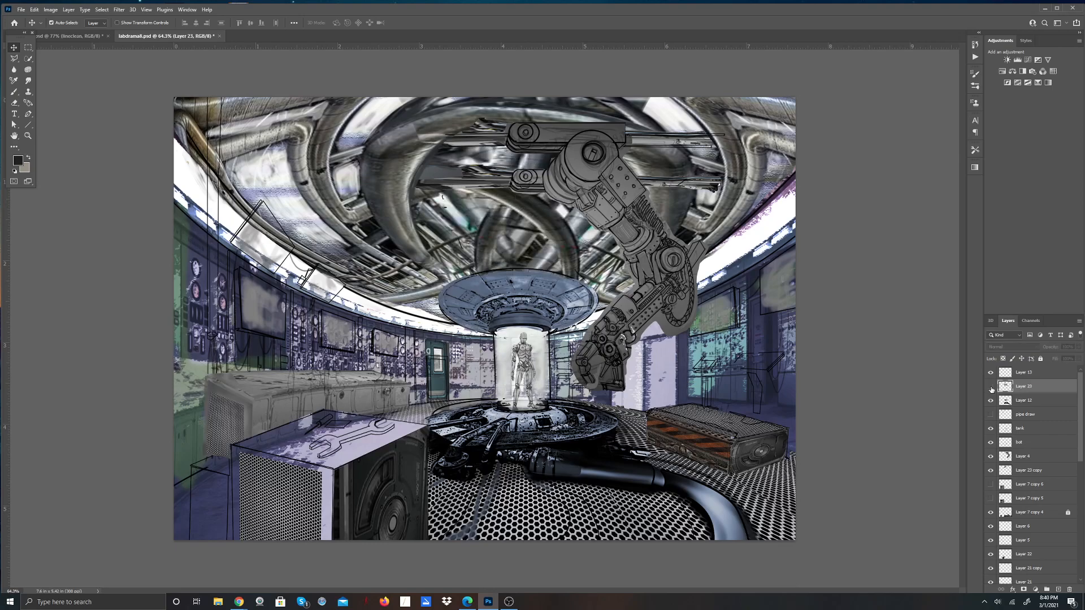
{"action": "left_click", "coordinate": [990, 387]}
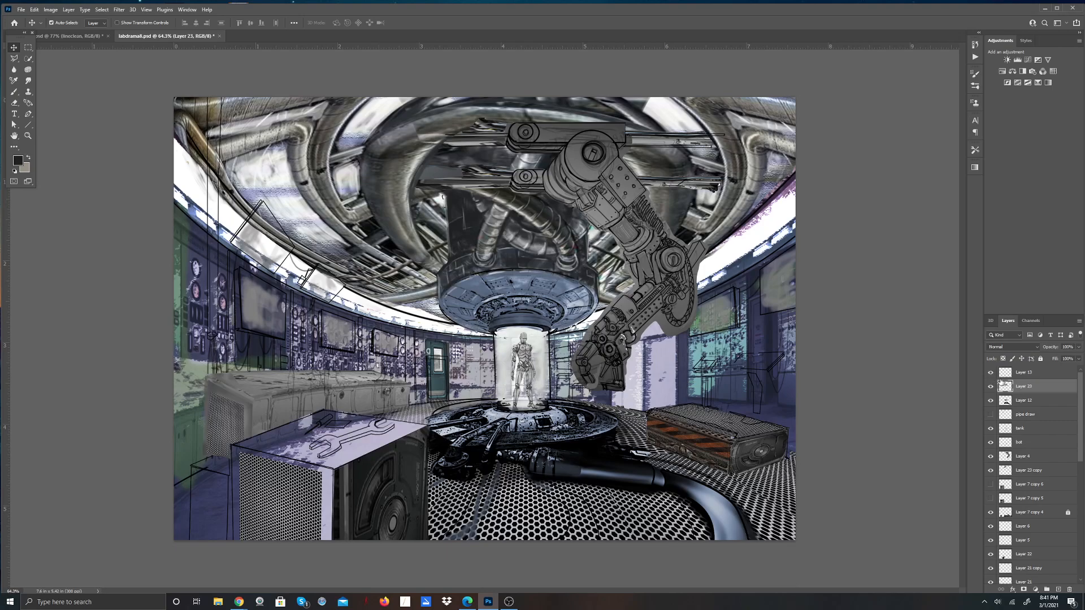
Step: Examine the front crate detail on Layer 22 and the content of Layer 21 by switching their visibility off and on
{"action": "left_click", "coordinate": [990, 557]}
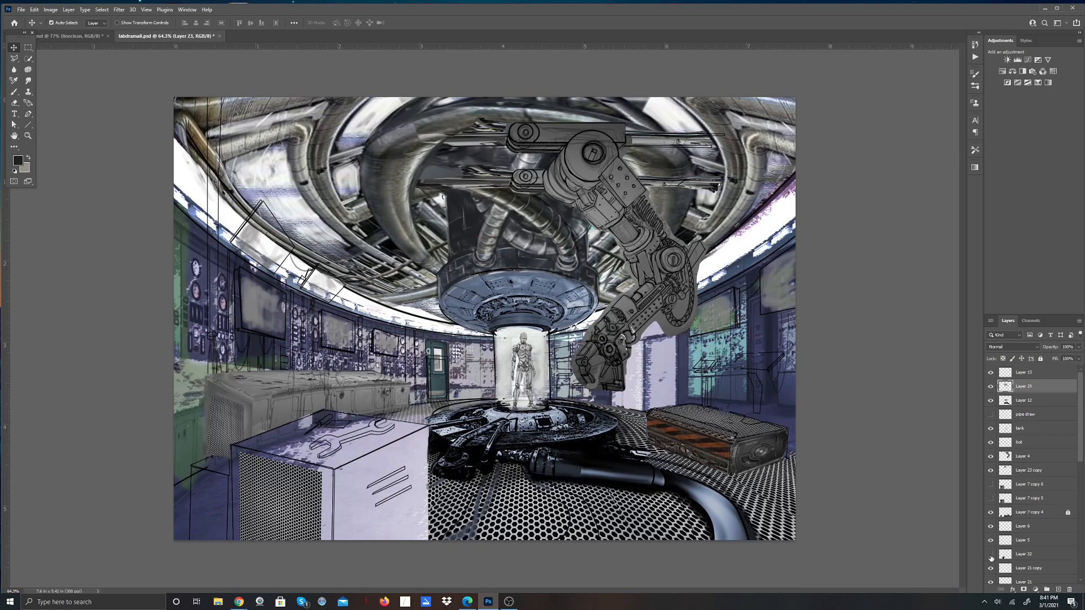
{"action": "left_click", "coordinate": [990, 557]}
{"action": "key", "text": "ctrl+minus"}
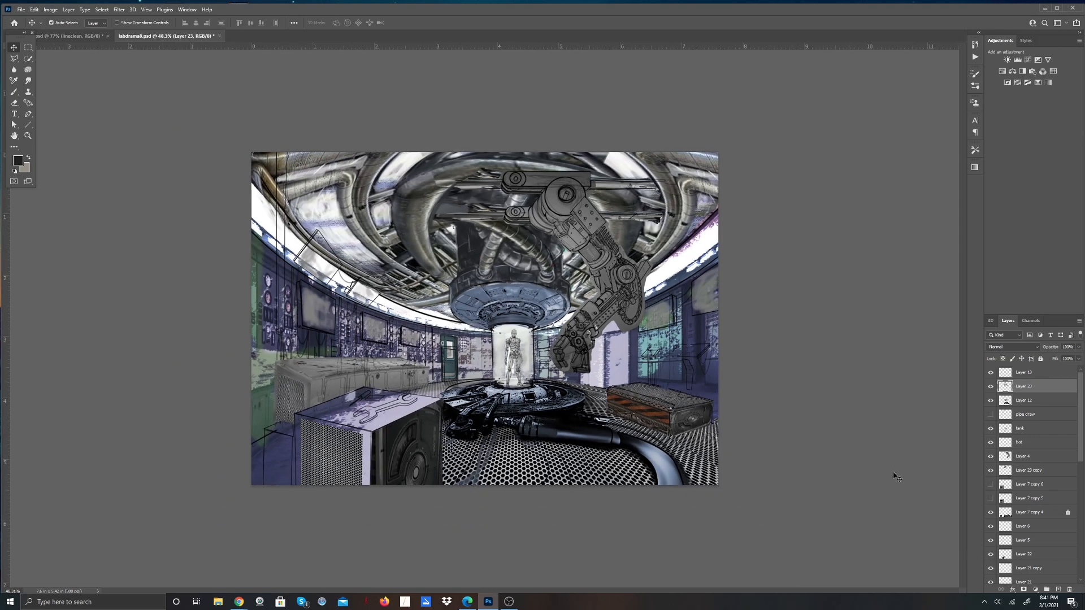
{"action": "left_click", "coordinate": [989, 583]}
{"action": "left_click", "coordinate": [990, 584]}
{"action": "scroll", "coordinate": [1071, 483], "scroll_direction": "down", "scroll_amount": 5}
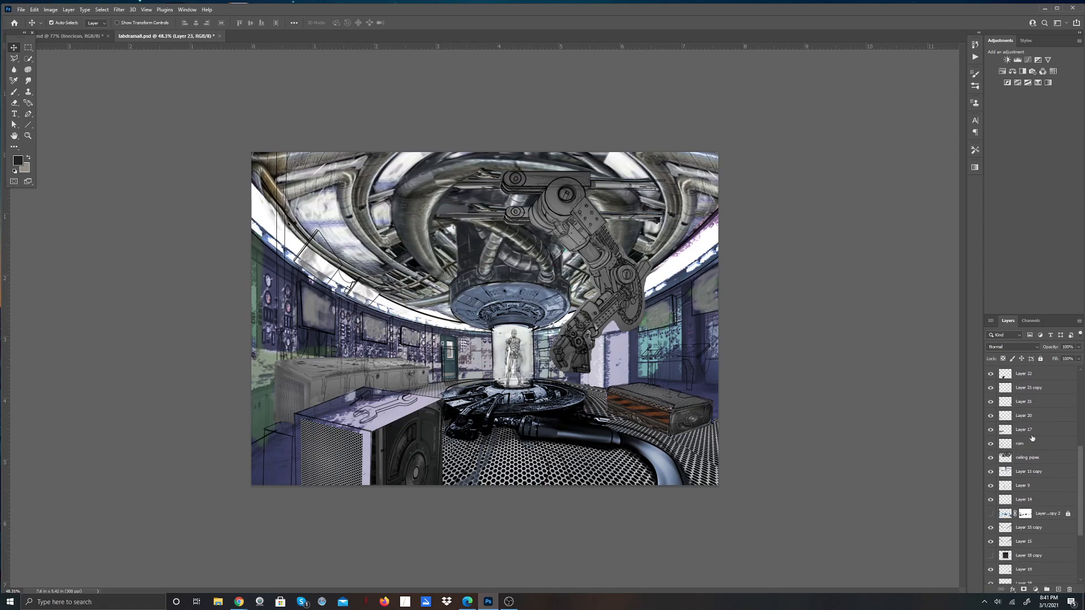
Step: Examine the ceiling pipes layer, Layer 14, the masked copy 2 layer, Layer 15 copy and Layer 15 by toggling their visibility
{"action": "left_click", "coordinate": [990, 458]}
{"action": "left_click", "coordinate": [990, 458]}
{"action": "left_click", "coordinate": [990, 501]}
{"action": "left_click", "coordinate": [990, 500]}
{"action": "left_click", "coordinate": [990, 516]}
{"action": "left_click", "coordinate": [990, 515]}
{"action": "left_click", "coordinate": [990, 514]}
{"action": "left_click", "coordinate": [989, 530]}
{"action": "left_click", "coordinate": [989, 527]}
{"action": "left_click", "coordinate": [990, 542]}
{"action": "left_click", "coordinate": [991, 541]}
Step: Check the content of Layer 18 copy and Layer 19 by toggling their visibility, leaving Layer 18 copy hidden
{"action": "scroll", "coordinate": [991, 539], "scroll_direction": "down", "scroll_amount": 1}
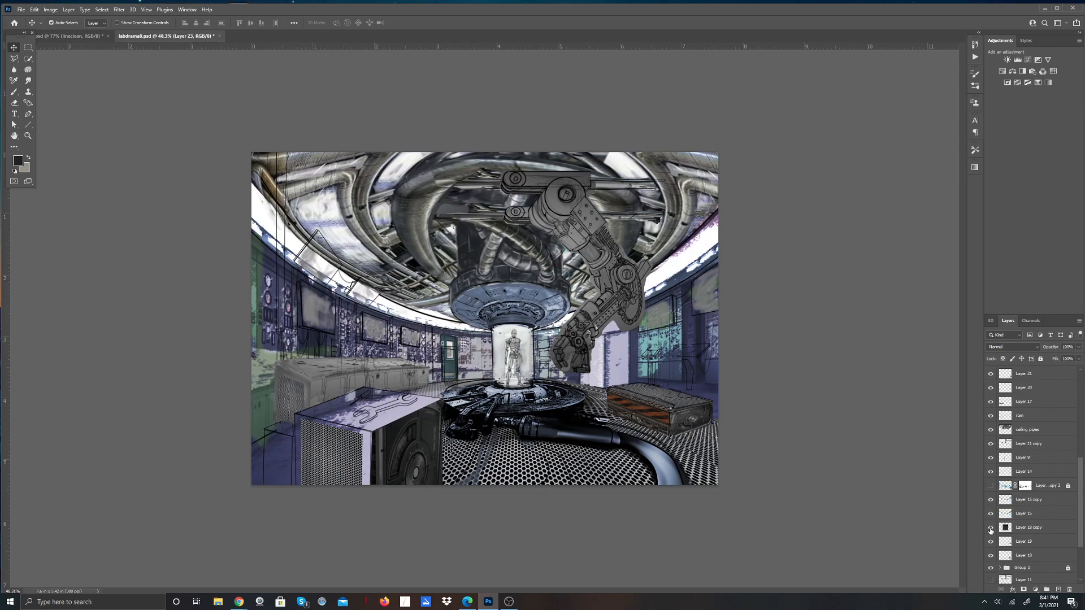
{"action": "left_click", "coordinate": [990, 528]}
{"action": "left_click", "coordinate": [991, 529]}
{"action": "left_click", "coordinate": [991, 543]}
{"action": "left_click", "coordinate": [990, 543]}
{"action": "left_click", "coordinate": [990, 542]}
Step: Compare the lab walls with and without the textures in Group 1, leaving the group shown
{"action": "scroll", "coordinate": [988, 567], "scroll_direction": "down", "scroll_amount": 3}
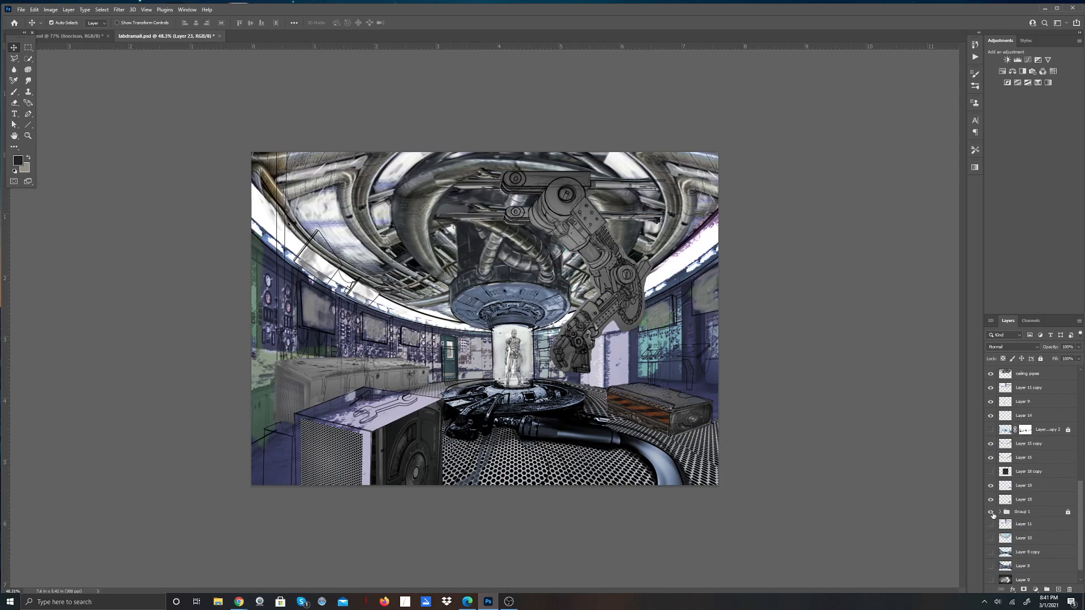
{"action": "left_click", "coordinate": [990, 512]}
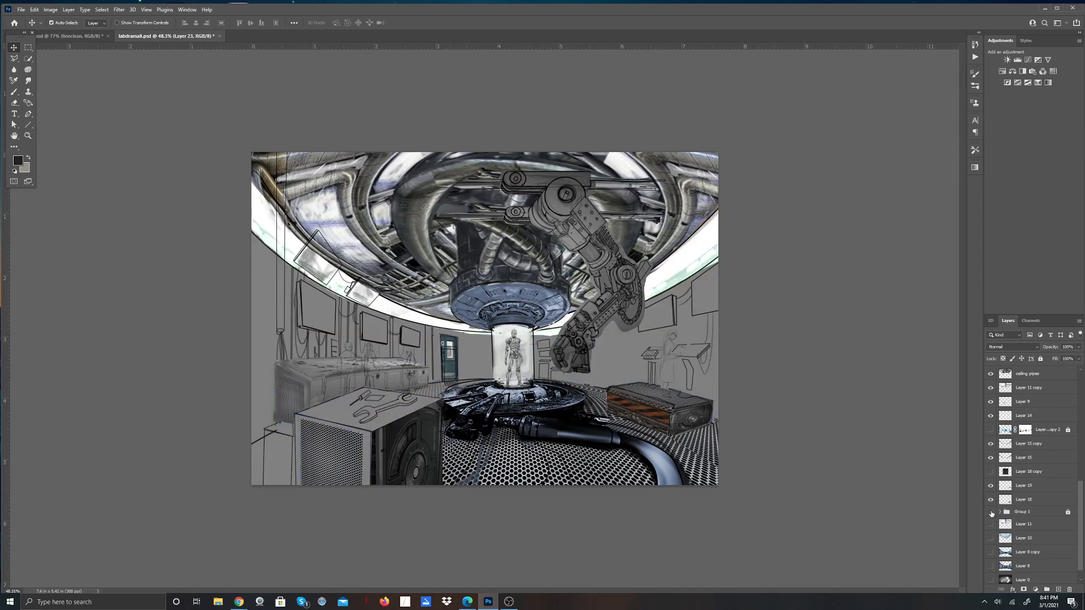
{"action": "left_click", "coordinate": [991, 512]}
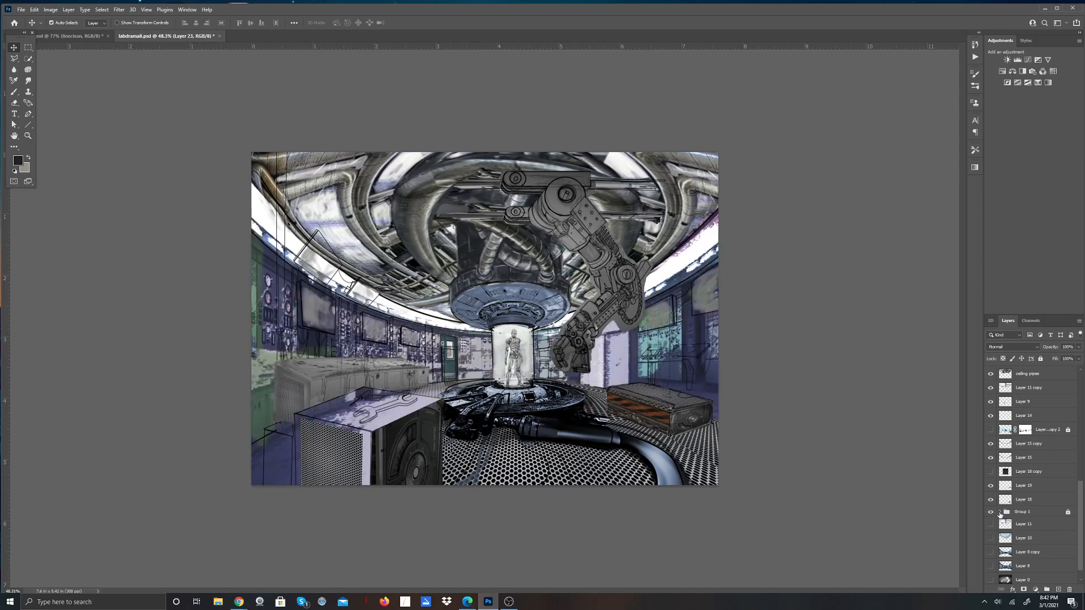
Step: Expand Group 1 and examine Layer 14 copy 4, copy 3 and copy 2 individually, leaving all three shown
{"action": "left_click", "coordinate": [1000, 512]}
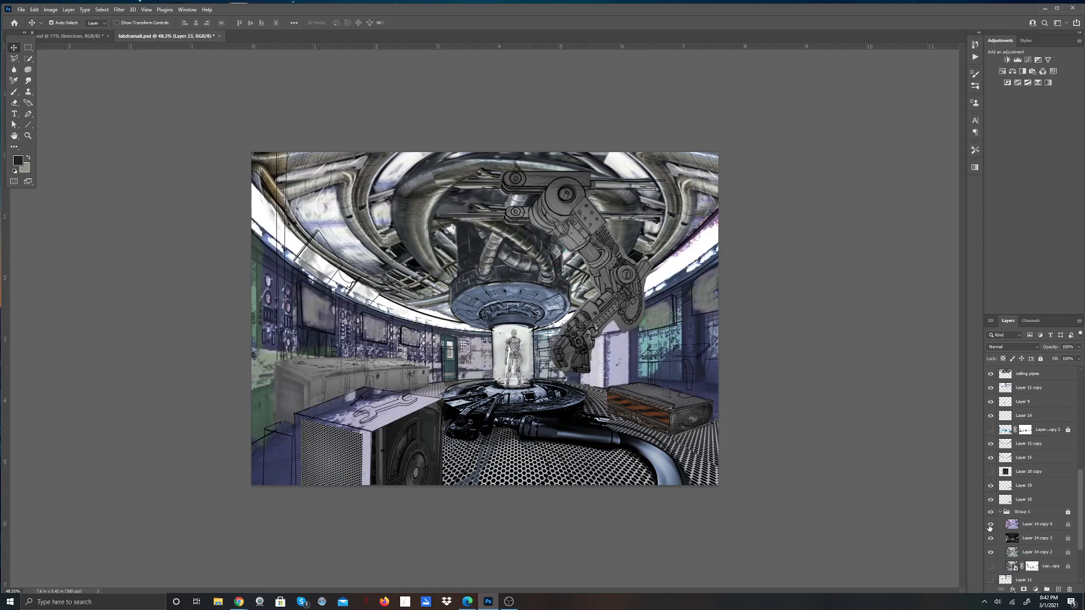
{"action": "left_click", "coordinate": [989, 526]}
{"action": "left_click", "coordinate": [990, 526]}
{"action": "left_click", "coordinate": [990, 540]}
{"action": "left_click", "coordinate": [990, 540]}
{"action": "left_click", "coordinate": [990, 539]}
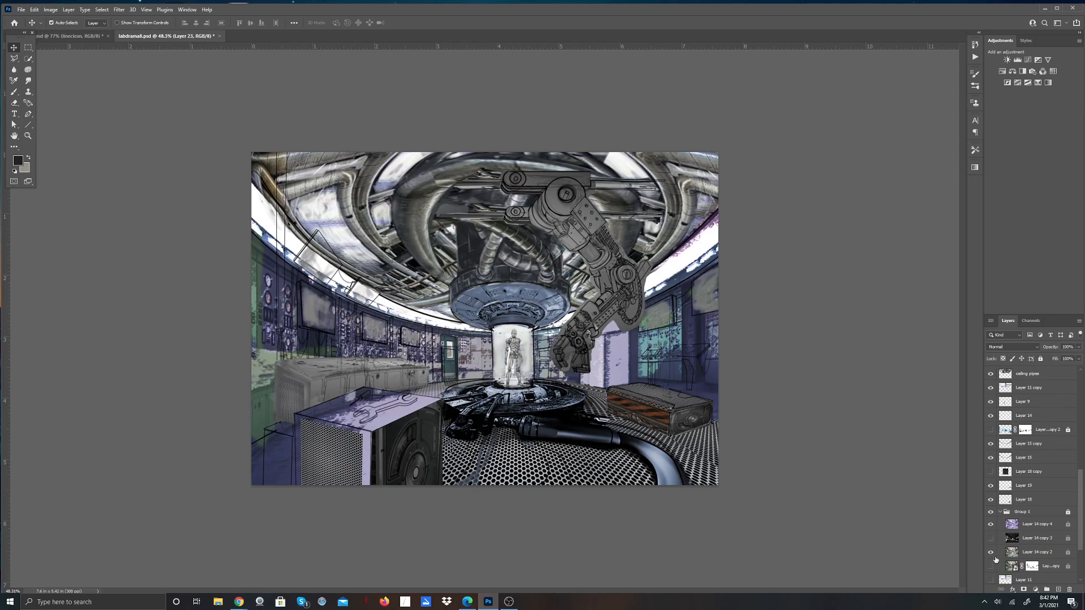
{"action": "left_click", "coordinate": [991, 553]}
{"action": "left_click", "coordinate": [991, 552]}
{"action": "scroll", "coordinate": [993, 565], "scroll_direction": "down", "scroll_amount": 3}
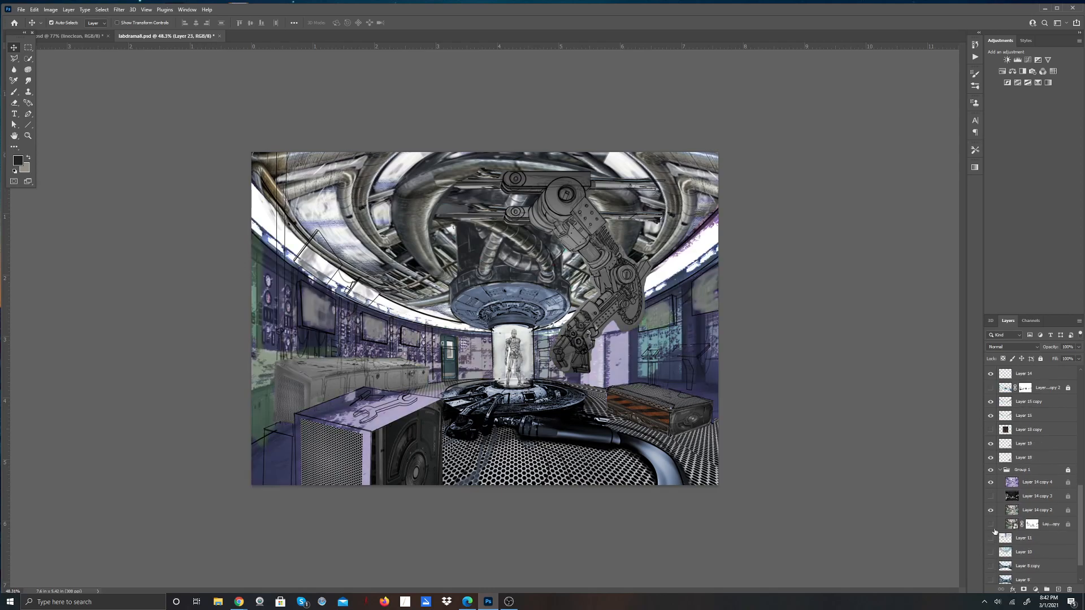
{"action": "left_click", "coordinate": [991, 497]}
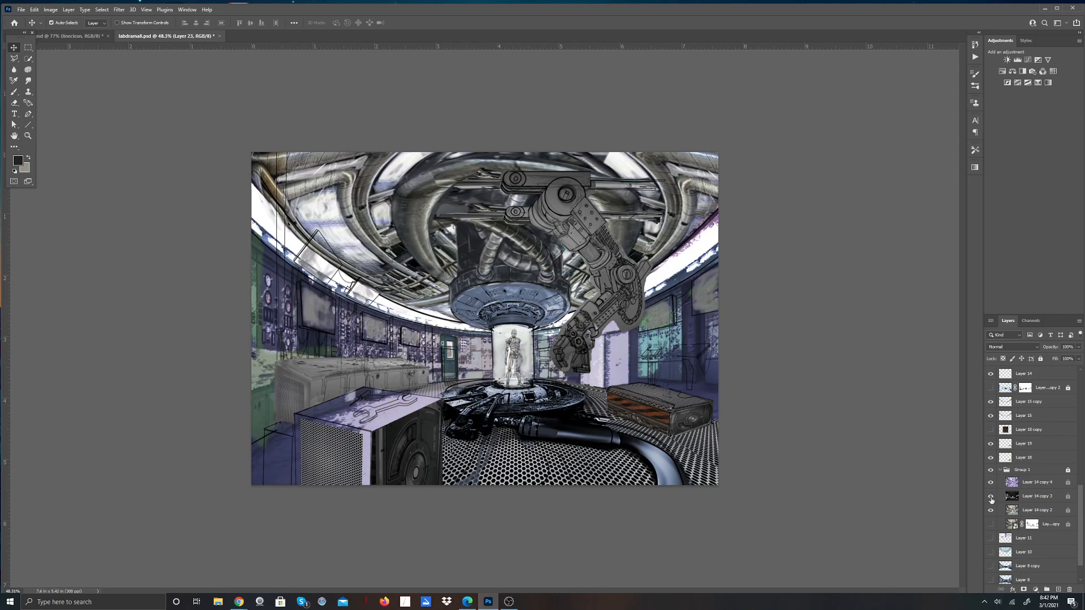
{"action": "left_click", "coordinate": [991, 581]}
{"action": "scroll", "coordinate": [991, 582], "scroll_direction": "down", "scroll_amount": 2}
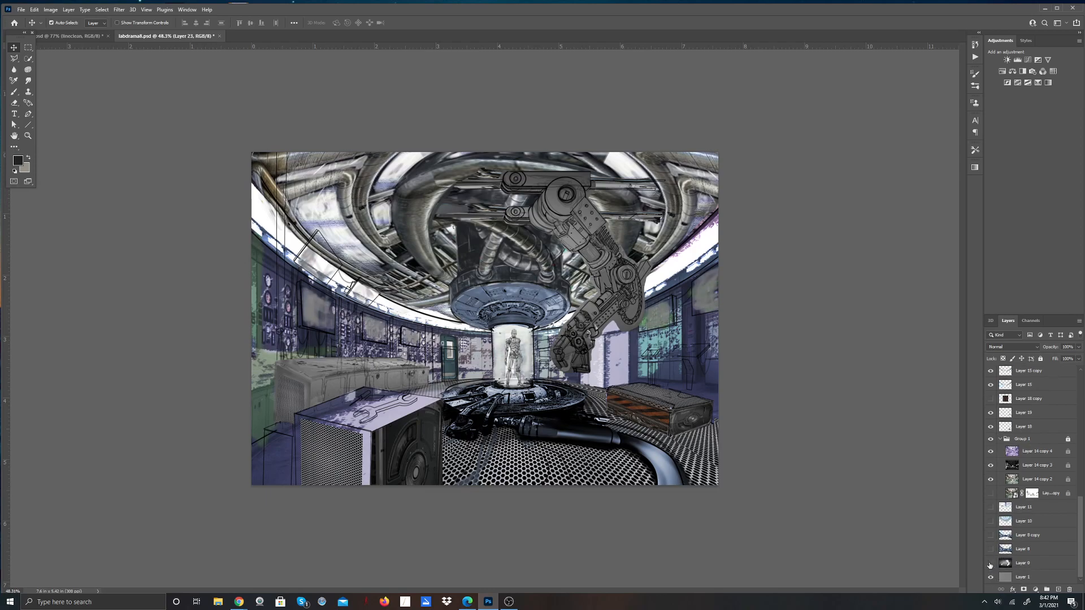
Step: Review the upper layers again, hiding and reshowing Layer 23, Layer 12, bot, tank and Layer 7 copy 4
{"action": "scroll", "coordinate": [1000, 469], "scroll_direction": "up", "scroll_amount": 3}
{"action": "scroll", "coordinate": [1001, 467], "scroll_direction": "up", "scroll_amount": 6}
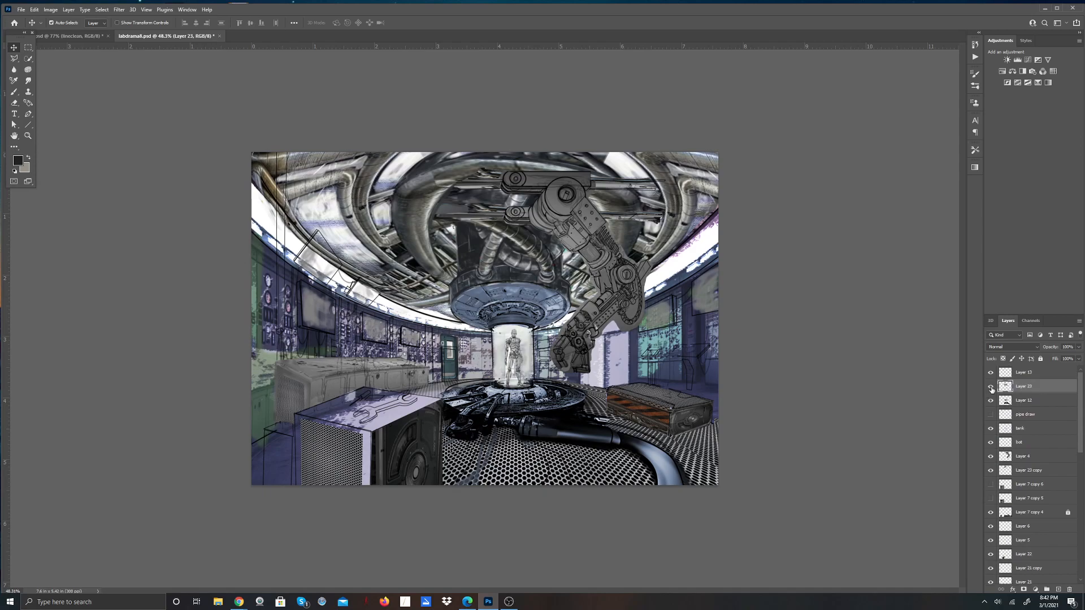
{"action": "left_click", "coordinate": [990, 386]}
{"action": "left_click", "coordinate": [991, 387]}
{"action": "left_click", "coordinate": [991, 401]}
{"action": "left_click", "coordinate": [990, 401]}
{"action": "left_click", "coordinate": [990, 443]}
{"action": "left_click", "coordinate": [990, 443]}
{"action": "left_click", "coordinate": [990, 429]}
{"action": "left_click", "coordinate": [990, 429]}
{"action": "left_click", "coordinate": [990, 513]}
{"action": "left_click", "coordinate": [990, 513]}
{"action": "left_click", "coordinate": [990, 387]}
{"action": "left_click", "coordinate": [990, 389]}
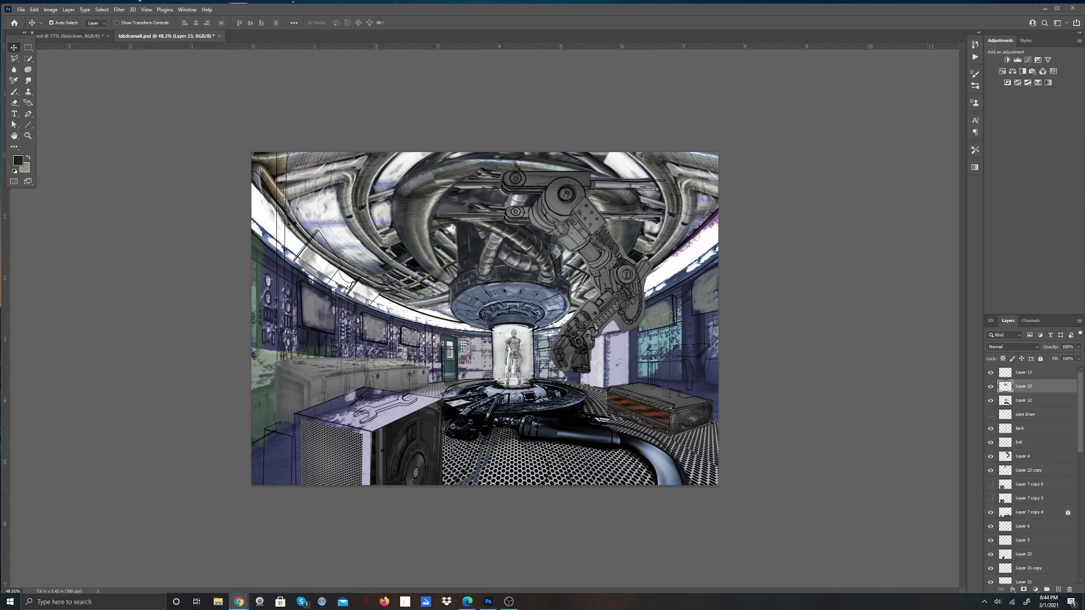
Step: Set up a much smaller Soft Round brush on Layer 23 with the light grey as the foreground colour
{"action": "key", "text": "b"}
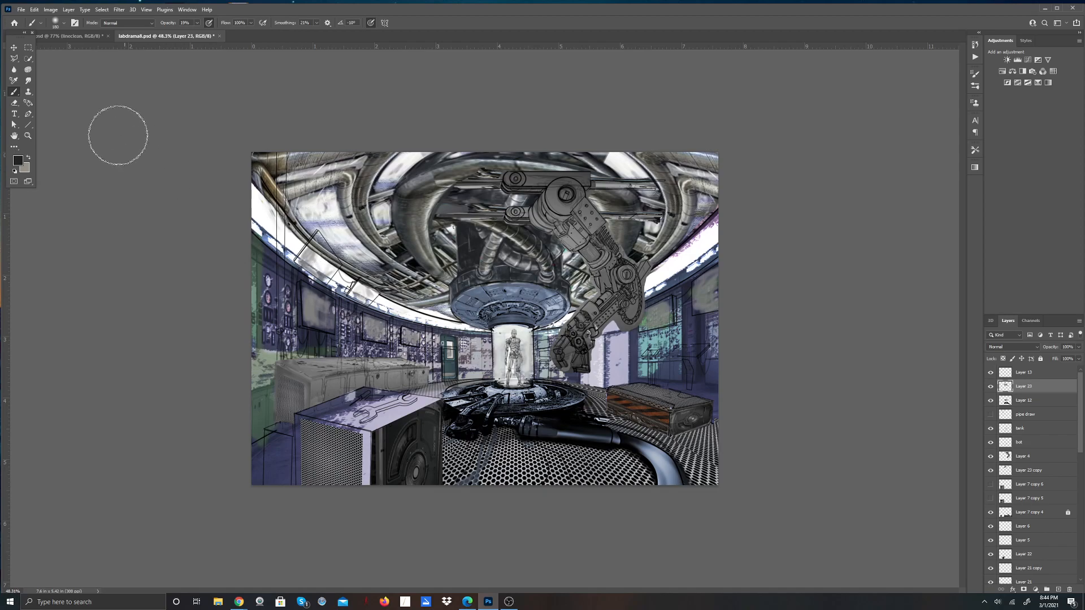
{"action": "left_click", "coordinate": [63, 22]}
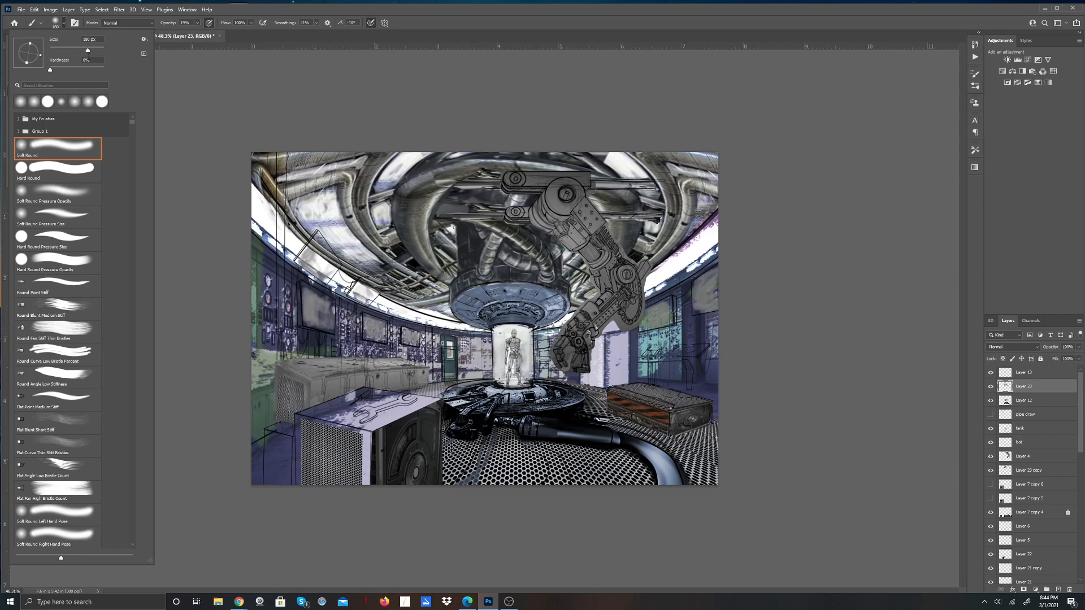
{"action": "left_click_drag", "start_coordinate": [87, 49], "coordinate": [53, 50]}
{"action": "left_click", "coordinate": [418, 230]}
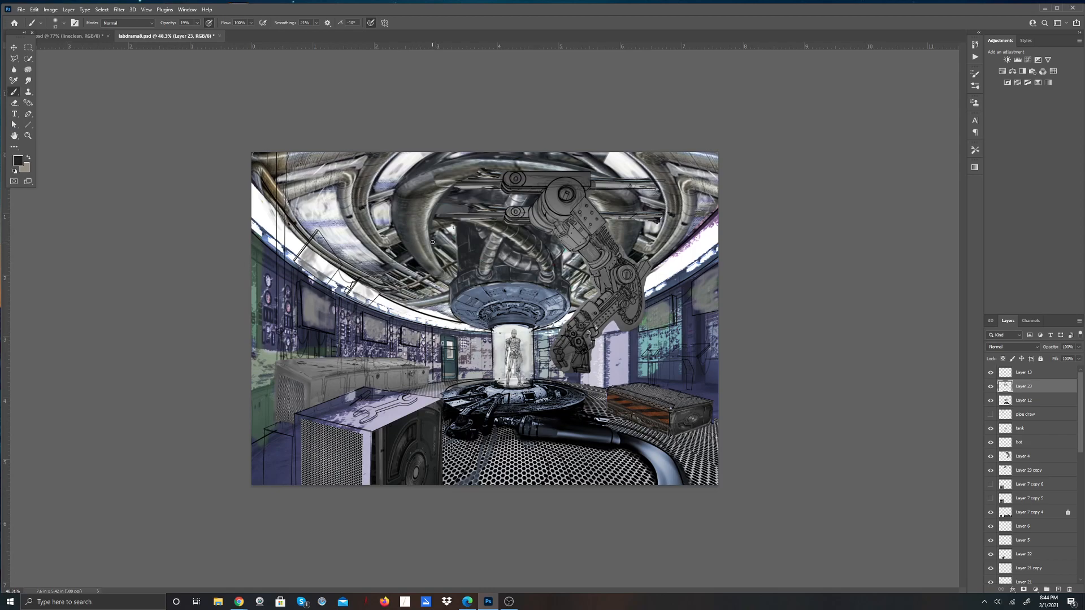
{"action": "key", "text": "x"}
{"action": "left_click", "coordinate": [991, 388]}
{"action": "left_click", "coordinate": [991, 388]}
Step: Set the brush opacity to 100% and its size to 33 px
{"action": "left_click", "coordinate": [196, 23]}
{"action": "left_click", "coordinate": [418, 245]}
{"action": "left_click", "coordinate": [63, 22]}
{"action": "left_click_drag", "start_coordinate": [53, 49], "coordinate": [58, 50]}
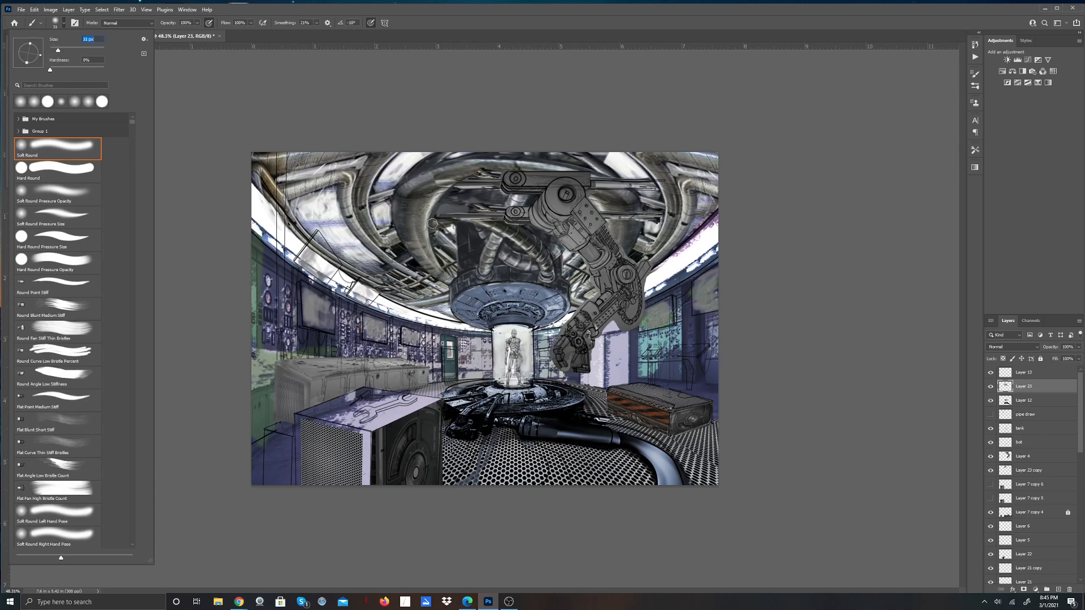
{"action": "key", "text": "Return"}
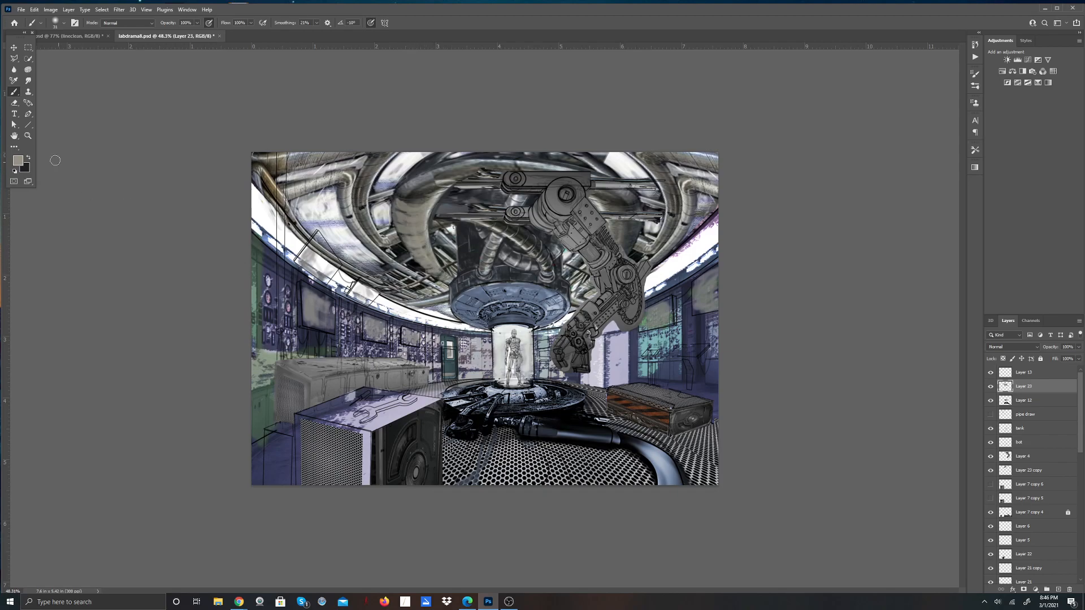
Step: Paint dark shading and bands along the large curved ceiling pipe on Layer 23 with a 75 px soft brush
{"action": "key", "text": "x"}
{"action": "left_click", "coordinate": [64, 23]}
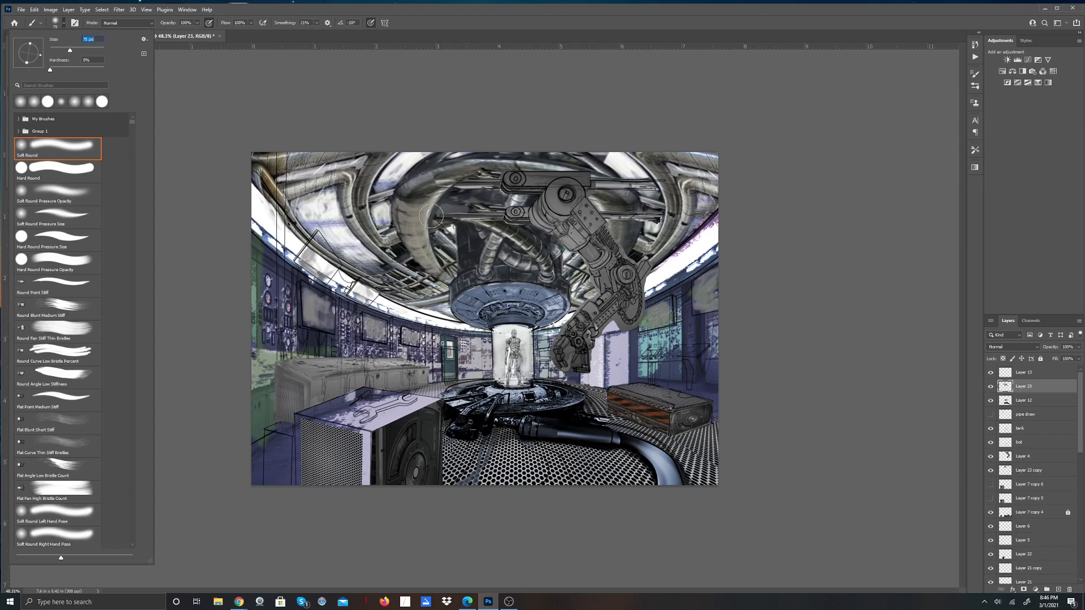
{"action": "mouse_move", "coordinate": [402, 219]}
{"action": "left_mouse_down"}
{"action": "mouse_move", "coordinate": [419, 262]}
{"action": "mouse_move", "coordinate": [399, 202]}
{"action": "mouse_move", "coordinate": [413, 243]}
{"action": "mouse_move", "coordinate": [395, 213]}
{"action": "mouse_move", "coordinate": [418, 244]}
{"action": "mouse_move", "coordinate": [400, 196]}
{"action": "mouse_move", "coordinate": [413, 192]}
{"action": "mouse_move", "coordinate": [401, 219]}
{"action": "mouse_move", "coordinate": [413, 188]}
{"action": "mouse_move", "coordinate": [408, 247]}
{"action": "mouse_move", "coordinate": [408, 191]}
{"action": "mouse_move", "coordinate": [428, 273]}
{"action": "mouse_move", "coordinate": [404, 229]}
{"action": "mouse_move", "coordinate": [432, 263]}
{"action": "mouse_move", "coordinate": [422, 264]}
{"action": "mouse_move", "coordinate": [417, 249]}
{"action": "mouse_move", "coordinate": [444, 270]}
{"action": "mouse_move", "coordinate": [433, 225]}
{"action": "mouse_move", "coordinate": [446, 193]}
{"action": "mouse_move", "coordinate": [425, 224]}
{"action": "mouse_move", "coordinate": [438, 198]}
{"action": "mouse_move", "coordinate": [426, 225]}
{"action": "left_mouse_up"}
{"action": "left_click_drag", "start_coordinate": [438, 264], "coordinate": [443, 270]}
{"action": "mouse_move", "coordinate": [403, 223]}
{"action": "left_mouse_down"}
{"action": "mouse_move", "coordinate": [428, 210]}
{"action": "mouse_move", "coordinate": [406, 213]}
{"action": "mouse_move", "coordinate": [430, 211]}
{"action": "mouse_move", "coordinate": [401, 216]}
{"action": "mouse_move", "coordinate": [431, 205]}
{"action": "mouse_move", "coordinate": [409, 206]}
{"action": "mouse_move", "coordinate": [433, 196]}
{"action": "mouse_move", "coordinate": [422, 207]}
{"action": "mouse_move", "coordinate": [405, 191]}
{"action": "mouse_move", "coordinate": [428, 191]}
{"action": "mouse_move", "coordinate": [404, 192]}
{"action": "mouse_move", "coordinate": [428, 217]}
{"action": "left_mouse_up"}
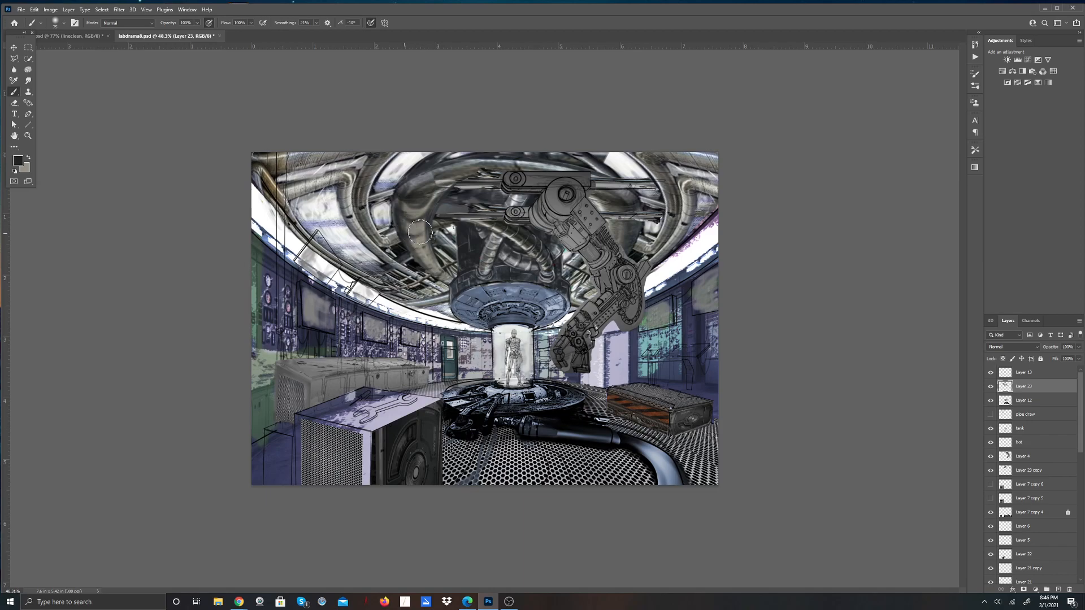
{"action": "mouse_move", "coordinate": [408, 240]}
{"action": "left_mouse_down"}
{"action": "mouse_move", "coordinate": [420, 248]}
{"action": "mouse_move", "coordinate": [425, 233]}
{"action": "mouse_move", "coordinate": [418, 260]}
{"action": "mouse_move", "coordinate": [441, 270]}
{"action": "left_mouse_up"}
{"action": "mouse_move", "coordinate": [426, 234]}
{"action": "left_mouse_down"}
{"action": "mouse_move", "coordinate": [425, 230]}
{"action": "mouse_move", "coordinate": [428, 191]}
{"action": "mouse_move", "coordinate": [425, 205]}
{"action": "mouse_move", "coordinate": [410, 204]}
{"action": "mouse_move", "coordinate": [433, 189]}
{"action": "mouse_move", "coordinate": [433, 198]}
{"action": "mouse_move", "coordinate": [406, 186]}
{"action": "mouse_move", "coordinate": [428, 194]}
{"action": "mouse_move", "coordinate": [414, 188]}
{"action": "mouse_move", "coordinate": [420, 171]}
{"action": "mouse_move", "coordinate": [439, 196]}
{"action": "mouse_move", "coordinate": [408, 179]}
{"action": "mouse_move", "coordinate": [439, 179]}
{"action": "mouse_move", "coordinate": [416, 170]}
{"action": "mouse_move", "coordinate": [450, 188]}
{"action": "mouse_move", "coordinate": [430, 195]}
{"action": "mouse_move", "coordinate": [430, 161]}
{"action": "mouse_move", "coordinate": [445, 165]}
{"action": "mouse_move", "coordinate": [442, 187]}
{"action": "mouse_move", "coordinate": [425, 167]}
{"action": "mouse_move", "coordinate": [449, 165]}
{"action": "mouse_move", "coordinate": [433, 184]}
{"action": "mouse_move", "coordinate": [431, 161]}
{"action": "mouse_move", "coordinate": [458, 181]}
{"action": "mouse_move", "coordinate": [413, 171]}
{"action": "mouse_move", "coordinate": [453, 187]}
{"action": "mouse_move", "coordinate": [450, 155]}
{"action": "mouse_move", "coordinate": [465, 169]}
{"action": "mouse_move", "coordinate": [448, 166]}
{"action": "mouse_move", "coordinate": [460, 152]}
{"action": "mouse_move", "coordinate": [464, 185]}
{"action": "mouse_move", "coordinate": [450, 161]}
{"action": "mouse_move", "coordinate": [483, 165]}
{"action": "left_mouse_up"}
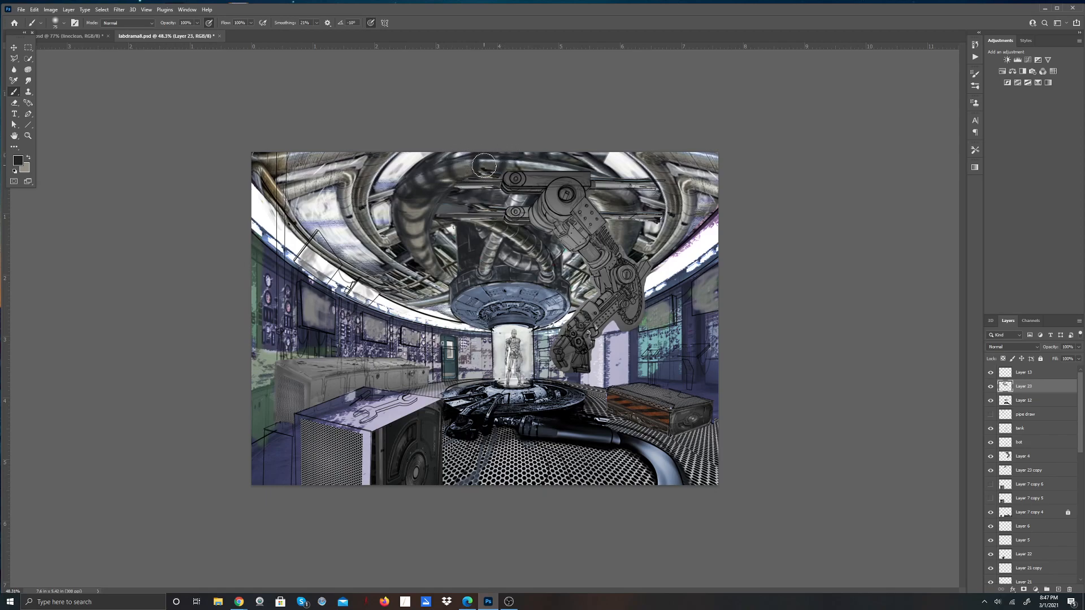
Step: Add light grey highlights between the curved pipe's dark bands, and deepen its shading with more dark strokes
{"action": "key", "text": "x"}
{"action": "mouse_move", "coordinate": [421, 190]}
{"action": "left_mouse_down"}
{"action": "mouse_move", "coordinate": [419, 166]}
{"action": "mouse_move", "coordinate": [408, 191]}
{"action": "mouse_move", "coordinate": [417, 202]}
{"action": "mouse_move", "coordinate": [404, 189]}
{"action": "mouse_move", "coordinate": [420, 184]}
{"action": "mouse_move", "coordinate": [420, 202]}
{"action": "mouse_move", "coordinate": [408, 178]}
{"action": "mouse_move", "coordinate": [428, 196]}
{"action": "mouse_move", "coordinate": [408, 200]}
{"action": "mouse_move", "coordinate": [407, 182]}
{"action": "mouse_move", "coordinate": [418, 201]}
{"action": "mouse_move", "coordinate": [405, 195]}
{"action": "mouse_move", "coordinate": [409, 211]}
{"action": "mouse_move", "coordinate": [402, 195]}
{"action": "mouse_move", "coordinate": [406, 222]}
{"action": "mouse_move", "coordinate": [397, 219]}
{"action": "mouse_move", "coordinate": [414, 231]}
{"action": "mouse_move", "coordinate": [462, 173]}
{"action": "mouse_move", "coordinate": [436, 164]}
{"action": "mouse_move", "coordinate": [431, 175]}
{"action": "mouse_move", "coordinate": [438, 156]}
{"action": "mouse_move", "coordinate": [441, 179]}
{"action": "mouse_move", "coordinate": [444, 154]}
{"action": "mouse_move", "coordinate": [450, 186]}
{"action": "left_mouse_up"}
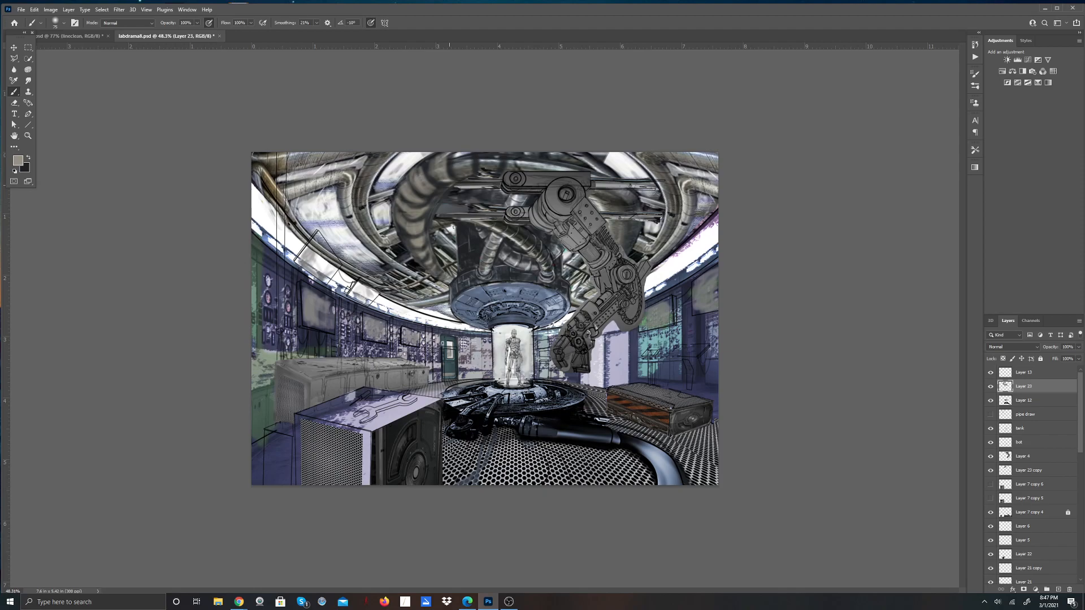
{"action": "scroll", "coordinate": [141, 473], "scroll_direction": "down", "scroll_amount": 2}
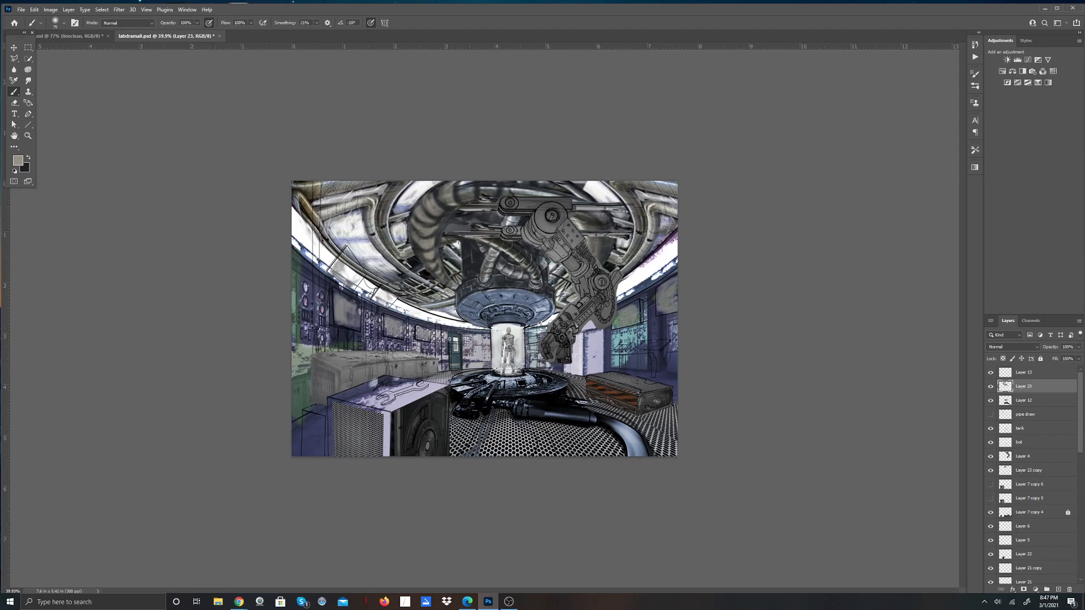
{"action": "key", "text": "alt+Tab"}
{"action": "key", "text": "alt+Tab"}
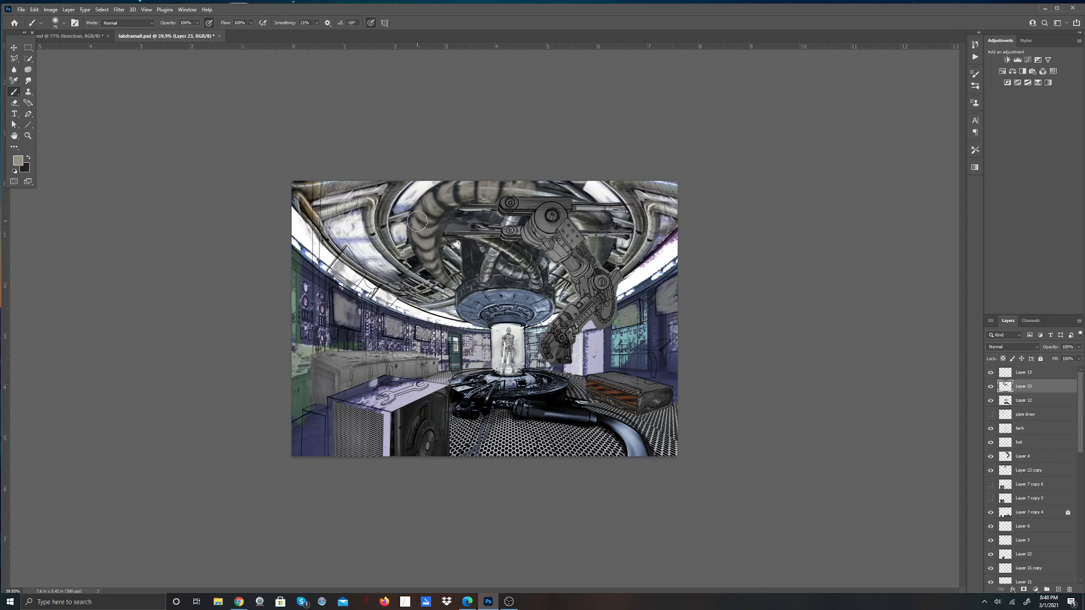
{"action": "key", "text": "x"}
{"action": "mouse_move", "coordinate": [414, 220]}
{"action": "left_mouse_down"}
{"action": "mouse_move", "coordinate": [425, 202]}
{"action": "mouse_move", "coordinate": [411, 219]}
{"action": "mouse_move", "coordinate": [426, 202]}
{"action": "mouse_move", "coordinate": [415, 239]}
{"action": "mouse_move", "coordinate": [435, 191]}
{"action": "mouse_move", "coordinate": [422, 202]}
{"action": "mouse_move", "coordinate": [440, 193]}
{"action": "mouse_move", "coordinate": [410, 231]}
{"action": "mouse_move", "coordinate": [428, 207]}
{"action": "mouse_move", "coordinate": [411, 231]}
{"action": "mouse_move", "coordinate": [418, 220]}
{"action": "mouse_move", "coordinate": [423, 246]}
{"action": "mouse_move", "coordinate": [439, 188]}
{"action": "mouse_move", "coordinate": [444, 251]}
{"action": "left_mouse_up"}
Step: Change the light painting colour to a brighter beige, hex c5beab
{"action": "left_click", "coordinate": [29, 157]}
{"action": "left_click", "coordinate": [18, 160]}
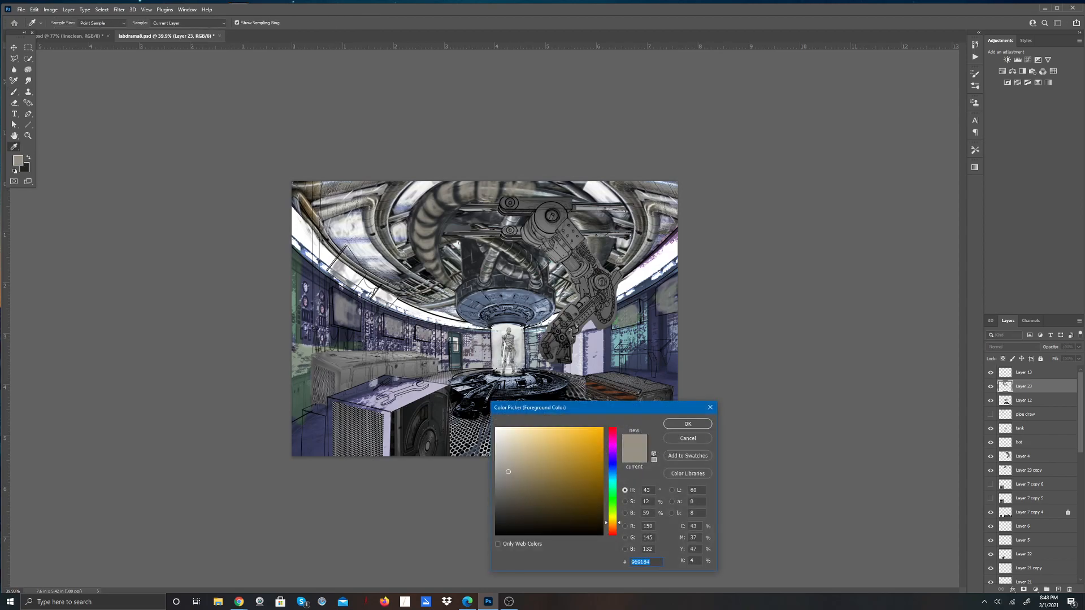
{"action": "left_click", "coordinate": [509, 452]}
{"action": "left_click", "coordinate": [688, 425]}
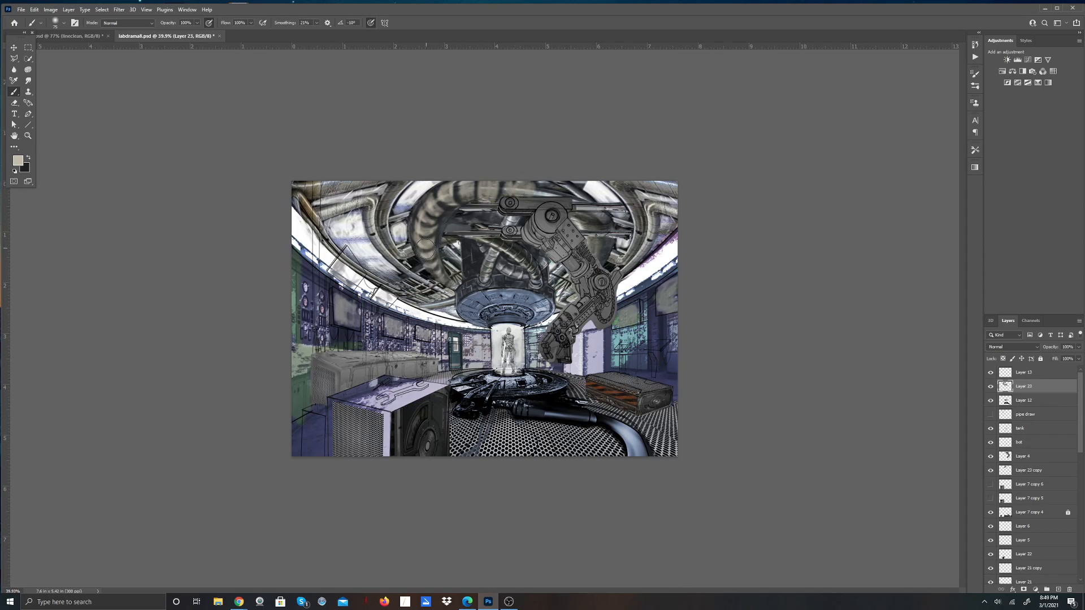
Step: Refine the dark shading on the curved ceiling pipe with a smaller soft brush and the dark colour
{"action": "key", "text": "x"}
{"action": "left_click", "coordinate": [57, 24]}
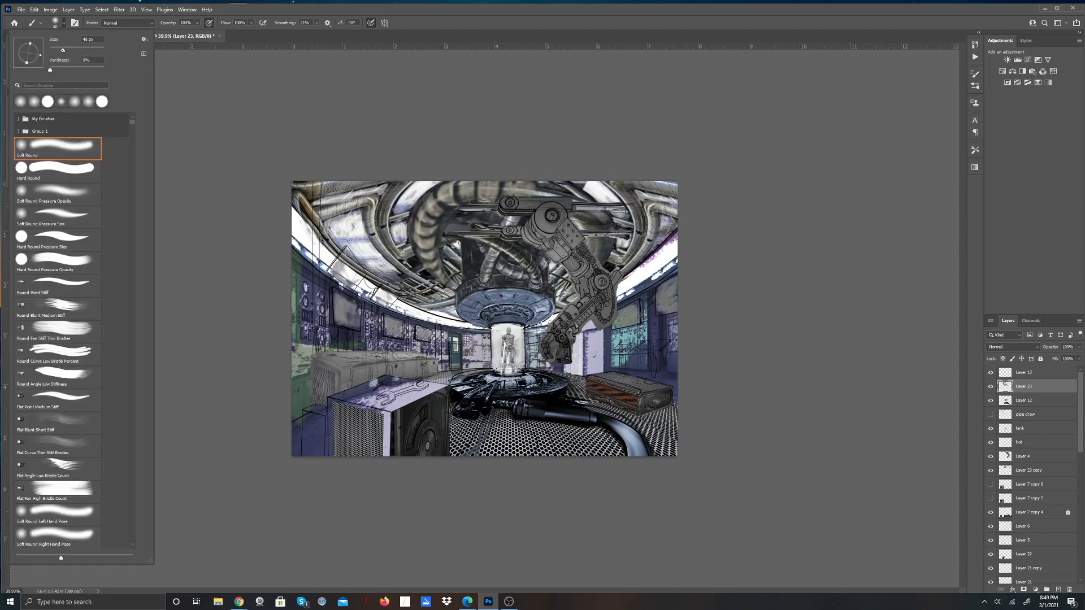
{"action": "left_click", "coordinate": [417, 231]}
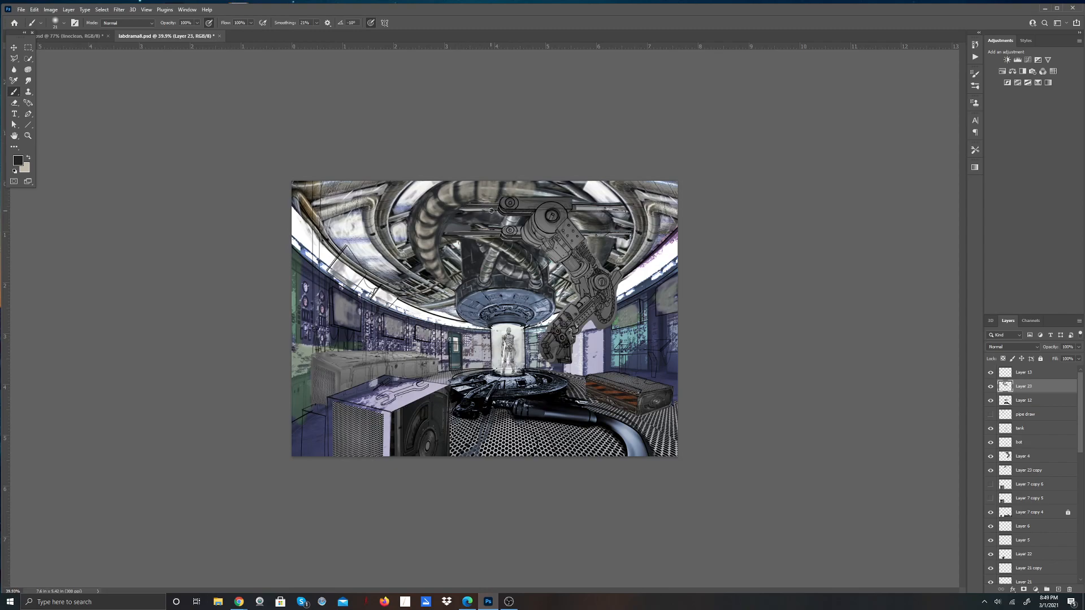
{"action": "left_click_drag", "start_coordinate": [480, 211], "coordinate": [457, 213]}
Step: Refine the dark bands between the beige highlights on the large curved ceiling pipe with the soft brush
{"action": "key", "text": "z"}
{"action": "left_click_drag", "start_coordinate": [375, 167], "coordinate": [398, 170]}
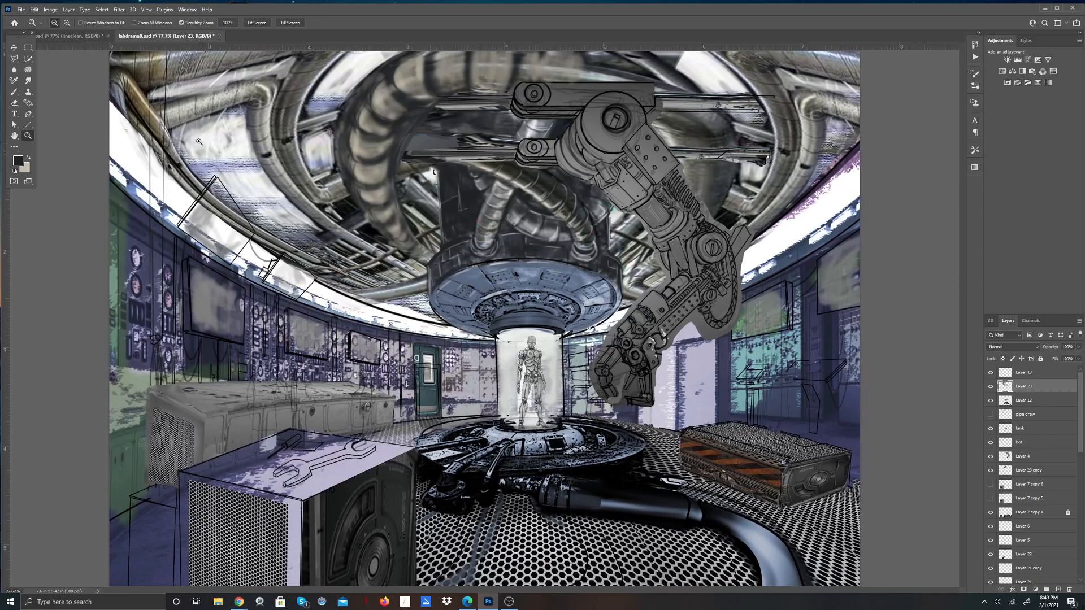
{"action": "left_click", "coordinate": [14, 92]}
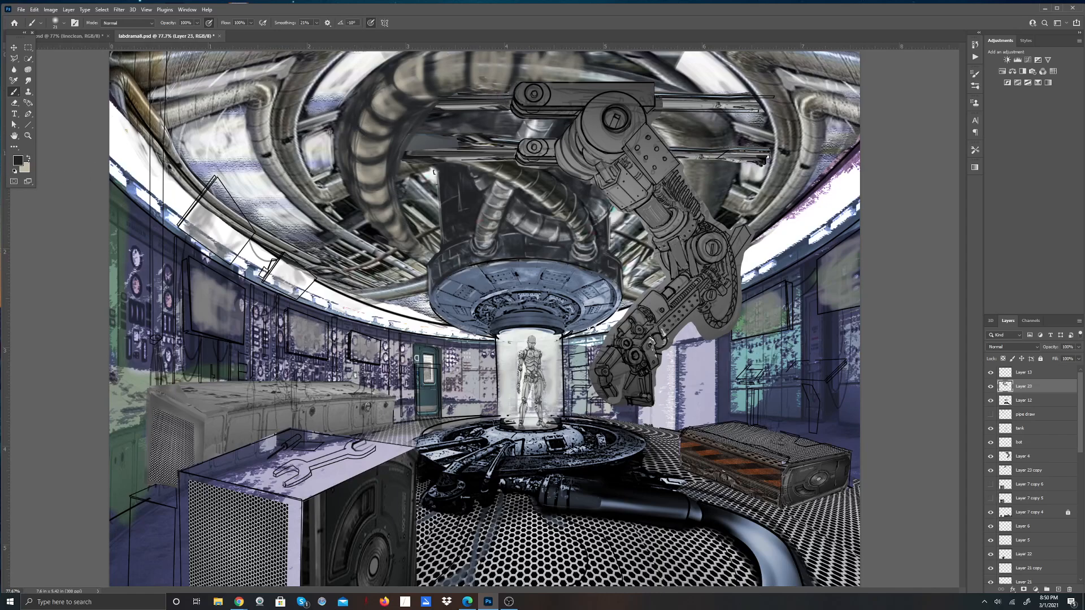
Step: Change the light painting colour to a near-white and brighten the highlights on the curved pipe's segments
{"action": "left_click", "coordinate": [27, 166]}
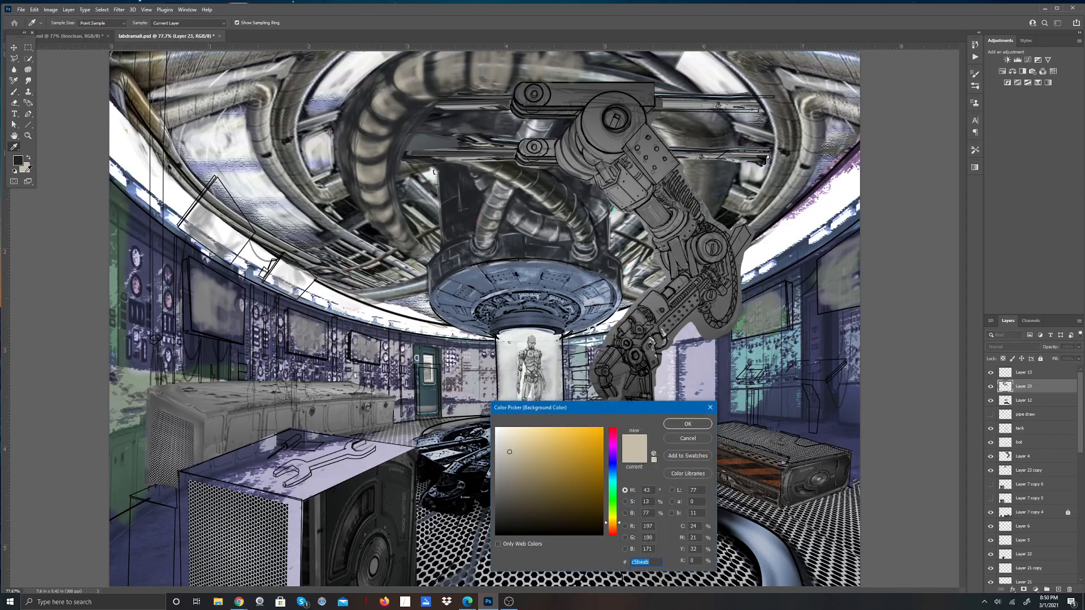
{"action": "left_click", "coordinate": [20, 163]}
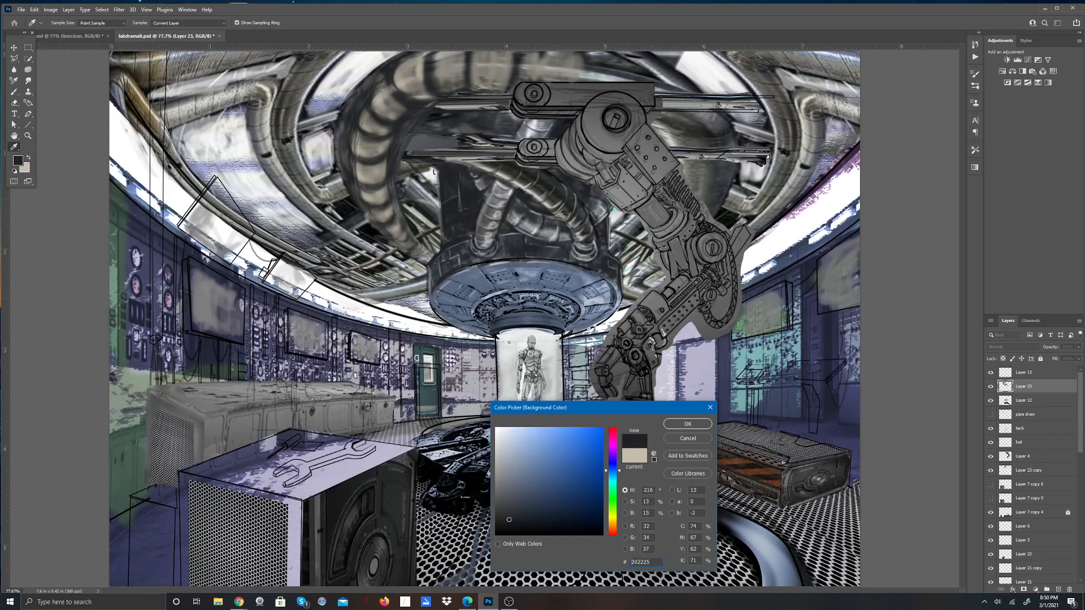
{"action": "left_click", "coordinate": [688, 424]}
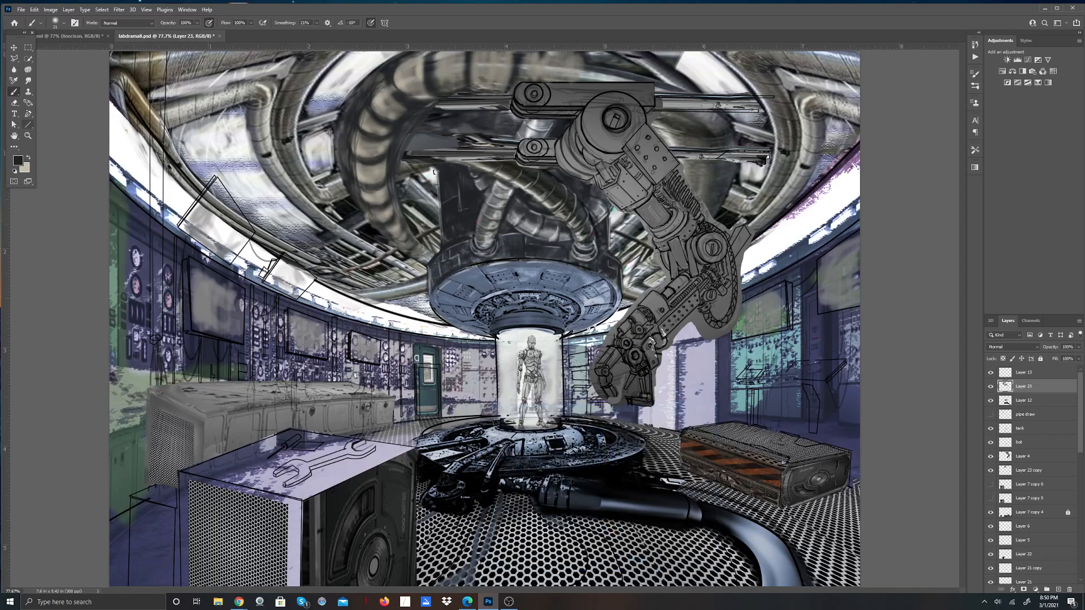
{"action": "key", "text": "x"}
{"action": "left_click", "coordinate": [18, 161]}
{"action": "left_click", "coordinate": [501, 435]}
{"action": "left_click", "coordinate": [675, 422]}
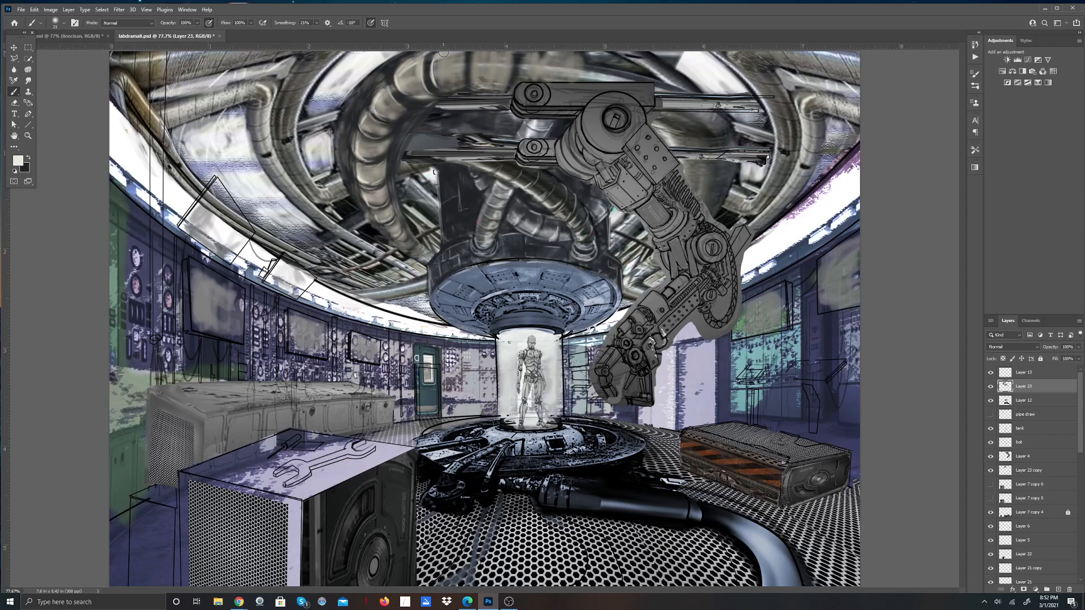
{"action": "left_click", "coordinate": [29, 92]}
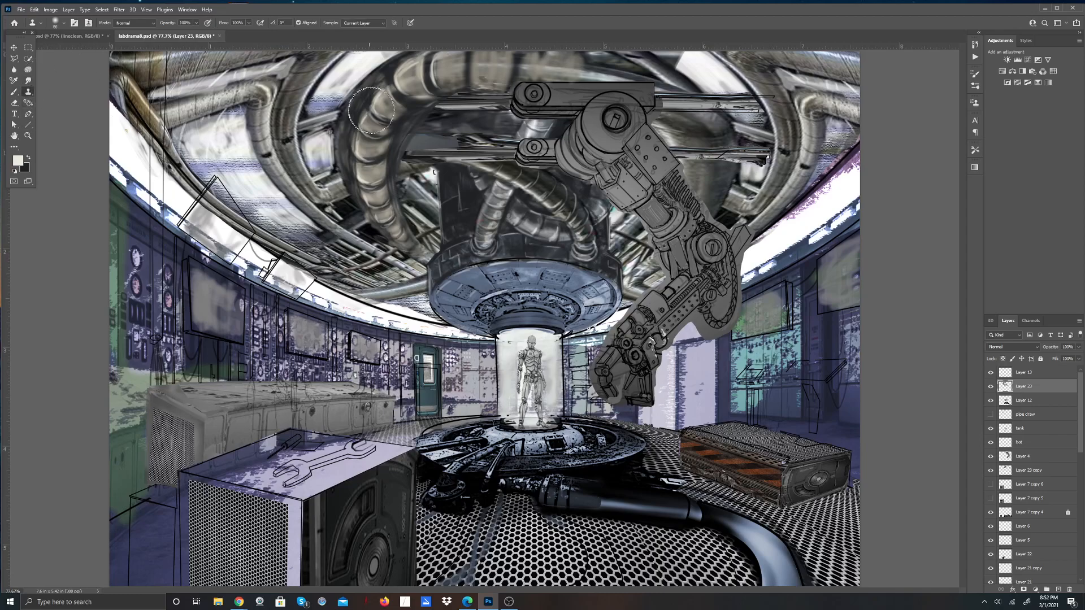
{"action": "left_click", "coordinate": [59, 23]}
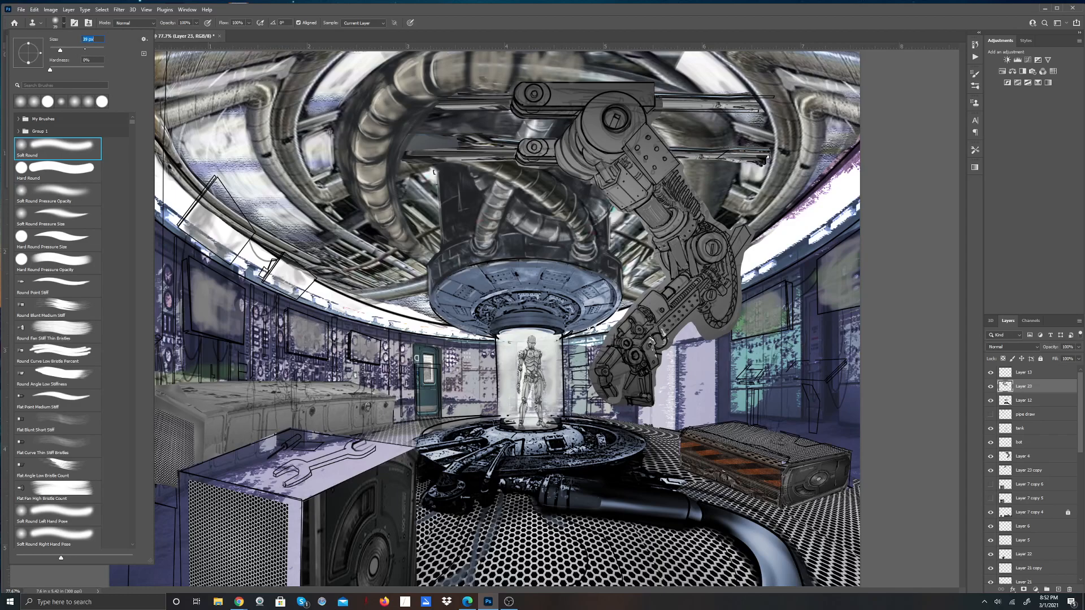
{"action": "left_click_drag", "start_coordinate": [60, 50], "coordinate": [55, 49]}
{"action": "left_click", "coordinate": [381, 102]}
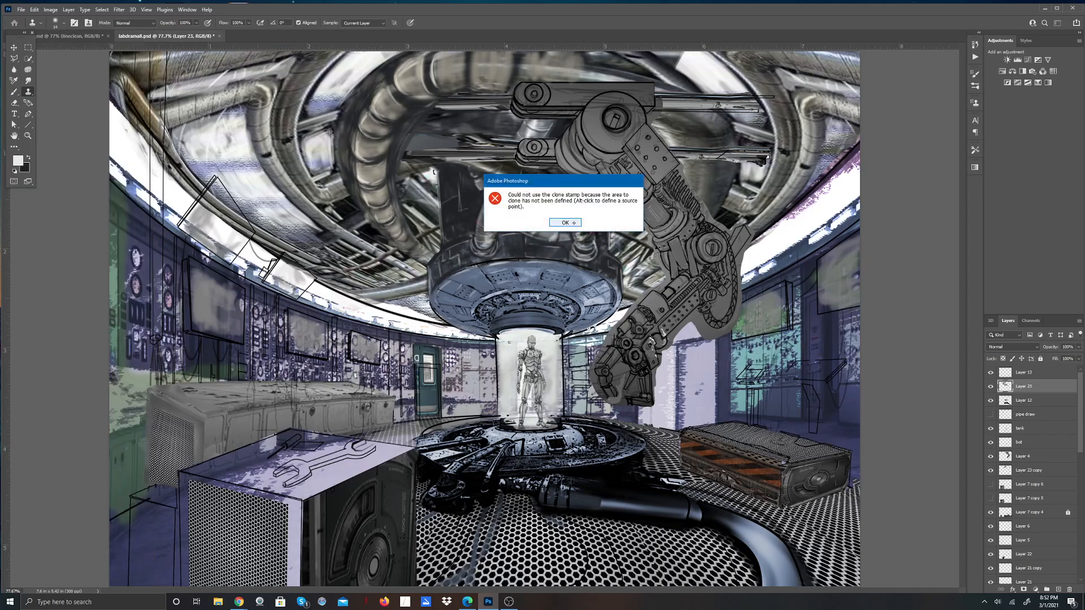
{"action": "left_click", "coordinate": [565, 223]}
{"action": "left_click", "coordinate": [384, 102]}
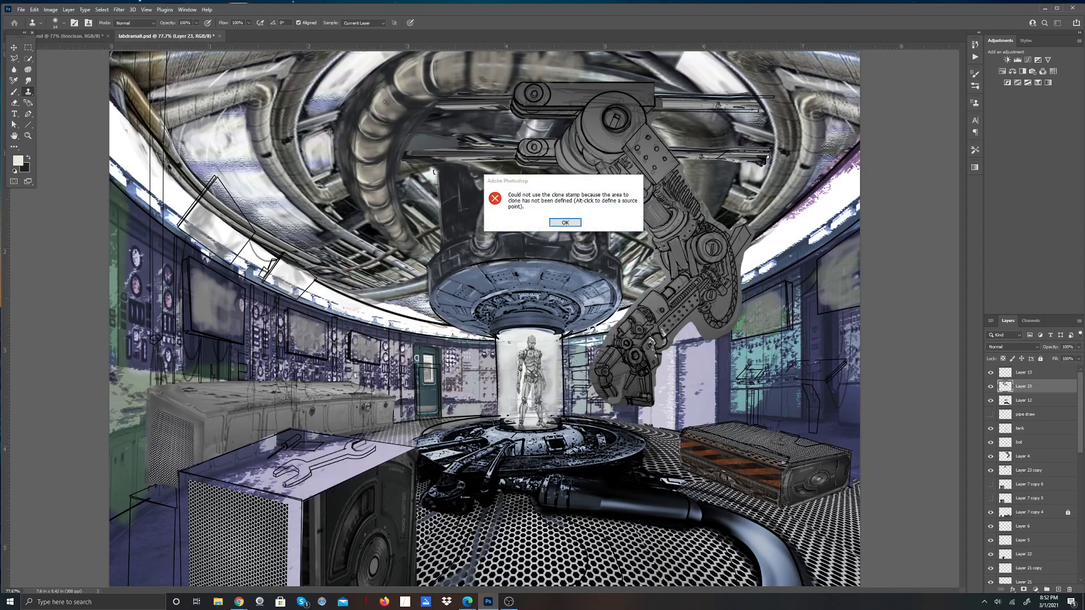
{"action": "left_click", "coordinate": [569, 222]}
Step: Set the Smudge strength to 37% and blend the painted shading along the large curved ceiling pipe
{"action": "left_click", "coordinate": [27, 82]}
{"action": "left_click", "coordinate": [64, 24]}
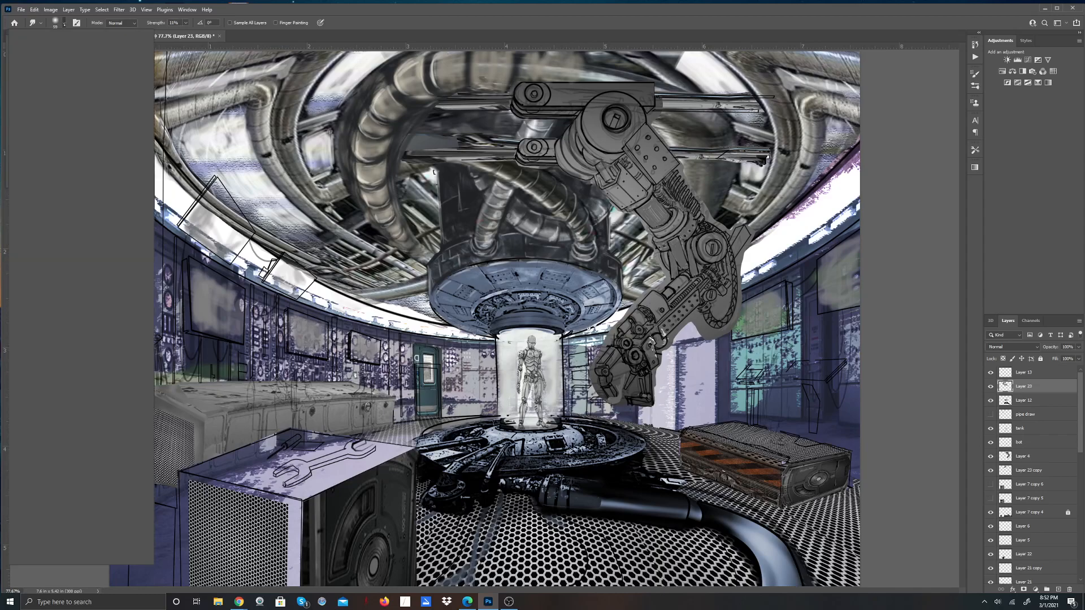
{"action": "left_click", "coordinate": [243, 5]}
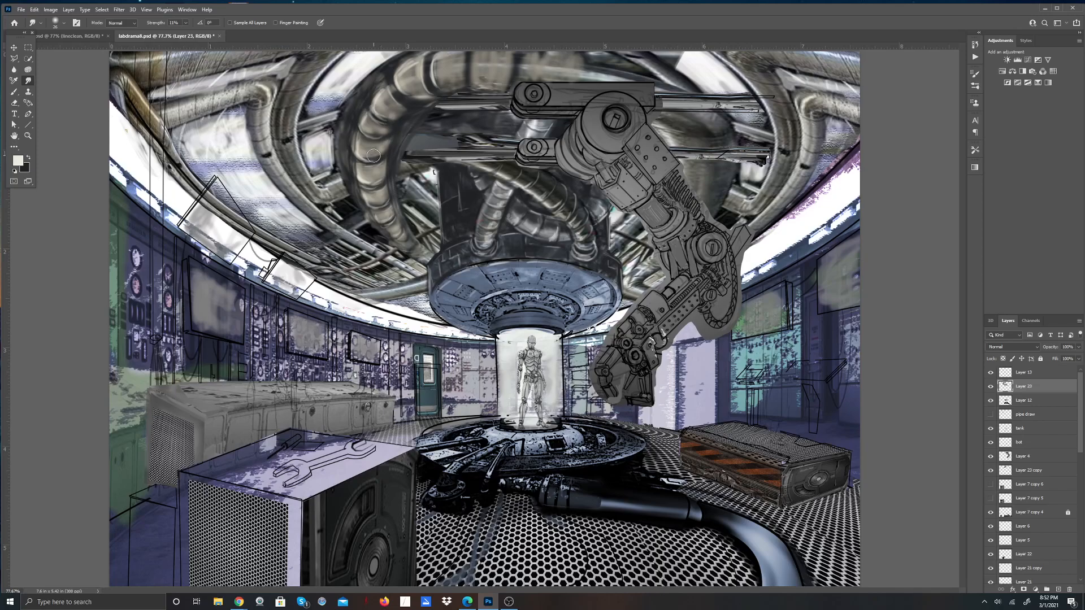
{"action": "left_click", "coordinate": [991, 386]}
{"action": "left_click", "coordinate": [991, 386]}
{"action": "left_click", "coordinate": [185, 22]}
{"action": "left_click", "coordinate": [380, 96]}
{"action": "mouse_move", "coordinate": [499, 85]}
{"action": "left_mouse_down"}
{"action": "mouse_move", "coordinate": [476, 89]}
{"action": "mouse_move", "coordinate": [502, 84]}
{"action": "left_mouse_up"}
Step: Paint dark ribs along the smaller ceiling pipes on both sides of the large curved pipe
{"action": "left_click", "coordinate": [15, 92]}
{"action": "key", "text": "x"}
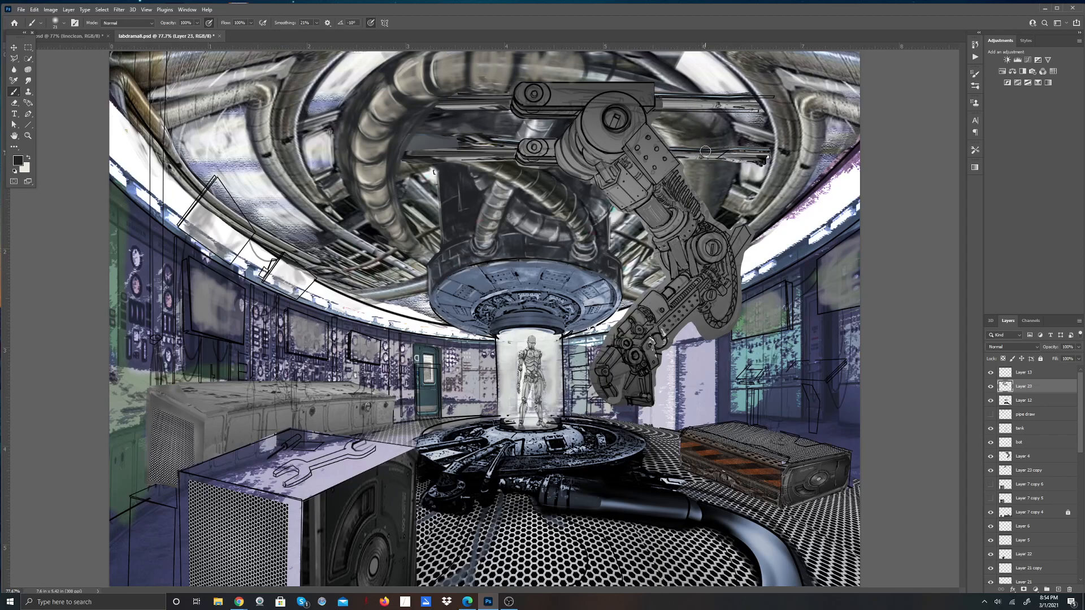
{"action": "left_click_drag", "start_coordinate": [724, 155], "coordinate": [717, 160]}
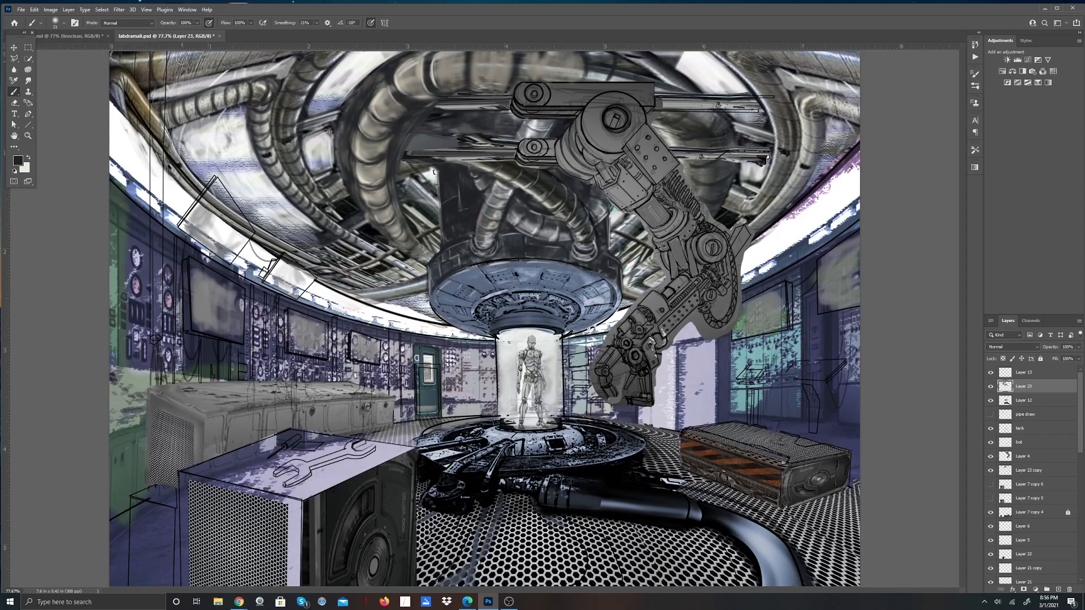
Step: Place a horizontal guide across the upper ceiling and paint light highlights on the small ribbed hoses inside the large pipe's curve
{"action": "left_click_drag", "start_coordinate": [174, 46], "coordinate": [174, 86]}
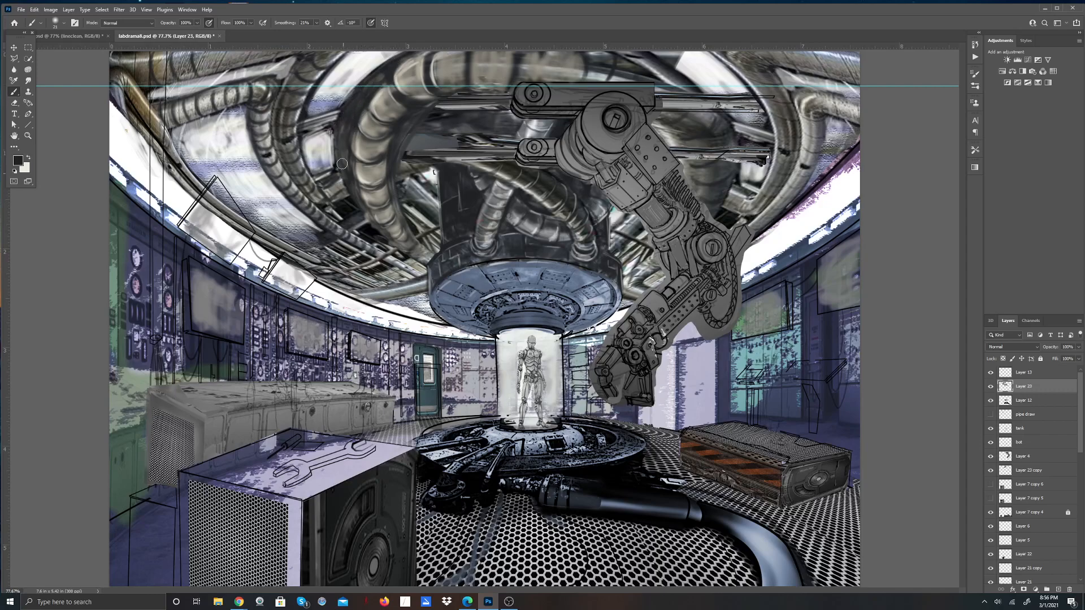
{"action": "key", "text": "x"}
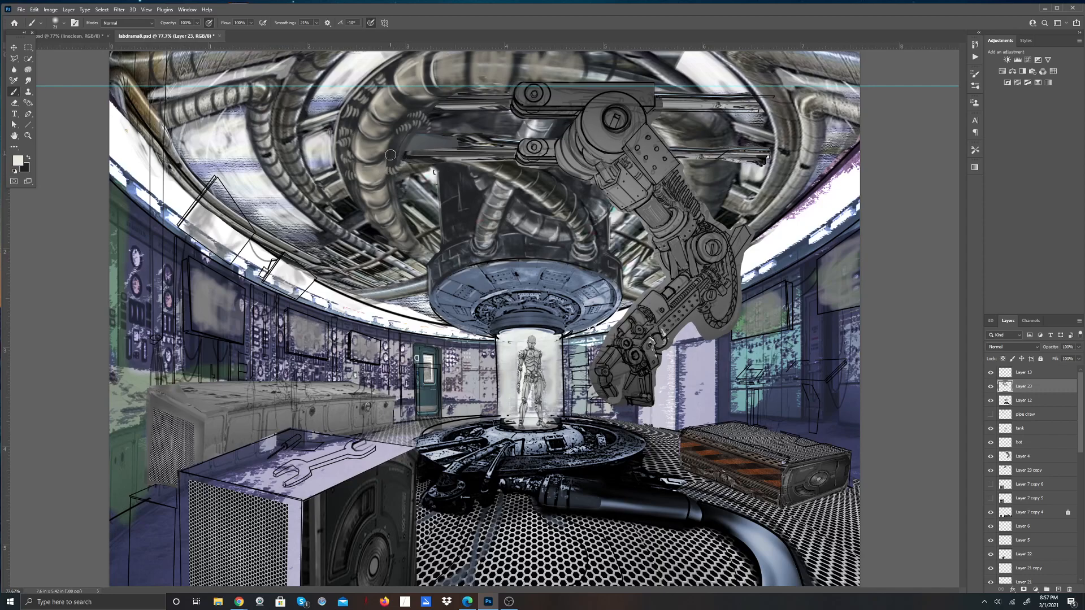
{"action": "left_click_drag", "start_coordinate": [392, 155], "coordinate": [422, 149]}
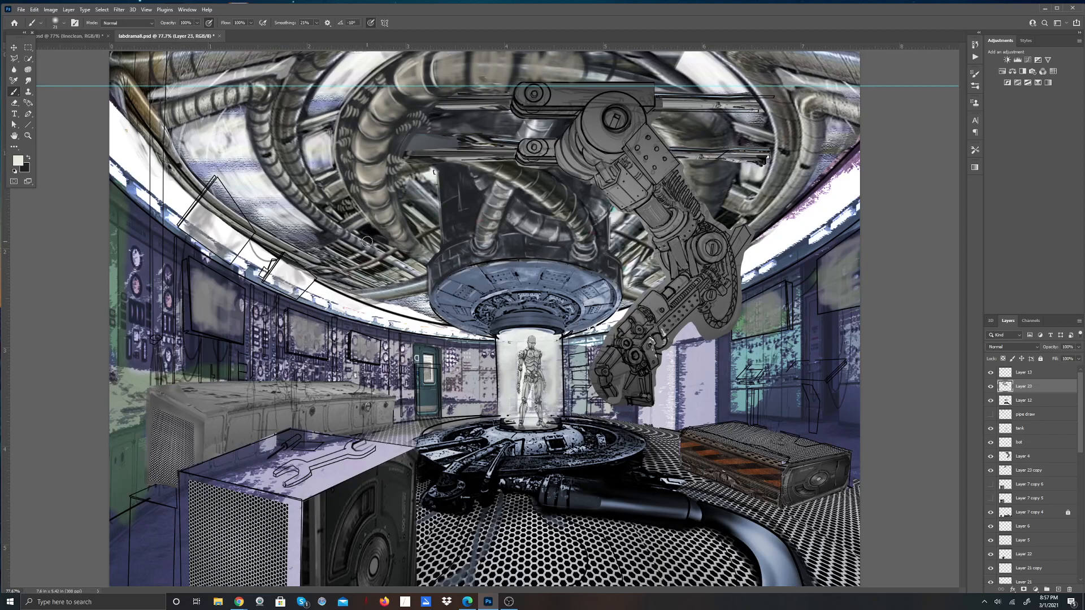
Step: Change the dark painting colour to black and deepen the shadows around the curved pipe and small hoses
{"action": "key", "text": "x"}
{"action": "left_click", "coordinate": [20, 162]}
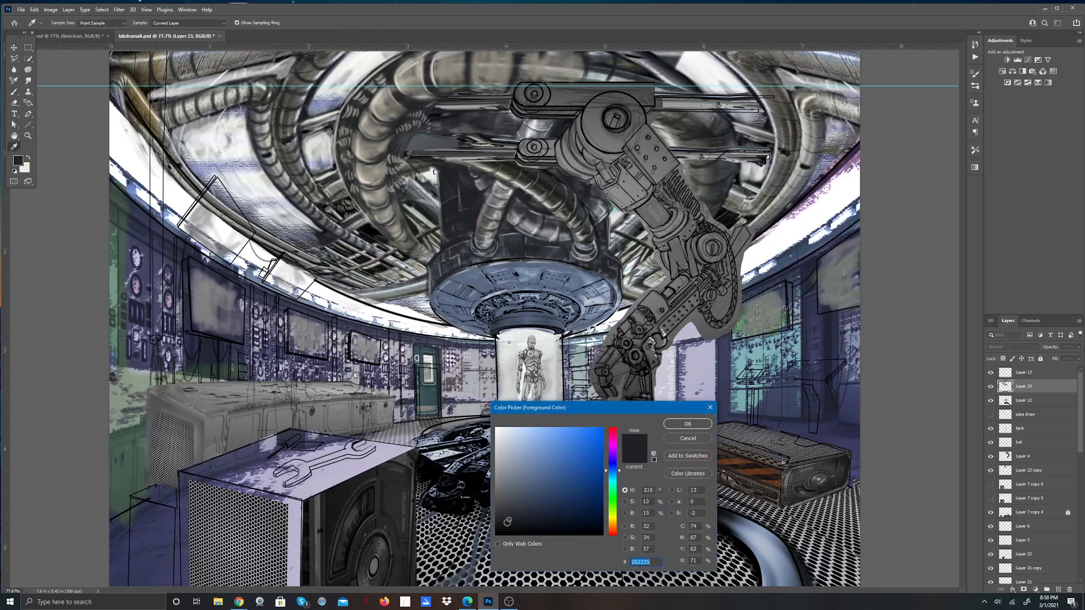
{"action": "left_click", "coordinate": [503, 526]}
{"action": "left_click", "coordinate": [688, 423]}
{"action": "key", "text": "b"}
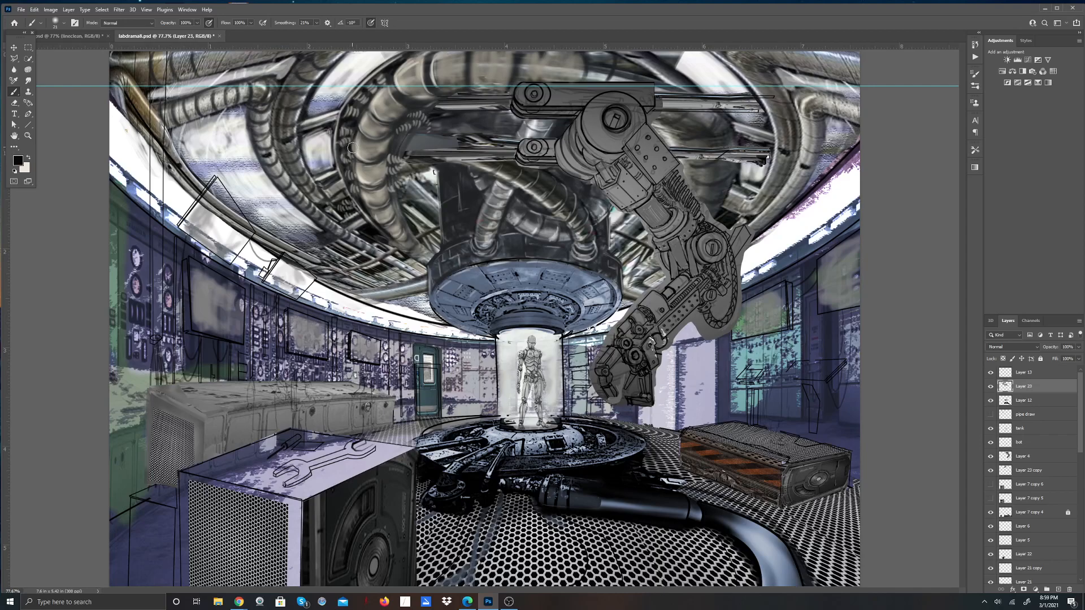
Step: Enlarge the soft brush, darken the area inside the pipe's curve, and add light highlights to the dark central column
{"action": "left_click", "coordinate": [63, 23]}
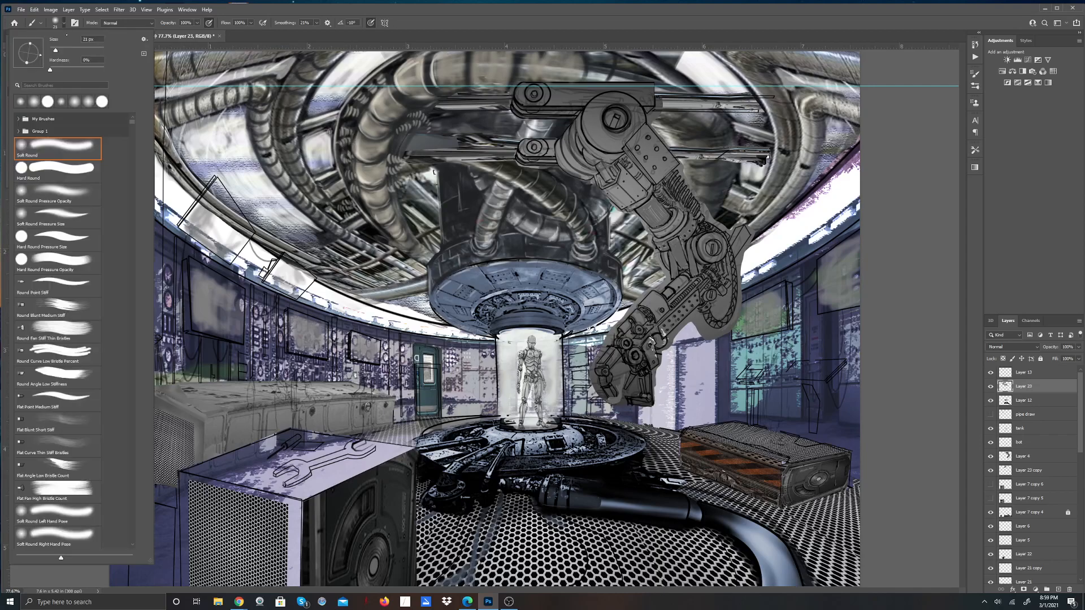
{"action": "left_click", "coordinate": [351, 119]}
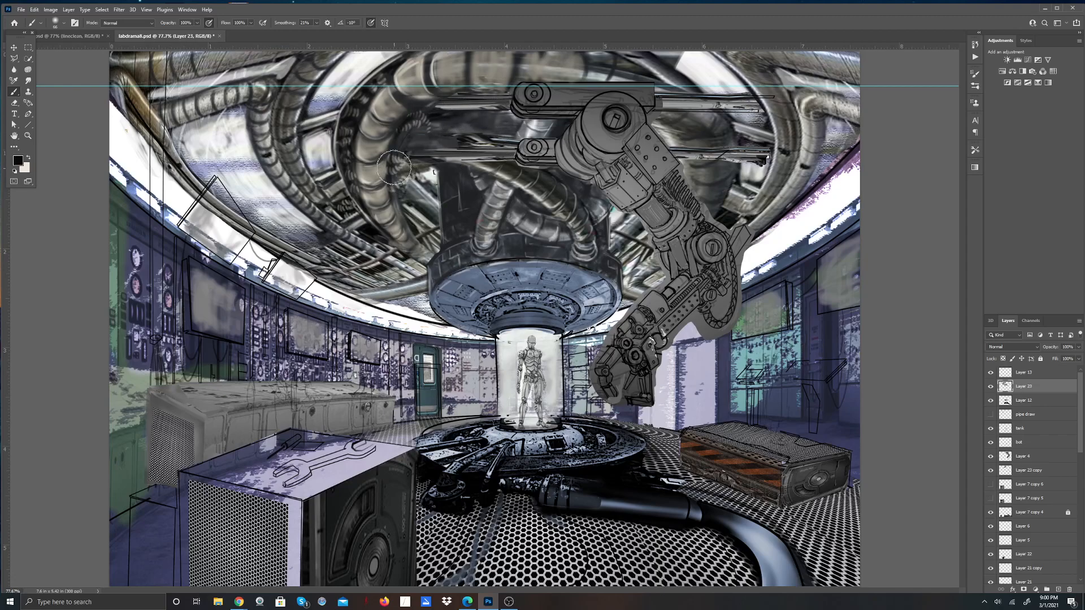
{"action": "mouse_move", "coordinate": [404, 163]}
{"action": "left_mouse_down"}
{"action": "mouse_move", "coordinate": [399, 178]}
{"action": "mouse_move", "coordinate": [401, 193]}
{"action": "mouse_move", "coordinate": [433, 178]}
{"action": "mouse_move", "coordinate": [421, 190]}
{"action": "mouse_move", "coordinate": [441, 163]}
{"action": "mouse_move", "coordinate": [434, 187]}
{"action": "left_mouse_up"}
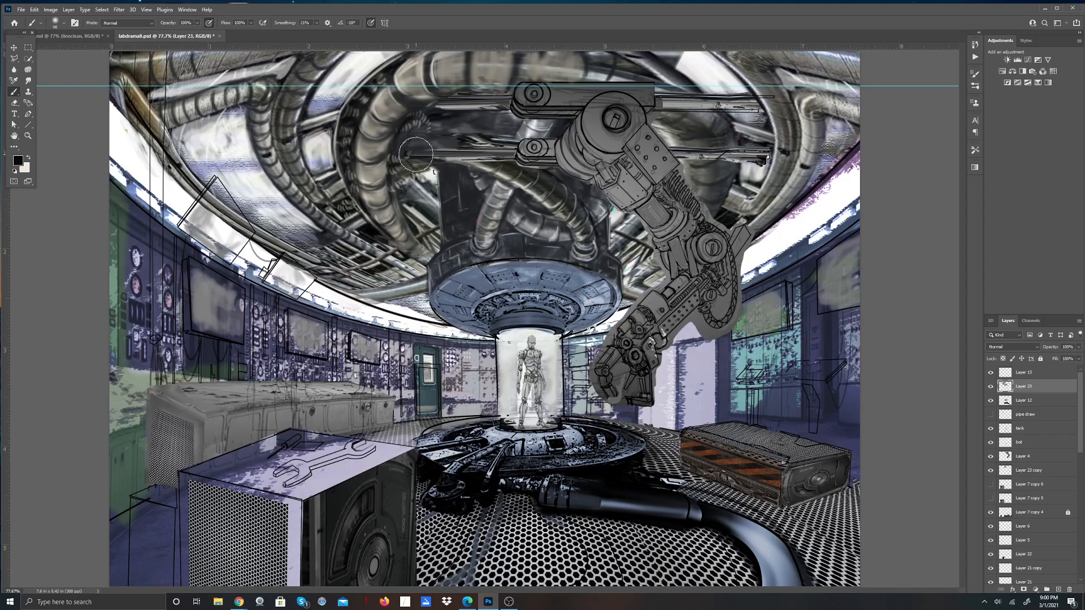
{"action": "left_click", "coordinate": [28, 158]}
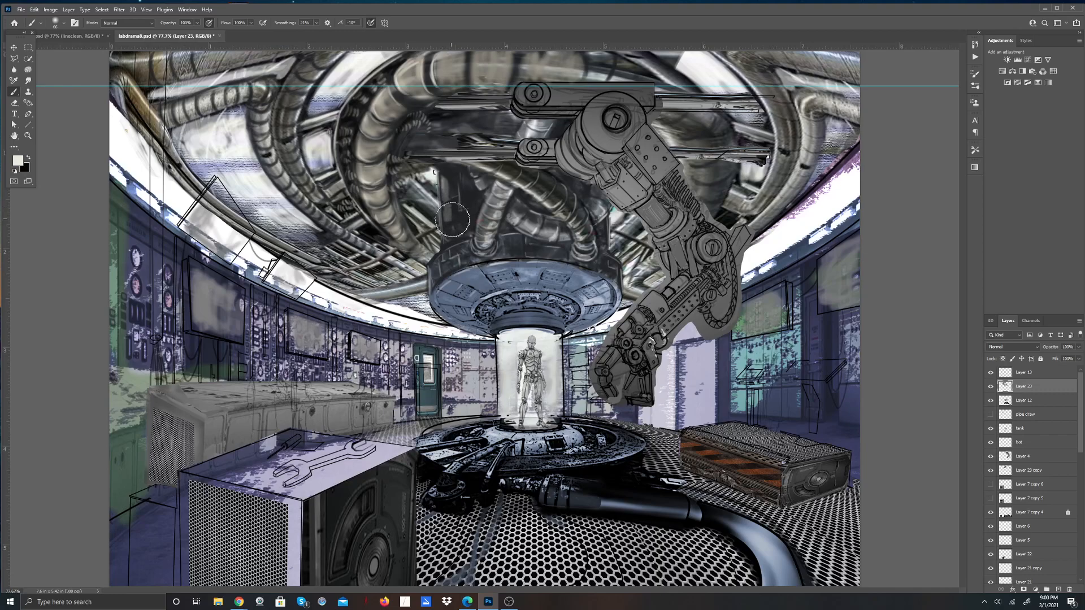
{"action": "mouse_move", "coordinate": [444, 213]}
{"action": "left_mouse_down"}
{"action": "mouse_move", "coordinate": [447, 240]}
{"action": "mouse_move", "coordinate": [460, 241]}
{"action": "left_mouse_up"}
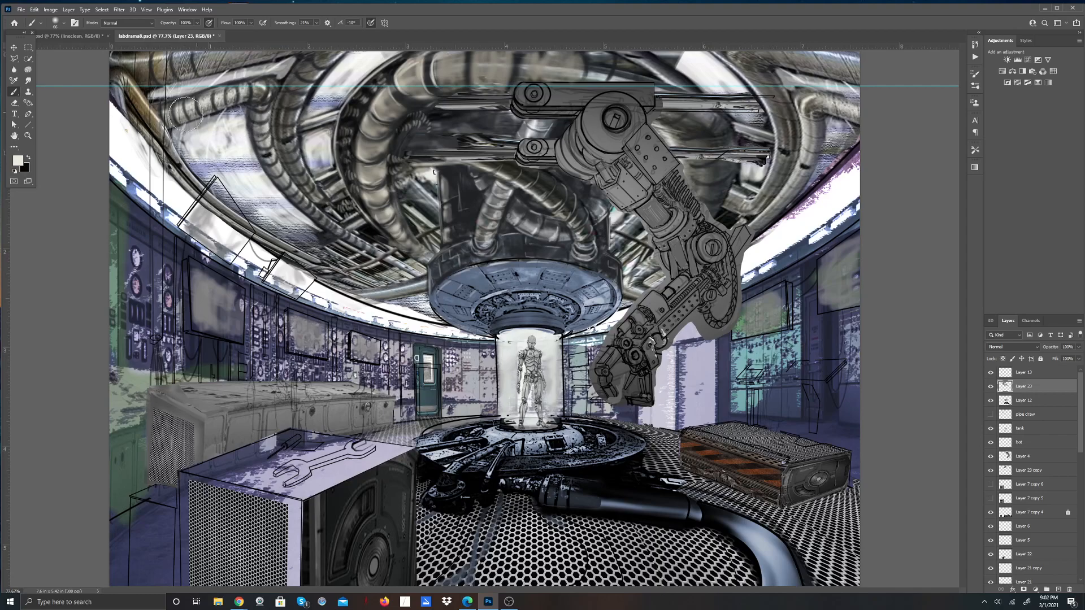
Step: Shade the ribbed pipe and beams left of the large curved pipe in black, and add light accents with the off-white colour
{"action": "left_click", "coordinate": [28, 157]}
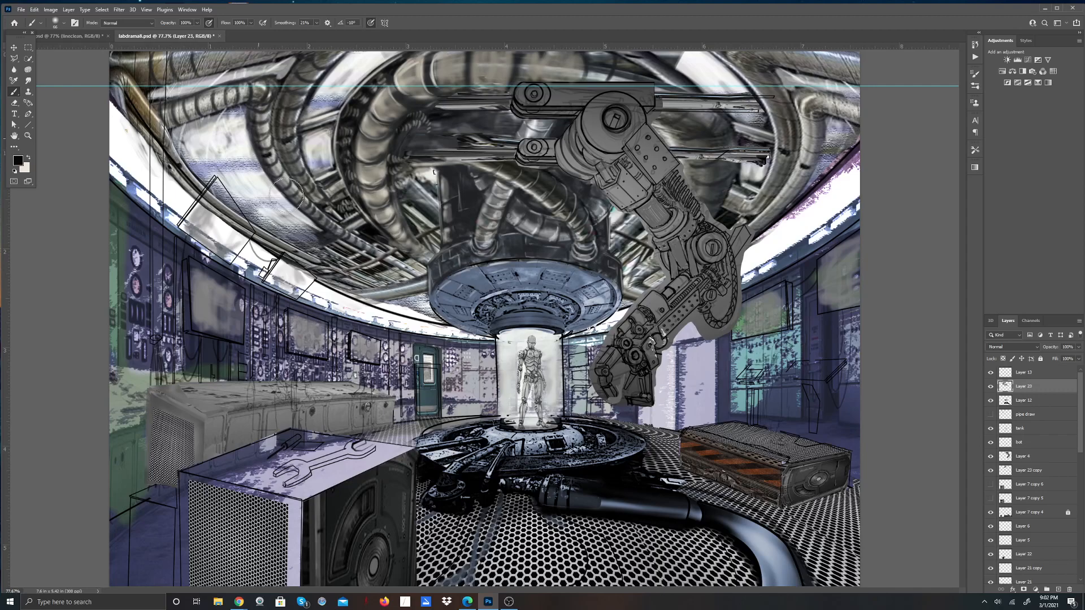
{"action": "mouse_move", "coordinate": [276, 106]}
{"action": "left_mouse_down"}
{"action": "mouse_move", "coordinate": [290, 179]}
{"action": "mouse_move", "coordinate": [277, 111]}
{"action": "mouse_move", "coordinate": [294, 175]}
{"action": "mouse_move", "coordinate": [274, 132]}
{"action": "mouse_move", "coordinate": [289, 181]}
{"action": "mouse_move", "coordinate": [272, 134]}
{"action": "mouse_move", "coordinate": [306, 205]}
{"action": "mouse_move", "coordinate": [284, 165]}
{"action": "mouse_move", "coordinate": [303, 196]}
{"action": "left_mouse_up"}
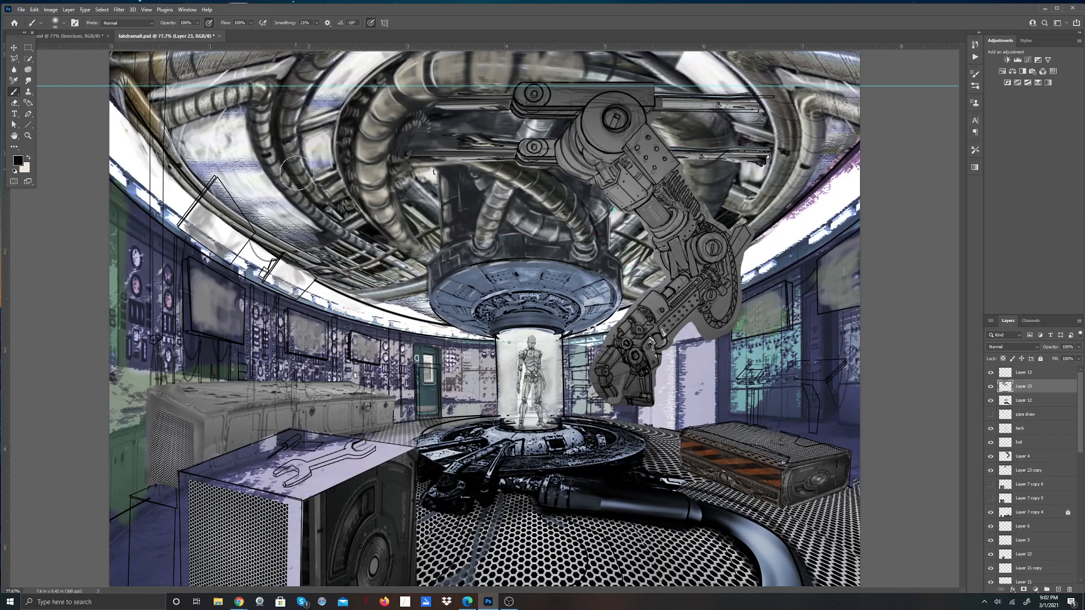
{"action": "left_click_drag", "start_coordinate": [338, 221], "coordinate": [325, 209]}
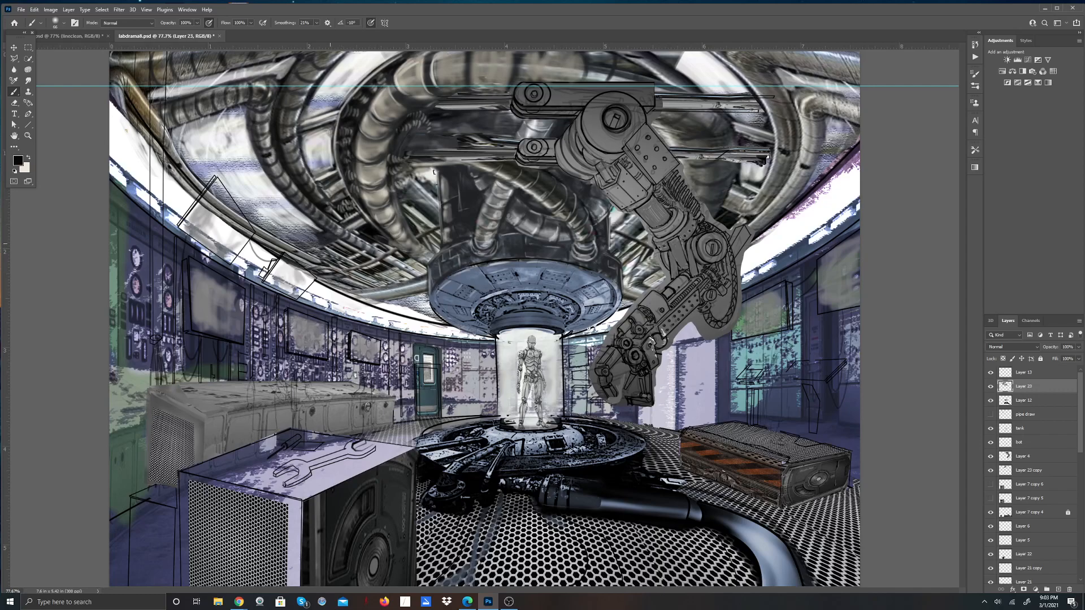
{"action": "key", "text": "x"}
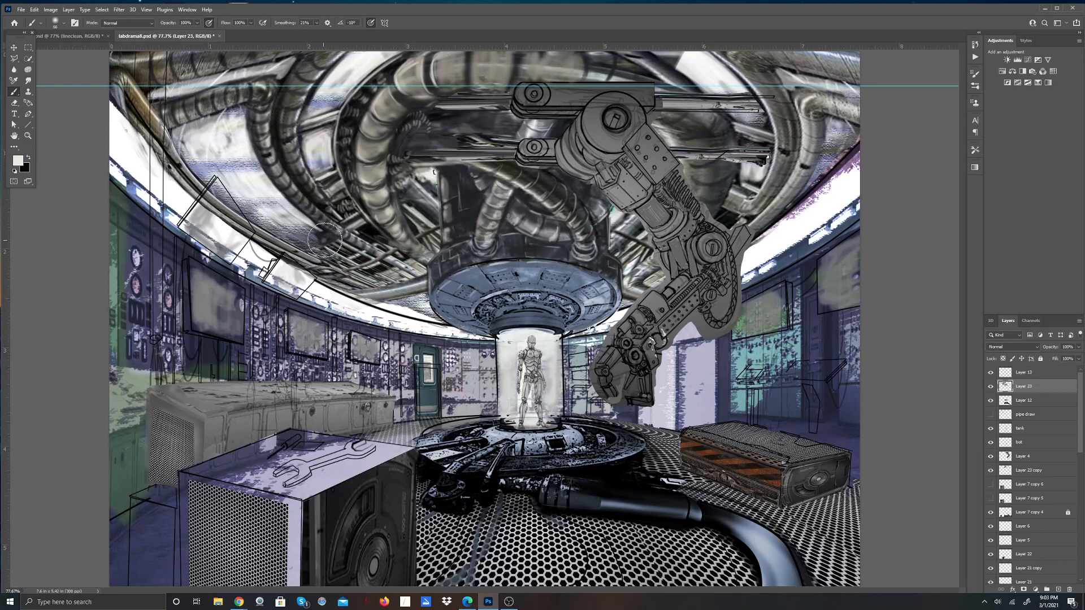
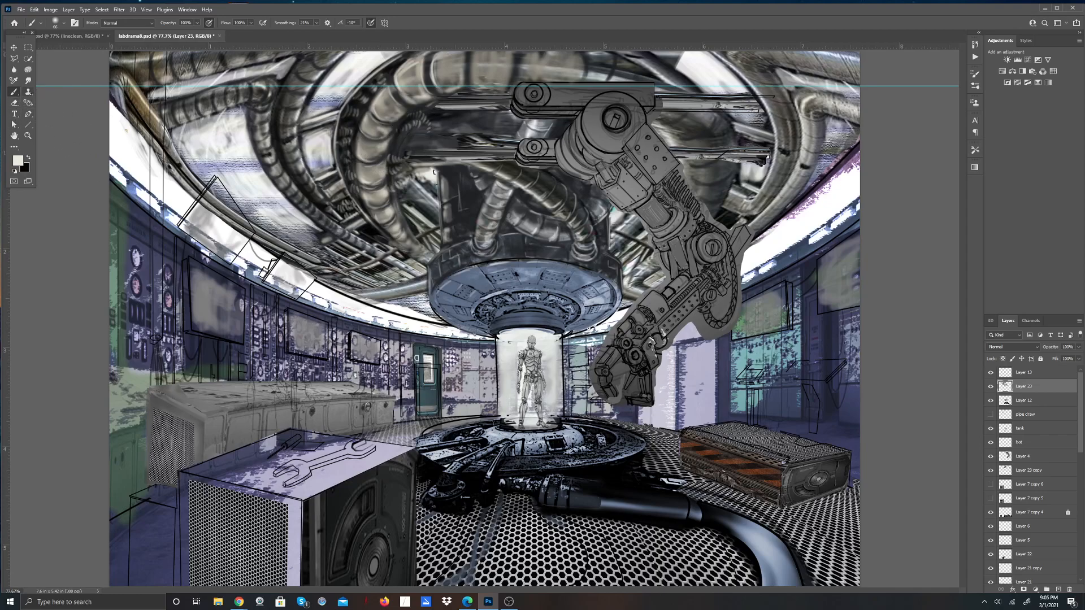
Step: Raise the Smudge strength and blend the painted details around the large curved pipe
{"action": "left_click", "coordinate": [31, 83]}
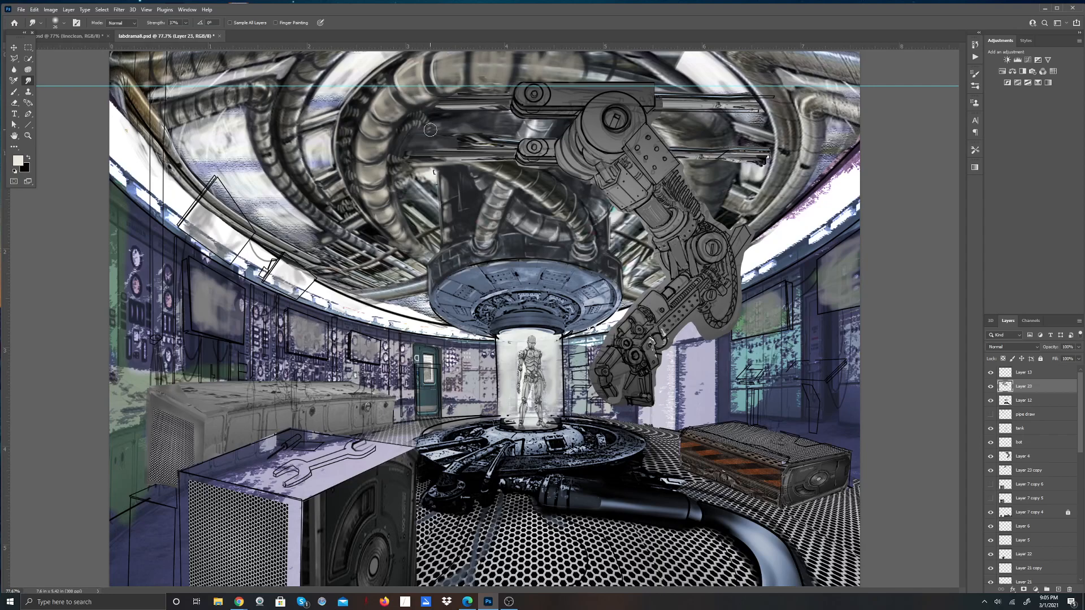
{"action": "left_click", "coordinate": [185, 23]}
{"action": "left_click", "coordinate": [413, 94]}
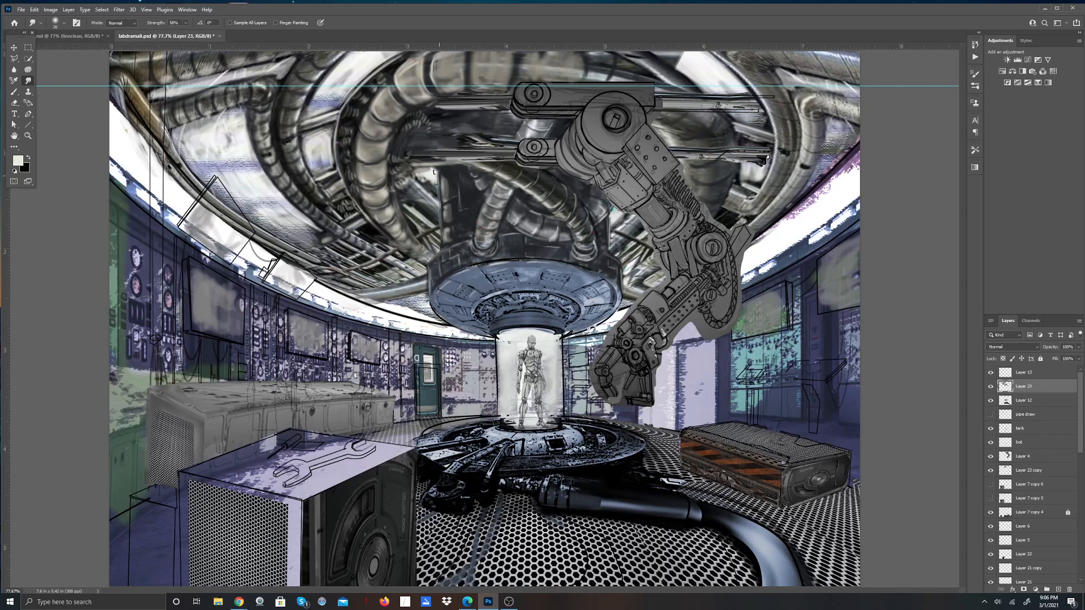
Step: Touch up the brown pipe in the ceiling's upper-left corner with the brush, alternating between black and off-white
{"action": "left_click", "coordinate": [14, 103]}
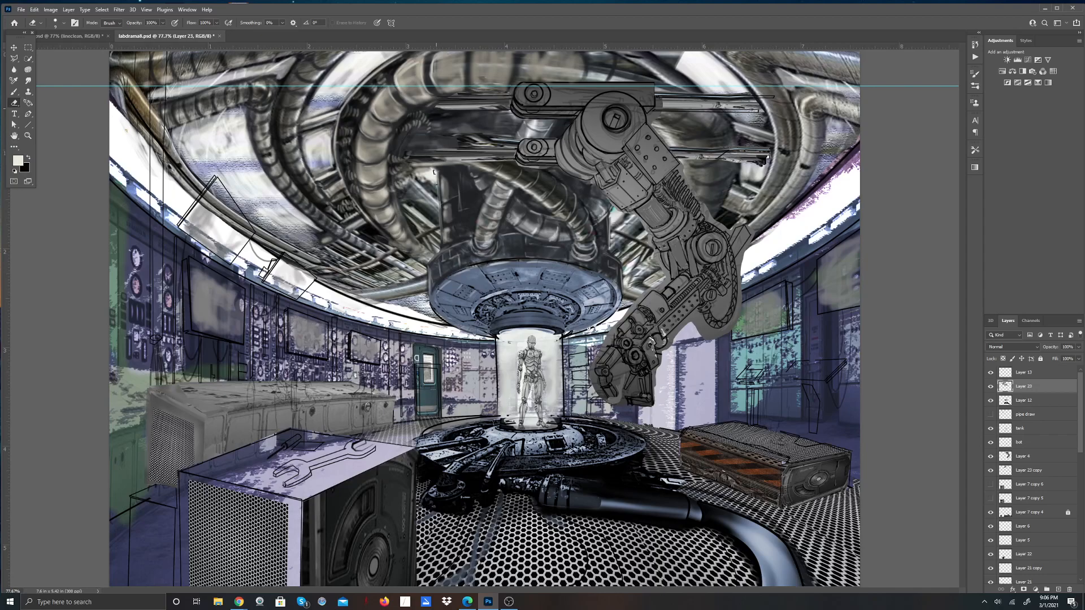
{"action": "key", "text": "x"}
{"action": "left_click", "coordinate": [14, 91]}
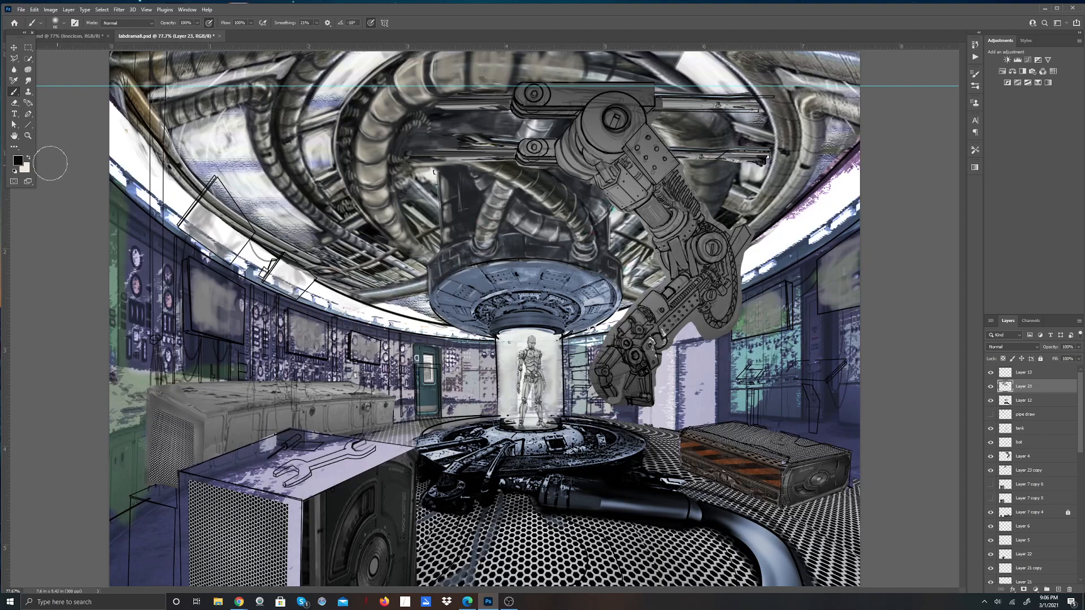
{"action": "key", "text": "x"}
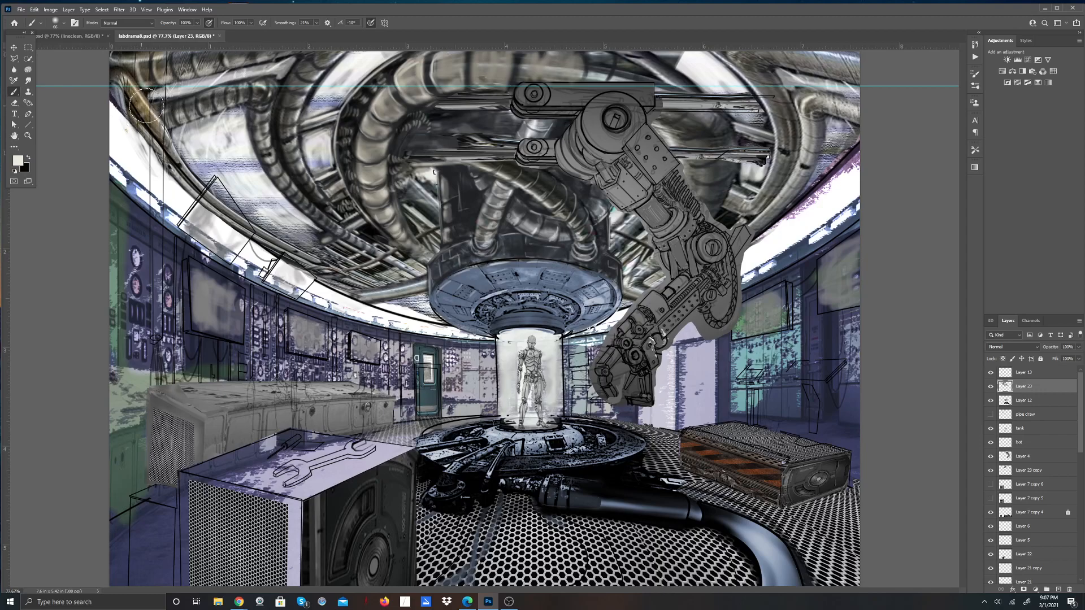
{"action": "key", "text": "x"}
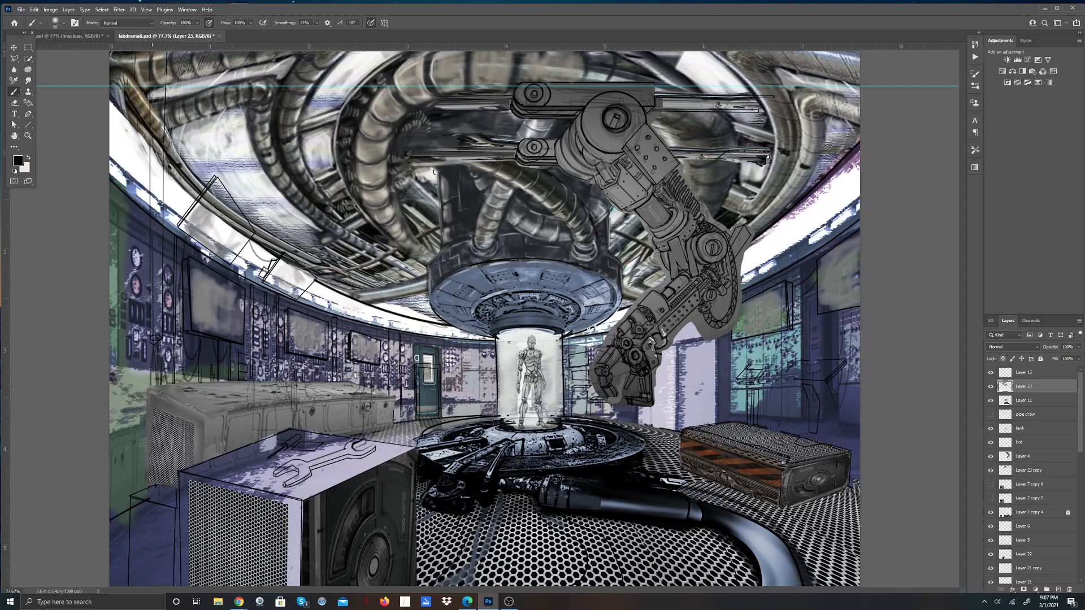
Step: Set the foreground colour to light grey (#bfbcb2) and brush it onto the brown pipe in the ceiling's upper-left corner
{"action": "left_click", "coordinate": [28, 158]}
{"action": "left_click", "coordinate": [18, 160]}
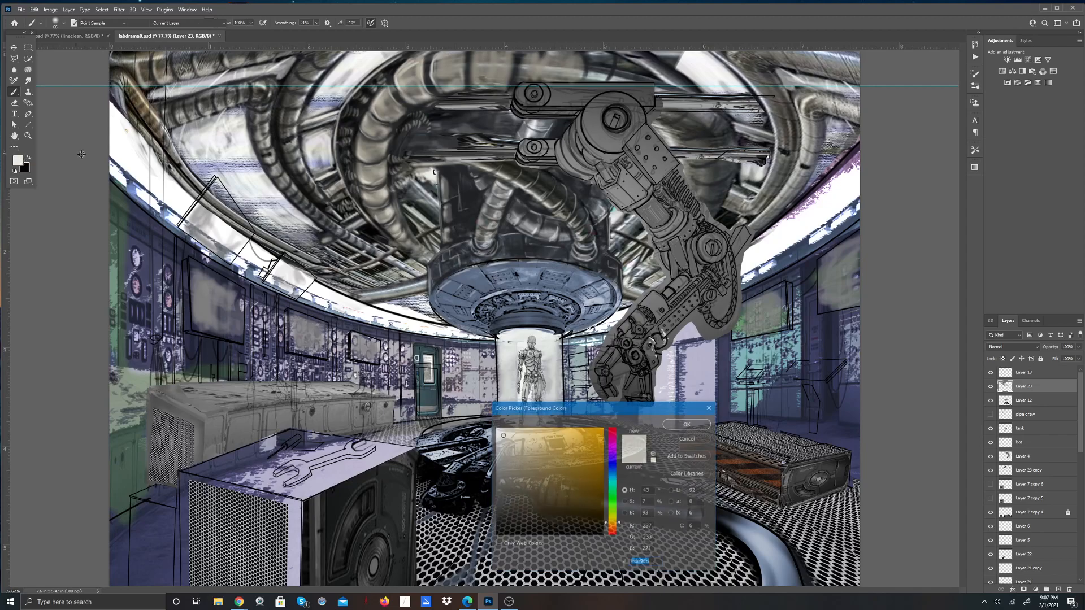
{"action": "left_click", "coordinate": [522, 483]}
{"action": "left_click_drag", "start_coordinate": [145, 108], "coordinate": [156, 112]}
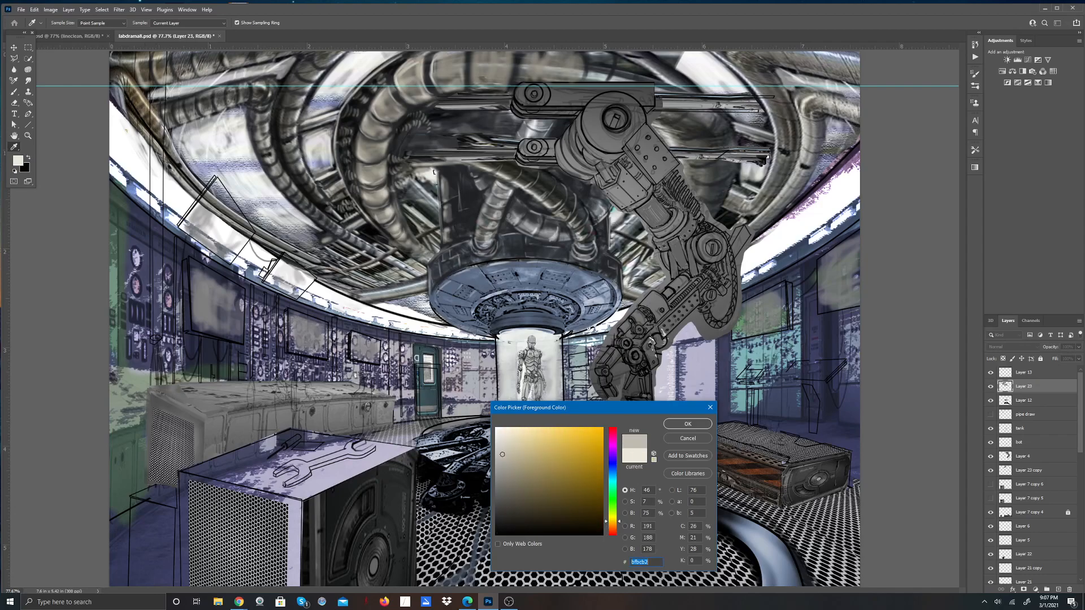
{"action": "left_click", "coordinate": [688, 424]}
{"action": "left_click_drag", "start_coordinate": [153, 123], "coordinate": [153, 120]}
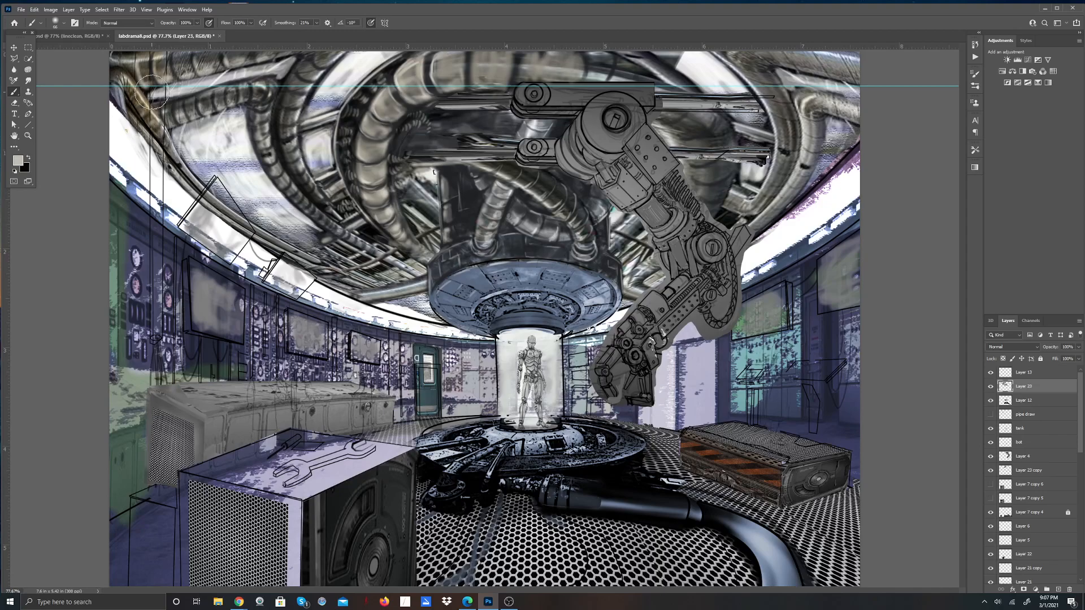
Step: Change the foreground colour to a muted tan (#9b906d) for the brown corner pipe, keeping the Soft Round brush
{"action": "left_click", "coordinate": [64, 23]}
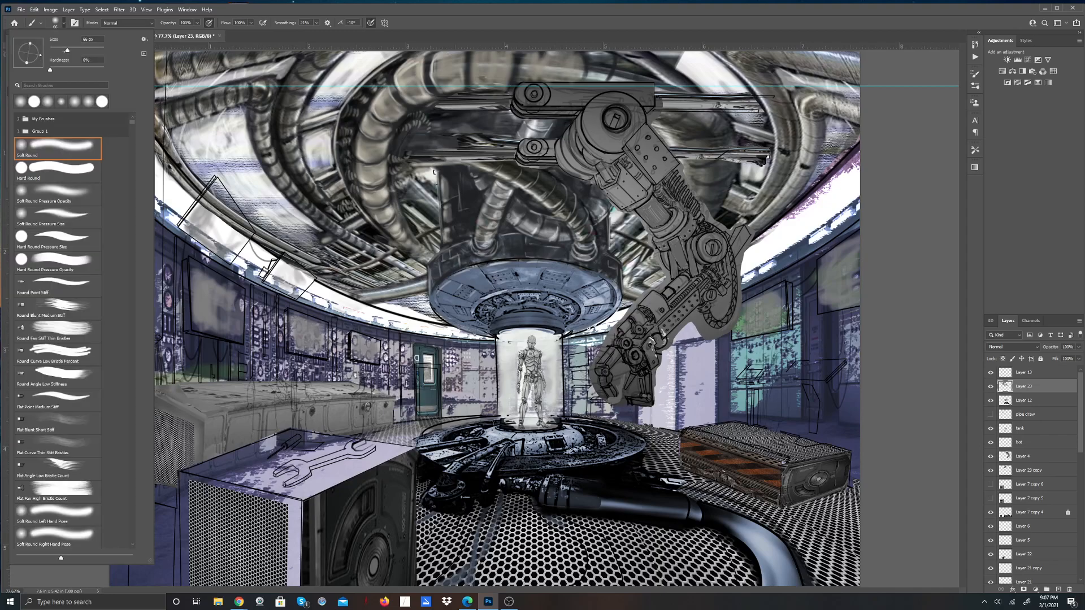
{"action": "left_click", "coordinate": [234, 10]}
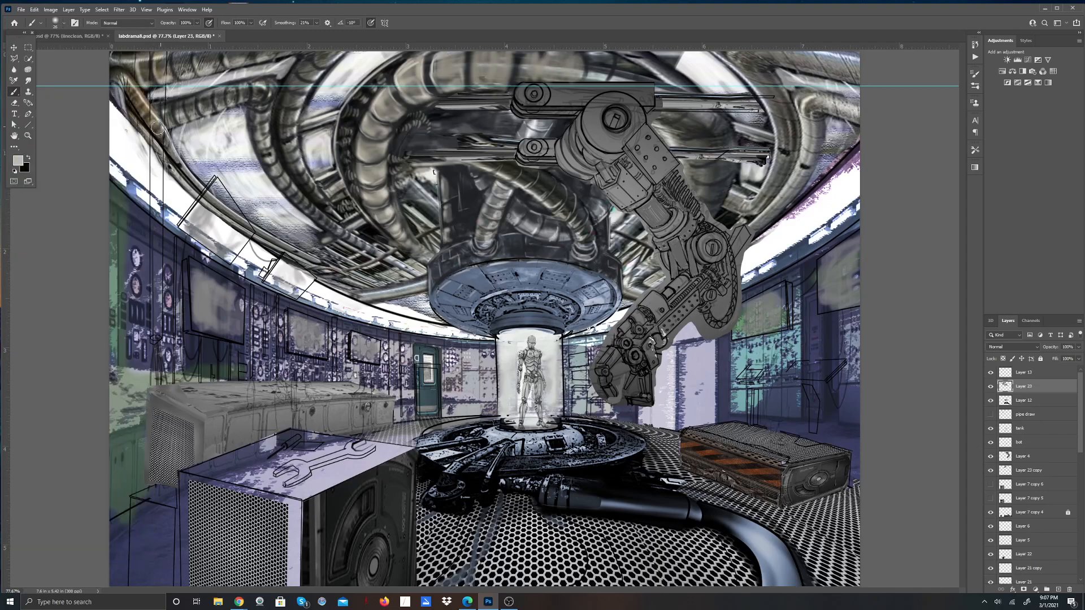
{"action": "left_click", "coordinate": [18, 160]}
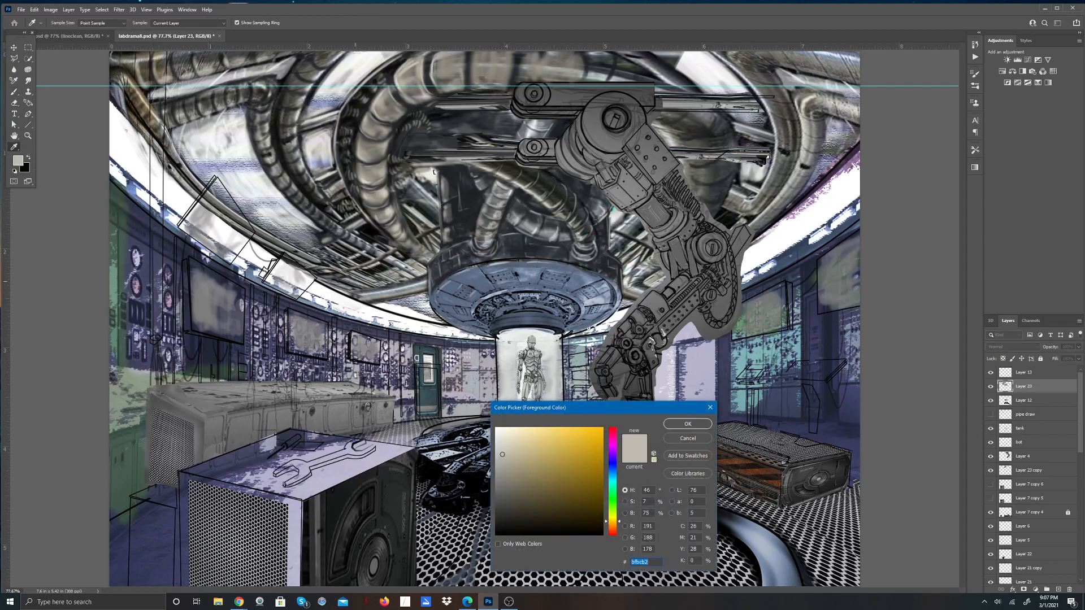
{"action": "left_click", "coordinate": [140, 102]}
{"action": "left_click", "coordinate": [140, 103]}
{"action": "left_click", "coordinate": [132, 88]}
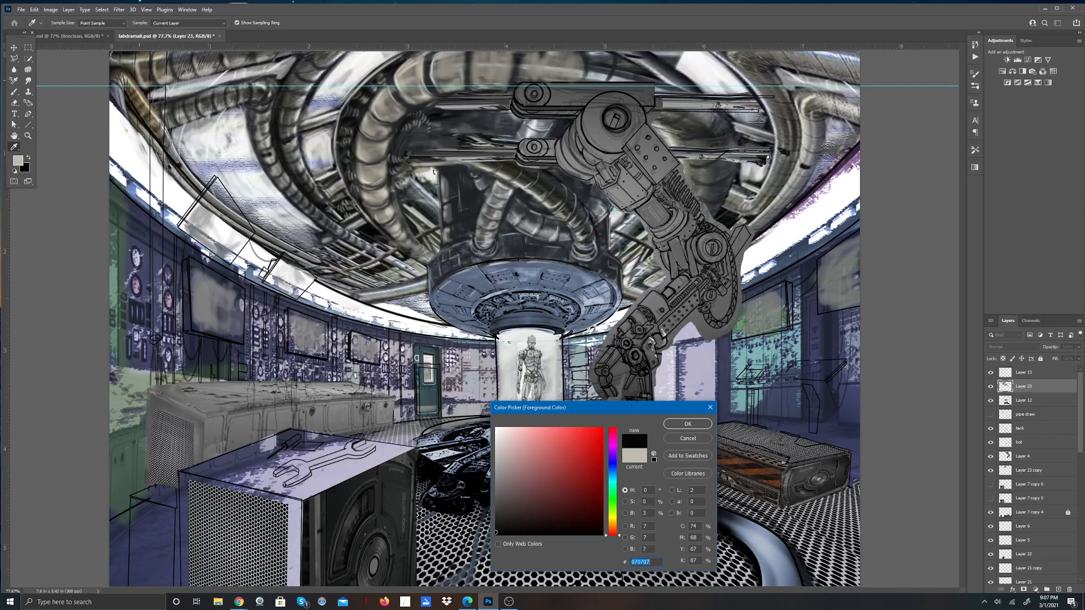
{"action": "left_click", "coordinate": [141, 80]}
{"action": "left_click", "coordinate": [527, 449]}
{"action": "left_click", "coordinate": [527, 470]}
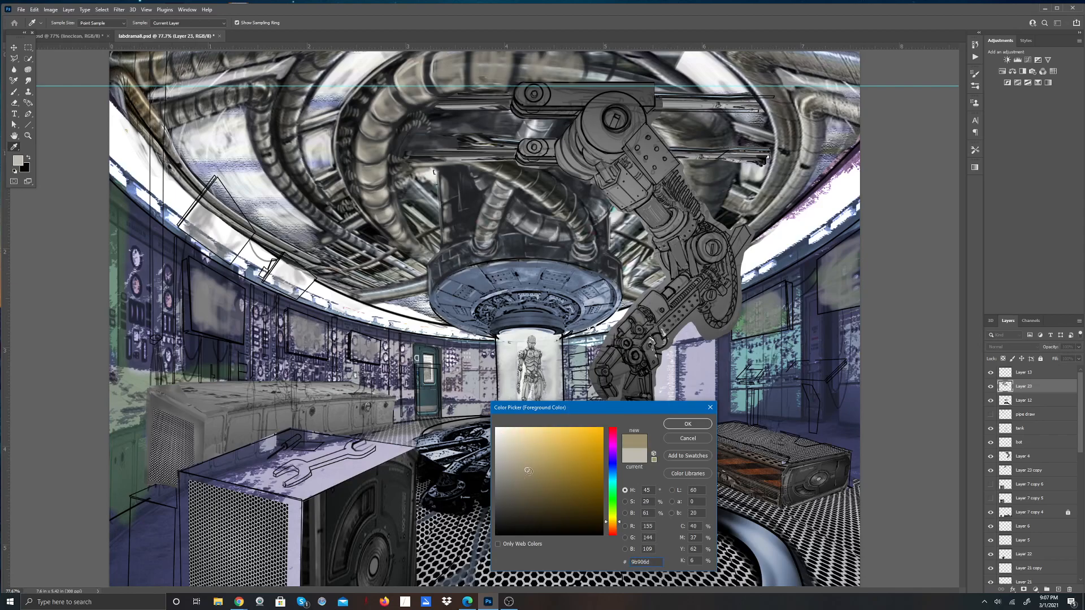
{"action": "left_click", "coordinate": [676, 424]}
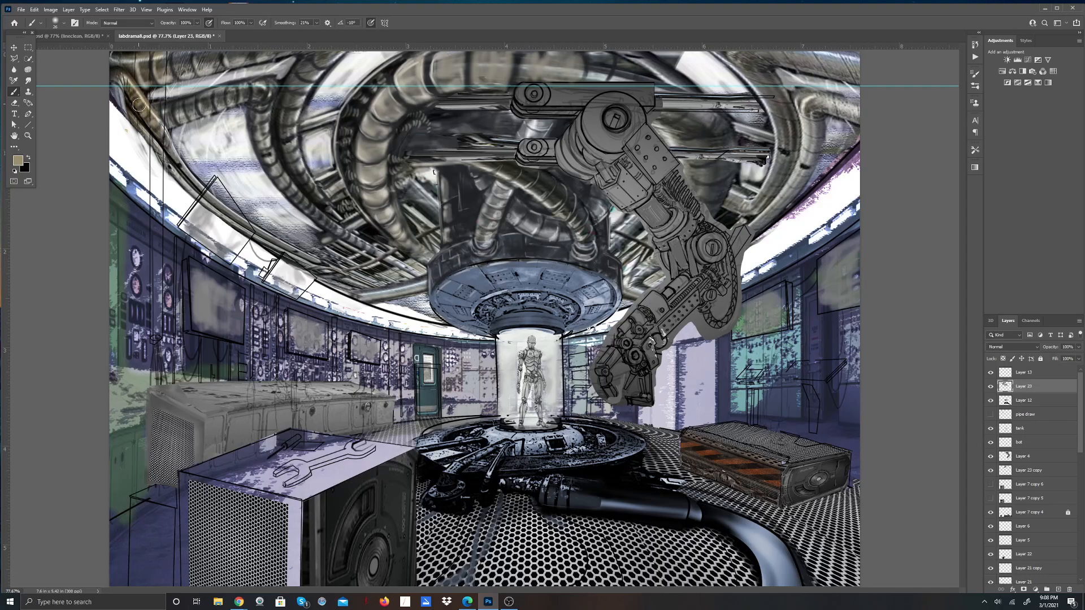
Step: Paint tan segments along the brown diagonal pipe in the ceiling's upper-left corner, continuing down its narrow lower end
{"action": "key", "text": "z"}
{"action": "left_click_drag", "start_coordinate": [142, 107], "coordinate": [182, 141]}
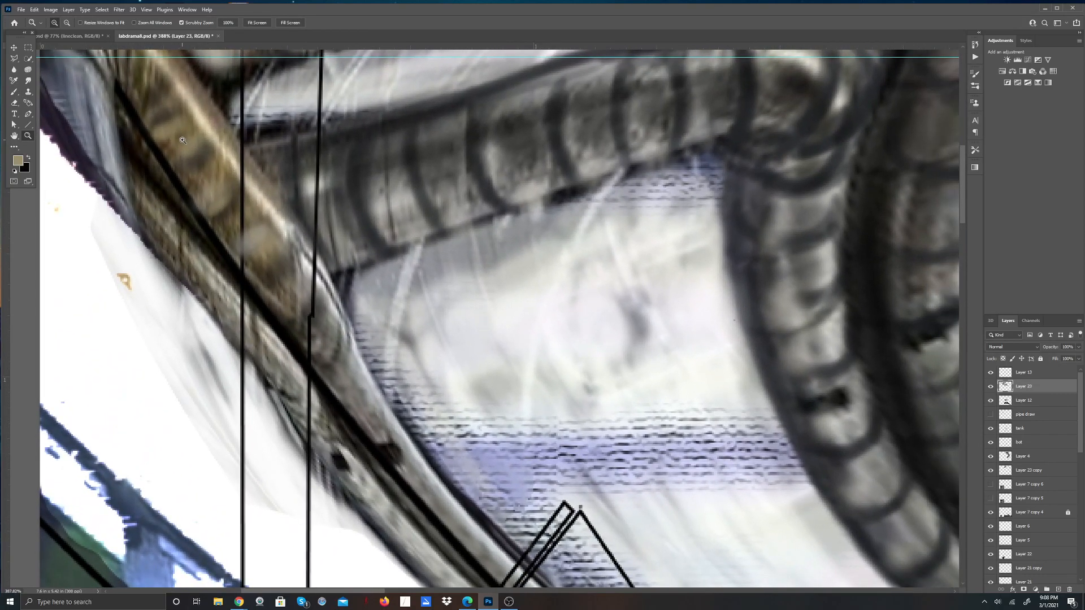
{"action": "left_click", "coordinate": [15, 92]}
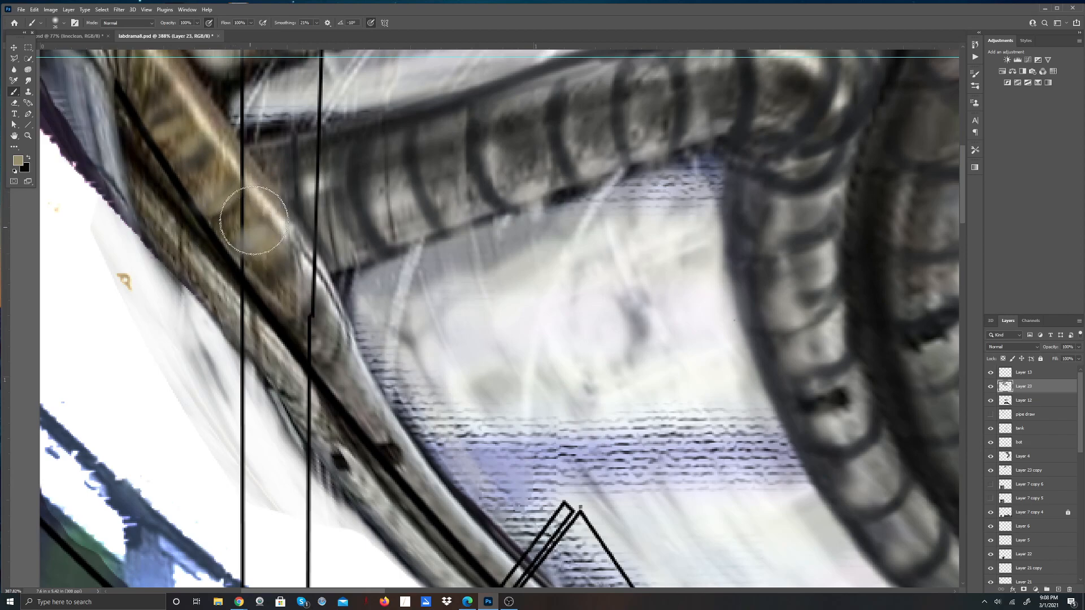
{"action": "mouse_move", "coordinate": [277, 259]}
{"action": "left_mouse_down"}
{"action": "mouse_move", "coordinate": [271, 267]}
{"action": "mouse_move", "coordinate": [285, 252]}
{"action": "mouse_move", "coordinate": [279, 280]}
{"action": "mouse_move", "coordinate": [289, 273]}
{"action": "left_mouse_up"}
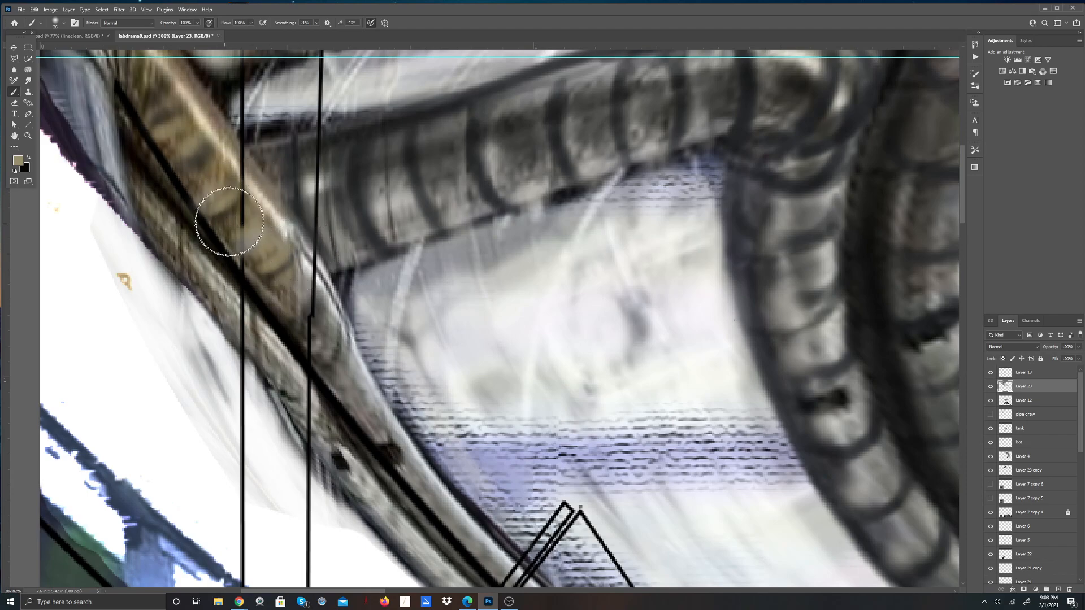
{"action": "mouse_move", "coordinate": [179, 164]}
{"action": "left_mouse_down"}
{"action": "mouse_move", "coordinate": [211, 143]}
{"action": "mouse_move", "coordinate": [200, 153]}
{"action": "mouse_move", "coordinate": [218, 136]}
{"action": "left_mouse_up"}
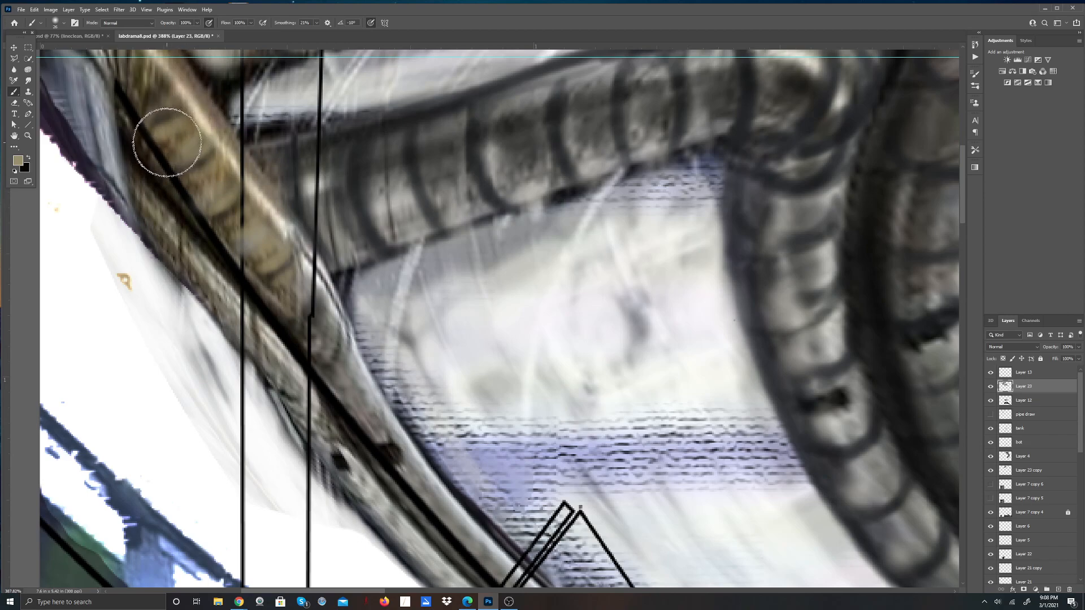
{"action": "left_click_drag", "start_coordinate": [147, 119], "coordinate": [177, 103]}
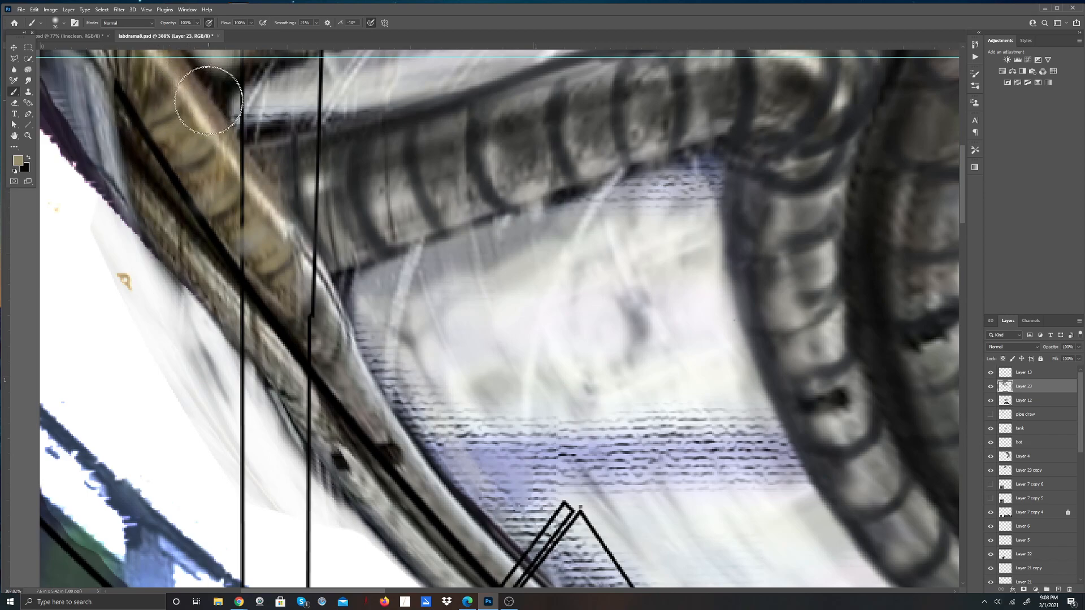
{"action": "mouse_move", "coordinate": [299, 300]}
{"action": "left_mouse_down"}
{"action": "mouse_move", "coordinate": [315, 274]}
{"action": "mouse_move", "coordinate": [347, 383]}
{"action": "mouse_move", "coordinate": [329, 349]}
{"action": "mouse_move", "coordinate": [337, 376]}
{"action": "mouse_move", "coordinate": [368, 410]}
{"action": "mouse_move", "coordinate": [331, 351]}
{"action": "mouse_move", "coordinate": [392, 451]}
{"action": "mouse_move", "coordinate": [380, 430]}
{"action": "mouse_move", "coordinate": [382, 445]}
{"action": "mouse_move", "coordinate": [393, 435]}
{"action": "mouse_move", "coordinate": [393, 459]}
{"action": "mouse_move", "coordinate": [403, 449]}
{"action": "mouse_move", "coordinate": [443, 518]}
{"action": "left_mouse_up"}
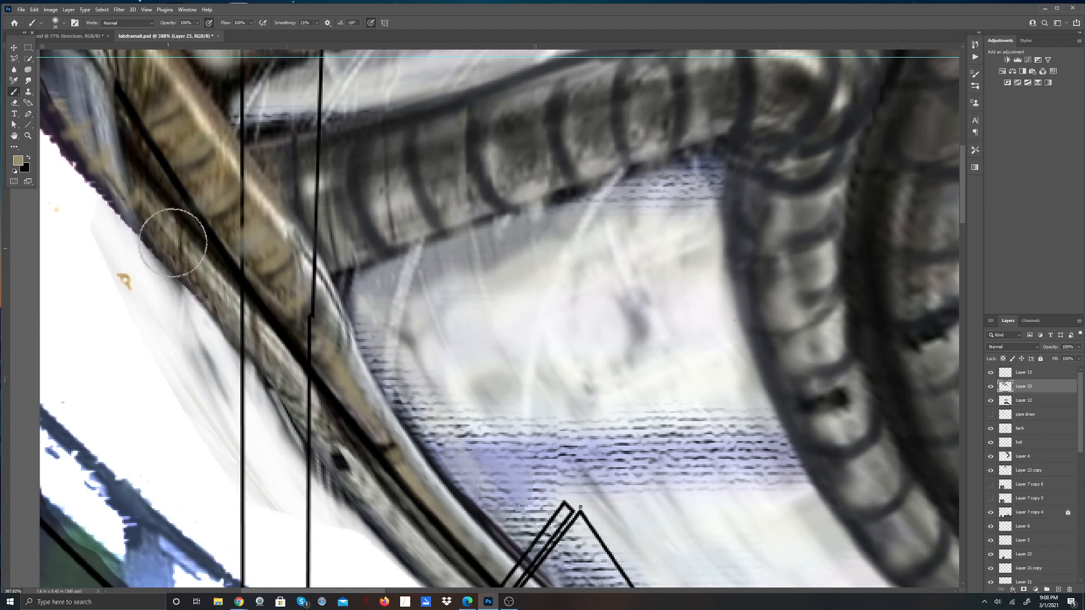
Step: Reduce the brush size and draw thin black rib lines across the lower, outermost diagonal pipe
{"action": "key", "text": "x"}
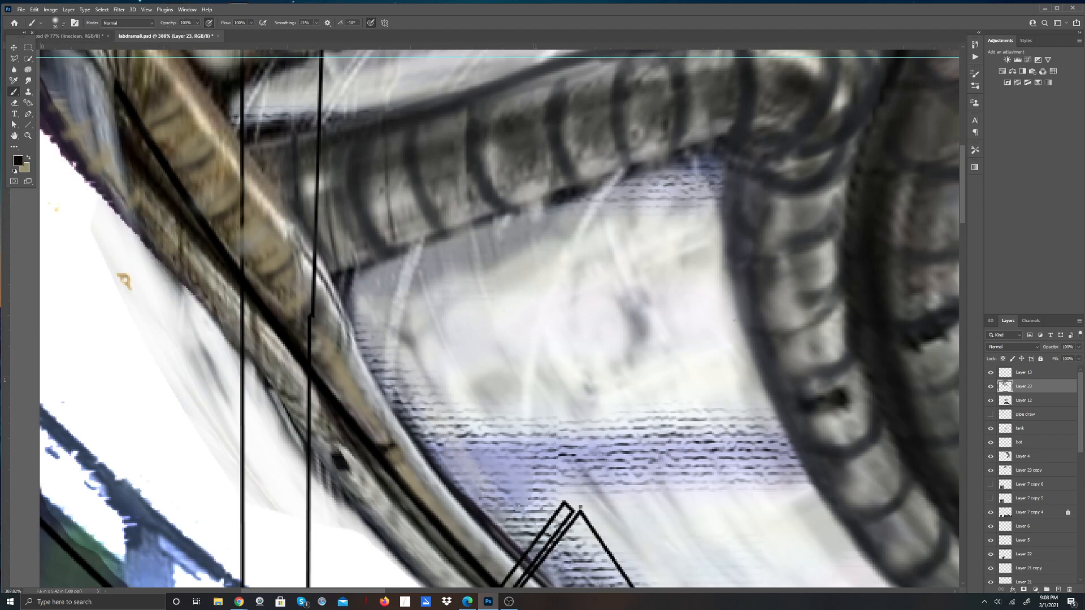
{"action": "left_click", "coordinate": [62, 23]}
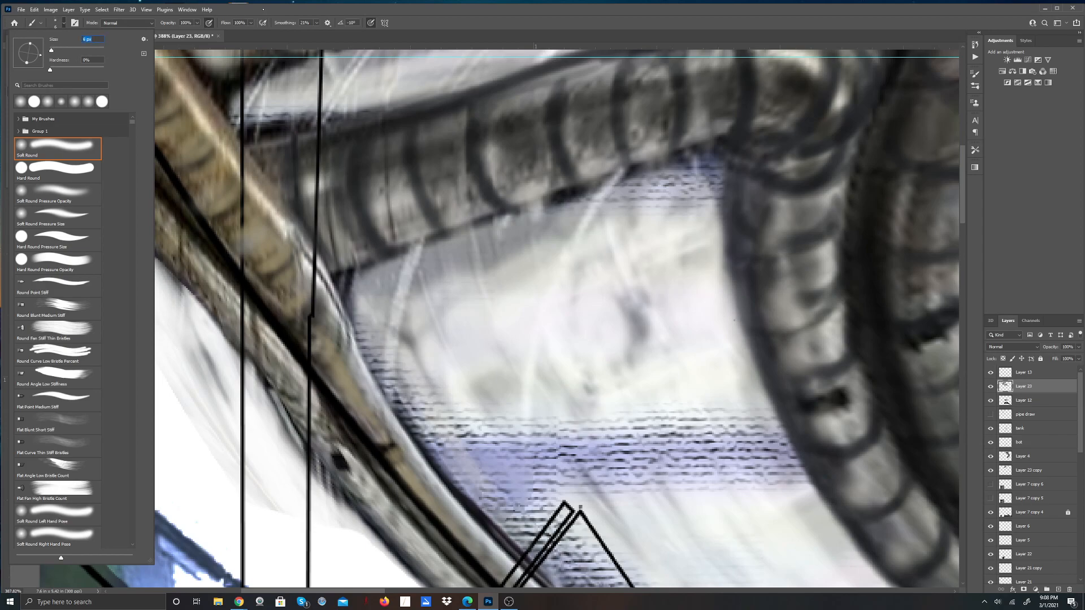
{"action": "key", "text": "Return"}
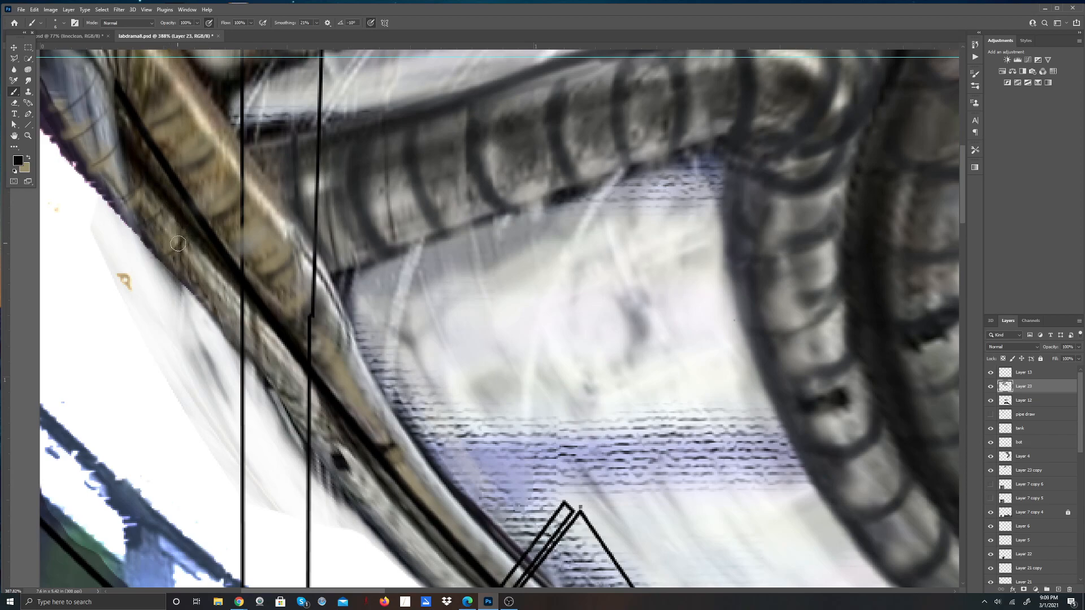
{"action": "left_click_drag", "start_coordinate": [192, 280], "coordinate": [208, 262]}
{"action": "left_click_drag", "start_coordinate": [213, 302], "coordinate": [229, 285]}
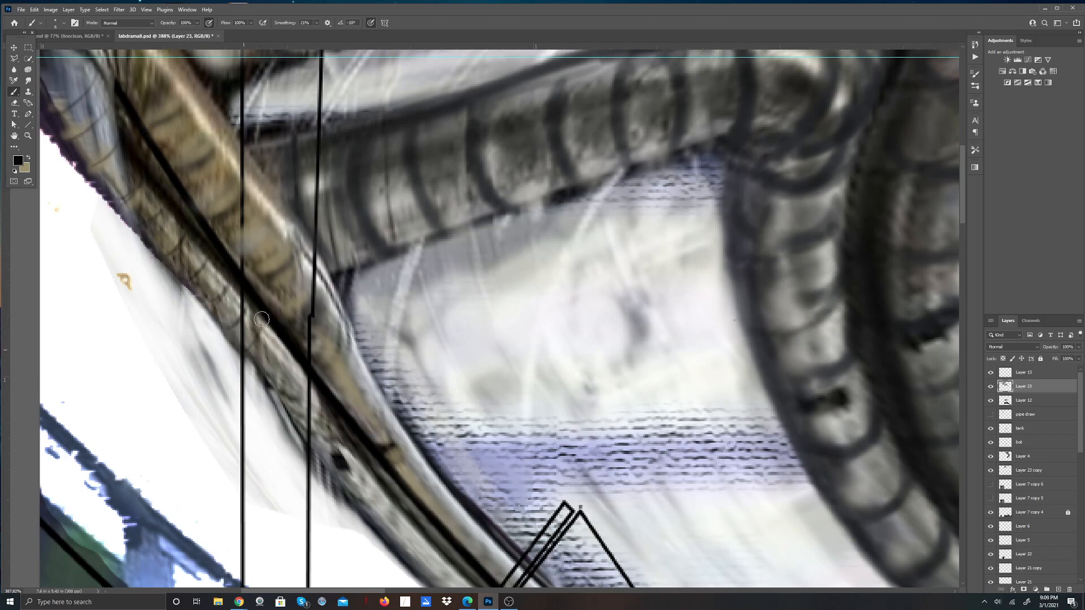
{"action": "left_click_drag", "start_coordinate": [266, 382], "coordinate": [282, 353]}
{"action": "left_click_drag", "start_coordinate": [283, 392], "coordinate": [297, 359]}
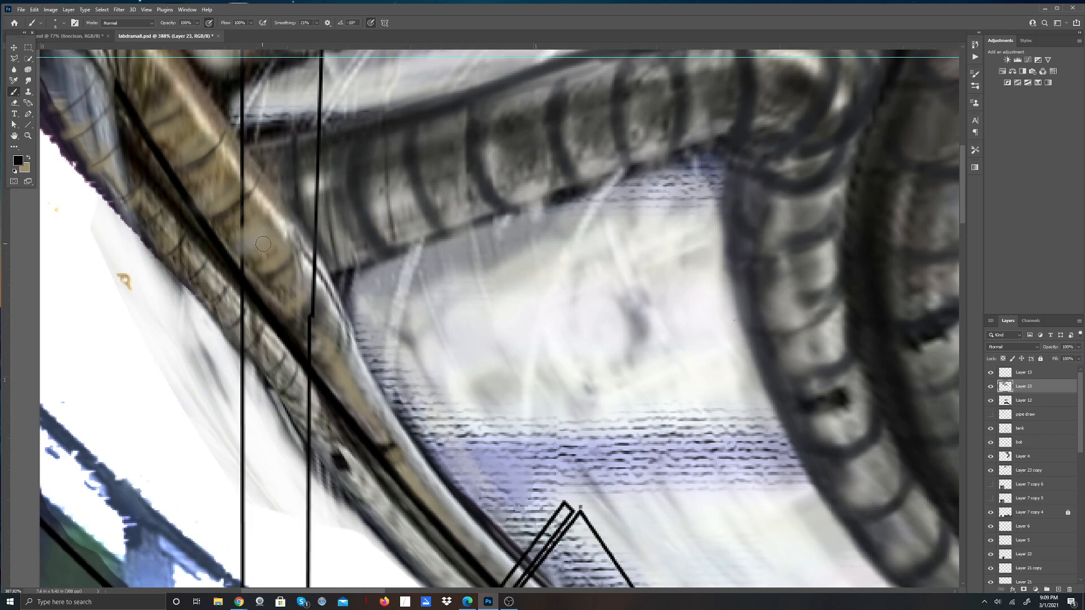
Step: Draw thin black rib lines across the tan diagonal pipe and the grey pipe curving downward from the elbow
{"action": "left_click_drag", "start_coordinate": [246, 247], "coordinate": [284, 212]}
{"action": "left_click_drag", "start_coordinate": [279, 267], "coordinate": [301, 243]}
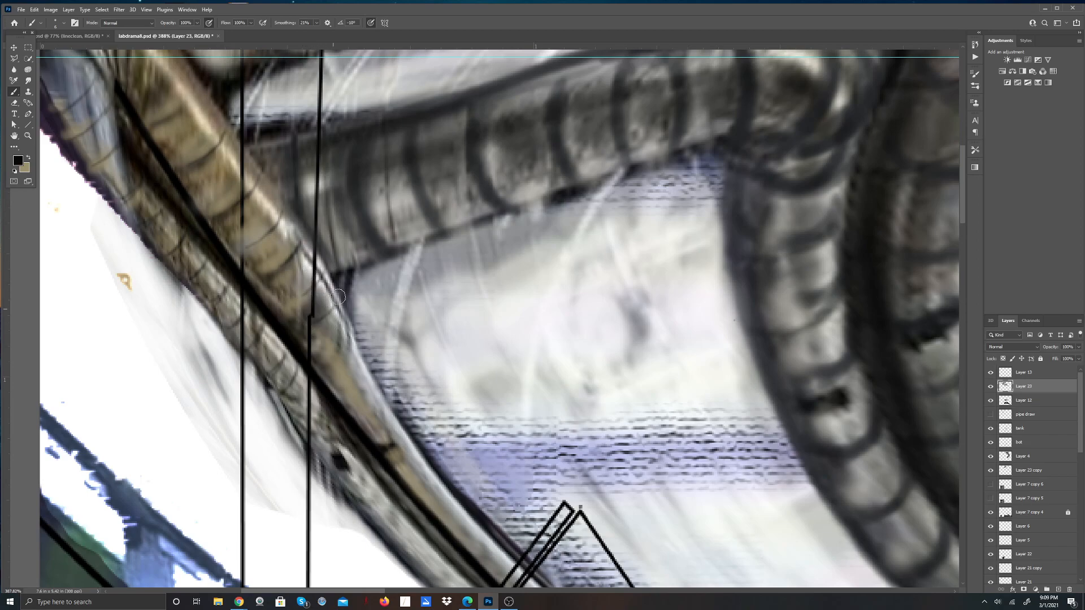
{"action": "left_click_drag", "start_coordinate": [340, 342], "coordinate": [350, 334]}
{"action": "left_click_drag", "start_coordinate": [346, 378], "coordinate": [363, 364]}
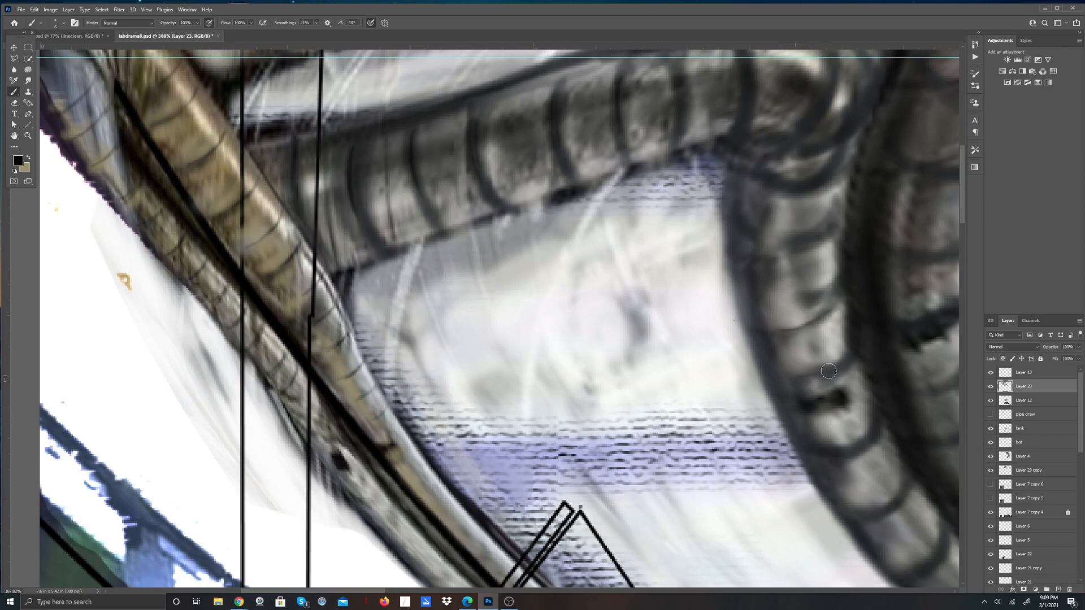
{"action": "left_click_drag", "start_coordinate": [763, 289], "coordinate": [834, 271]}
{"action": "left_click_drag", "start_coordinate": [764, 247], "coordinate": [842, 215]}
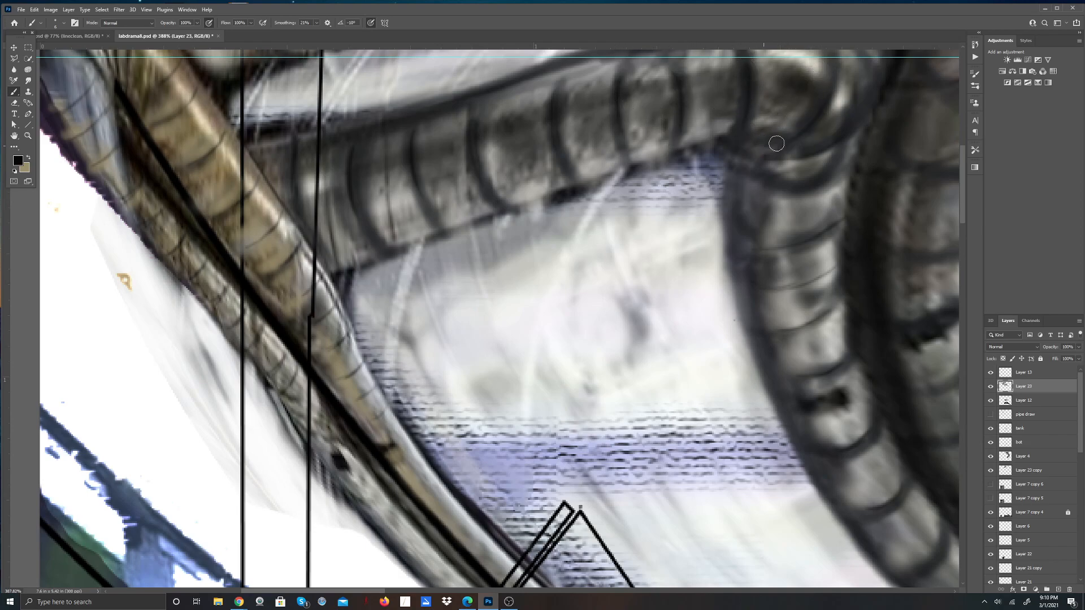
Step: Set the foreground colour to a light beige and paint thin highlights on the ribs and elbow of the curved grey pipe
{"action": "left_click", "coordinate": [28, 158]}
{"action": "left_click", "coordinate": [22, 160]}
{"action": "left_click", "coordinate": [355, 261]}
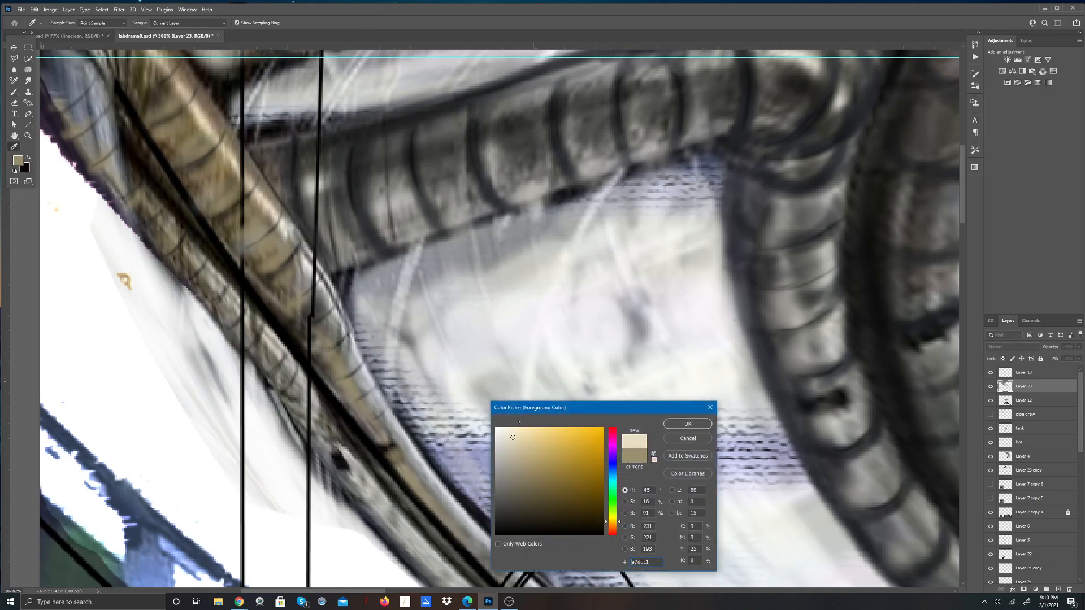
{"action": "left_click", "coordinate": [793, 185]}
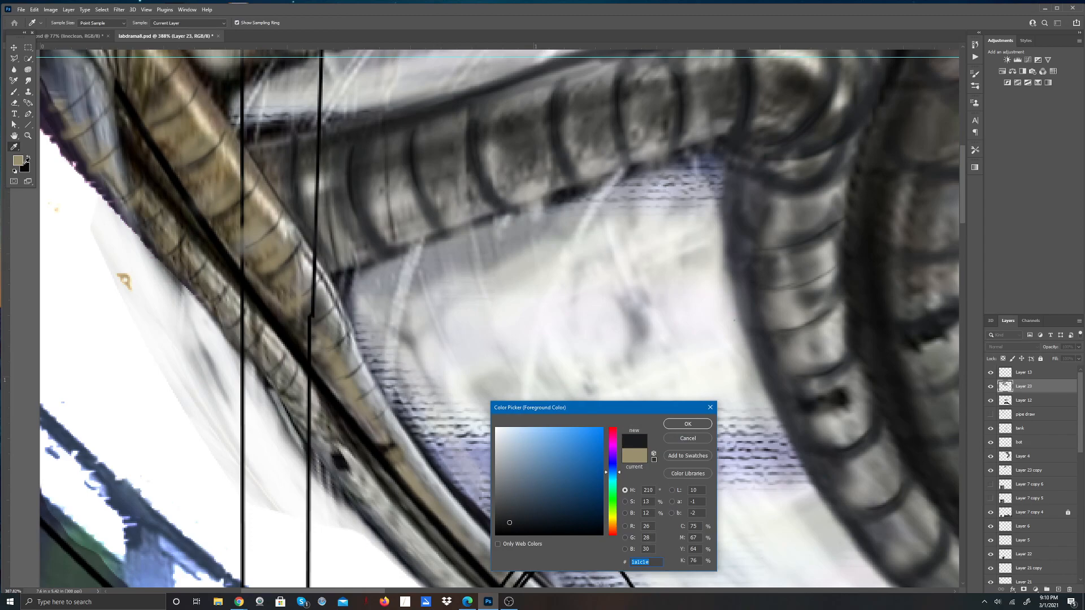
{"action": "left_click", "coordinate": [22, 164]}
{"action": "left_click_drag", "start_coordinate": [520, 452], "coordinate": [507, 439]}
{"action": "left_click", "coordinate": [688, 424]}
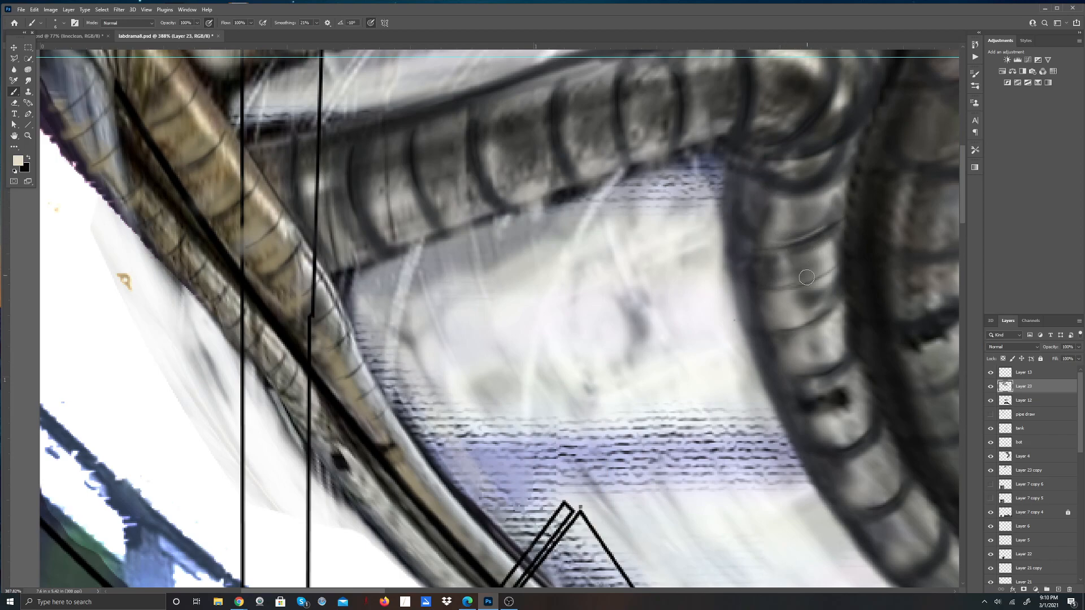
{"action": "left_click_drag", "start_coordinate": [804, 279], "coordinate": [831, 270]}
{"action": "mouse_move", "coordinate": [785, 191]}
{"action": "left_mouse_down"}
{"action": "mouse_move", "coordinate": [836, 166]}
{"action": "mouse_move", "coordinate": [799, 140]}
{"action": "mouse_move", "coordinate": [788, 154]}
{"action": "mouse_move", "coordinate": [833, 135]}
{"action": "mouse_move", "coordinate": [829, 145]}
{"action": "mouse_move", "coordinate": [853, 101]}
{"action": "mouse_move", "coordinate": [833, 130]}
{"action": "mouse_move", "coordinate": [815, 120]}
{"action": "mouse_move", "coordinate": [785, 137]}
{"action": "mouse_move", "coordinate": [832, 76]}
{"action": "mouse_move", "coordinate": [802, 134]}
{"action": "mouse_move", "coordinate": [827, 74]}
{"action": "left_mouse_up"}
{"action": "left_click_drag", "start_coordinate": [821, 112], "coordinate": [826, 75]}
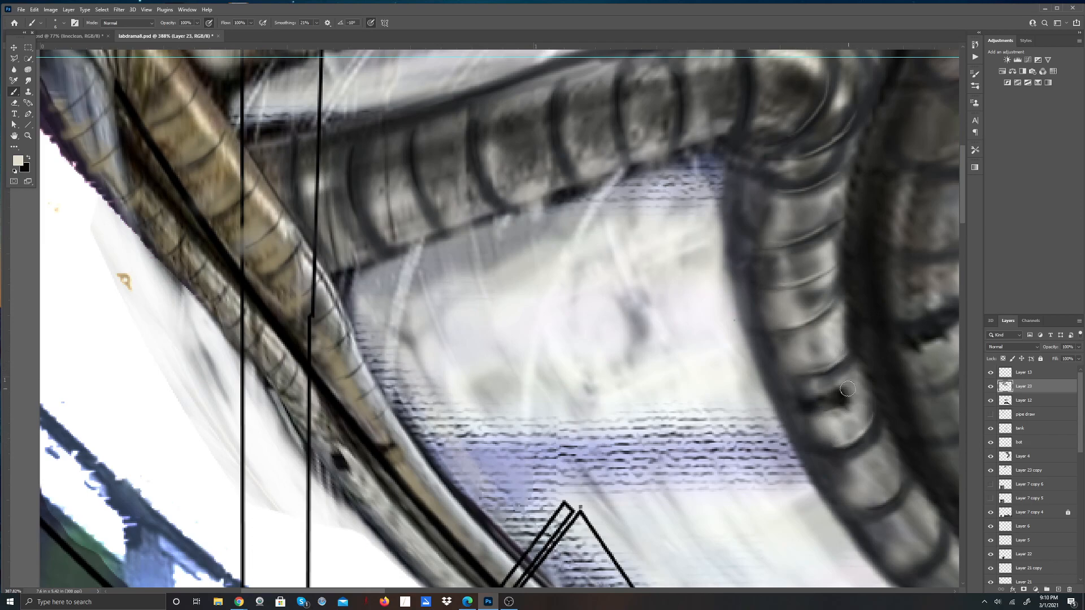
Step: Detail the dark patch on the curved grey pipe with light beige strokes and add rib highlights to the darker pipe beside it
{"action": "mouse_move", "coordinate": [834, 396]}
{"action": "left_mouse_down"}
{"action": "mouse_move", "coordinate": [811, 416]}
{"action": "mouse_move", "coordinate": [840, 404]}
{"action": "mouse_move", "coordinate": [811, 406]}
{"action": "mouse_move", "coordinate": [820, 414]}
{"action": "mouse_move", "coordinate": [806, 408]}
{"action": "mouse_move", "coordinate": [811, 422]}
{"action": "mouse_move", "coordinate": [812, 404]}
{"action": "mouse_move", "coordinate": [841, 392]}
{"action": "left_mouse_up"}
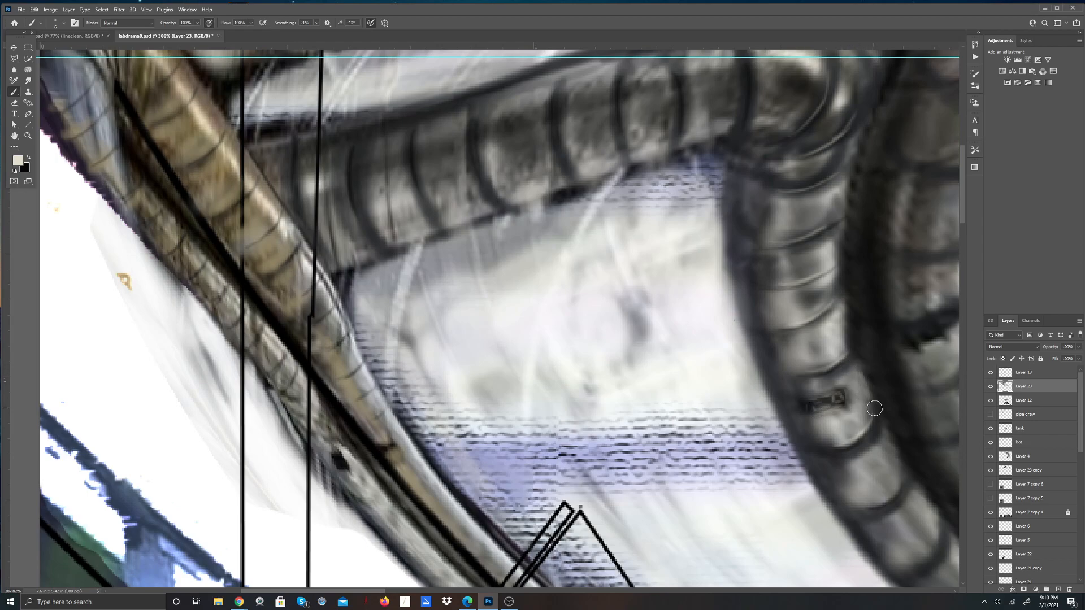
{"action": "mouse_move", "coordinate": [917, 345]}
{"action": "left_mouse_down"}
{"action": "mouse_move", "coordinate": [955, 330]}
{"action": "mouse_move", "coordinate": [918, 354]}
{"action": "mouse_move", "coordinate": [942, 340]}
{"action": "mouse_move", "coordinate": [936, 311]}
{"action": "left_mouse_up"}
{"action": "mouse_move", "coordinate": [912, 264]}
{"action": "left_mouse_down"}
{"action": "mouse_move", "coordinate": [937, 268]}
{"action": "mouse_move", "coordinate": [954, 247]}
{"action": "left_mouse_up"}
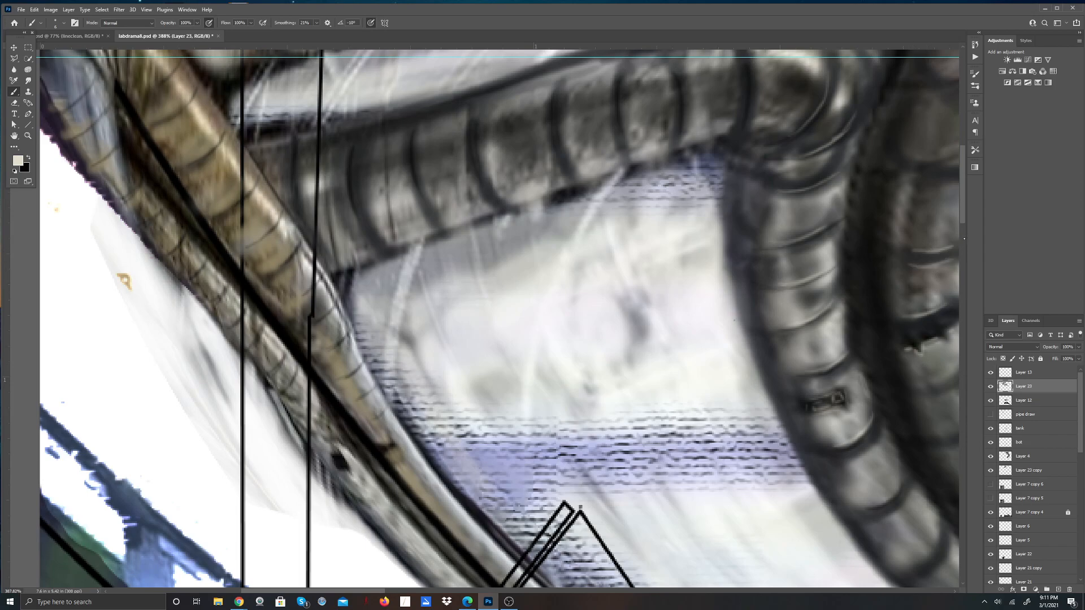
{"action": "scroll", "coordinate": [939, 234], "scroll_direction": "down", "scroll_amount": 8}
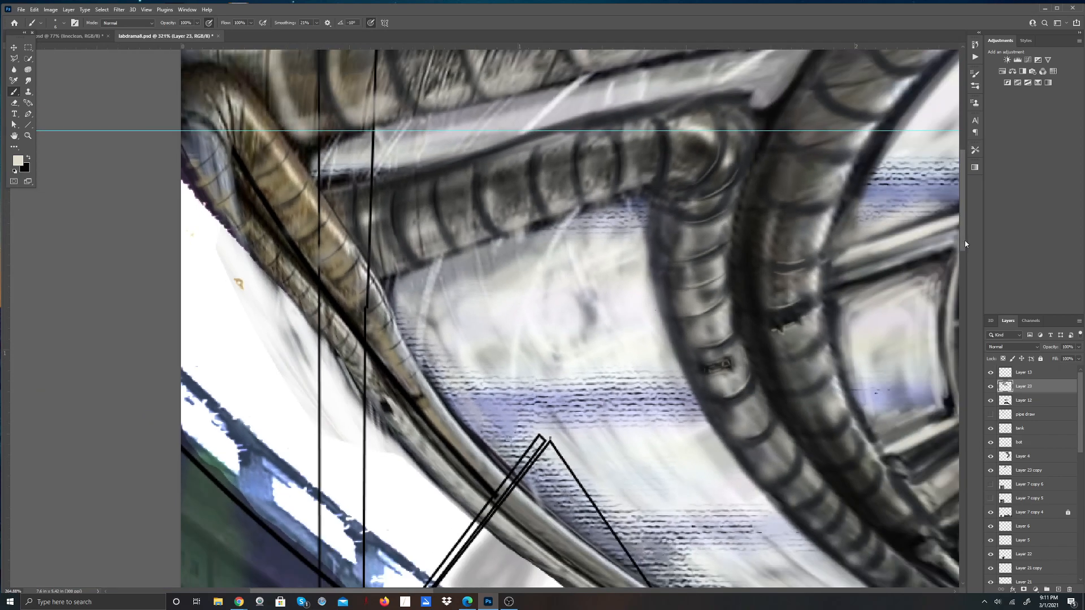
{"action": "scroll", "coordinate": [936, 233], "scroll_direction": "up", "scroll_amount": 1}
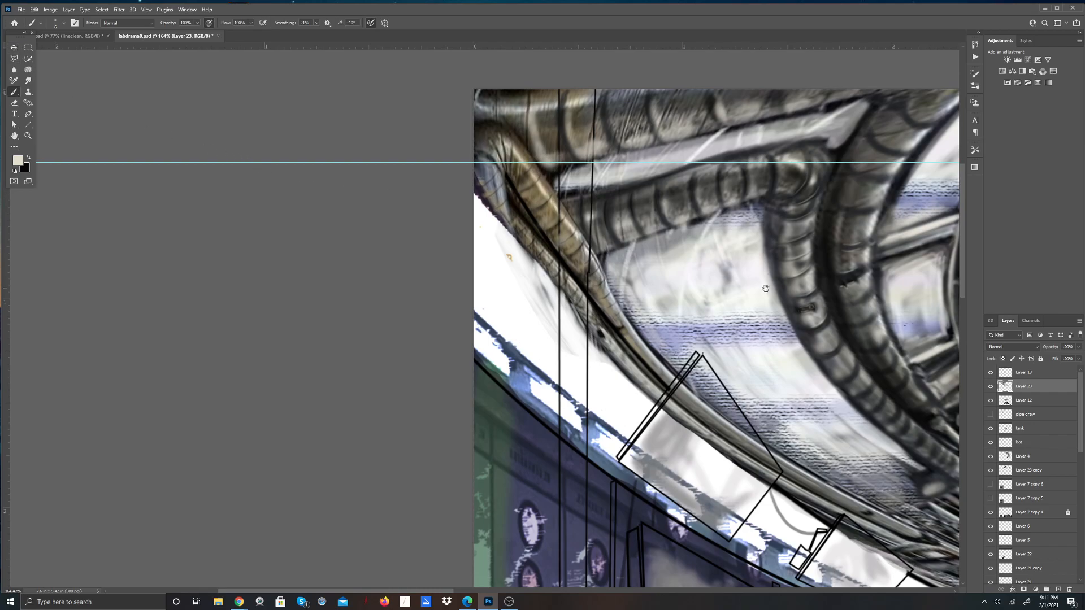
Step: Examine the ceiling pipes up close and the whole lab illustration for areas that still need work
{"action": "left_click_drag", "start_coordinate": [765, 272], "coordinate": [352, 280]}
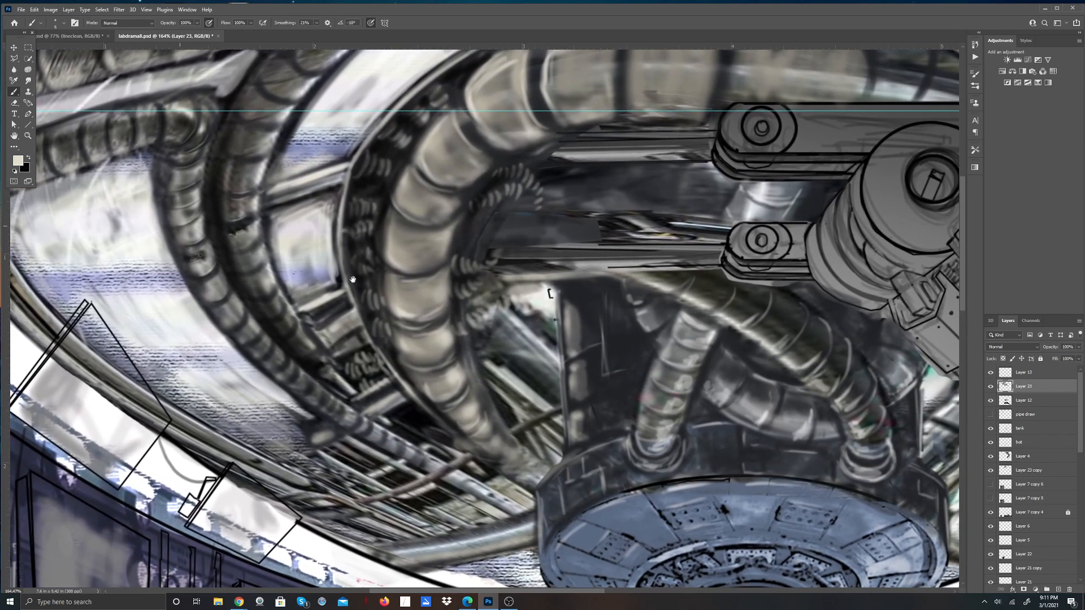
{"action": "scroll", "coordinate": [353, 279], "scroll_direction": "down", "scroll_amount": 6}
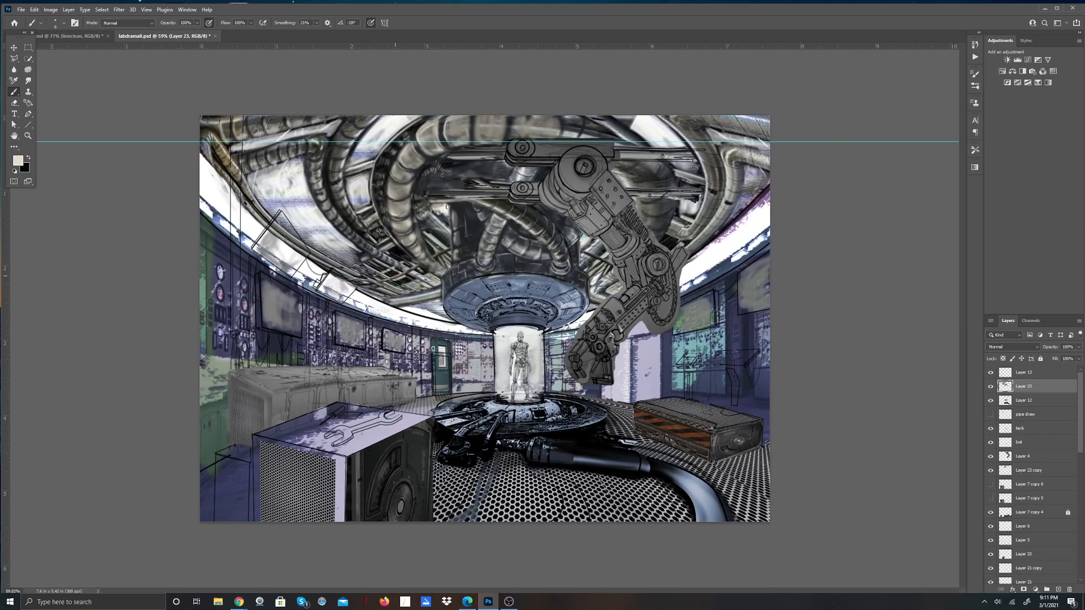
{"action": "scroll", "coordinate": [392, 276], "scroll_direction": "down", "scroll_amount": 2}
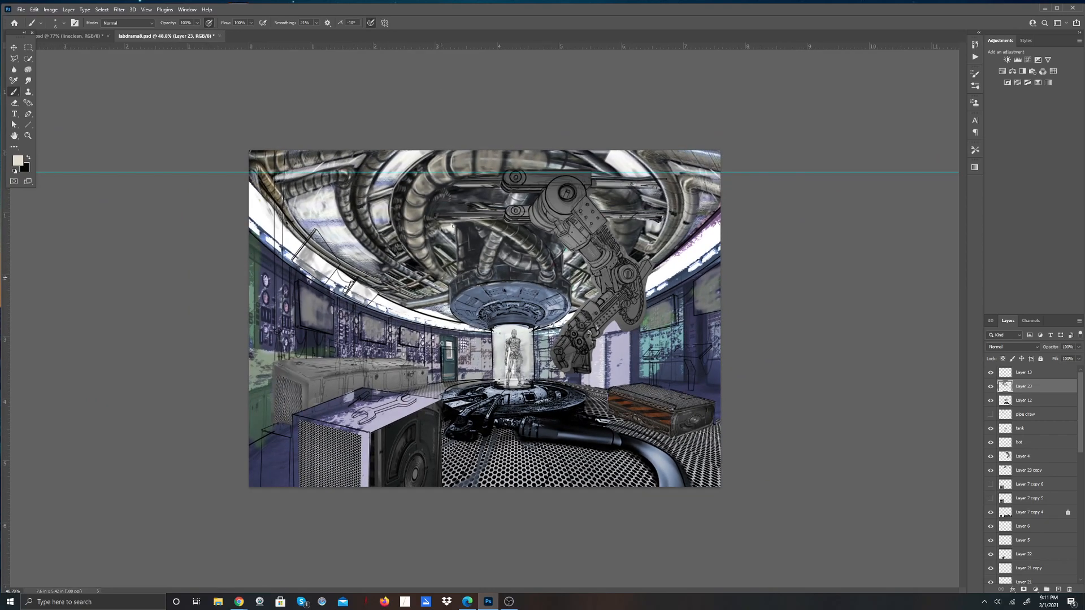
{"action": "scroll", "coordinate": [533, 266], "scroll_direction": "up", "scroll_amount": 1}
{"action": "scroll", "coordinate": [533, 265], "scroll_direction": "down", "scroll_amount": 1}
{"action": "scroll", "coordinate": [520, 266], "scroll_direction": "up", "scroll_amount": 2}
{"action": "scroll", "coordinate": [507, 269], "scroll_direction": "up", "scroll_amount": 1}
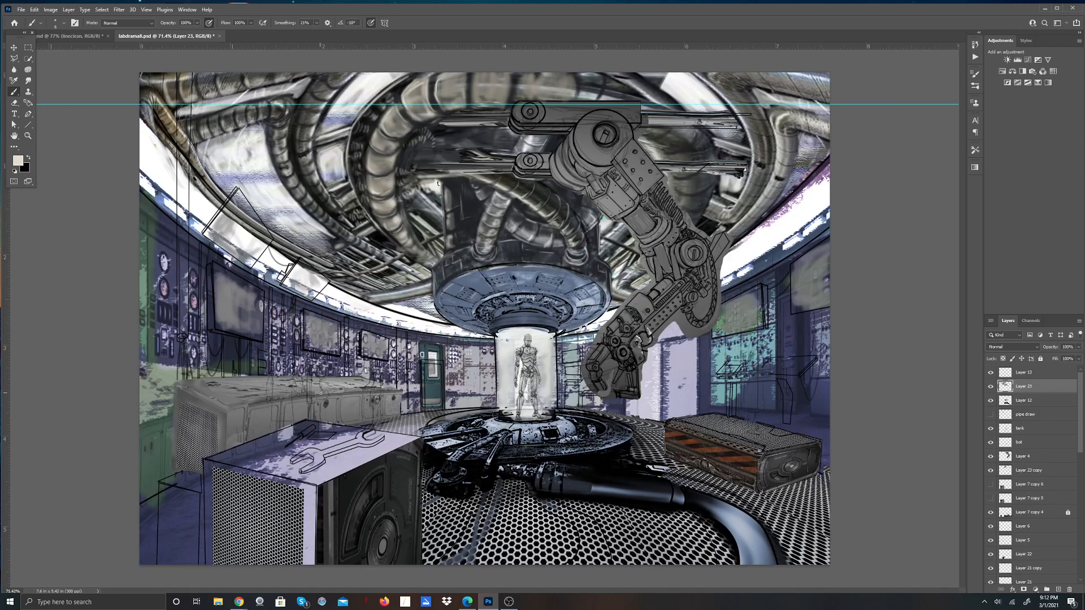
{"action": "scroll", "coordinate": [307, 413], "scroll_direction": "down", "scroll_amount": 1}
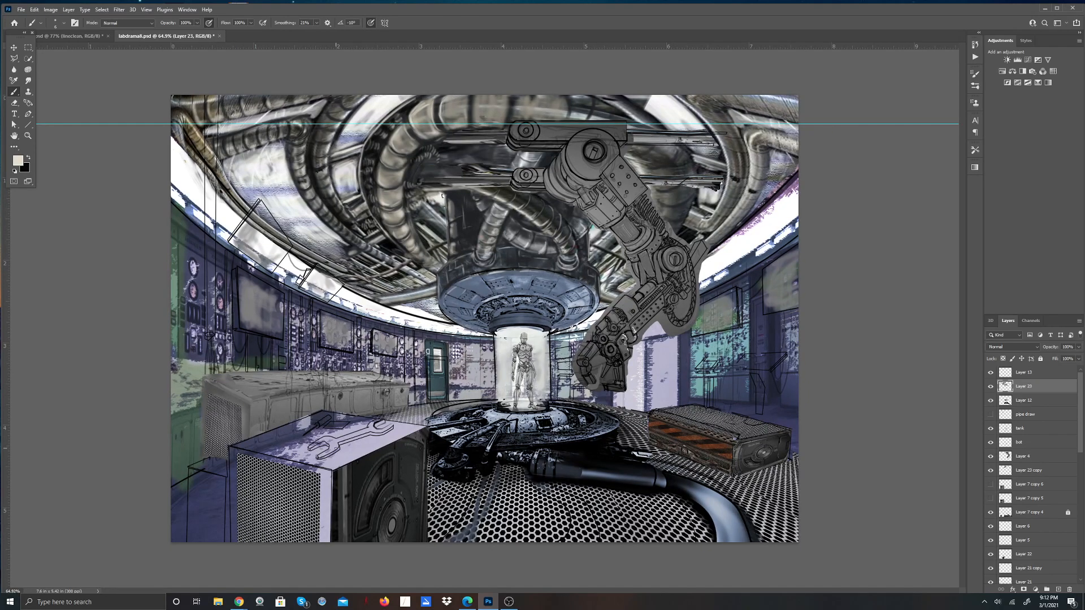
{"action": "key", "text": "ctrl+plus"}
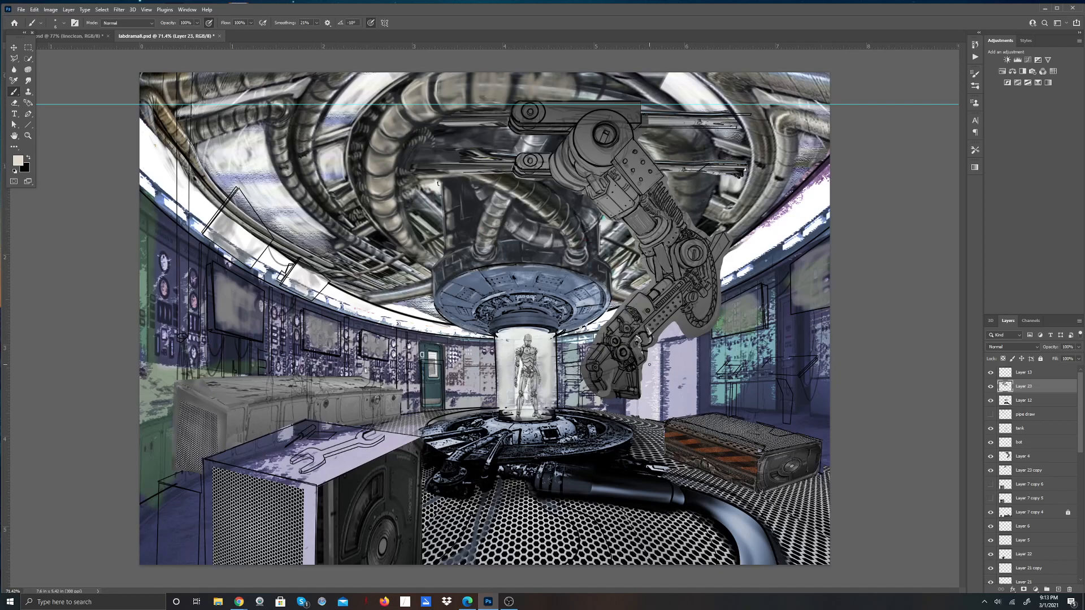
{"action": "scroll", "coordinate": [504, 314], "scroll_direction": "up", "scroll_amount": 1}
{"action": "scroll", "coordinate": [504, 315], "scroll_direction": "down", "scroll_amount": 2}
{"action": "scroll", "coordinate": [497, 317], "scroll_direction": "up", "scroll_amount": 3}
{"action": "scroll", "coordinate": [491, 318], "scroll_direction": "down", "scroll_amount": 3}
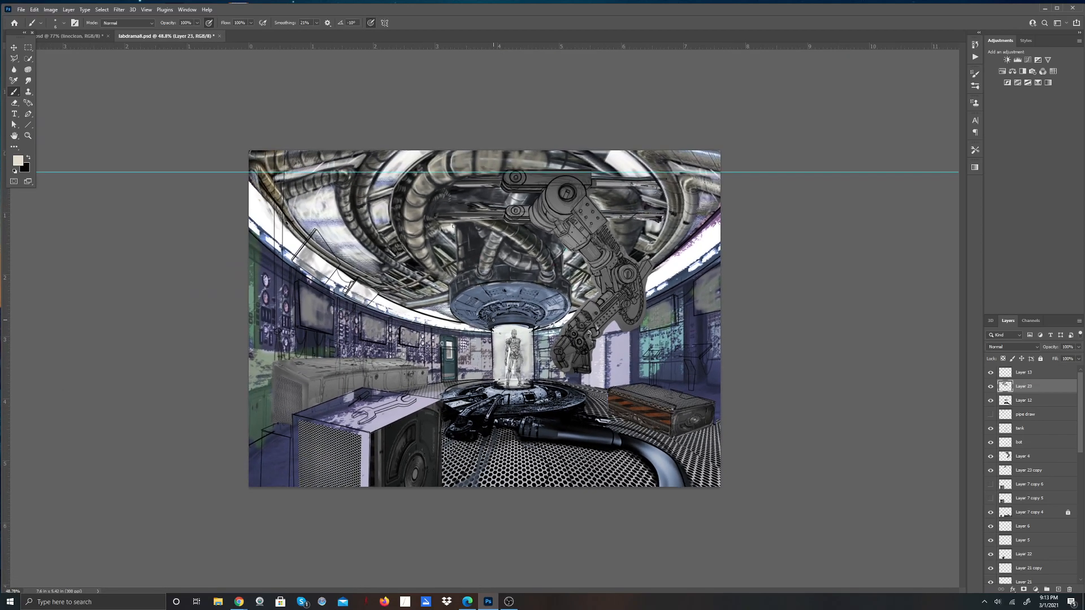
{"action": "scroll", "coordinate": [492, 320], "scroll_direction": "up", "scroll_amount": 2}
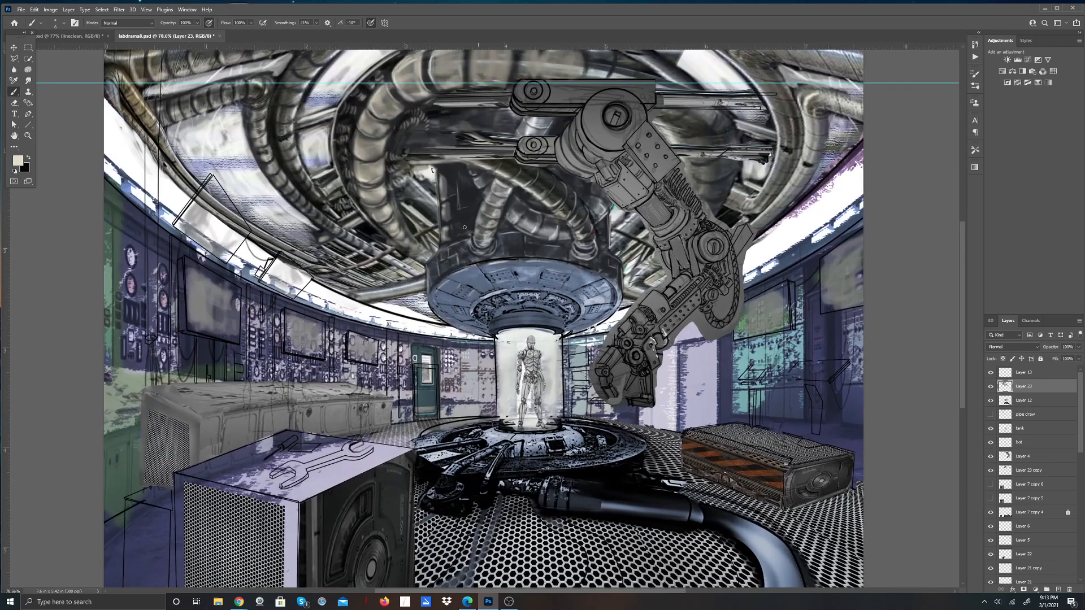
Step: Draw straight black lines along the underside of the lower horizontal beam left of the robotic arm
{"action": "left_click", "coordinate": [28, 135]}
{"action": "left_click_drag", "start_coordinate": [405, 76], "coordinate": [431, 104]}
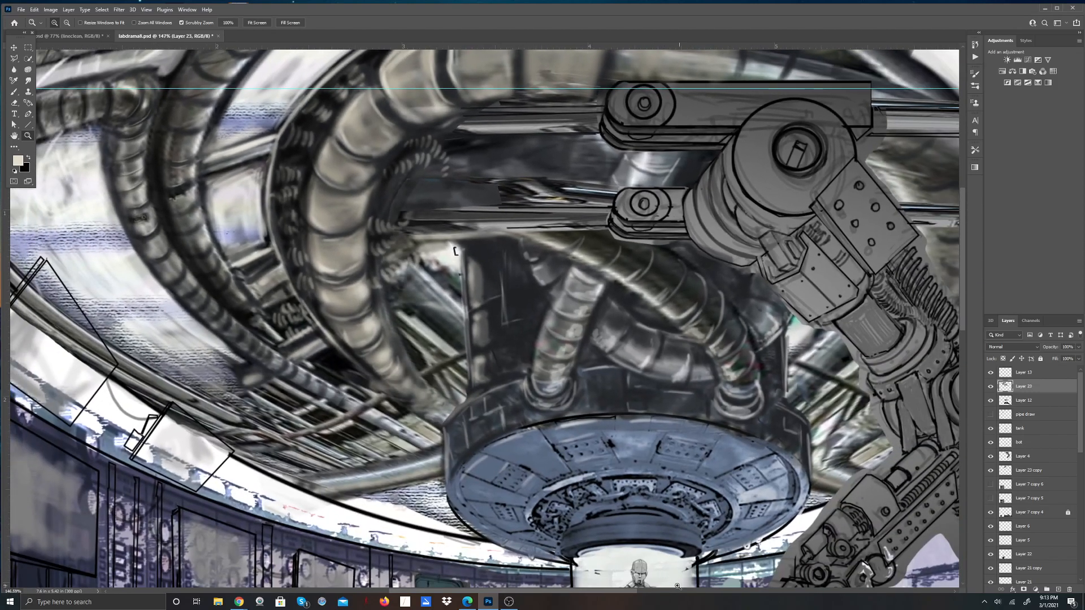
{"action": "left_click_drag", "start_coordinate": [597, 594], "coordinate": [692, 582]}
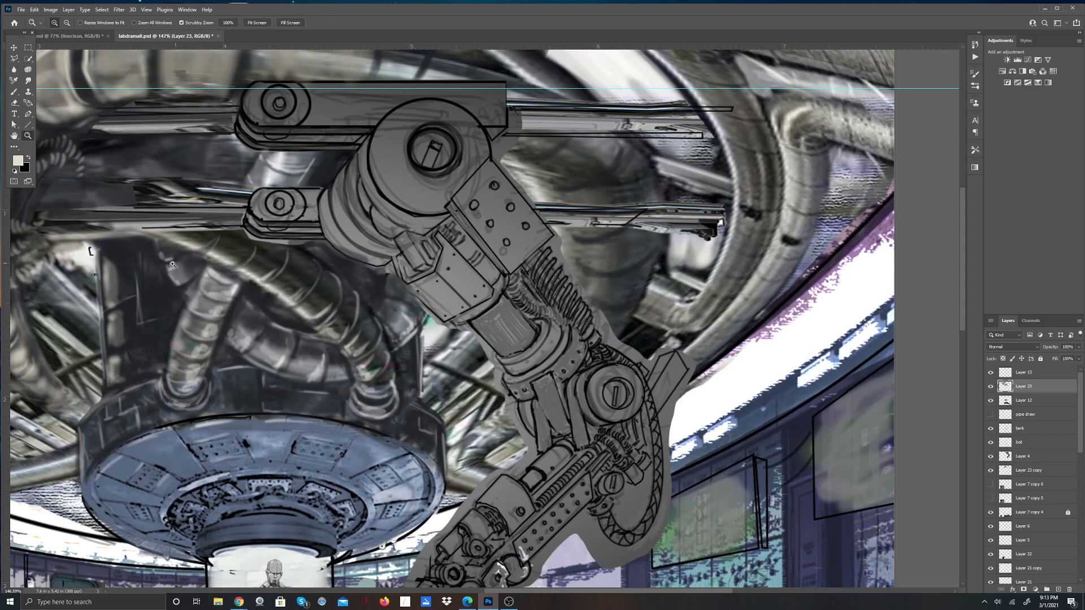
{"action": "key", "text": "b"}
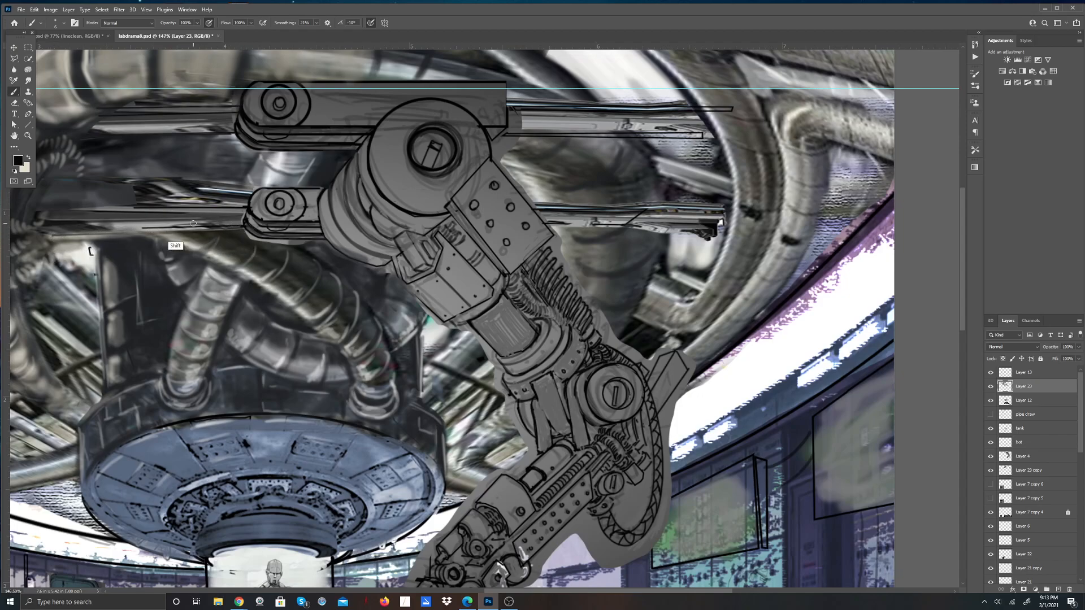
{"action": "left_click", "coordinate": [79, 235], "text": "shift"}
{"action": "left_click", "coordinate": [72, 235], "text": "shift"}
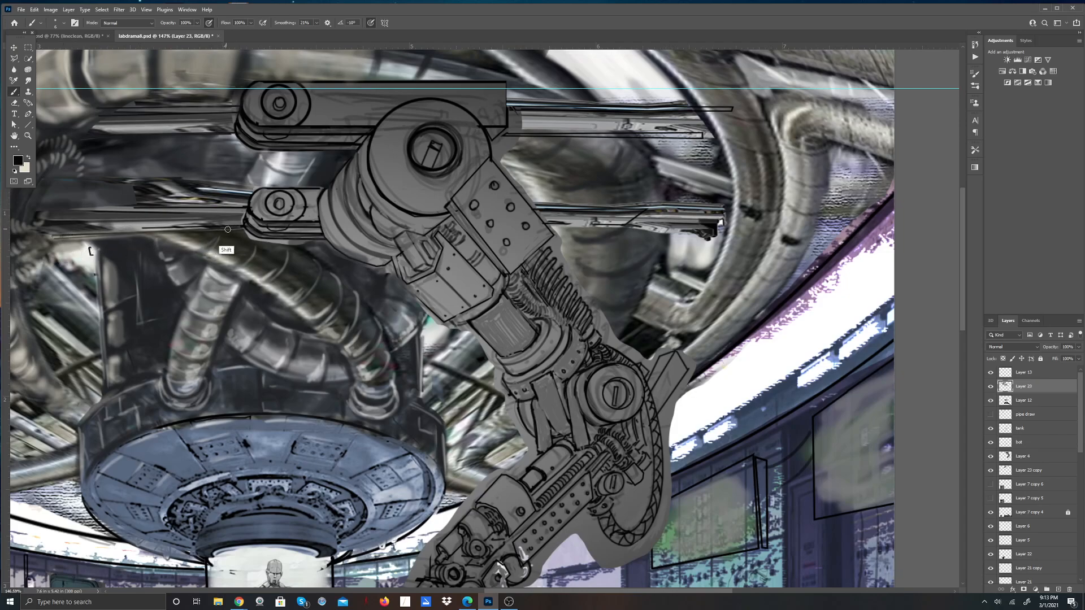
{"action": "left_click", "coordinate": [62, 236], "text": "shift"}
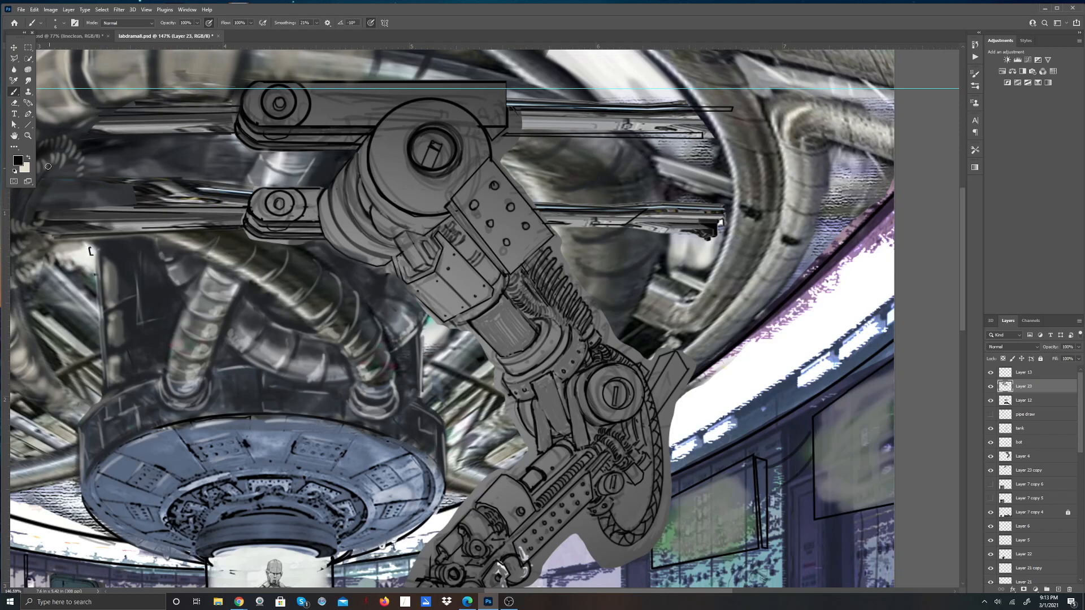
Step: Set the foreground colour to a slightly darker beige and draw straight highlights along the lower beam's bottom edge
{"action": "left_click", "coordinate": [18, 161]}
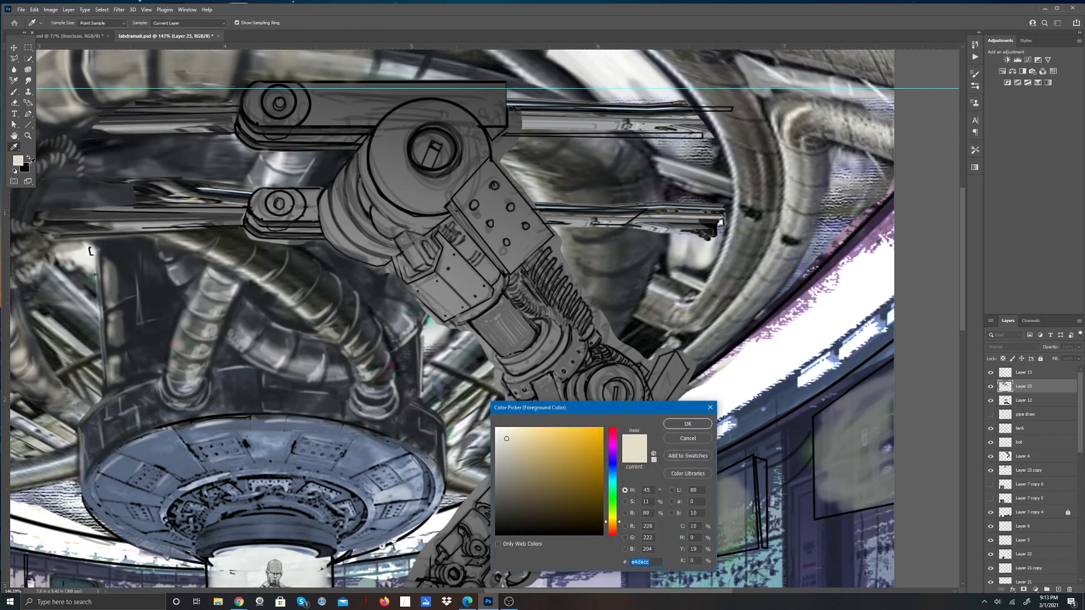
{"action": "left_click", "coordinate": [507, 446]}
{"action": "left_click", "coordinate": [686, 423]}
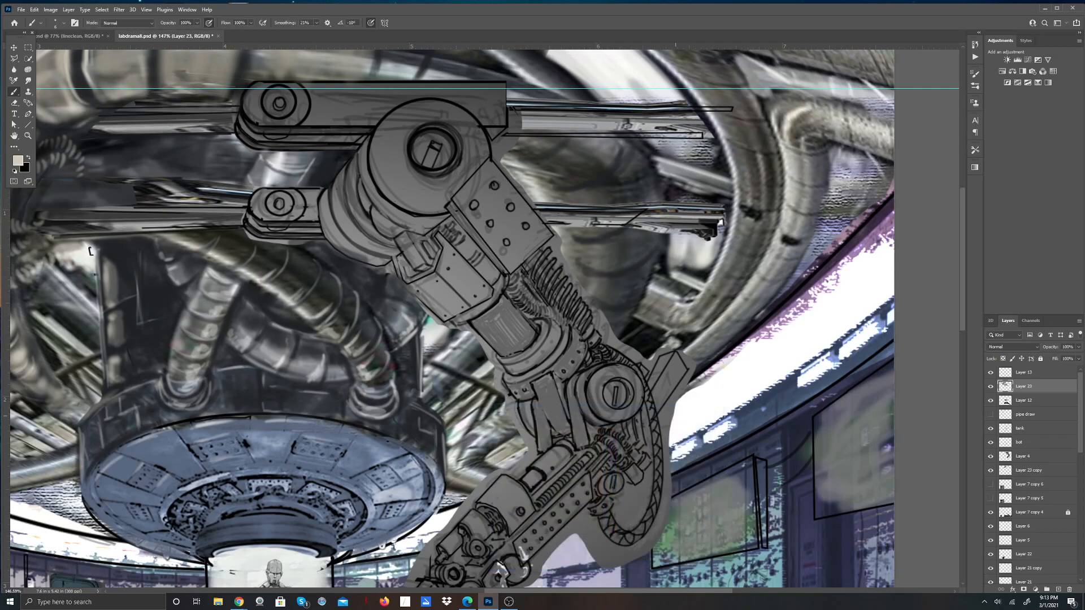
{"action": "left_click", "coordinate": [245, 227], "text": "shift"}
{"action": "left_click", "coordinate": [61, 238], "text": "shift"}
{"action": "left_click", "coordinate": [244, 227], "text": "shift"}
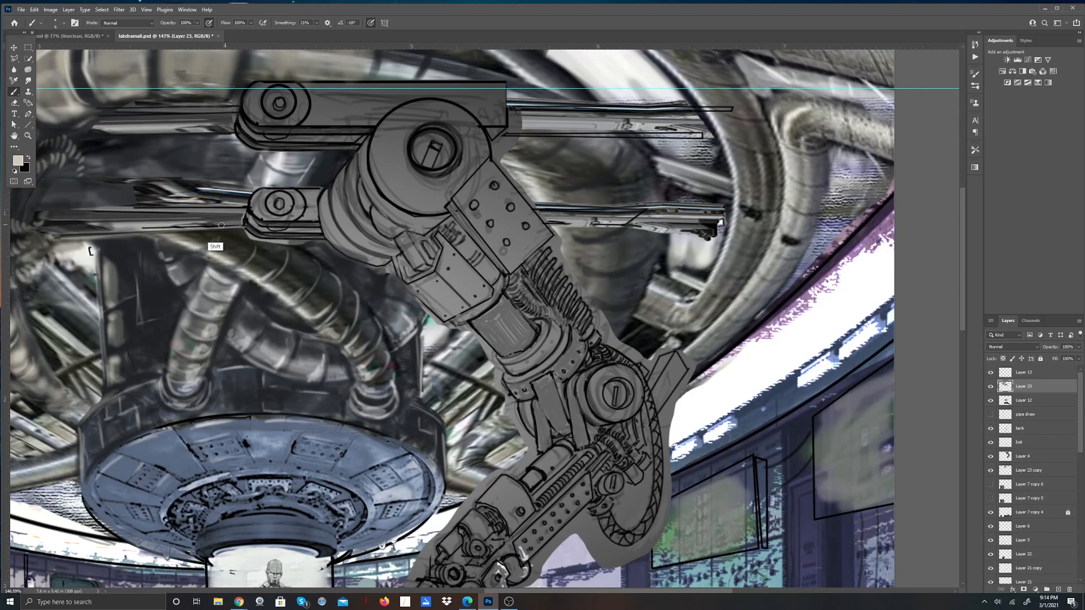
{"action": "left_click", "coordinate": [65, 238], "text": "shift"}
{"action": "left_click", "coordinate": [234, 225], "text": "shift"}
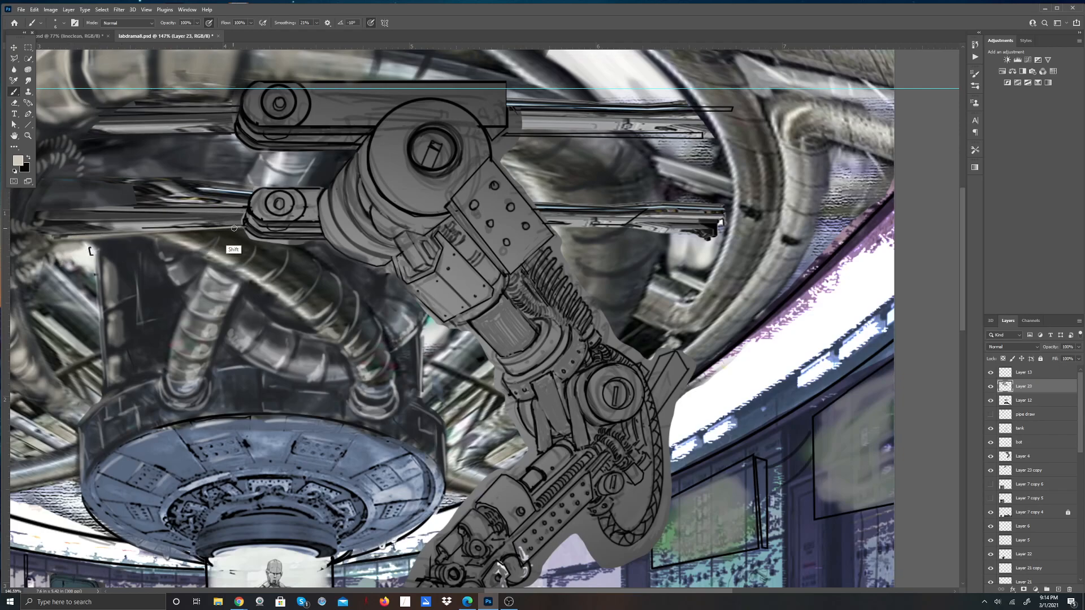
{"action": "left_click", "coordinate": [126, 230], "text": "shift"}
Step: Draw straight beige highlights along the upper edge of the lower beam, from the hoses to the arm's bracket
{"action": "left_click", "coordinate": [43, 220], "text": "shift"}
{"action": "left_click", "coordinate": [238, 210], "text": "shift"}
{"action": "left_click", "coordinate": [240, 213], "text": "shift"}
{"action": "left_click", "coordinate": [49, 221], "text": "shift"}
{"action": "left_click", "coordinate": [243, 213], "text": "shift"}
{"action": "left_click", "coordinate": [64, 215], "text": "shift"}
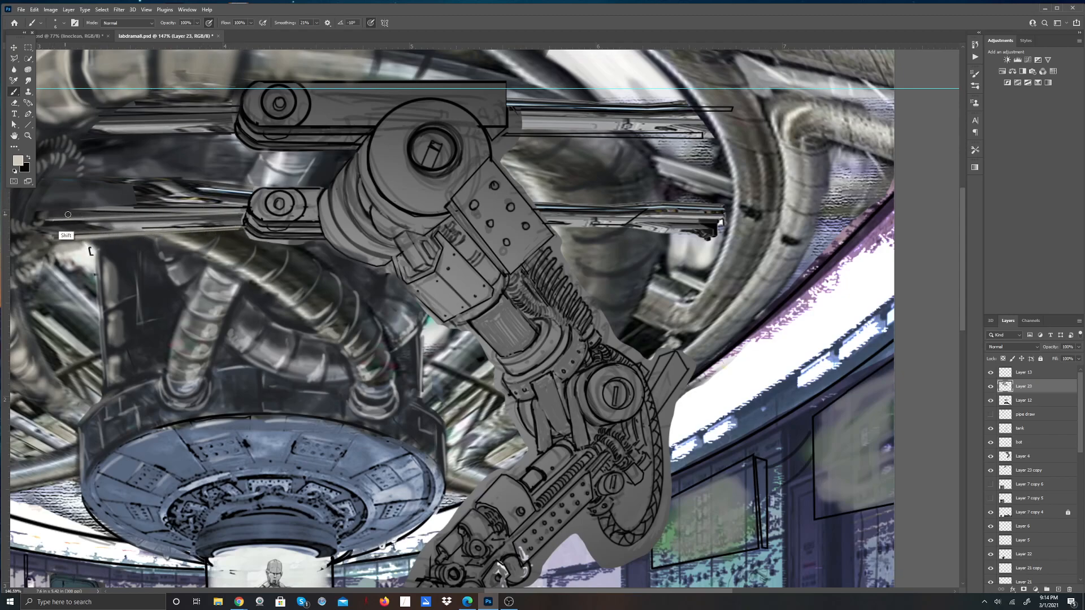
{"action": "left_click", "coordinate": [55, 224], "text": "shift"}
{"action": "left_click", "coordinate": [232, 211], "text": "shift"}
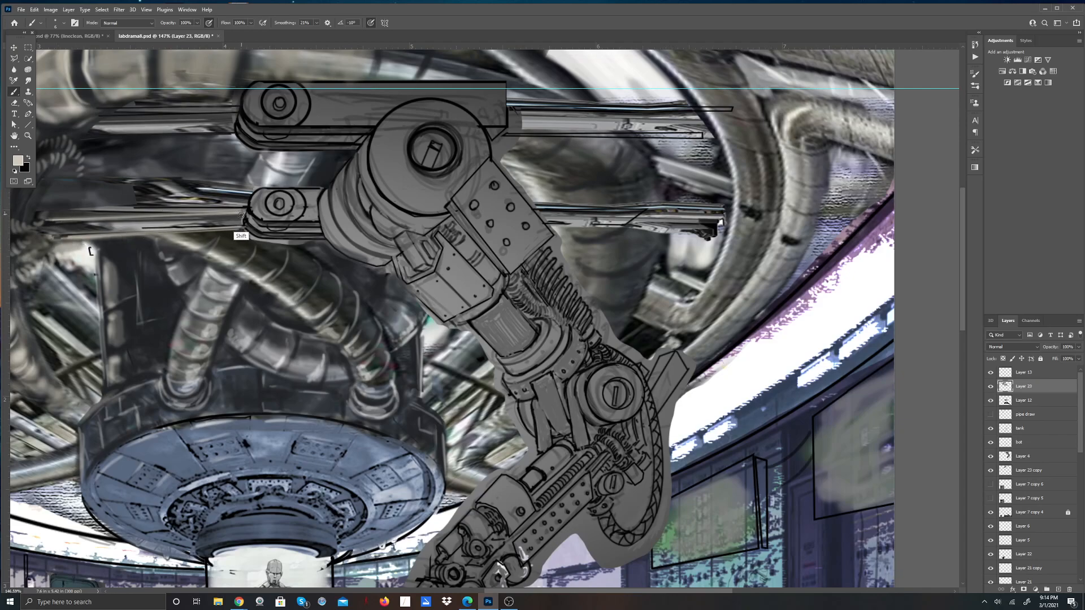
{"action": "left_click", "coordinate": [57, 223], "text": "shift"}
{"action": "left_click", "coordinate": [56, 224], "text": "shift"}
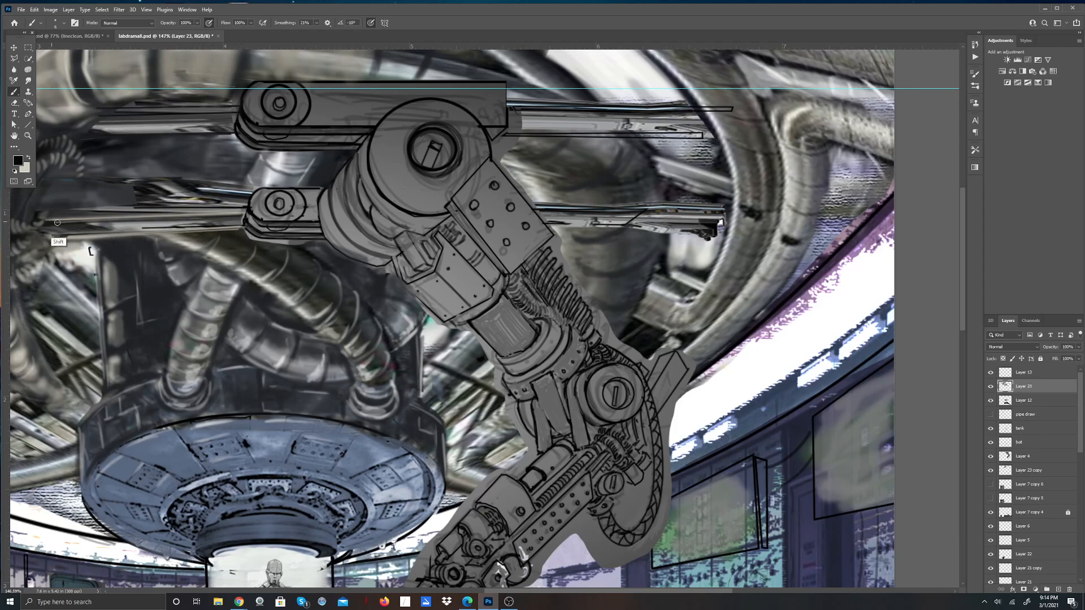
Step: Enlarge the soft round brush and darken the lower beam and the recess above it with black shading
{"action": "left_click", "coordinate": [56, 225], "text": "shift"}
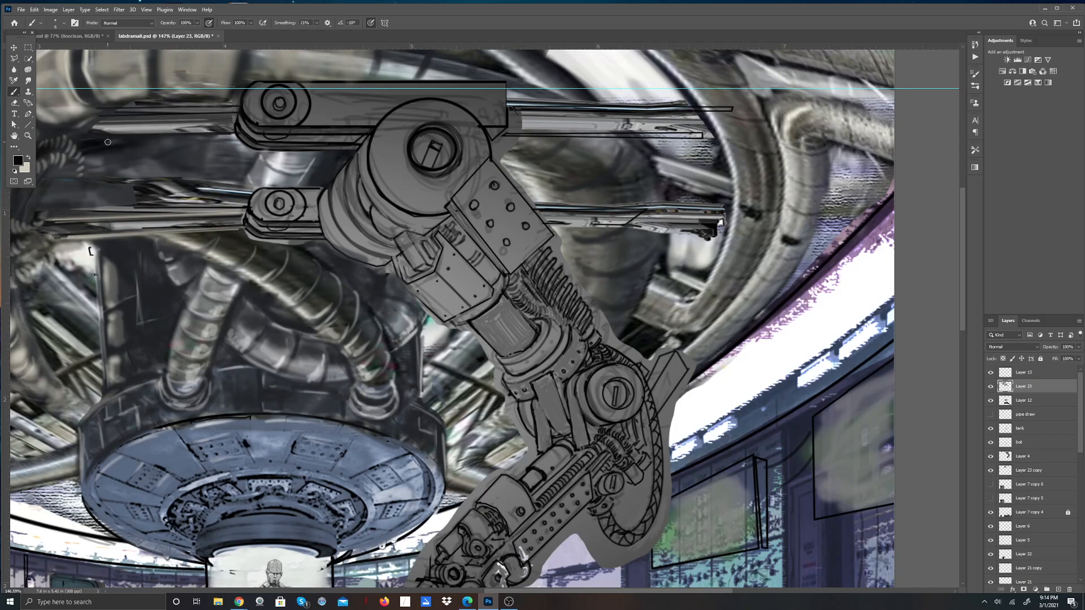
{"action": "left_click", "coordinate": [64, 23]}
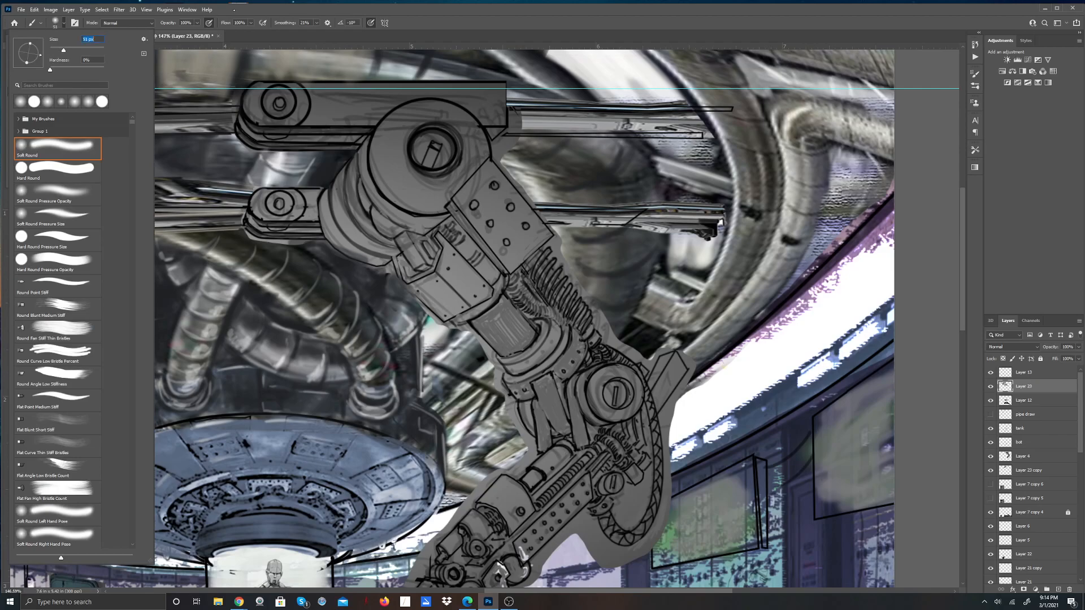
{"action": "key", "text": "Return"}
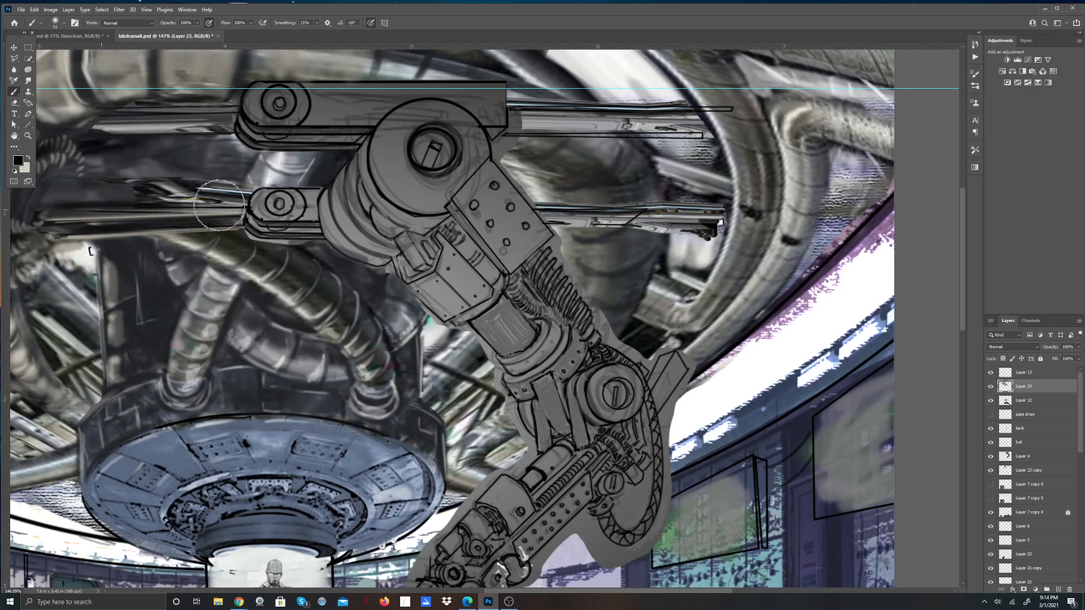
{"action": "left_click_drag", "start_coordinate": [122, 202], "coordinate": [246, 200]}
{"action": "left_click_drag", "start_coordinate": [68, 211], "coordinate": [230, 202]}
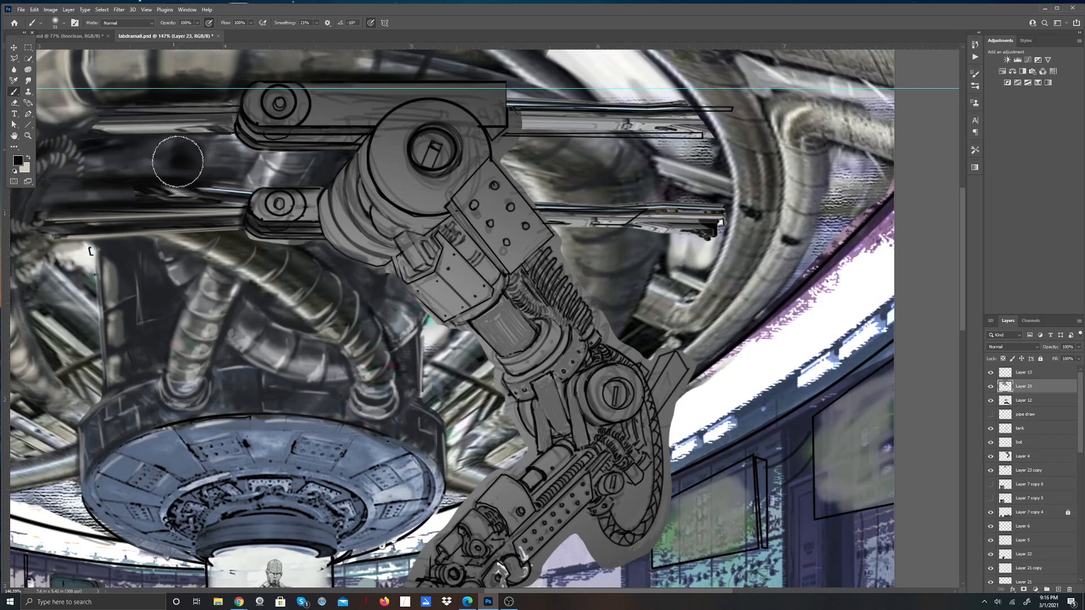
{"action": "mouse_move", "coordinate": [148, 164]}
{"action": "left_mouse_down"}
{"action": "mouse_move", "coordinate": [123, 152]}
{"action": "mouse_move", "coordinate": [134, 167]}
{"action": "mouse_move", "coordinate": [138, 155]}
{"action": "mouse_move", "coordinate": [143, 163]}
{"action": "mouse_move", "coordinate": [131, 164]}
{"action": "mouse_move", "coordinate": [167, 157]}
{"action": "mouse_move", "coordinate": [107, 158]}
{"action": "mouse_move", "coordinate": [174, 172]}
{"action": "mouse_move", "coordinate": [205, 201]}
{"action": "mouse_move", "coordinate": [224, 184]}
{"action": "mouse_move", "coordinate": [236, 188]}
{"action": "mouse_move", "coordinate": [213, 144]}
{"action": "mouse_move", "coordinate": [172, 142]}
{"action": "mouse_move", "coordinate": [238, 152]}
{"action": "left_mouse_up"}
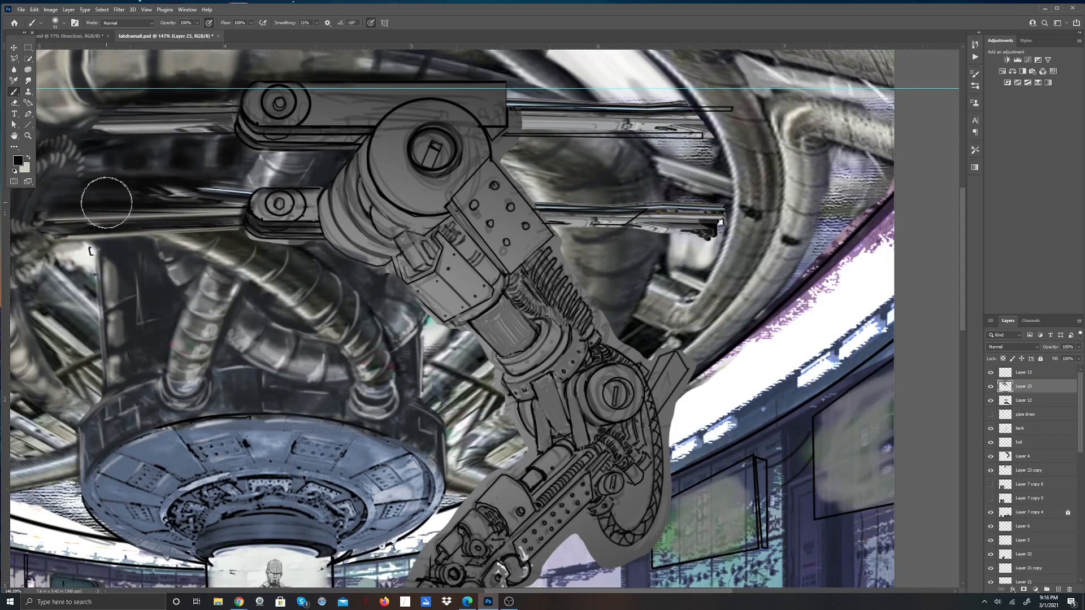
Step: Reduce the brush size and paint a straight beige highlight along the top of the darkened lower beam
{"action": "key", "text": "x"}
{"action": "left_click", "coordinate": [61, 23]}
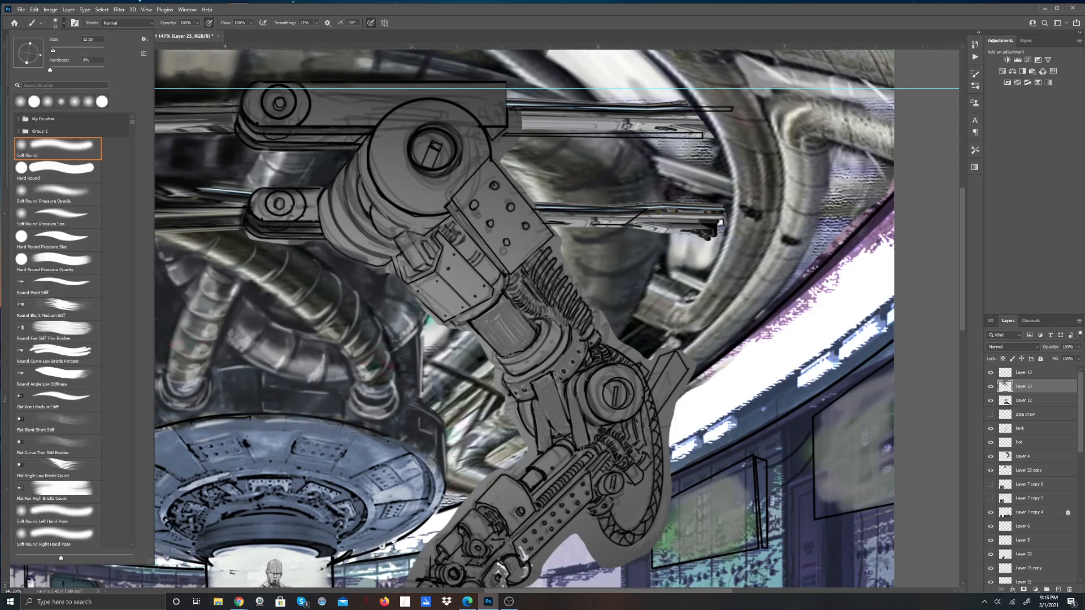
{"action": "left_click", "coordinate": [260, 8]}
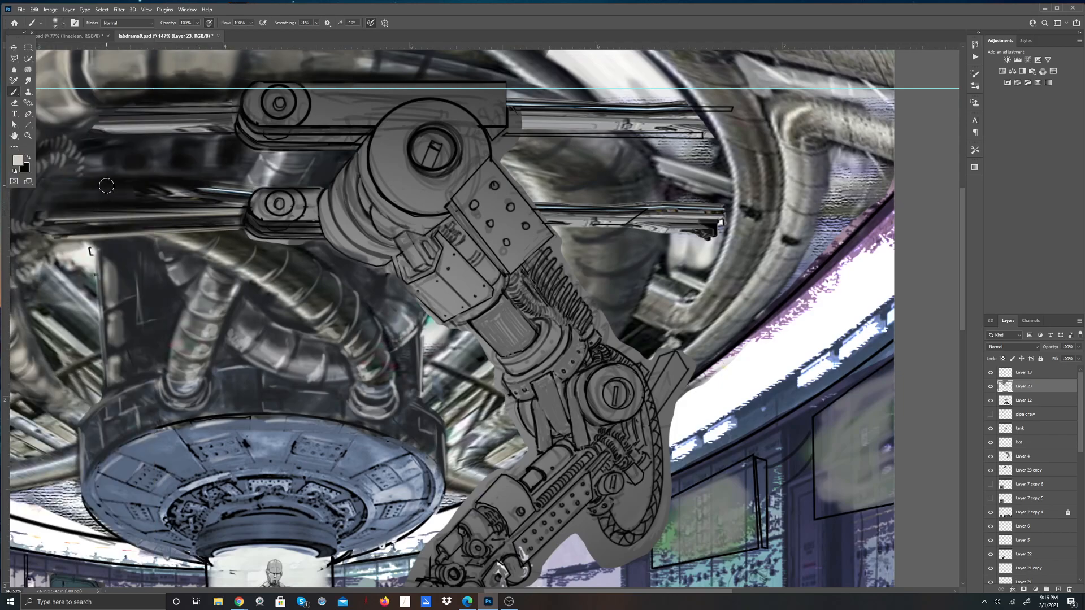
{"action": "left_click_drag", "start_coordinate": [227, 184], "coordinate": [67, 186]}
{"action": "left_click", "coordinate": [232, 183], "text": "shift"}
{"action": "left_click", "coordinate": [57, 186], "text": "shift"}
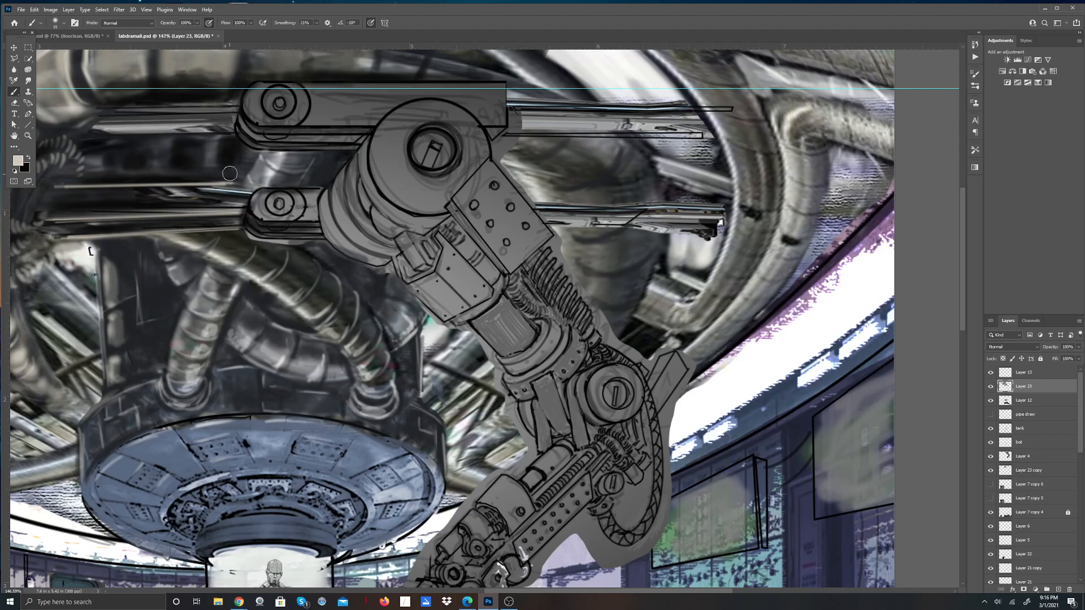
Step: Paint straight beige highlights along the middle and bottom edge of the upper beam left of the arm
{"action": "left_click", "coordinate": [78, 124], "text": "shift"}
{"action": "left_click", "coordinate": [227, 118], "text": "shift"}
{"action": "left_click", "coordinate": [82, 123], "text": "shift"}
{"action": "left_click", "coordinate": [228, 121], "text": "shift"}
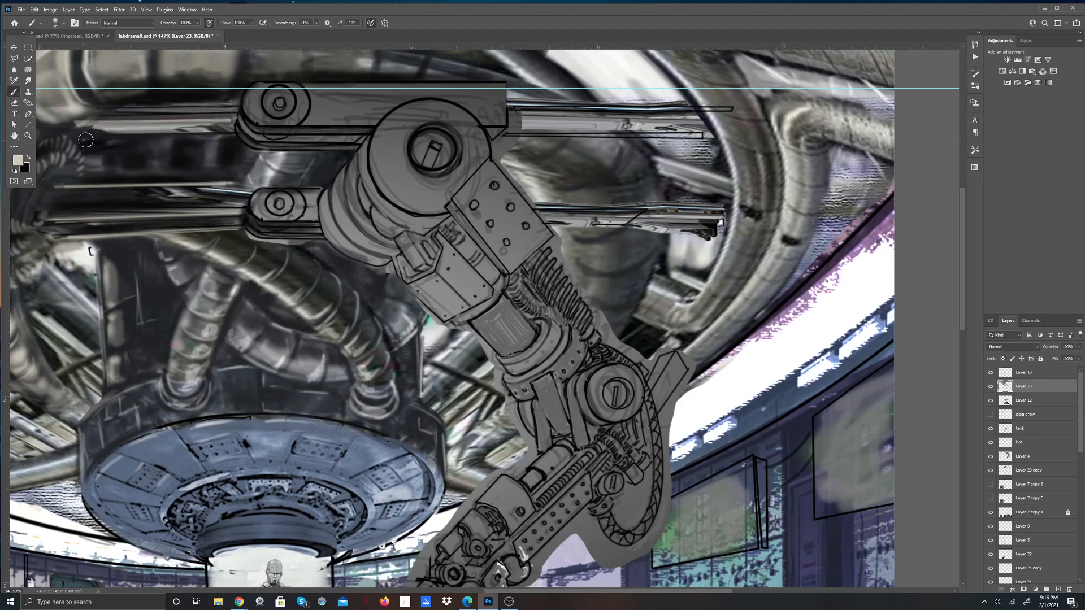
{"action": "left_click", "coordinate": [239, 138], "text": "shift"}
{"action": "left_click", "coordinate": [71, 137], "text": "shift"}
{"action": "left_click", "coordinate": [229, 137], "text": "shift"}
{"action": "left_click", "coordinate": [86, 138], "text": "shift"}
{"action": "left_click", "coordinate": [228, 137], "text": "shift"}
{"action": "left_click", "coordinate": [91, 137], "text": "shift"}
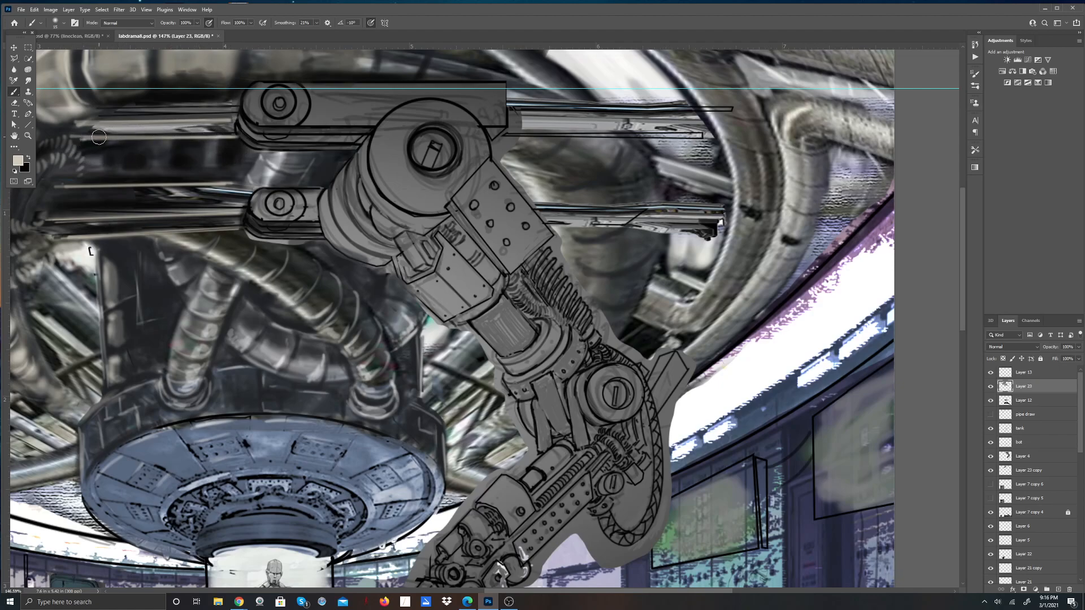
Step: Paint straight beige highlights along the upper beam's top edge and undo the last stroke
{"action": "left_click", "coordinate": [123, 97]}
{"action": "left_click", "coordinate": [232, 96], "text": "shift"}
{"action": "left_click", "coordinate": [110, 97], "text": "shift"}
{"action": "left_click", "coordinate": [234, 96], "text": "shift"}
{"action": "left_click", "coordinate": [104, 98], "text": "shift"}
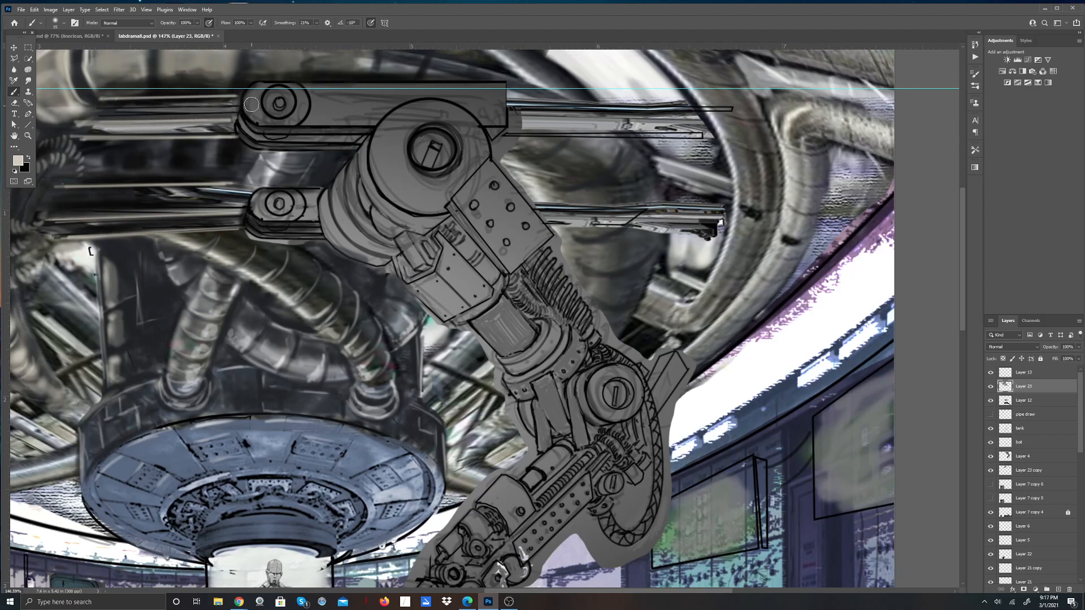
{"action": "key", "text": "ctrl+z"}
Step: Paint beige highlights on the rounded end and along the lower edges of the arm's upper bracket
{"action": "left_click_drag", "start_coordinate": [253, 100], "coordinate": [255, 115]}
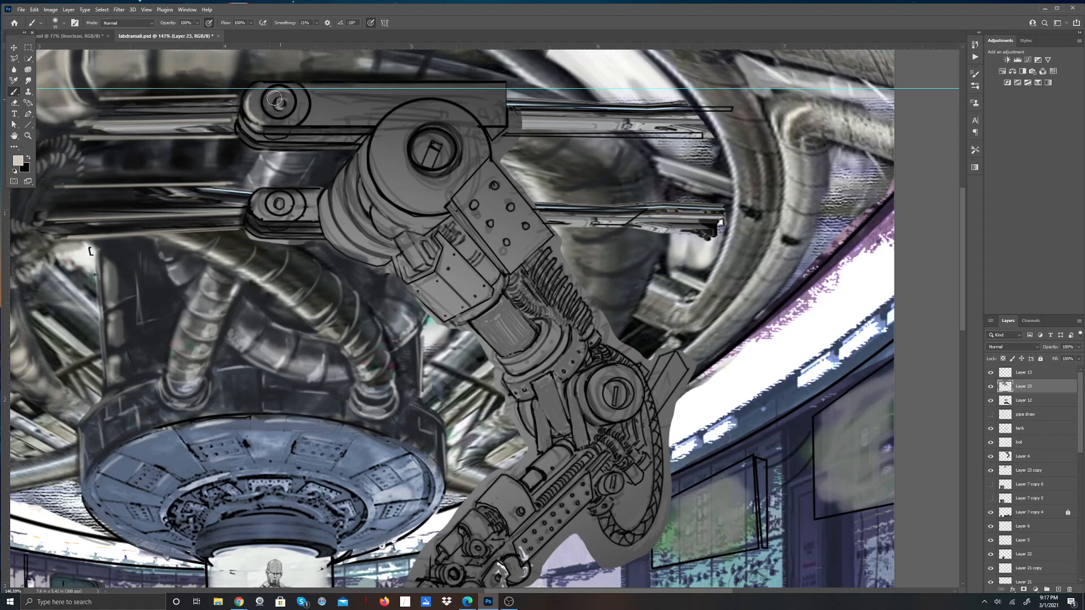
{"action": "left_click_drag", "start_coordinate": [369, 131], "coordinate": [291, 128]}
{"action": "left_click", "coordinate": [269, 130], "text": "shift"}
{"action": "left_click", "coordinate": [367, 131], "text": "shift"}
{"action": "left_click", "coordinate": [264, 146]}
{"action": "left_click", "coordinate": [357, 147], "text": "shift"}
{"action": "left_click", "coordinate": [352, 148], "text": "shift"}
Step: Paint beige highlights along the arm's lower bracket and around the upper bracket's pivot rim
{"action": "left_click", "coordinate": [262, 225]}
{"action": "left_click", "coordinate": [317, 225], "text": "shift"}
{"action": "left_click", "coordinate": [264, 224], "text": "shift"}
{"action": "left_click", "coordinate": [316, 225], "text": "shift"}
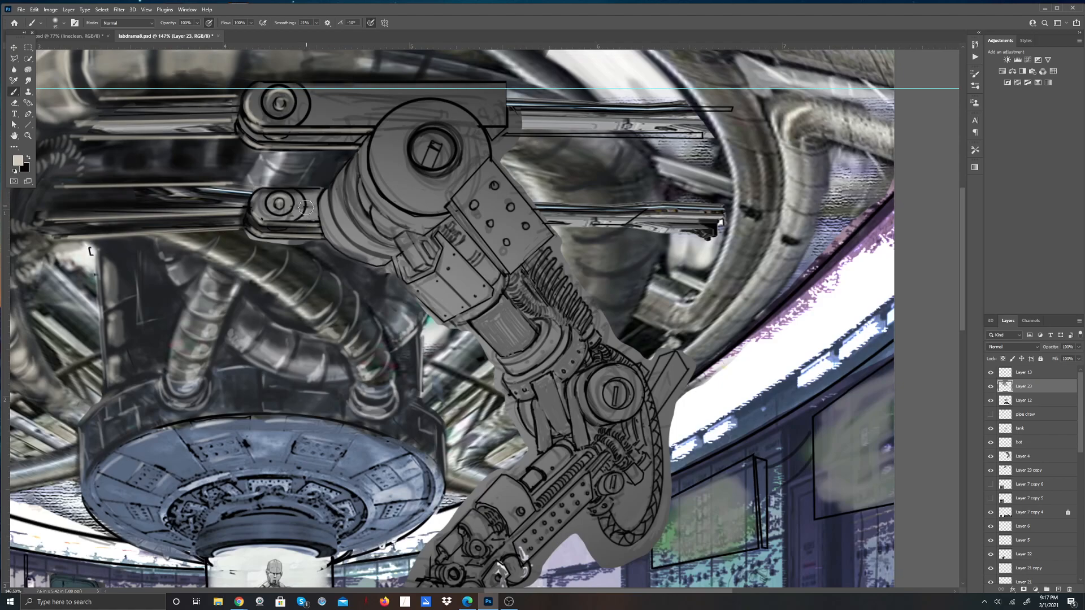
{"action": "left_click_drag", "start_coordinate": [310, 102], "coordinate": [300, 119]}
Step: Darken the lower beam left of the arm with near-black (#070707) shading and straight strokes along its length
{"action": "left_click", "coordinate": [25, 168]}
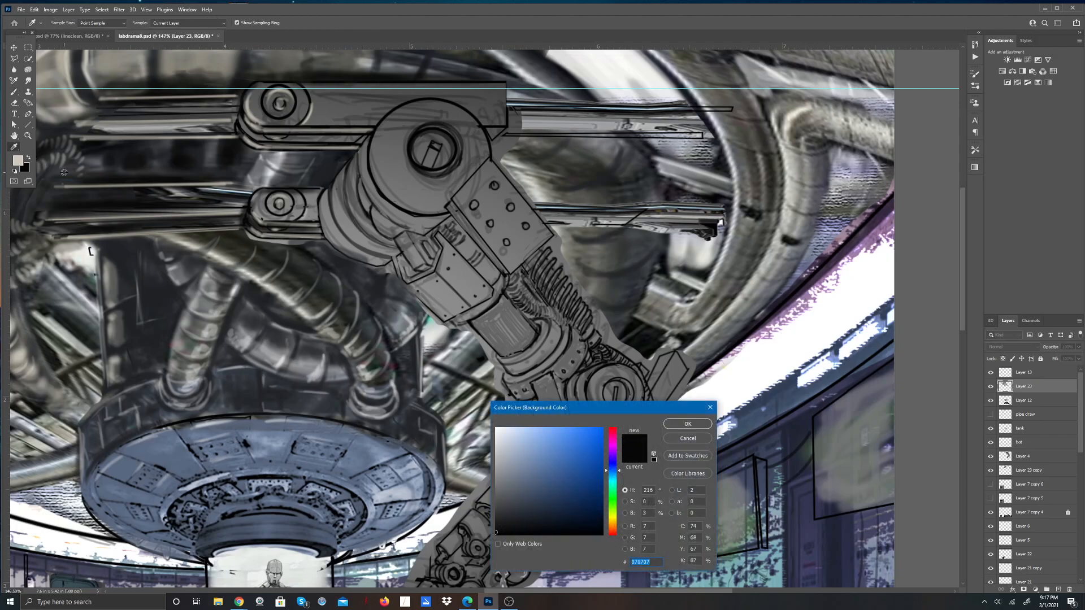
{"action": "key", "text": "Return"}
{"action": "key", "text": "b"}
{"action": "key", "text": "x"}
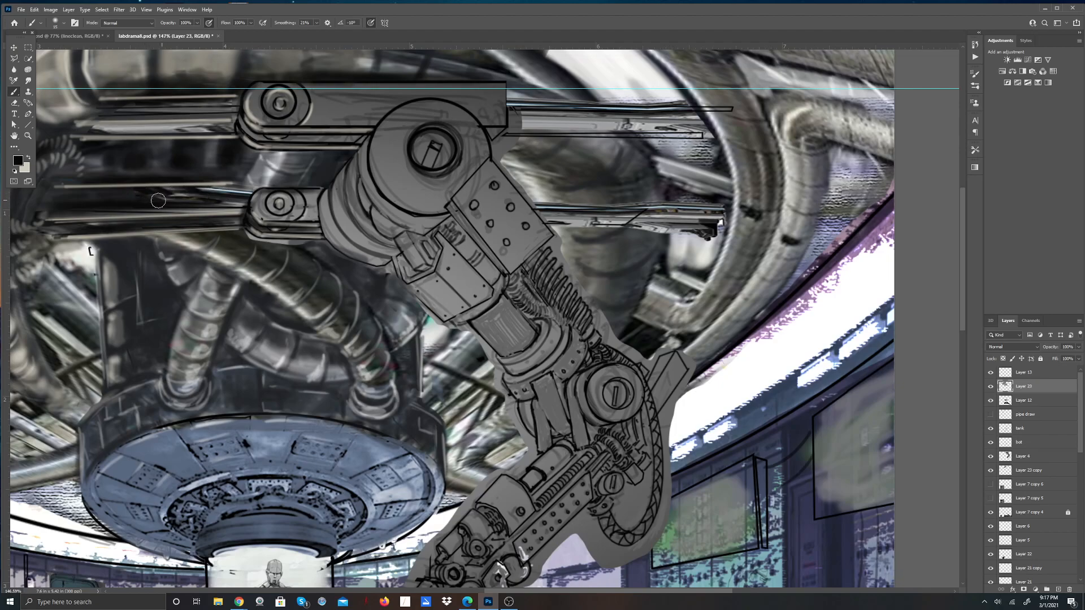
{"action": "mouse_move", "coordinate": [239, 191]}
{"action": "left_mouse_down"}
{"action": "mouse_move", "coordinate": [135, 194]}
{"action": "mouse_move", "coordinate": [200, 195]}
{"action": "mouse_move", "coordinate": [177, 195]}
{"action": "left_mouse_up"}
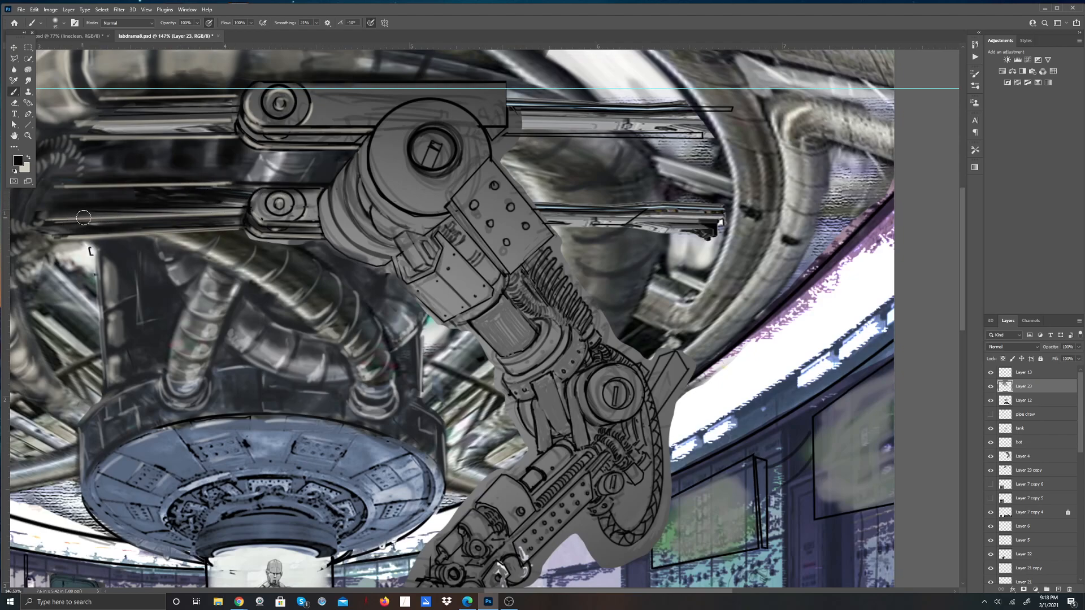
{"action": "left_click", "coordinate": [39, 217]}
{"action": "left_click", "coordinate": [243, 205], "text": "shift"}
{"action": "left_click", "coordinate": [243, 207], "text": "shift"}
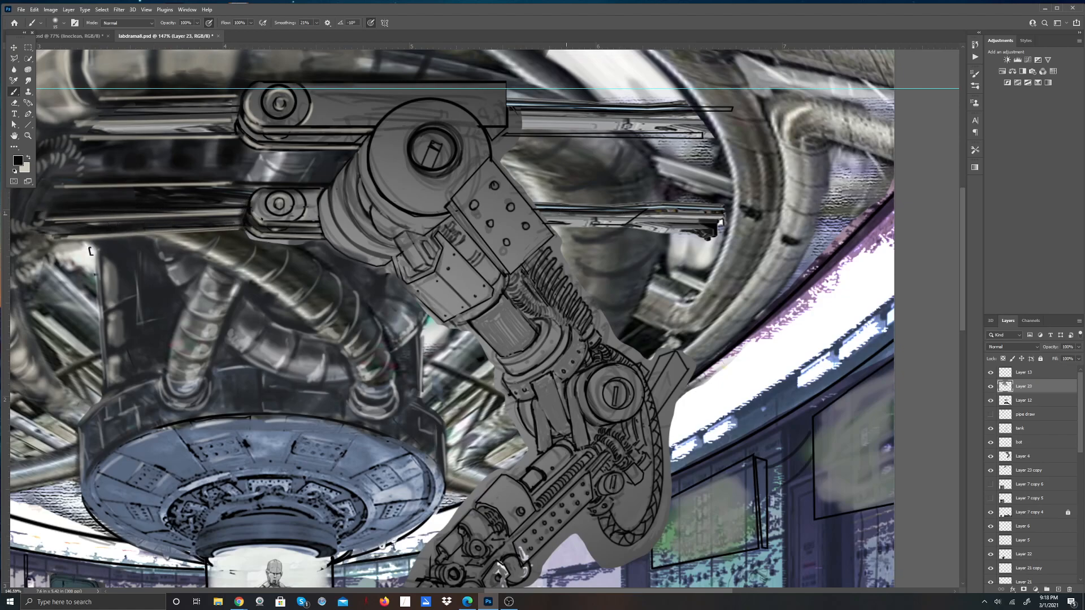
Step: Paint straight black shading along the top of the upper beam up to the arm's bracket
{"action": "left_click", "coordinate": [91, 111]}
{"action": "left_click", "coordinate": [238, 111], "text": "shift"}
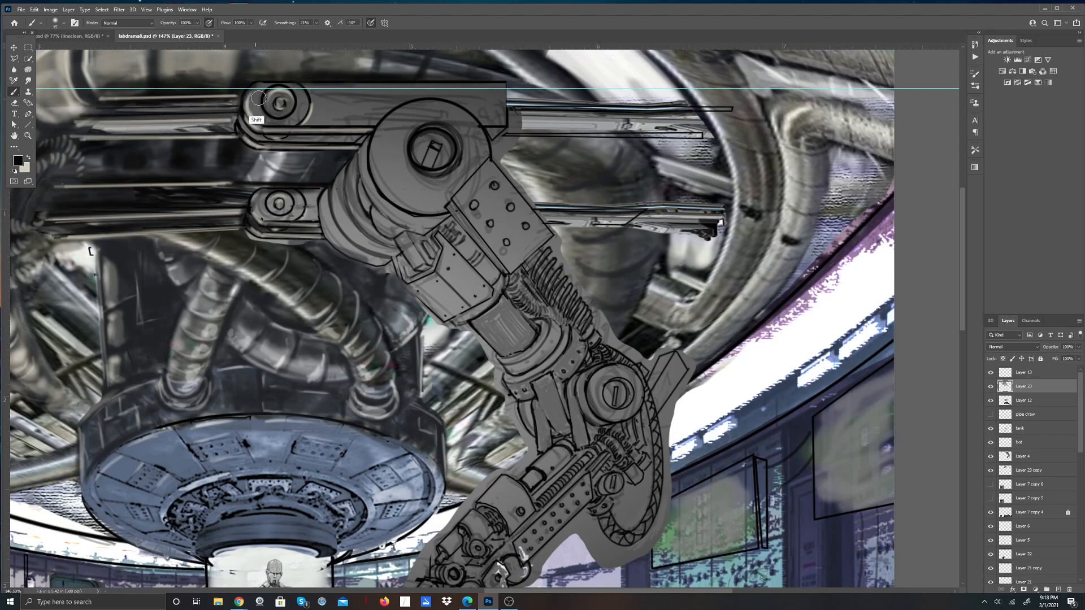
{"action": "left_click", "coordinate": [241, 103], "text": "shift"}
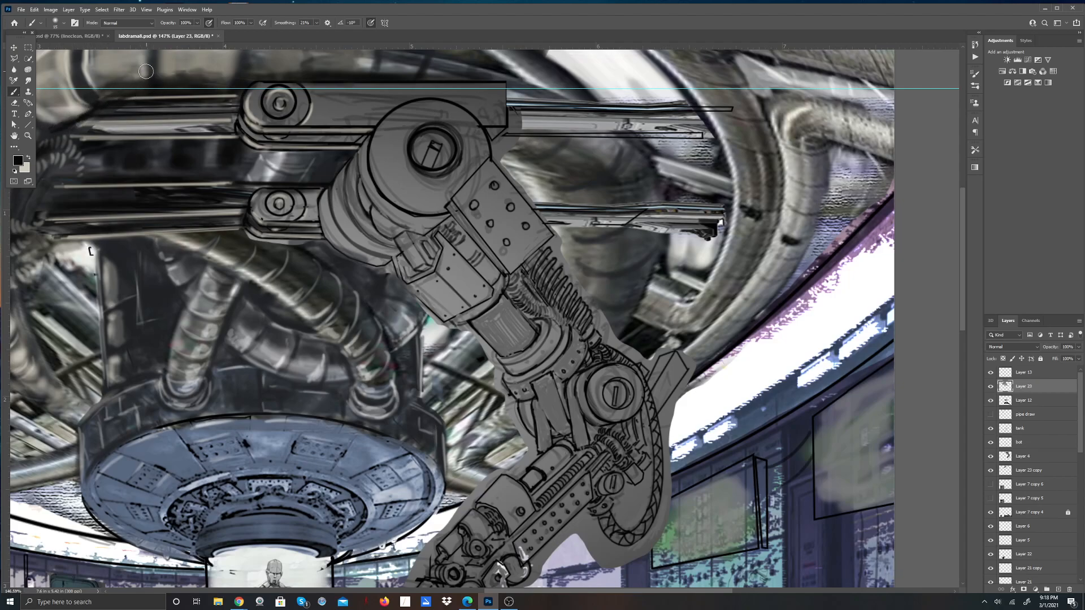
Step: Paint beige highlights along the ribs and lower edge of the ceiling pipe above the upper beam
{"action": "key", "text": "x"}
{"action": "mouse_move", "coordinate": [100, 101]}
{"action": "left_mouse_down"}
{"action": "mouse_move", "coordinate": [146, 82]}
{"action": "mouse_move", "coordinate": [142, 65]}
{"action": "mouse_move", "coordinate": [150, 90]}
{"action": "mouse_move", "coordinate": [113, 98]}
{"action": "mouse_move", "coordinate": [152, 86]}
{"action": "left_mouse_up"}
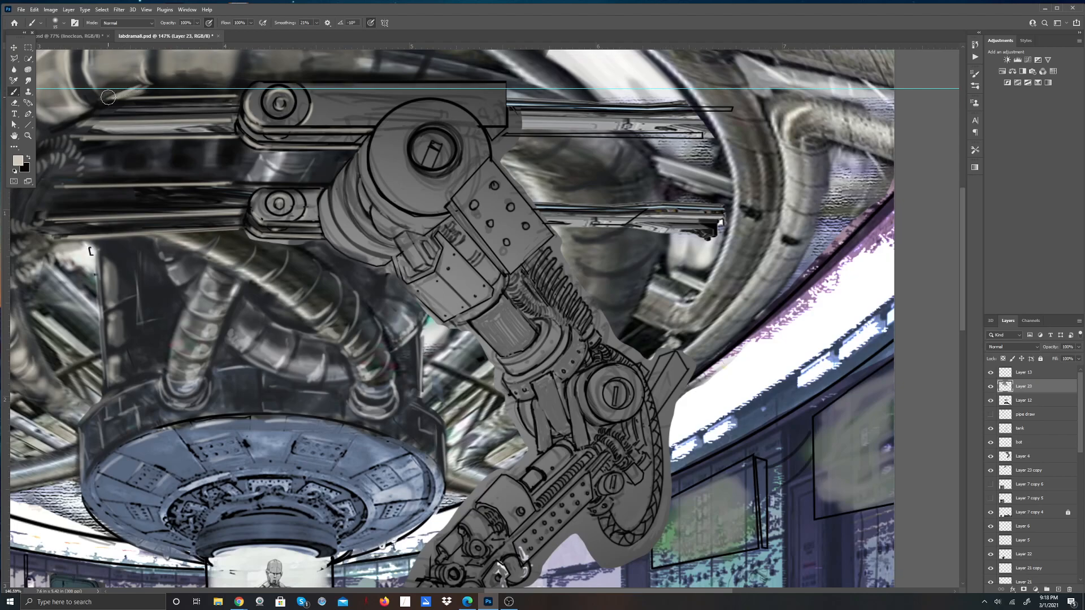
{"action": "mouse_move", "coordinate": [84, 75]}
{"action": "left_mouse_down"}
{"action": "mouse_move", "coordinate": [118, 96]}
{"action": "mouse_move", "coordinate": [72, 123]}
{"action": "mouse_move", "coordinate": [94, 114]}
{"action": "mouse_move", "coordinate": [80, 119]}
{"action": "mouse_move", "coordinate": [73, 92]}
{"action": "mouse_move", "coordinate": [94, 107]}
{"action": "mouse_move", "coordinate": [52, 122]}
{"action": "mouse_move", "coordinate": [92, 111]}
{"action": "mouse_move", "coordinate": [69, 118]}
{"action": "mouse_move", "coordinate": [96, 107]}
{"action": "left_mouse_up"}
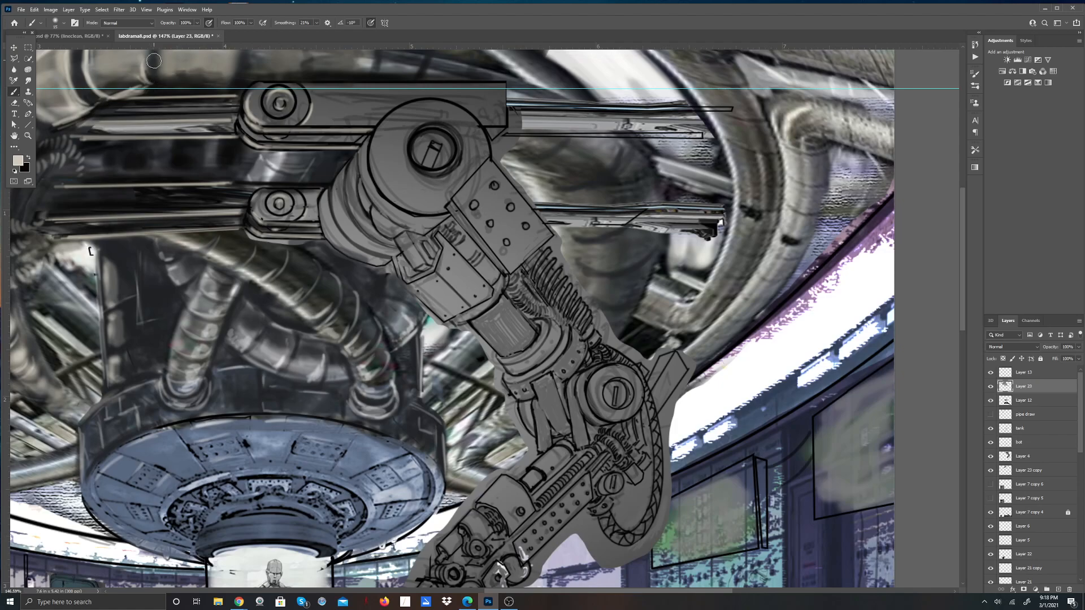
{"action": "left_click_drag", "start_coordinate": [158, 53], "coordinate": [164, 86]}
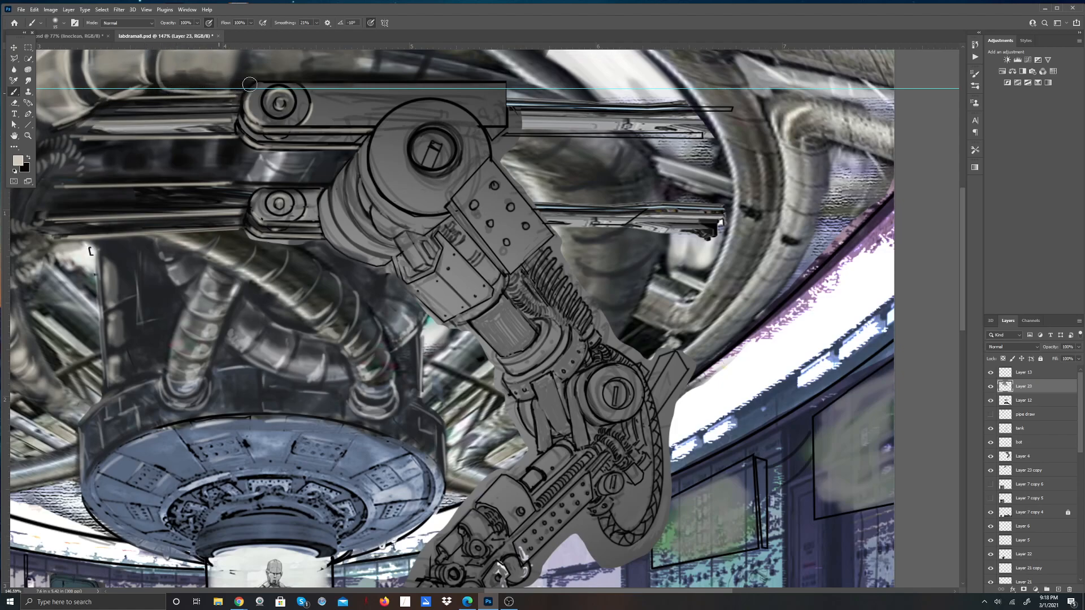
{"action": "mouse_move", "coordinate": [233, 55]}
{"action": "left_mouse_down"}
{"action": "mouse_move", "coordinate": [241, 89]}
{"action": "mouse_move", "coordinate": [242, 59]}
{"action": "mouse_move", "coordinate": [235, 78]}
{"action": "left_mouse_up"}
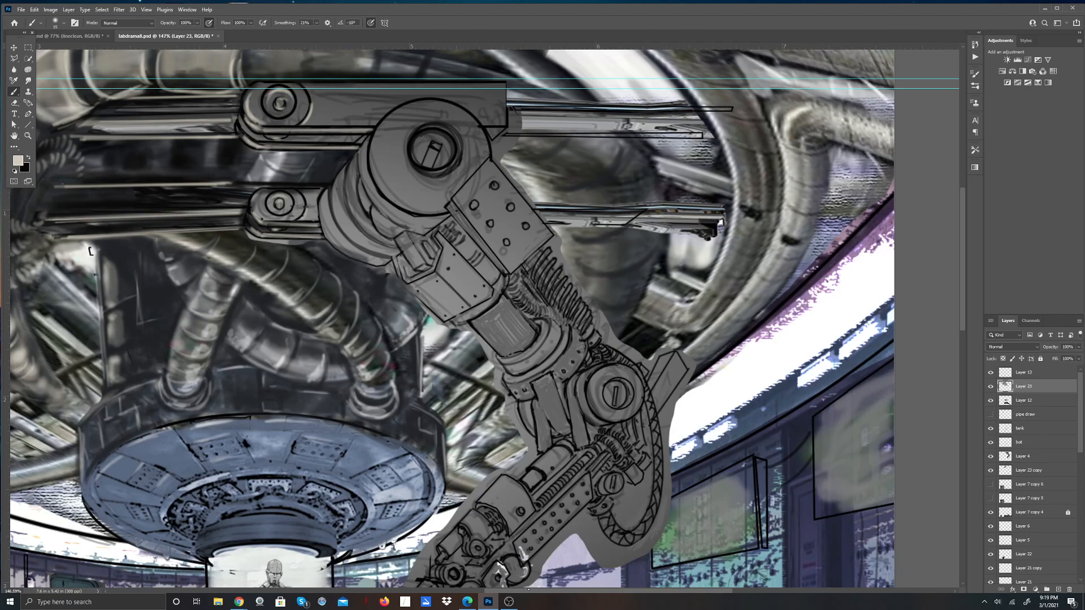
Step: Paint black rib lines across the large curved ceiling pipe left of the robotic arm
{"action": "scroll", "coordinate": [226, 137], "scroll_direction": "left", "scroll_amount": 5}
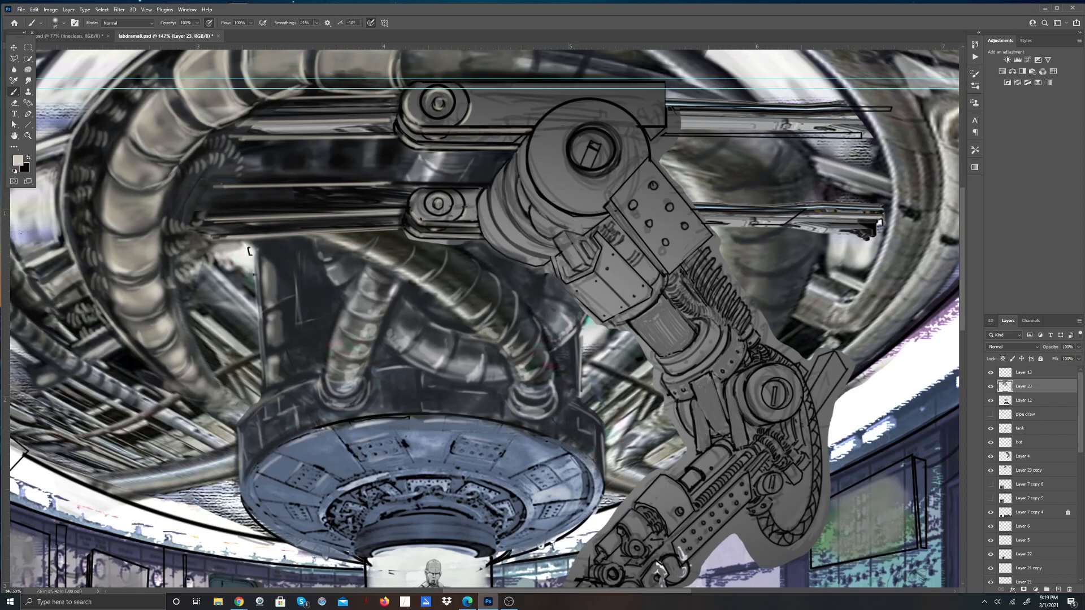
{"action": "left_click", "coordinate": [28, 80]}
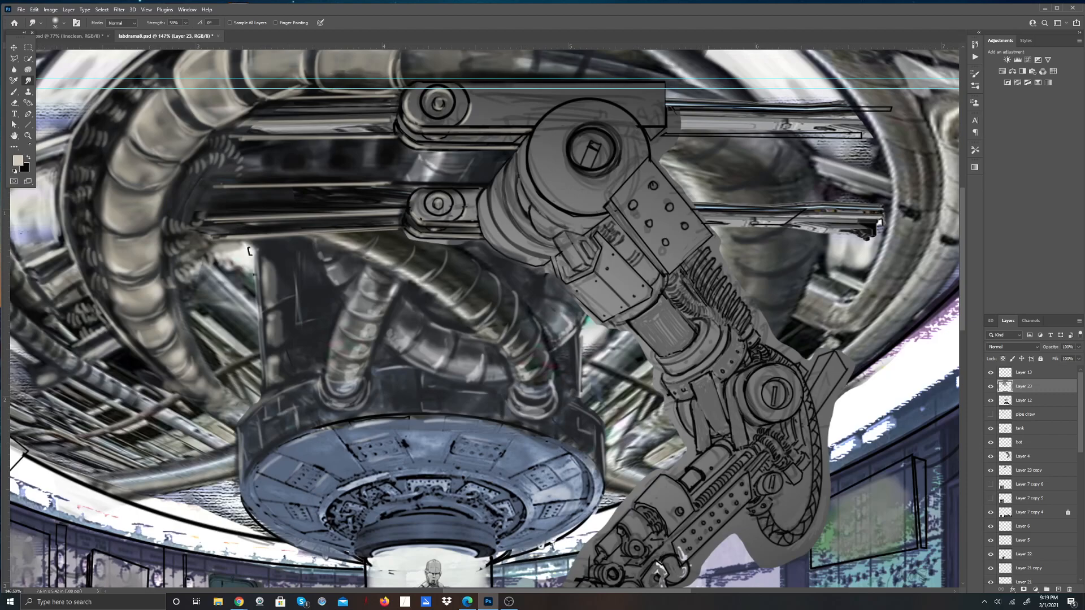
{"action": "left_click", "coordinate": [26, 168]}
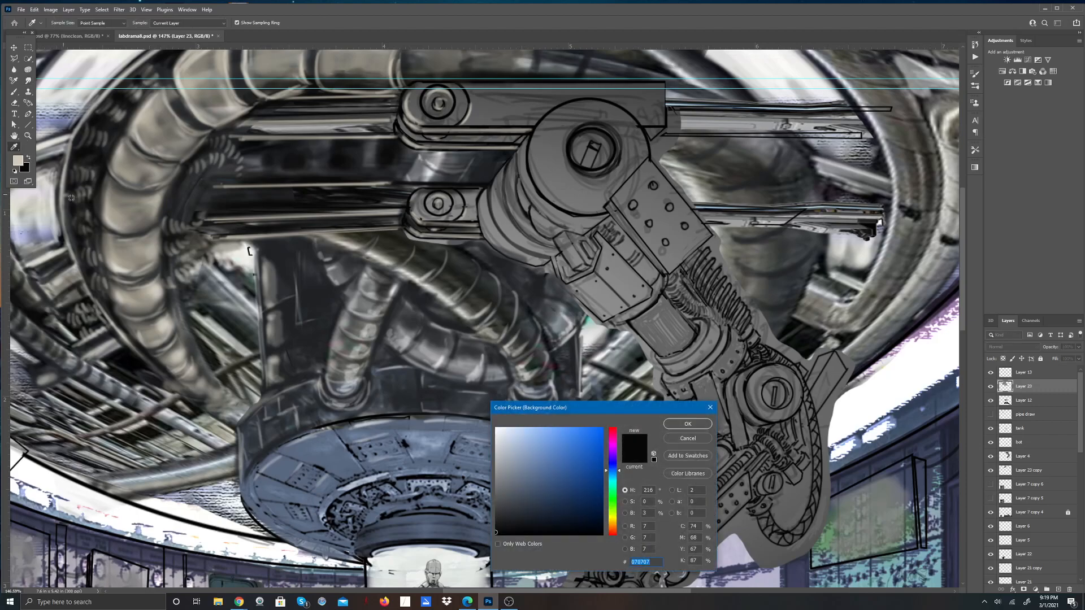
{"action": "left_click", "coordinate": [694, 439]}
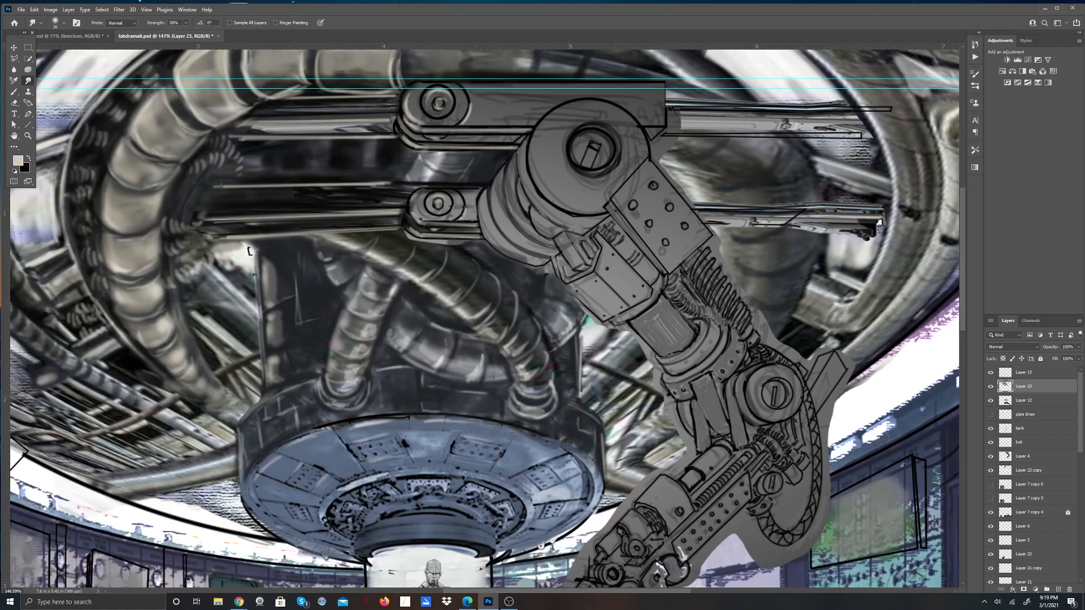
{"action": "key", "text": "x"}
{"action": "key", "text": "b"}
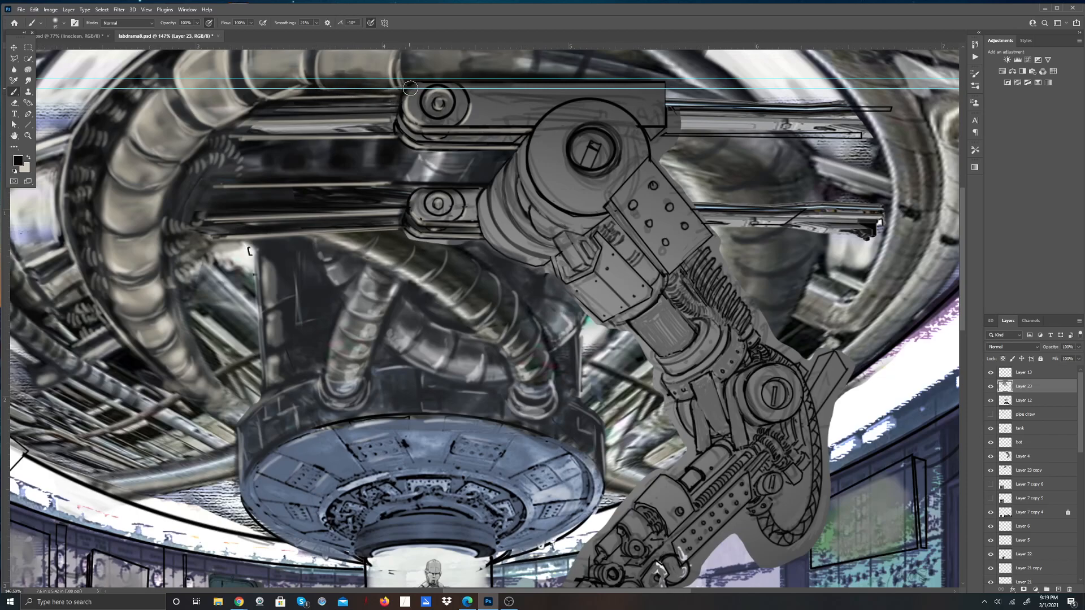
{"action": "left_click_drag", "start_coordinate": [402, 46], "coordinate": [400, 88]}
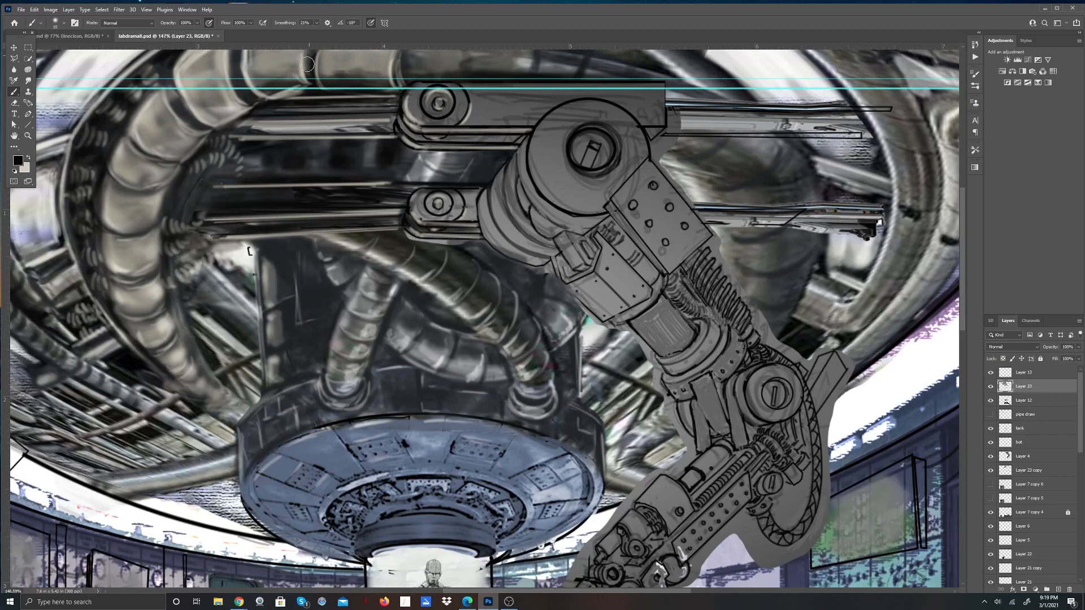
{"action": "left_click_drag", "start_coordinate": [242, 46], "coordinate": [246, 97]}
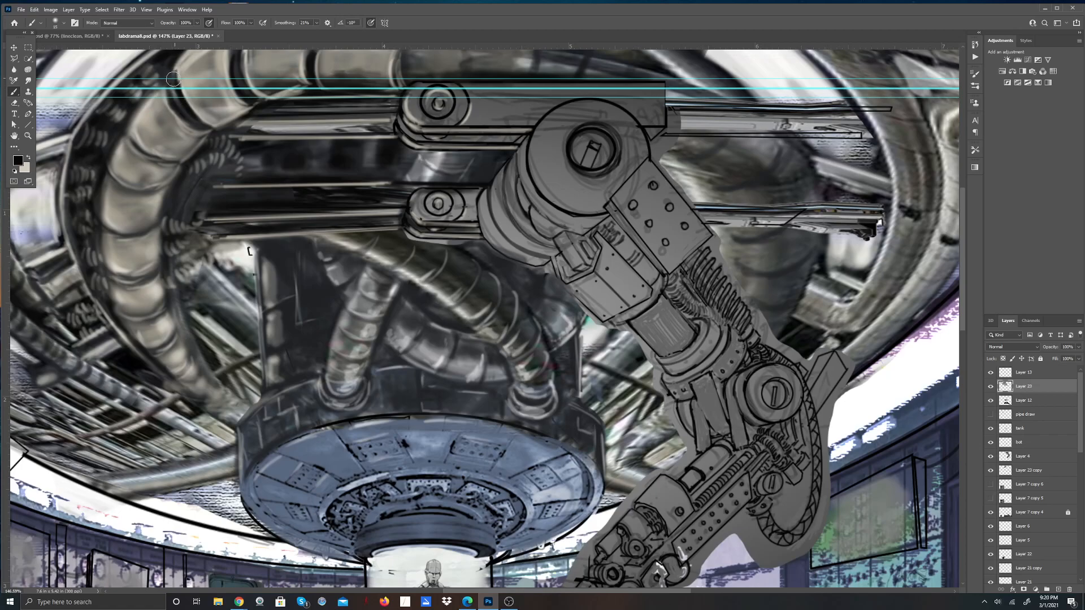
{"action": "left_click_drag", "start_coordinate": [130, 121], "coordinate": [146, 153]}
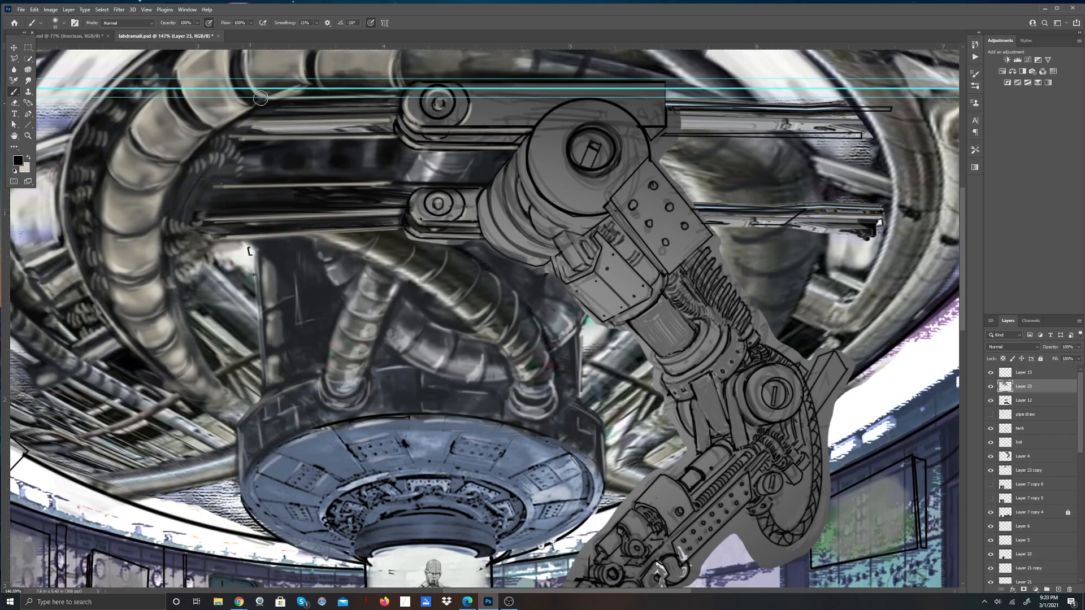
Step: Paint beige and black cable and joint details where the beams meet the large curved pipe
{"action": "key", "text": "x"}
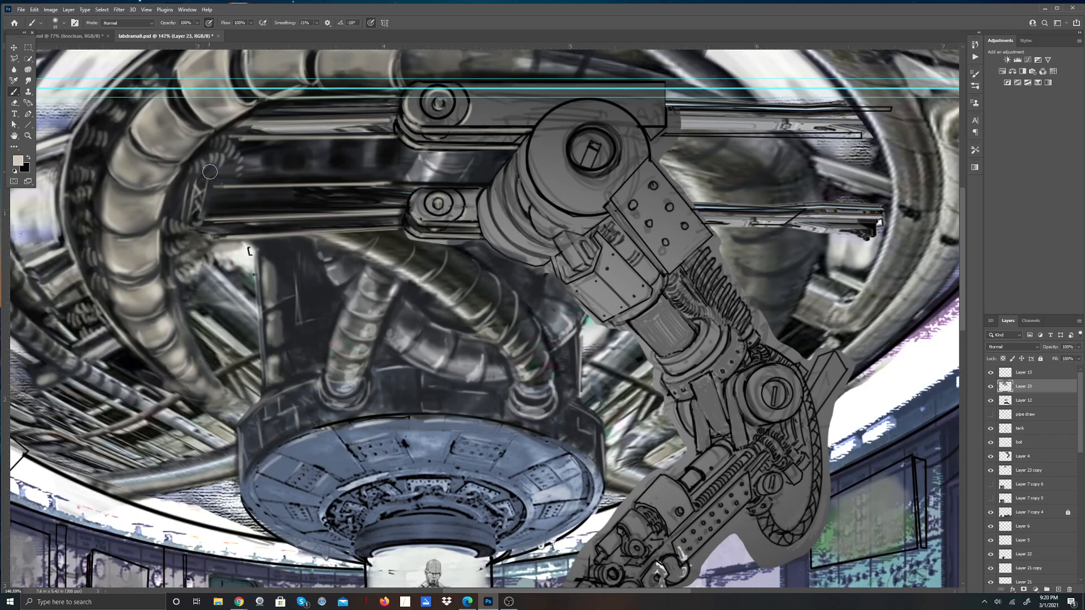
{"action": "left_click_drag", "start_coordinate": [250, 117], "coordinate": [237, 131]}
{"action": "key", "text": "x"}
{"action": "mouse_move", "coordinate": [193, 183]}
{"action": "left_mouse_down"}
{"action": "mouse_move", "coordinate": [186, 220]}
{"action": "mouse_move", "coordinate": [207, 186]}
{"action": "mouse_move", "coordinate": [206, 231]}
{"action": "mouse_move", "coordinate": [204, 205]}
{"action": "mouse_move", "coordinate": [182, 202]}
{"action": "left_mouse_up"}
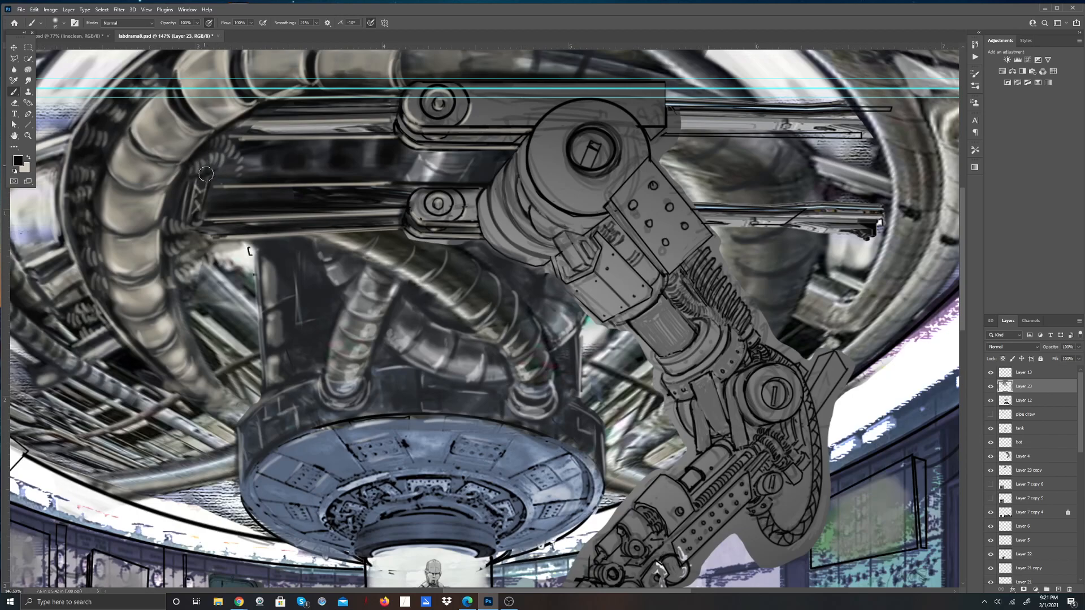
{"action": "mouse_move", "coordinate": [211, 167]}
{"action": "left_mouse_down"}
{"action": "mouse_move", "coordinate": [225, 147]}
{"action": "mouse_move", "coordinate": [237, 172]}
{"action": "left_mouse_up"}
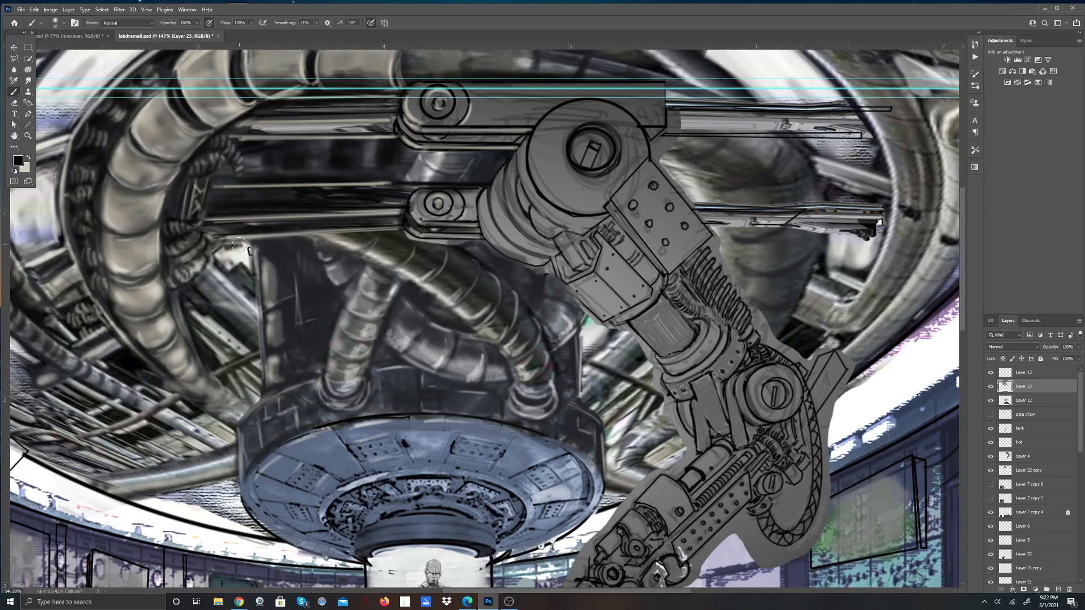
Step: Paint beige highlights on the cables at the beams' far ends and small marks atop the central column
{"action": "key", "text": "x"}
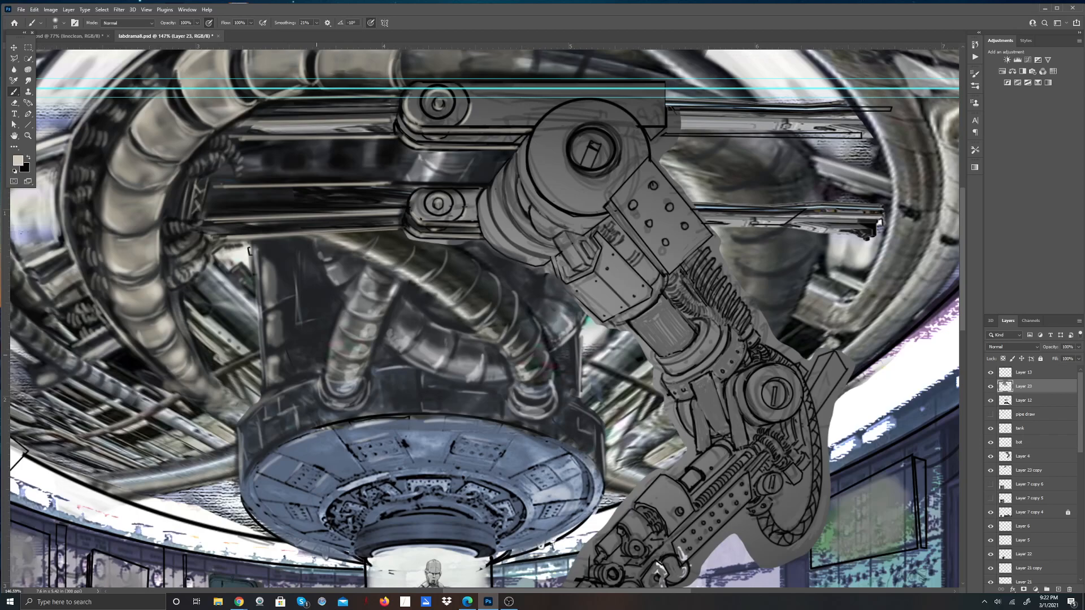
{"action": "left_click_drag", "start_coordinate": [241, 170], "coordinate": [260, 179]}
{"action": "left_click_drag", "start_coordinate": [293, 238], "coordinate": [293, 243]}
{"action": "left_click_drag", "start_coordinate": [297, 239], "coordinate": [302, 244]}
{"action": "left_click_drag", "start_coordinate": [306, 240], "coordinate": [312, 244]}
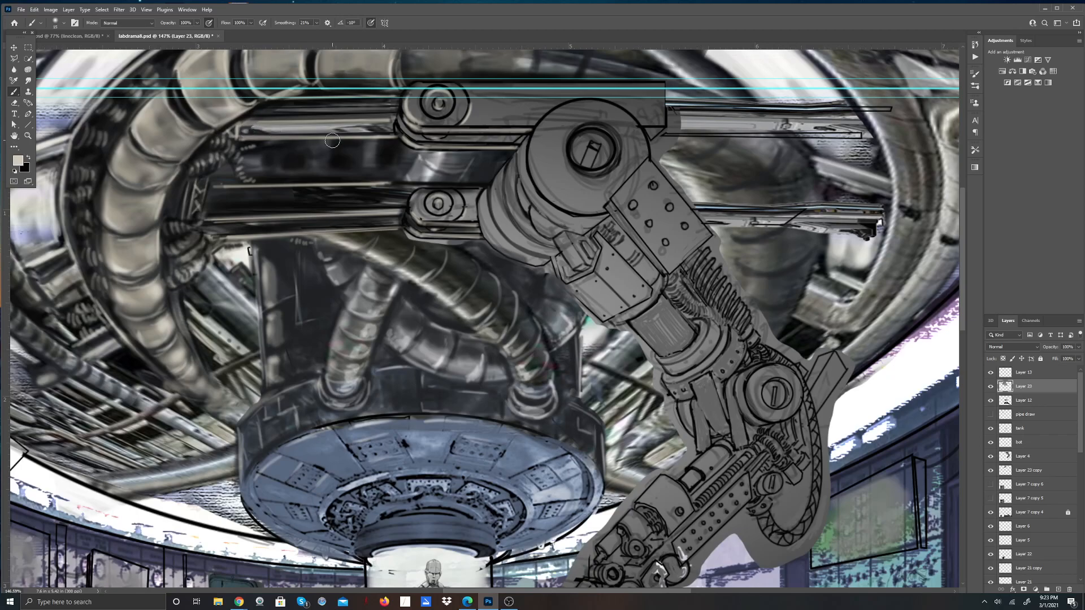
Step: Darken the pale band along the middle of the upper beam with short black strokes
{"action": "key", "text": "x"}
{"action": "mouse_move", "coordinate": [244, 129]}
{"action": "left_mouse_down"}
{"action": "mouse_move", "coordinate": [270, 131]}
{"action": "mouse_move", "coordinate": [247, 126]}
{"action": "mouse_move", "coordinate": [280, 126]}
{"action": "mouse_move", "coordinate": [242, 129]}
{"action": "mouse_move", "coordinate": [272, 124]}
{"action": "mouse_move", "coordinate": [246, 135]}
{"action": "left_mouse_up"}
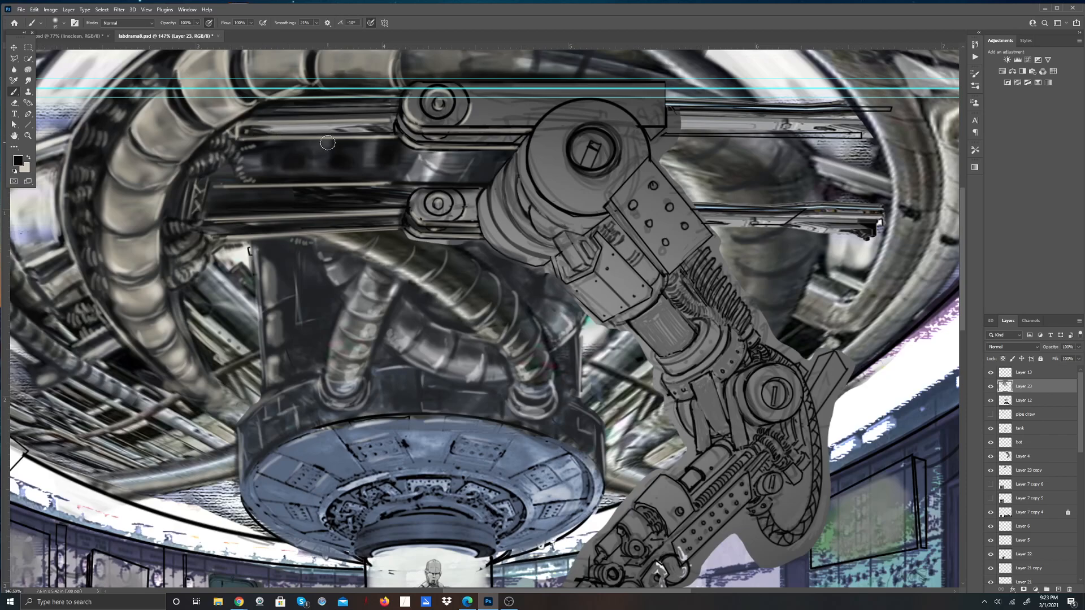
{"action": "mouse_move", "coordinate": [266, 130]}
{"action": "left_mouse_down"}
{"action": "mouse_move", "coordinate": [300, 120]}
{"action": "mouse_move", "coordinate": [259, 131]}
{"action": "left_mouse_up"}
{"action": "mouse_move", "coordinate": [306, 131]}
{"action": "left_mouse_down"}
{"action": "mouse_move", "coordinate": [336, 128]}
{"action": "mouse_move", "coordinate": [311, 128]}
{"action": "mouse_move", "coordinate": [350, 126]}
{"action": "mouse_move", "coordinate": [307, 128]}
{"action": "left_mouse_up"}
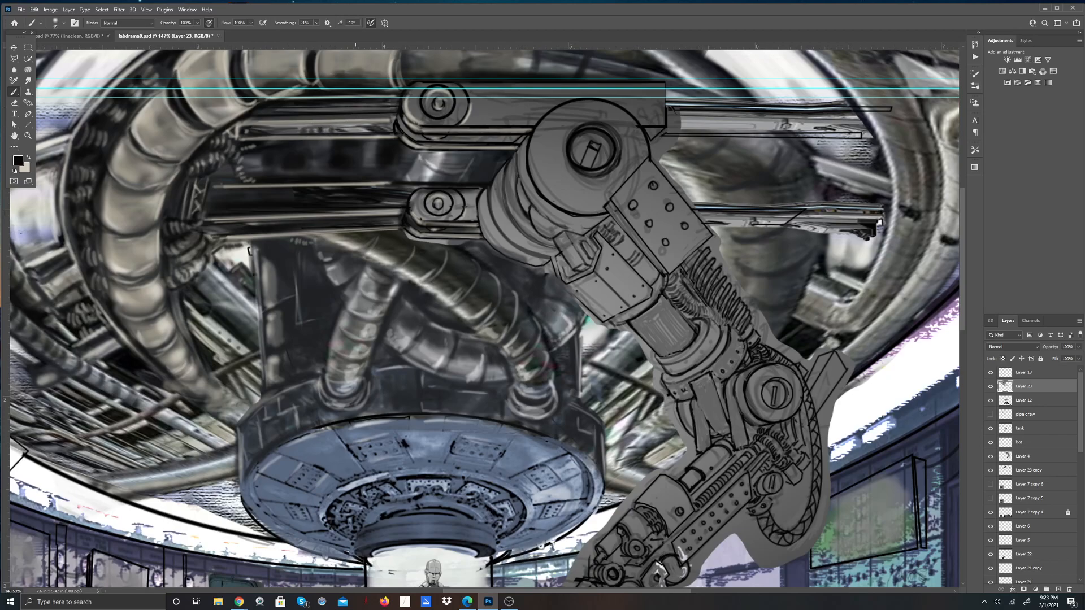
{"action": "mouse_move", "coordinate": [340, 129]}
{"action": "left_mouse_down"}
{"action": "mouse_move", "coordinate": [375, 132]}
{"action": "mouse_move", "coordinate": [342, 129]}
{"action": "mouse_move", "coordinate": [406, 128]}
{"action": "mouse_move", "coordinate": [362, 128]}
{"action": "mouse_move", "coordinate": [395, 129]}
{"action": "left_mouse_up"}
{"action": "mouse_move", "coordinate": [320, 132]}
{"action": "left_mouse_down"}
{"action": "mouse_move", "coordinate": [298, 132]}
{"action": "mouse_move", "coordinate": [341, 133]}
{"action": "mouse_move", "coordinate": [282, 131]}
{"action": "mouse_move", "coordinate": [348, 129]}
{"action": "mouse_move", "coordinate": [274, 130]}
{"action": "mouse_move", "coordinate": [376, 128]}
{"action": "left_mouse_up"}
Step: Paint straight black lines along the middle band and upper edge of the upper beam left of the arm
{"action": "left_click", "coordinate": [247, 128]}
{"action": "left_click", "coordinate": [392, 127], "text": "shift"}
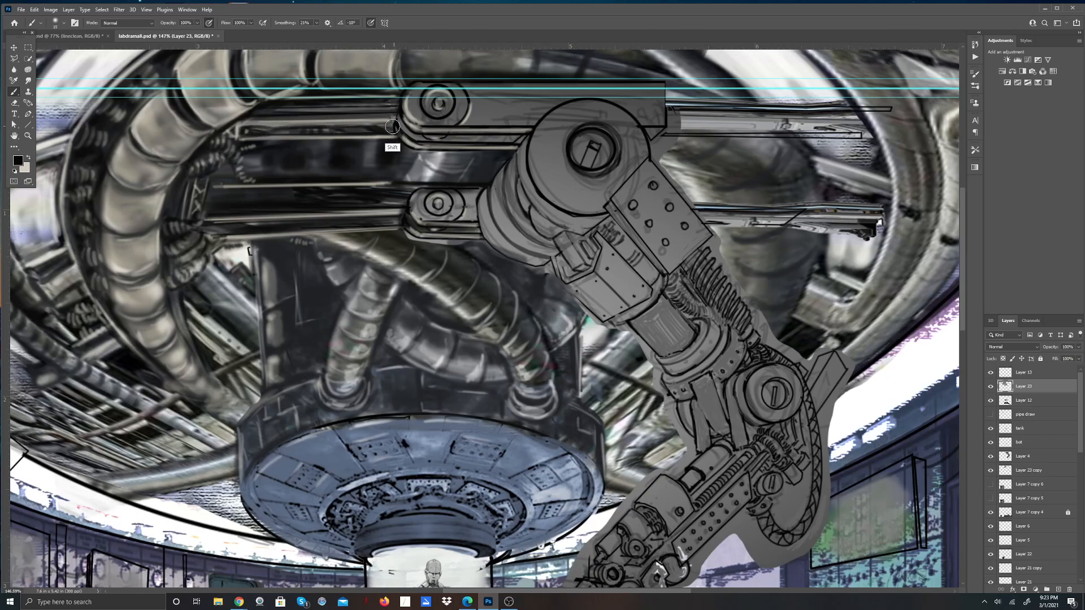
{"action": "left_click", "coordinate": [247, 129], "text": "shift"}
{"action": "left_click", "coordinate": [395, 123], "text": "shift"}
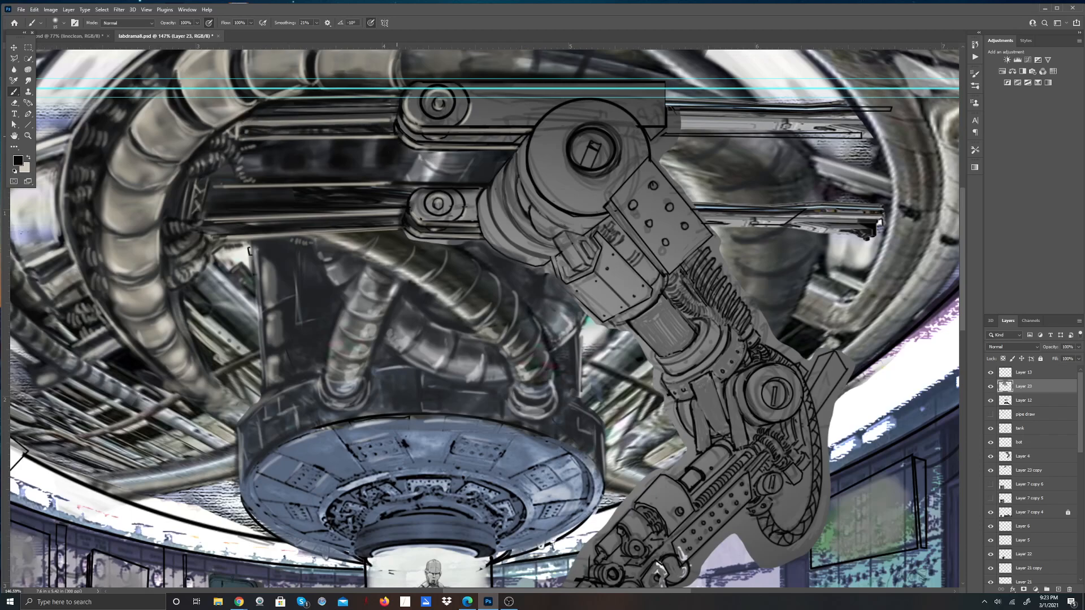
{"action": "left_click", "coordinate": [395, 108], "text": "shift"}
{"action": "left_click", "coordinate": [272, 114], "text": "shift"}
{"action": "left_click", "coordinate": [399, 111], "text": "shift"}
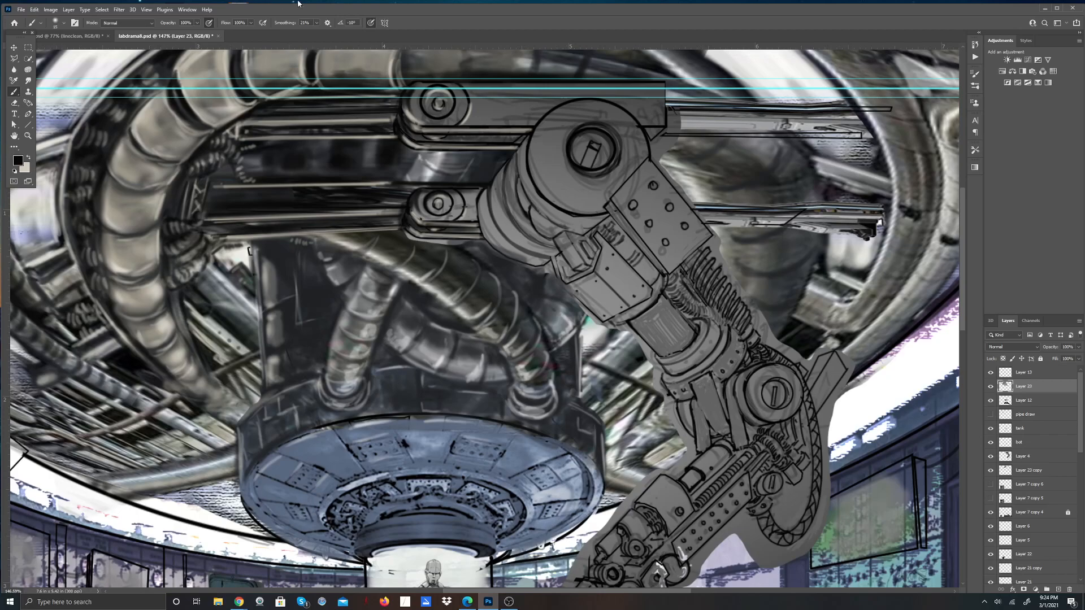
Step: Clear all guides from the canvas
{"action": "left_click", "coordinate": [148, 11]}
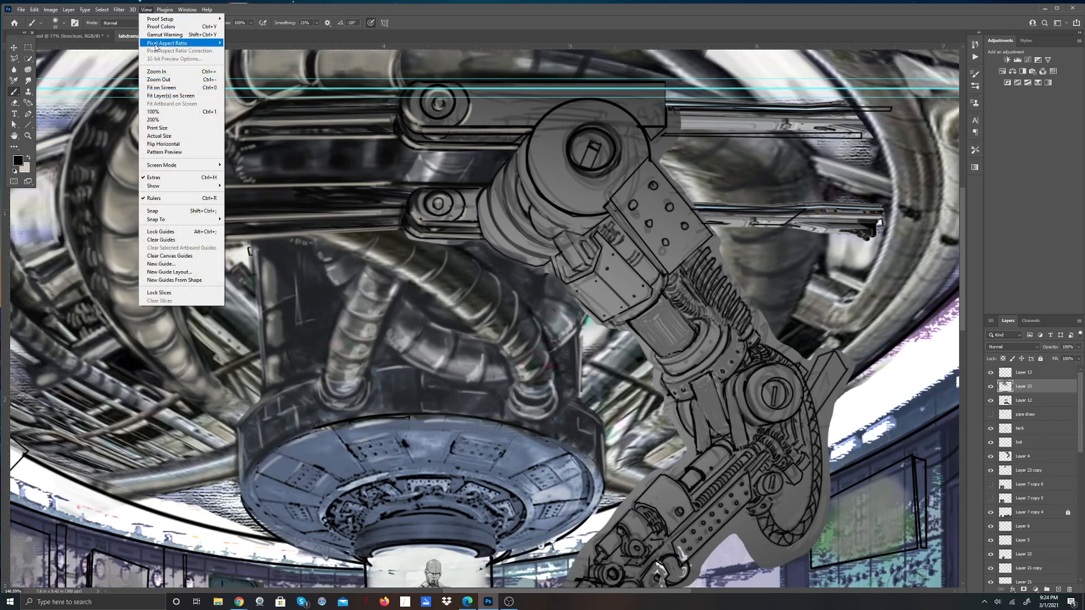
{"action": "left_click", "coordinate": [186, 236]}
Step: Examine the whole lab illustration, comparing the painted ceiling pipes and beams with the rest of the scene
{"action": "scroll", "coordinate": [314, 232], "scroll_direction": "down", "scroll_amount": 17}
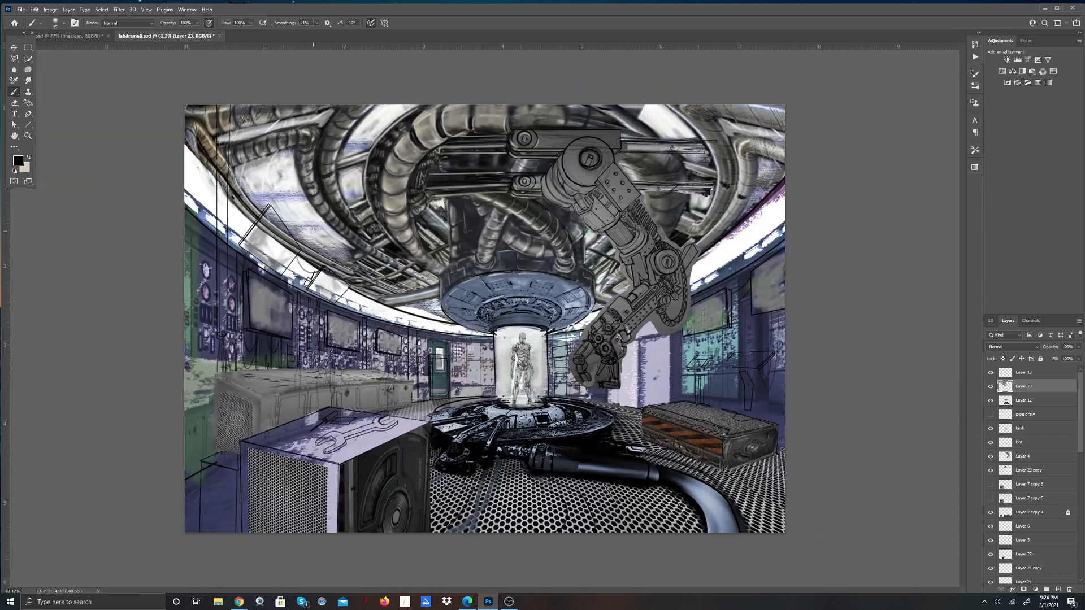
{"action": "scroll", "coordinate": [373, 289], "scroll_direction": "up", "scroll_amount": 5}
{"action": "scroll", "coordinate": [373, 288], "scroll_direction": "up", "scroll_amount": 1}
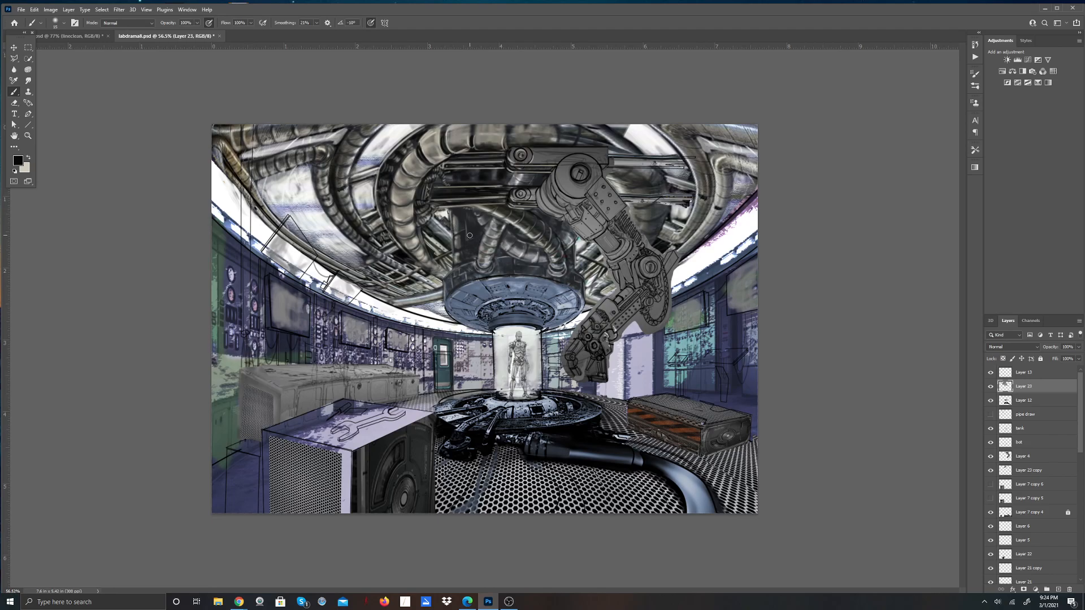
{"action": "scroll", "coordinate": [458, 248], "scroll_direction": "down", "scroll_amount": 2}
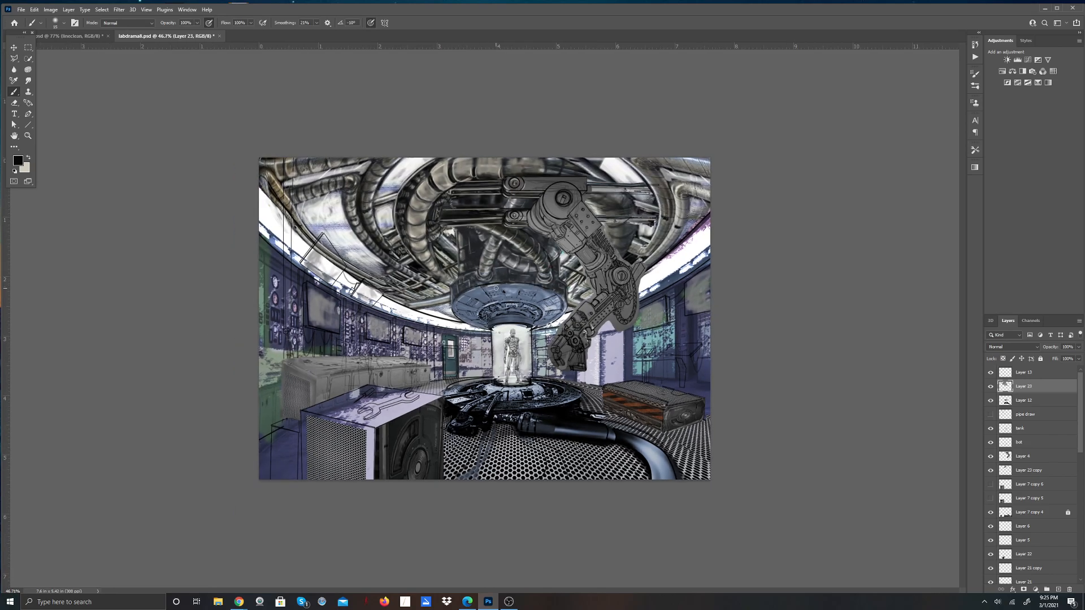
{"action": "scroll", "coordinate": [497, 325], "scroll_direction": "up", "scroll_amount": 1}
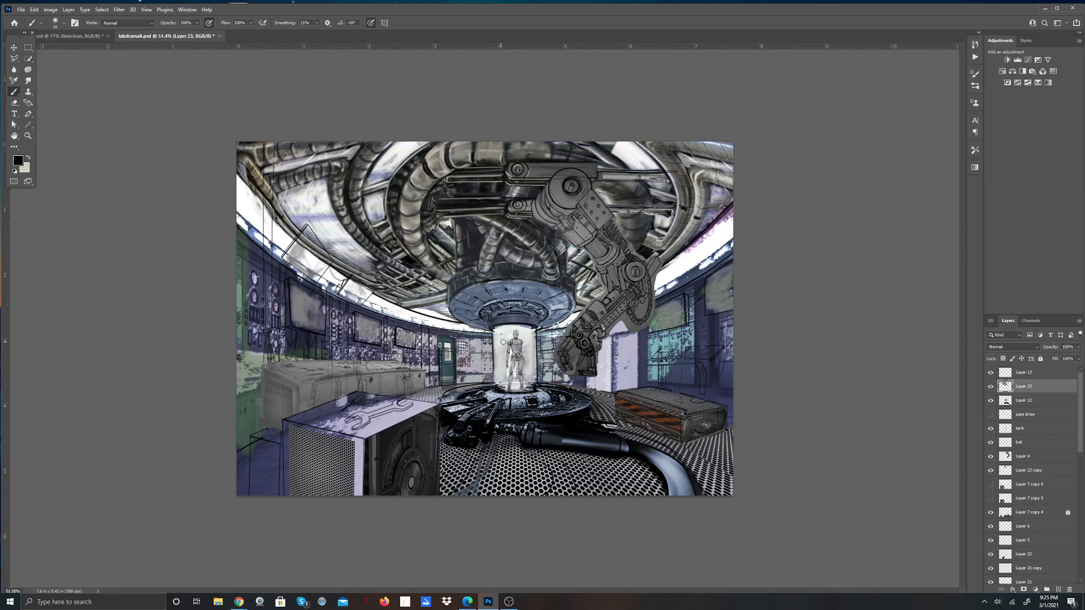
{"action": "scroll", "coordinate": [500, 342], "scroll_direction": "up", "scroll_amount": 5}
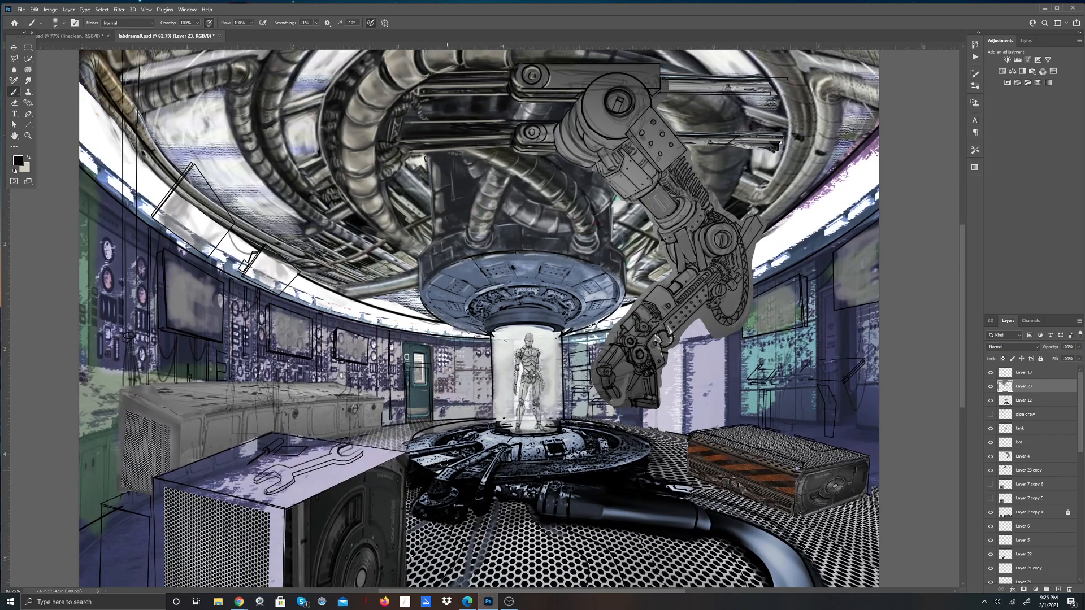
{"action": "scroll", "coordinate": [435, 431], "scroll_direction": "down", "scroll_amount": 5}
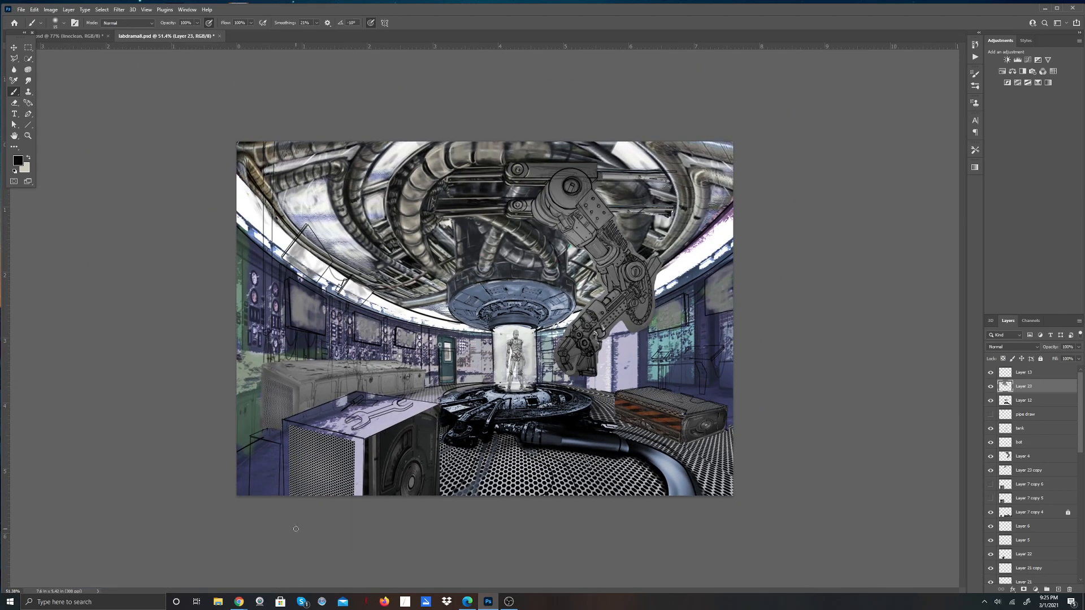
Step: Paint soft black shading over the ribbed collar behind the robotic arm's round shoulder joint
{"action": "left_click", "coordinate": [27, 136]}
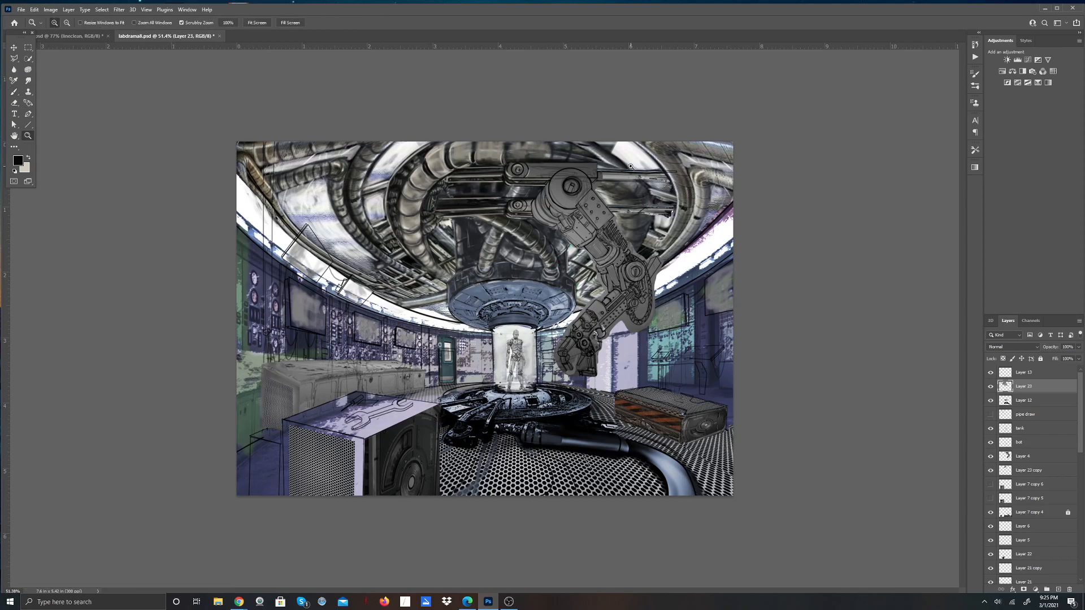
{"action": "left_click_drag", "start_coordinate": [497, 151], "coordinate": [587, 415]}
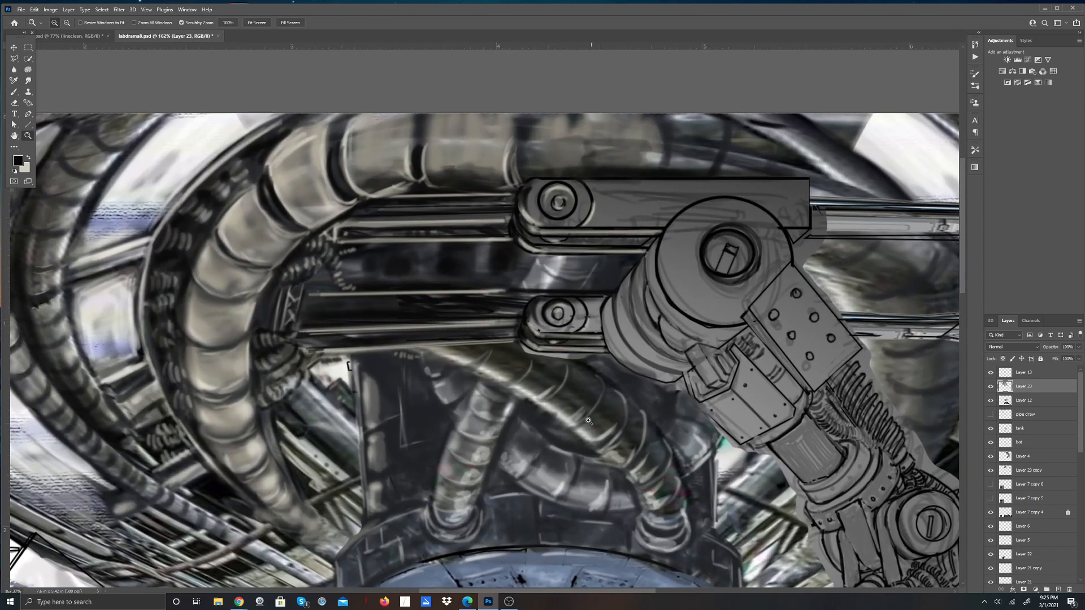
{"action": "left_click_drag", "start_coordinate": [567, 592], "coordinate": [673, 593]}
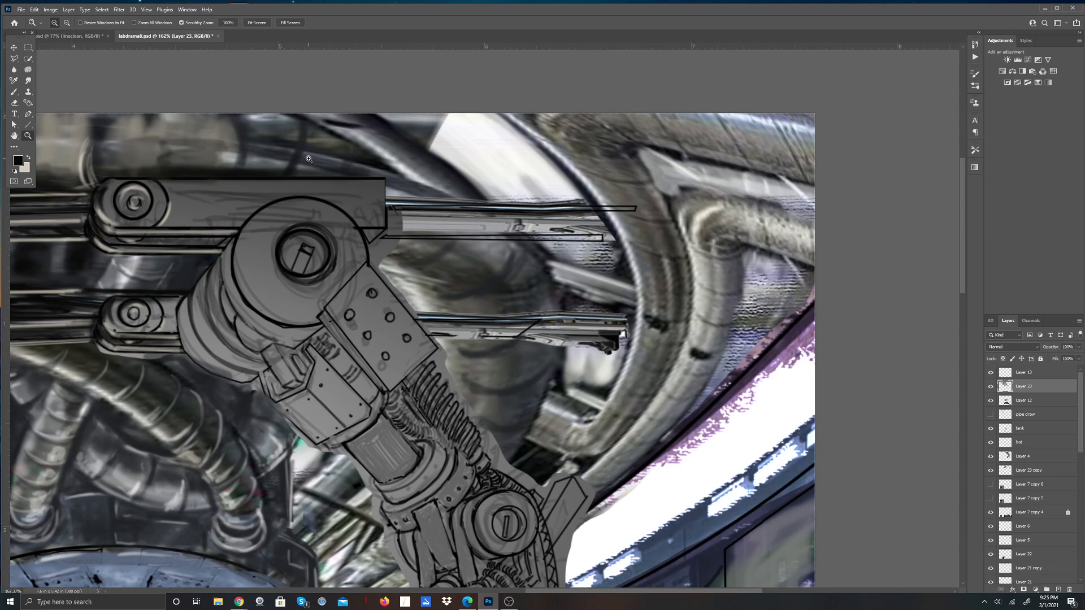
{"action": "left_click", "coordinate": [15, 92]}
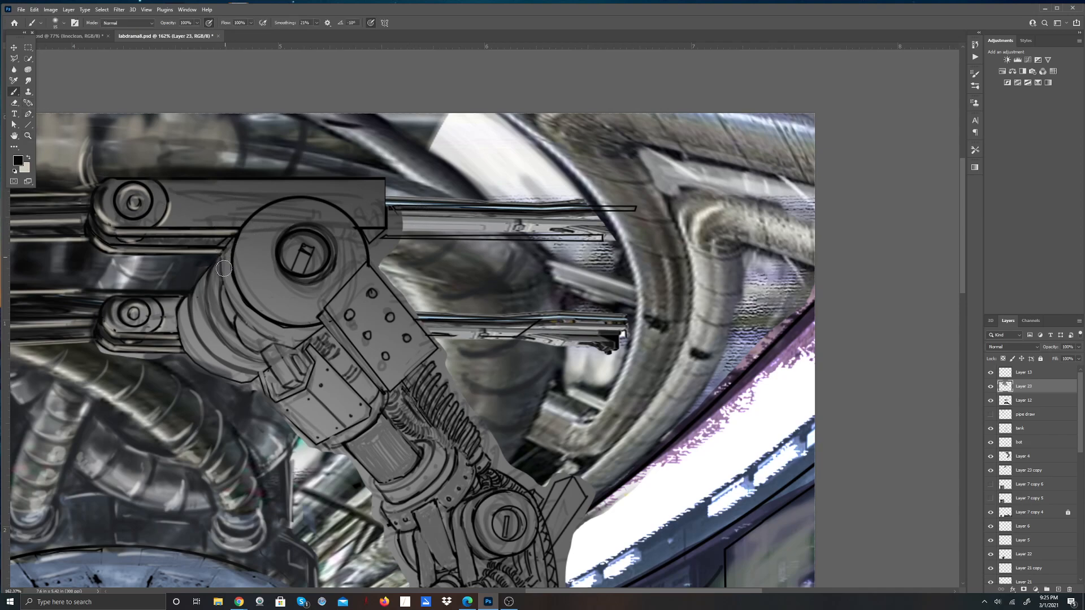
{"action": "mouse_move", "coordinate": [233, 240]}
{"action": "left_mouse_down"}
{"action": "mouse_move", "coordinate": [211, 296]}
{"action": "mouse_move", "coordinate": [216, 285]}
{"action": "left_mouse_up"}
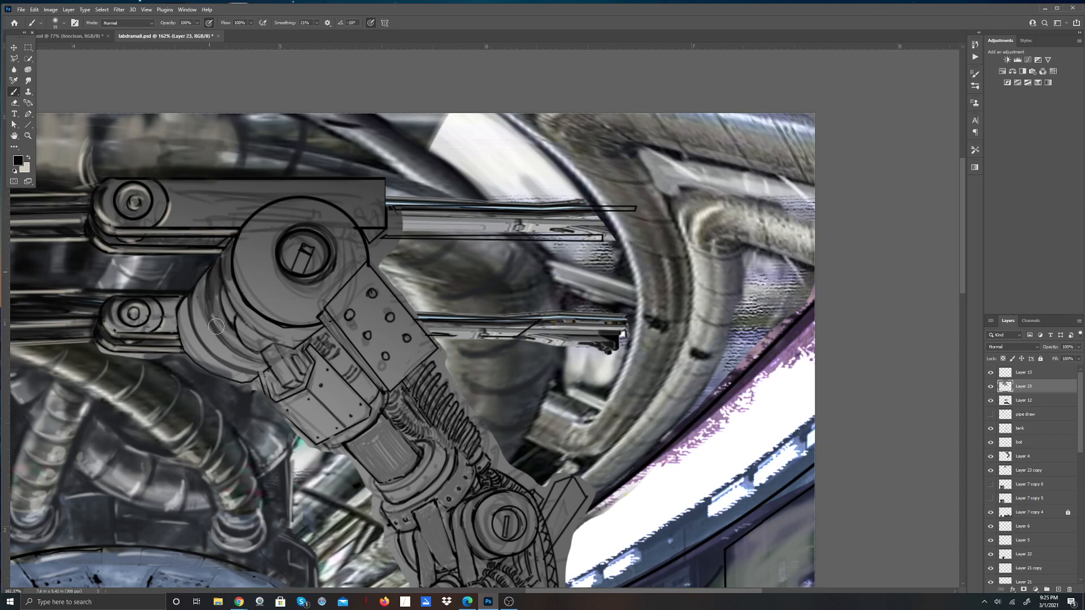
{"action": "left_click_drag", "start_coordinate": [194, 290], "coordinate": [202, 335]}
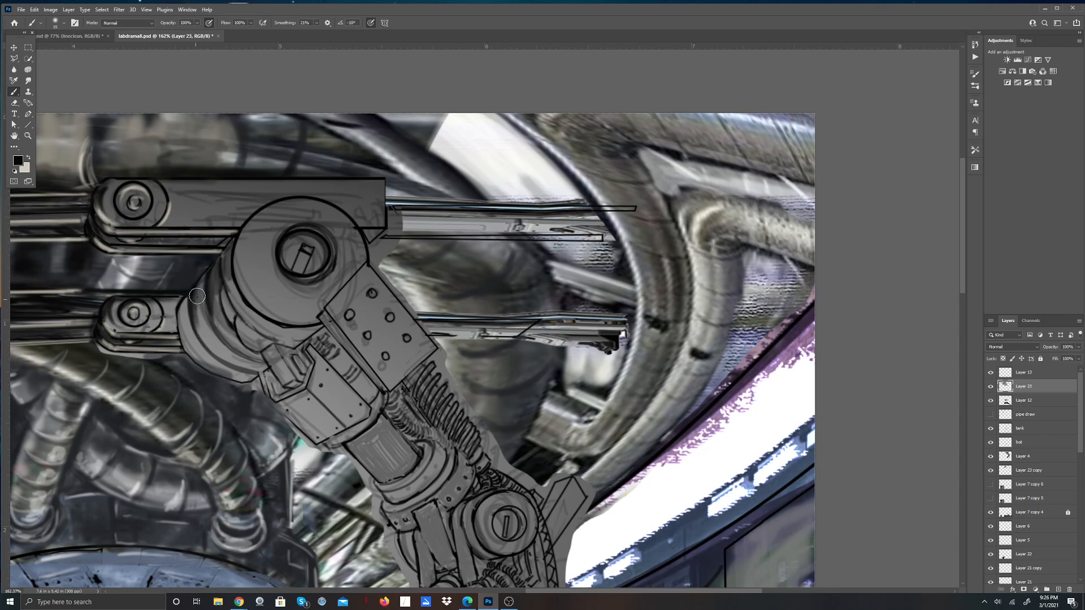
{"action": "mouse_move", "coordinate": [198, 287]}
{"action": "left_mouse_down"}
{"action": "mouse_move", "coordinate": [176, 310]}
{"action": "mouse_move", "coordinate": [183, 331]}
{"action": "mouse_move", "coordinate": [183, 303]}
{"action": "mouse_move", "coordinate": [188, 343]}
{"action": "mouse_move", "coordinate": [185, 303]}
{"action": "mouse_move", "coordinate": [198, 347]}
{"action": "left_mouse_up"}
Step: Darken the round bolt heads and bracket ends on the arm's two mounts with black strokes
{"action": "mouse_move", "coordinate": [185, 311]}
{"action": "left_mouse_down"}
{"action": "mouse_move", "coordinate": [193, 361]}
{"action": "mouse_move", "coordinate": [197, 332]}
{"action": "mouse_move", "coordinate": [163, 313]}
{"action": "mouse_move", "coordinate": [171, 320]}
{"action": "mouse_move", "coordinate": [179, 303]}
{"action": "left_mouse_up"}
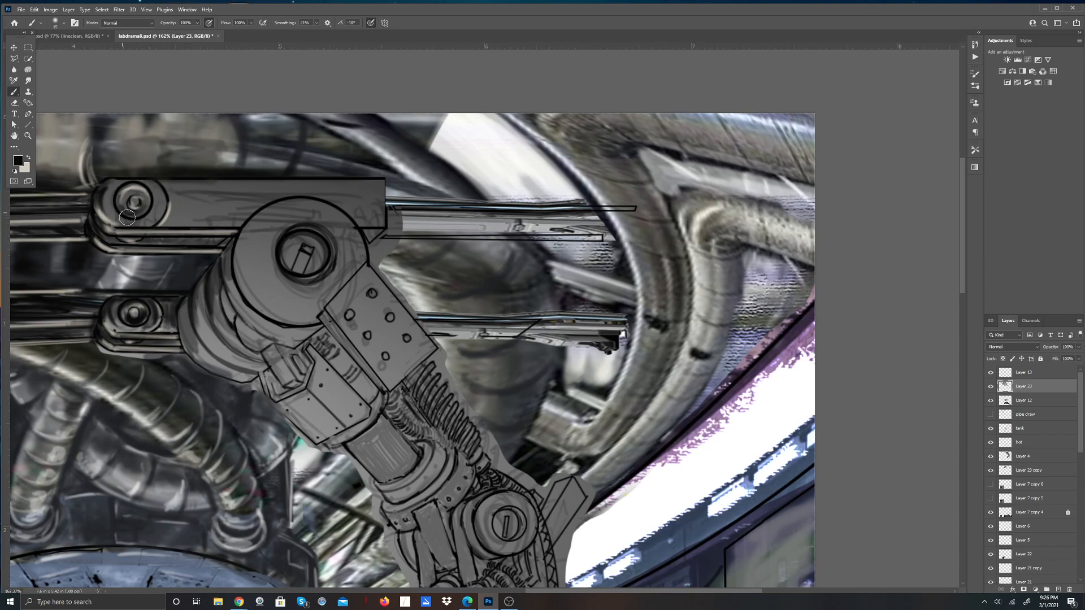
{"action": "mouse_move", "coordinate": [121, 206]}
{"action": "left_mouse_down"}
{"action": "mouse_move", "coordinate": [126, 203]}
{"action": "mouse_move", "coordinate": [138, 213]}
{"action": "mouse_move", "coordinate": [162, 200]}
{"action": "mouse_move", "coordinate": [164, 210]}
{"action": "mouse_move", "coordinate": [166, 197]}
{"action": "mouse_move", "coordinate": [155, 184]}
{"action": "mouse_move", "coordinate": [155, 217]}
{"action": "mouse_move", "coordinate": [152, 186]}
{"action": "mouse_move", "coordinate": [157, 223]}
{"action": "mouse_move", "coordinate": [146, 182]}
{"action": "mouse_move", "coordinate": [156, 209]}
{"action": "mouse_move", "coordinate": [157, 190]}
{"action": "mouse_move", "coordinate": [109, 193]}
{"action": "mouse_move", "coordinate": [124, 186]}
{"action": "mouse_move", "coordinate": [110, 213]}
{"action": "mouse_move", "coordinate": [116, 183]}
{"action": "mouse_move", "coordinate": [105, 214]}
{"action": "mouse_move", "coordinate": [121, 180]}
{"action": "mouse_move", "coordinate": [115, 222]}
{"action": "mouse_move", "coordinate": [109, 195]}
{"action": "mouse_move", "coordinate": [136, 211]}
{"action": "mouse_move", "coordinate": [178, 210]}
{"action": "mouse_move", "coordinate": [144, 217]}
{"action": "mouse_move", "coordinate": [107, 199]}
{"action": "mouse_move", "coordinate": [123, 221]}
{"action": "left_mouse_up"}
{"action": "left_click_drag", "start_coordinate": [125, 183], "coordinate": [105, 204]}
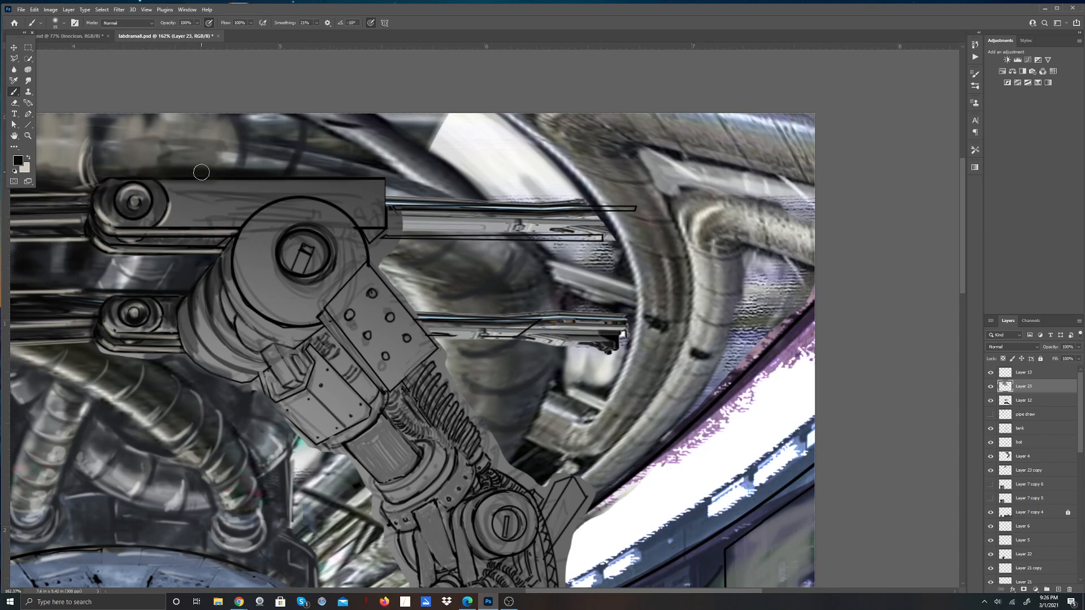
Step: Deepen the black shadows in the collar's grooves and along its border with the round shoulder joint
{"action": "mouse_move", "coordinate": [182, 308]}
{"action": "left_mouse_down"}
{"action": "mouse_move", "coordinate": [227, 276]}
{"action": "mouse_move", "coordinate": [204, 335]}
{"action": "mouse_move", "coordinate": [195, 293]}
{"action": "mouse_move", "coordinate": [200, 284]}
{"action": "mouse_move", "coordinate": [213, 348]}
{"action": "mouse_move", "coordinate": [193, 311]}
{"action": "mouse_move", "coordinate": [213, 351]}
{"action": "mouse_move", "coordinate": [199, 323]}
{"action": "mouse_move", "coordinate": [228, 356]}
{"action": "mouse_move", "coordinate": [198, 317]}
{"action": "mouse_move", "coordinate": [199, 302]}
{"action": "mouse_move", "coordinate": [209, 326]}
{"action": "left_mouse_up"}
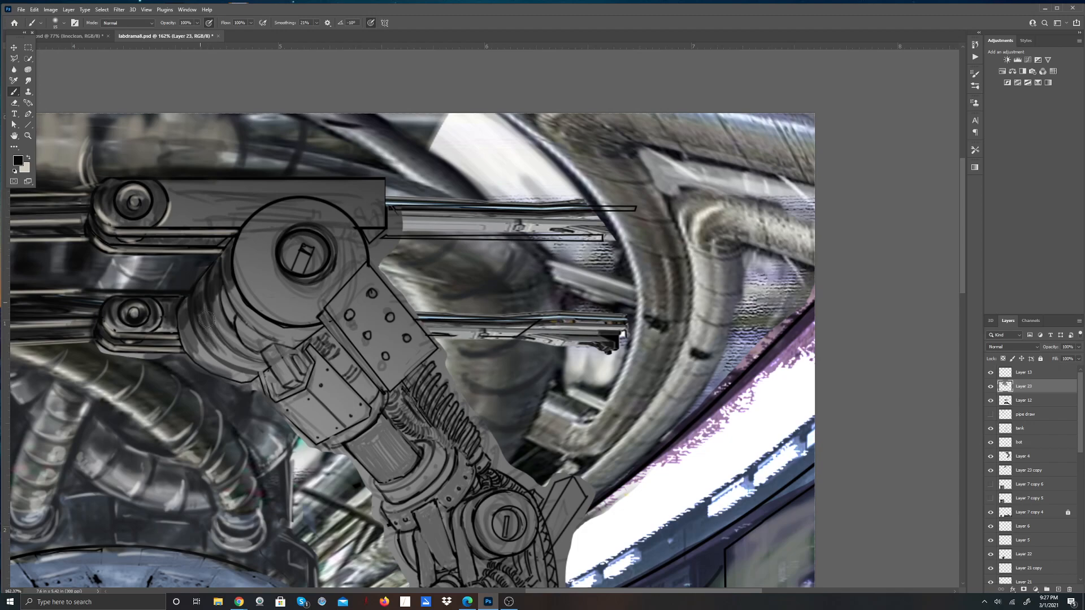
{"action": "mouse_move", "coordinate": [200, 290]}
{"action": "left_mouse_down"}
{"action": "mouse_move", "coordinate": [184, 330]}
{"action": "mouse_move", "coordinate": [188, 348]}
{"action": "mouse_move", "coordinate": [184, 312]}
{"action": "mouse_move", "coordinate": [199, 351]}
{"action": "mouse_move", "coordinate": [186, 307]}
{"action": "mouse_move", "coordinate": [200, 346]}
{"action": "mouse_move", "coordinate": [181, 332]}
{"action": "mouse_move", "coordinate": [198, 361]}
{"action": "mouse_move", "coordinate": [183, 309]}
{"action": "mouse_move", "coordinate": [213, 330]}
{"action": "mouse_move", "coordinate": [212, 290]}
{"action": "mouse_move", "coordinate": [228, 337]}
{"action": "mouse_move", "coordinate": [222, 279]}
{"action": "mouse_move", "coordinate": [231, 316]}
{"action": "left_mouse_up"}
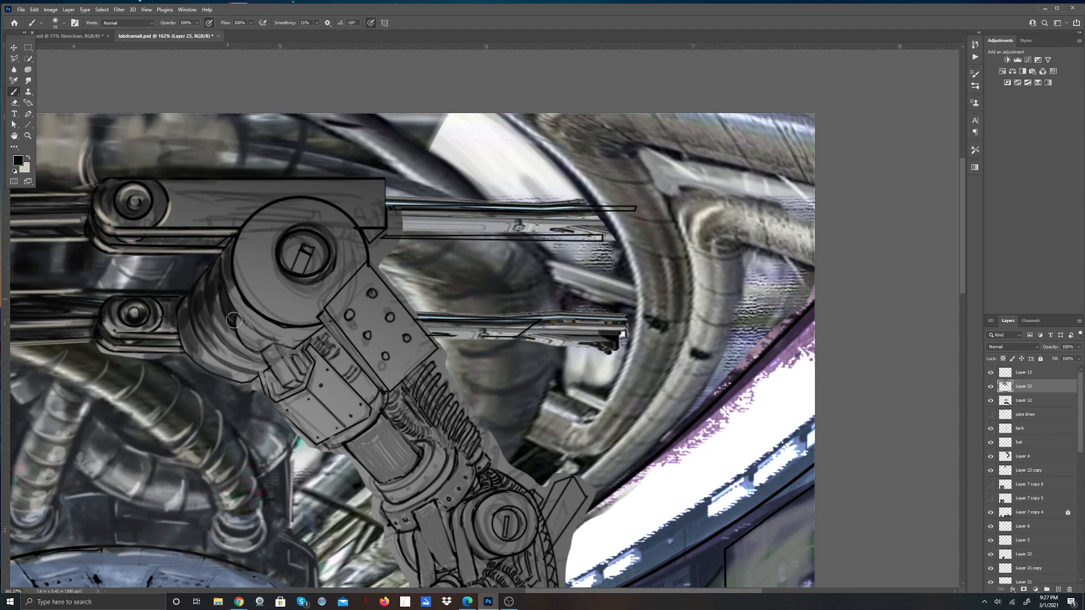
{"action": "left_click_drag", "start_coordinate": [232, 242], "coordinate": [235, 301]}
{"action": "left_click_drag", "start_coordinate": [218, 278], "coordinate": [217, 315]}
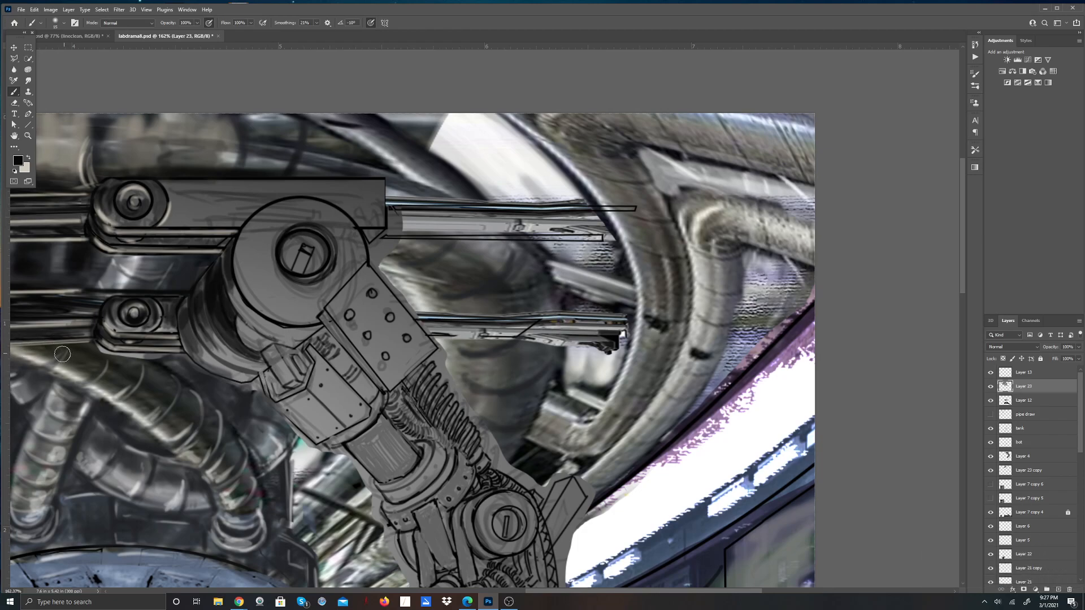
Step: Paint pale beige highlights on the collar's ribs and along the adjoining rim of the round shoulder joint
{"action": "key", "text": "x"}
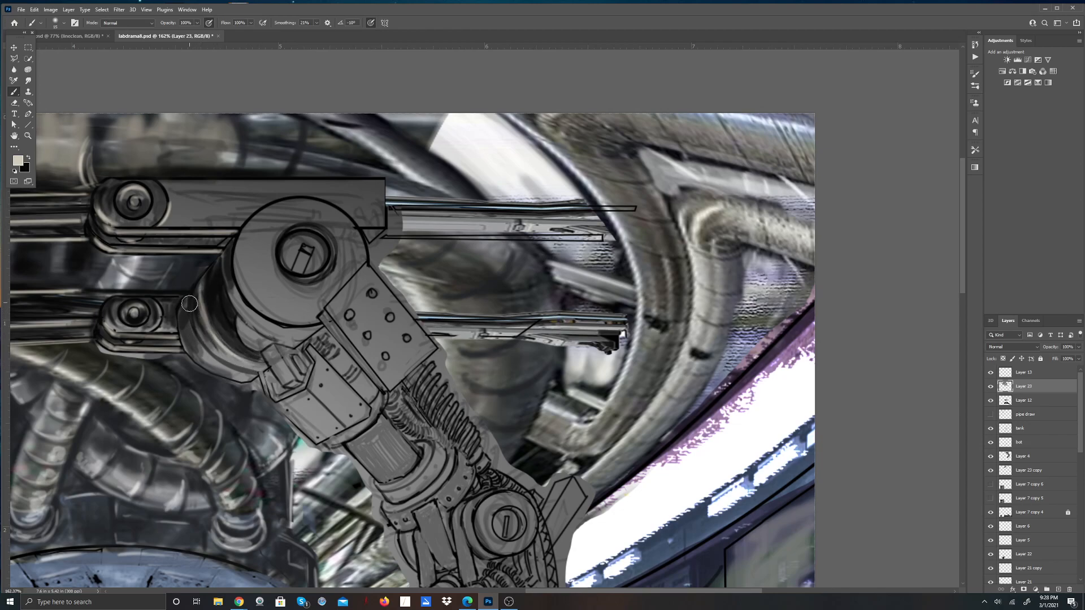
{"action": "left_click_drag", "start_coordinate": [198, 337], "coordinate": [226, 359]}
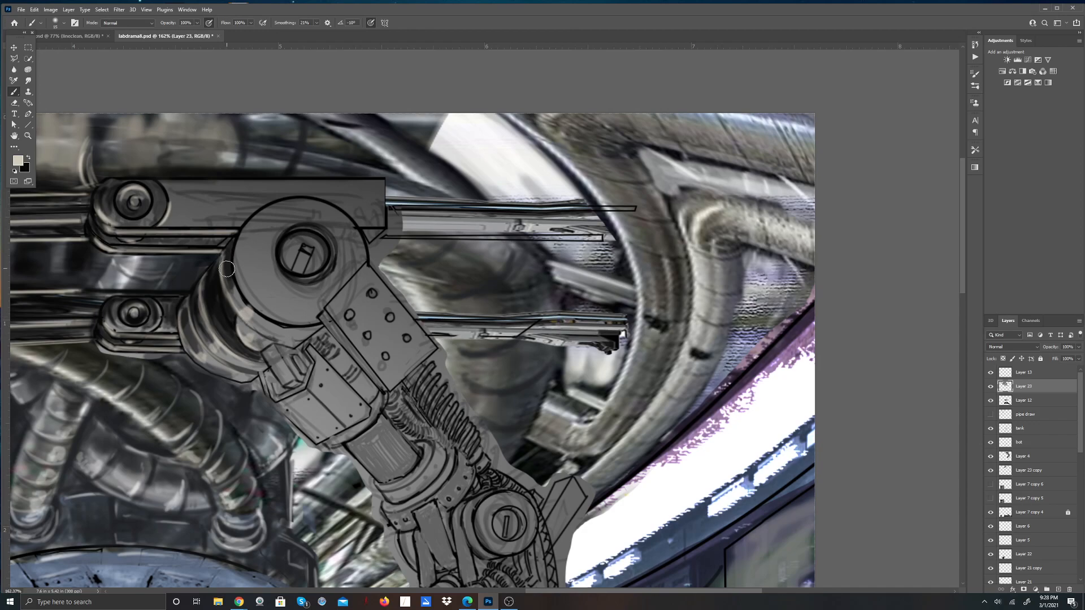
{"action": "left_click_drag", "start_coordinate": [244, 229], "coordinate": [242, 292]}
{"action": "mouse_move", "coordinate": [240, 232]}
{"action": "left_mouse_down"}
{"action": "mouse_move", "coordinate": [242, 290]}
{"action": "mouse_move", "coordinate": [264, 317]}
{"action": "left_mouse_up"}
{"action": "left_click_drag", "start_coordinate": [233, 283], "coordinate": [244, 311]}
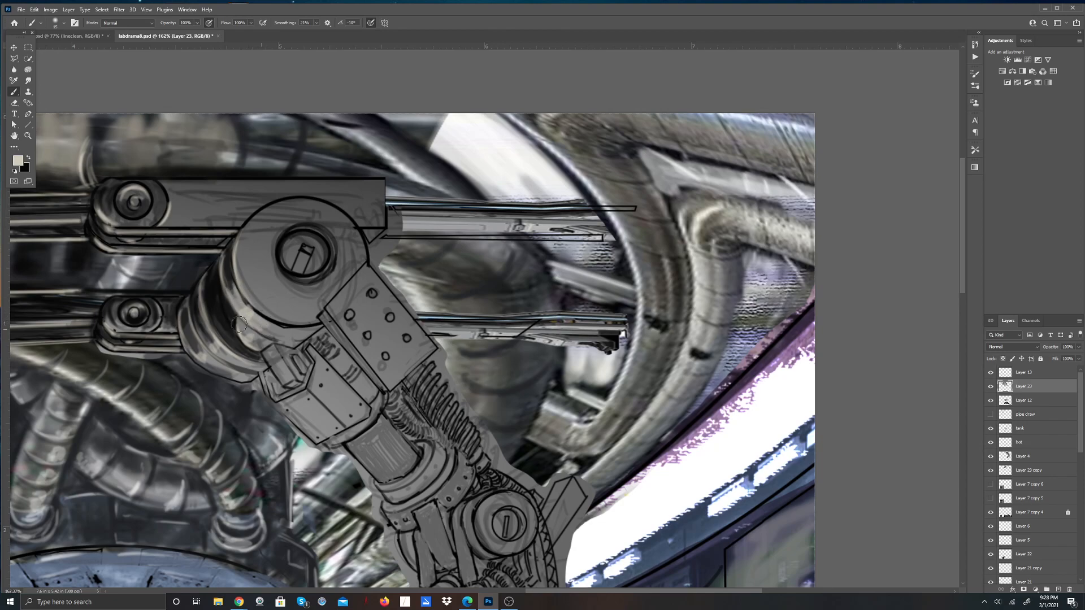
{"action": "mouse_move", "coordinate": [206, 340]}
{"action": "left_mouse_down"}
{"action": "mouse_move", "coordinate": [196, 319]}
{"action": "mouse_move", "coordinate": [217, 352]}
{"action": "mouse_move", "coordinate": [204, 331]}
{"action": "mouse_move", "coordinate": [214, 346]}
{"action": "mouse_move", "coordinate": [196, 345]}
{"action": "mouse_move", "coordinate": [205, 359]}
{"action": "mouse_move", "coordinate": [186, 323]}
{"action": "mouse_move", "coordinate": [230, 370]}
{"action": "mouse_move", "coordinate": [186, 345]}
{"action": "mouse_move", "coordinate": [220, 374]}
{"action": "mouse_move", "coordinate": [192, 352]}
{"action": "mouse_move", "coordinate": [221, 364]}
{"action": "left_mouse_up"}
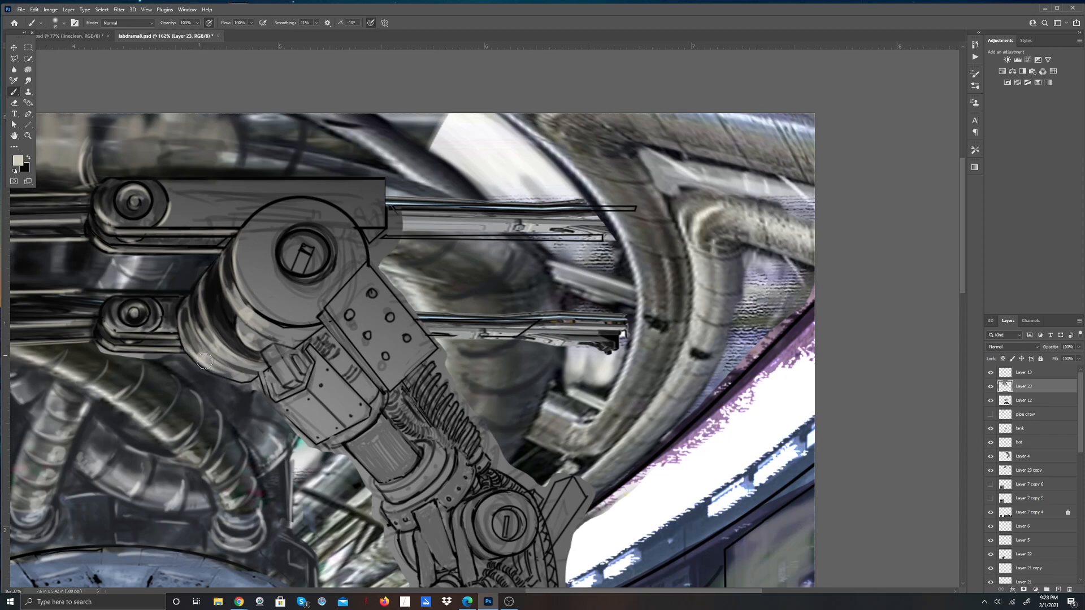
{"action": "mouse_move", "coordinate": [200, 351]}
{"action": "left_mouse_down"}
{"action": "mouse_move", "coordinate": [183, 324]}
{"action": "mouse_move", "coordinate": [224, 371]}
{"action": "mouse_move", "coordinate": [205, 336]}
{"action": "mouse_move", "coordinate": [229, 361]}
{"action": "mouse_move", "coordinate": [257, 320]}
{"action": "left_mouse_up"}
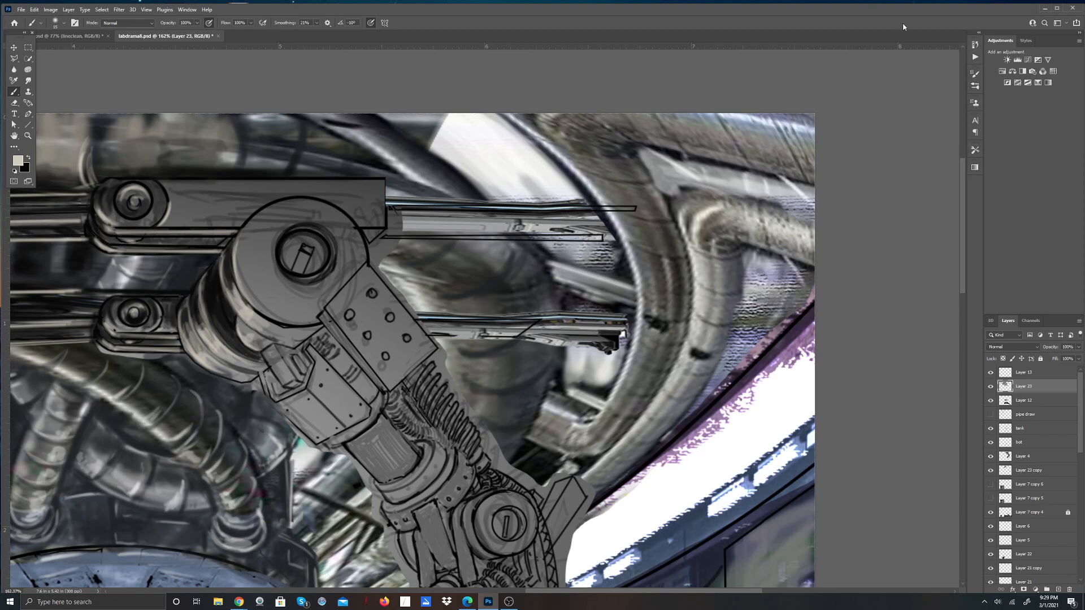
Step: Save the pale beige foreground colour as a swatch named metal1, also adding it to the current library
{"action": "left_click", "coordinate": [187, 10]}
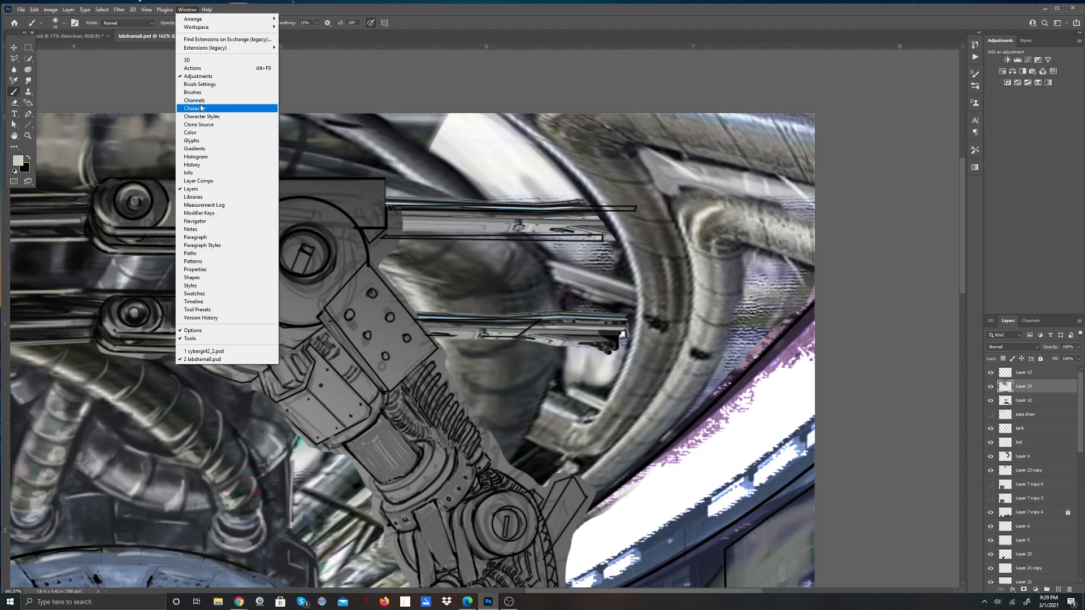
{"action": "left_click", "coordinate": [194, 294]}
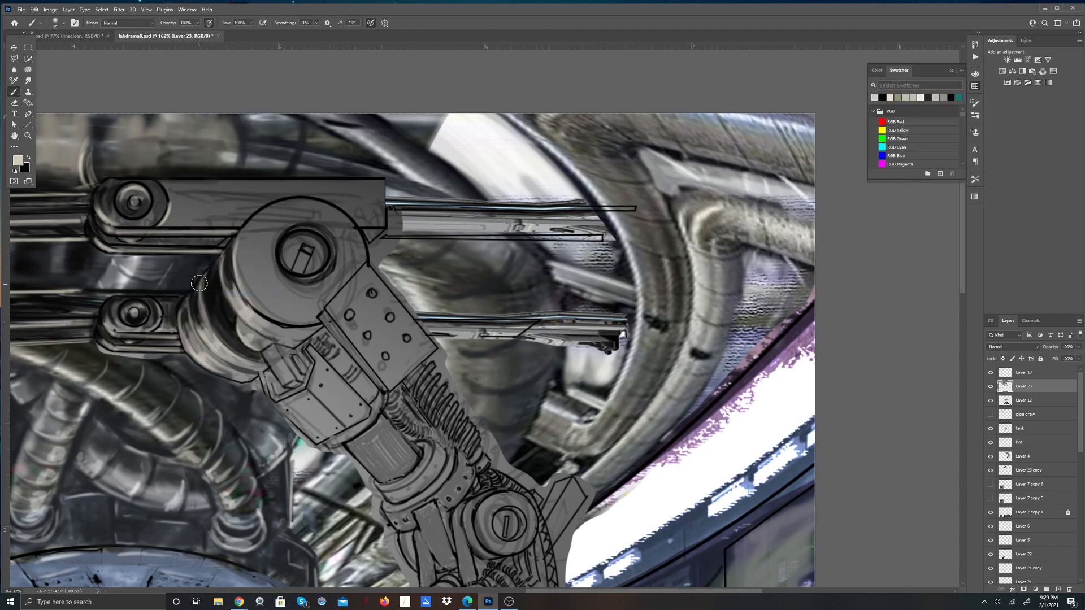
{"action": "left_click", "coordinate": [941, 174]}
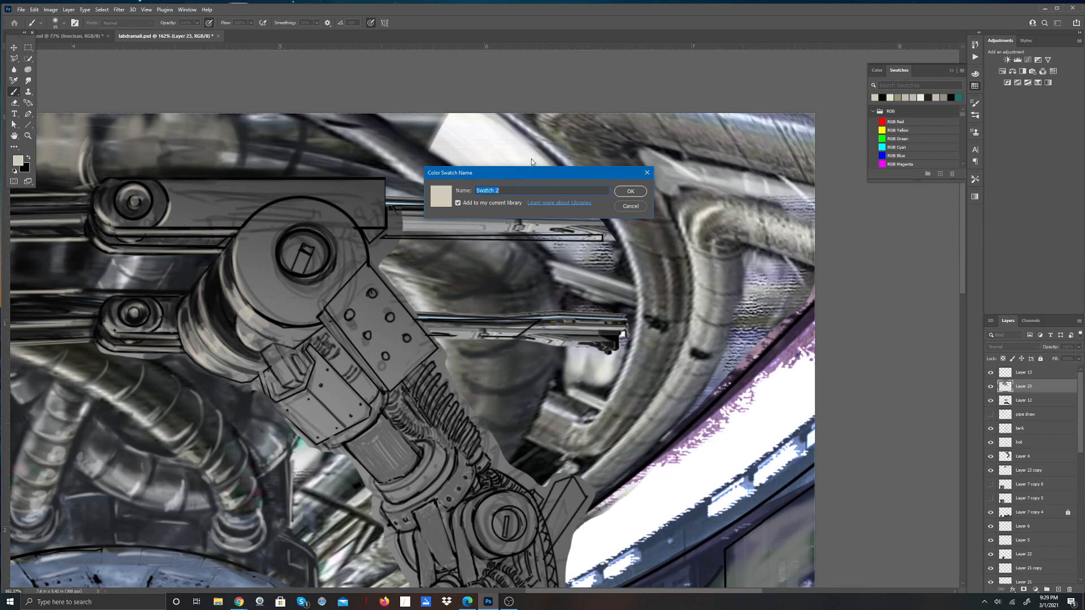
{"action": "type", "text": "metal1"}
{"action": "left_click", "coordinate": [629, 191]}
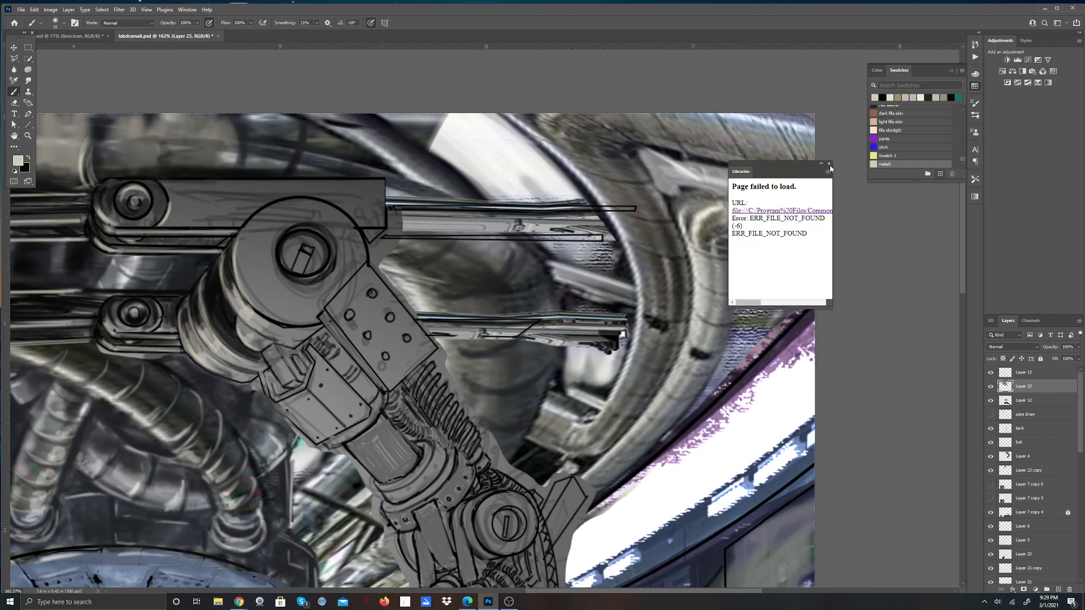
{"action": "left_click", "coordinate": [829, 164]}
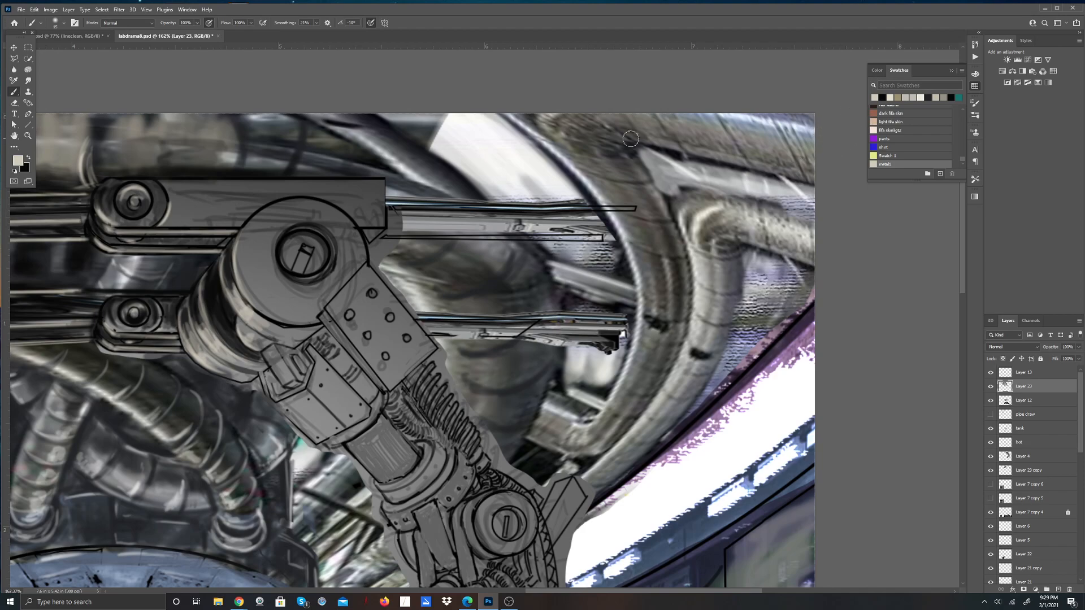
Step: Restore black as the painting colour and strengthen the dark bands between the shoulder collar's ribs
{"action": "left_click", "coordinate": [27, 158]}
{"action": "left_click", "coordinate": [21, 163]}
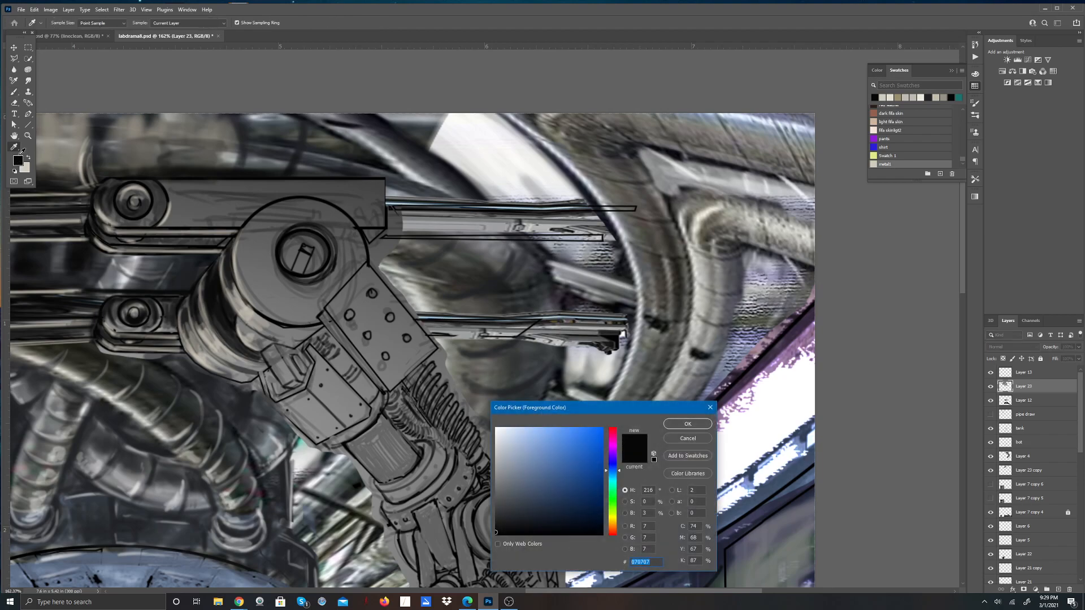
{"action": "left_click", "coordinate": [704, 440]}
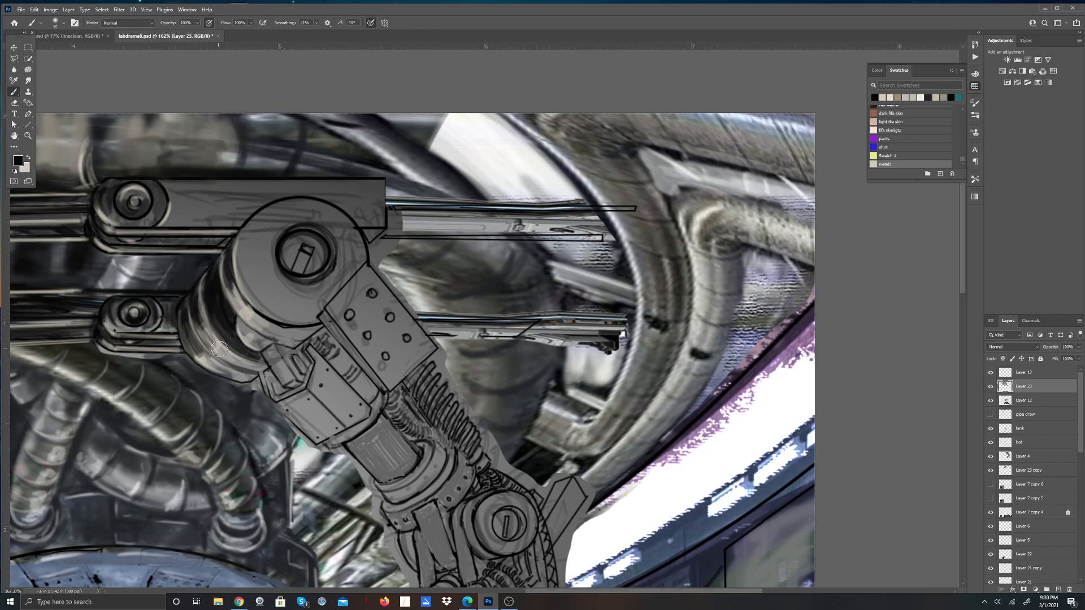
{"action": "mouse_move", "coordinate": [199, 294]}
{"action": "left_mouse_down"}
{"action": "mouse_move", "coordinate": [205, 340]}
{"action": "mouse_move", "coordinate": [193, 314]}
{"action": "mouse_move", "coordinate": [217, 354]}
{"action": "left_mouse_up"}
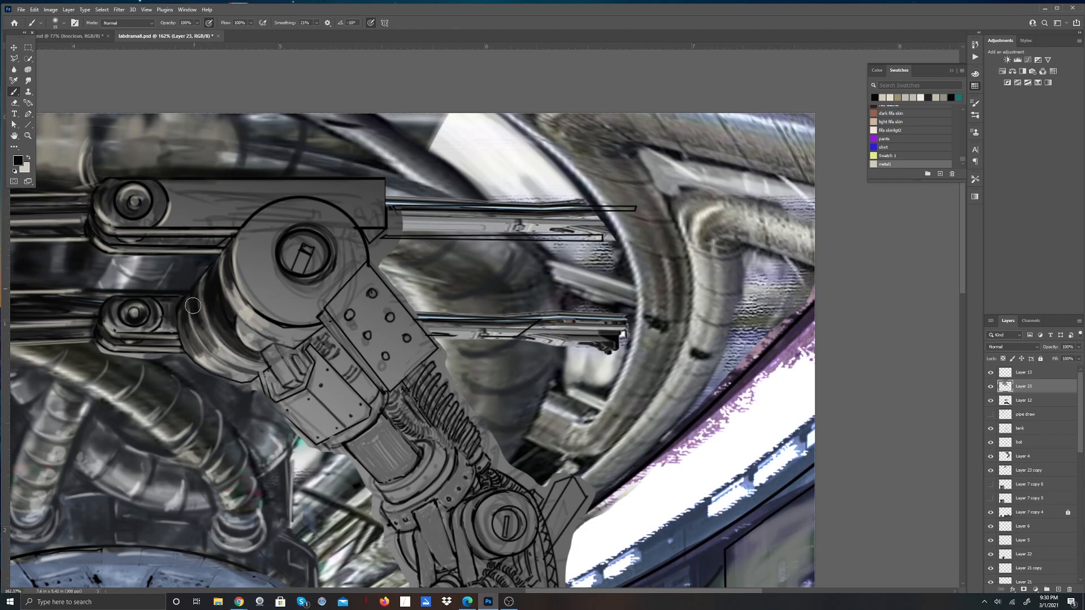
{"action": "mouse_move", "coordinate": [228, 275]}
{"action": "left_mouse_down"}
{"action": "mouse_move", "coordinate": [249, 316]}
{"action": "mouse_move", "coordinate": [222, 259]}
{"action": "mouse_move", "coordinate": [248, 316]}
{"action": "mouse_move", "coordinate": [223, 272]}
{"action": "mouse_move", "coordinate": [247, 313]}
{"action": "mouse_move", "coordinate": [230, 279]}
{"action": "mouse_move", "coordinate": [247, 310]}
{"action": "mouse_move", "coordinate": [228, 314]}
{"action": "mouse_move", "coordinate": [215, 283]}
{"action": "mouse_move", "coordinate": [221, 331]}
{"action": "mouse_move", "coordinate": [210, 272]}
{"action": "mouse_move", "coordinate": [219, 328]}
{"action": "left_mouse_up"}
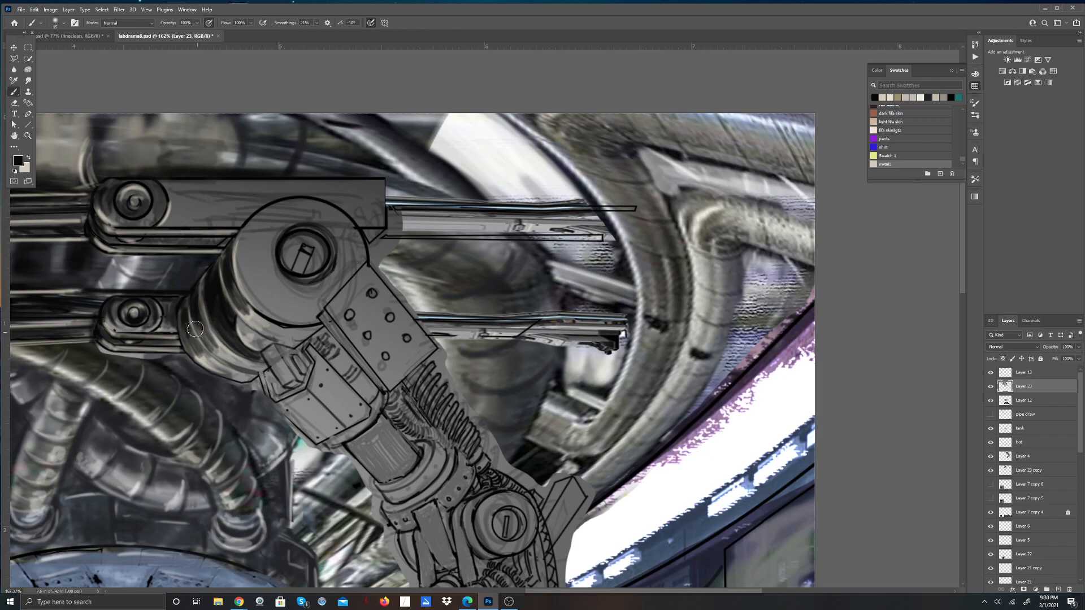
{"action": "mouse_move", "coordinate": [202, 345]}
{"action": "left_mouse_down"}
{"action": "mouse_move", "coordinate": [248, 375]}
{"action": "mouse_move", "coordinate": [241, 367]}
{"action": "left_mouse_up"}
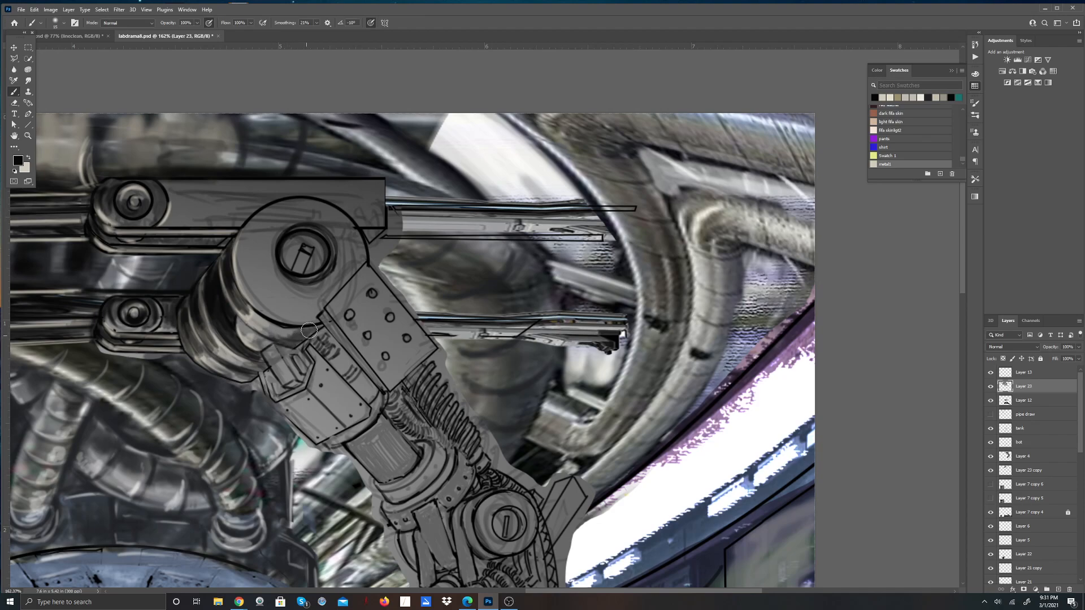
Step: Paint black shadows under the round shoulder joint and around the small angular clamp below it
{"action": "left_click_drag", "start_coordinate": [321, 326], "coordinate": [311, 334]}
{"action": "mouse_move", "coordinate": [271, 375]}
{"action": "left_mouse_down"}
{"action": "mouse_move", "coordinate": [278, 394]}
{"action": "mouse_move", "coordinate": [296, 384]}
{"action": "left_mouse_up"}
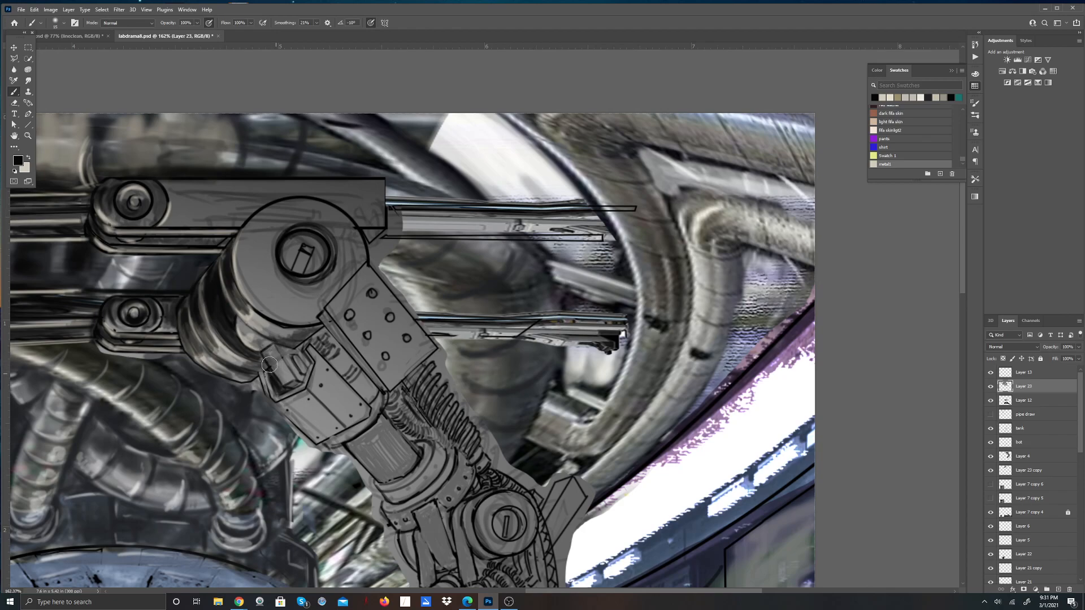
{"action": "left_click_drag", "start_coordinate": [270, 352], "coordinate": [267, 347]}
{"action": "mouse_move", "coordinate": [300, 366]}
{"action": "left_mouse_down"}
{"action": "mouse_move", "coordinate": [297, 357]}
{"action": "mouse_move", "coordinate": [304, 372]}
{"action": "left_mouse_up"}
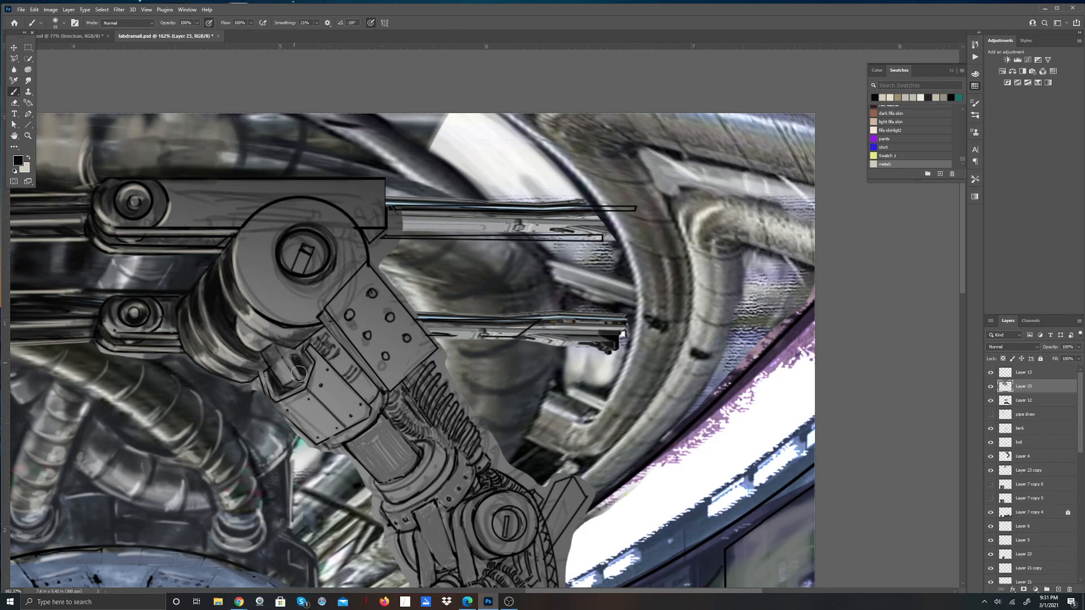
{"action": "left_click_drag", "start_coordinate": [300, 382], "coordinate": [303, 364]}
Step: Paint pale beige highlights on the small clamp's faces and the lower rim of the round shoulder joint
{"action": "key", "text": "x"}
{"action": "left_click_drag", "start_coordinate": [282, 361], "coordinate": [288, 378]}
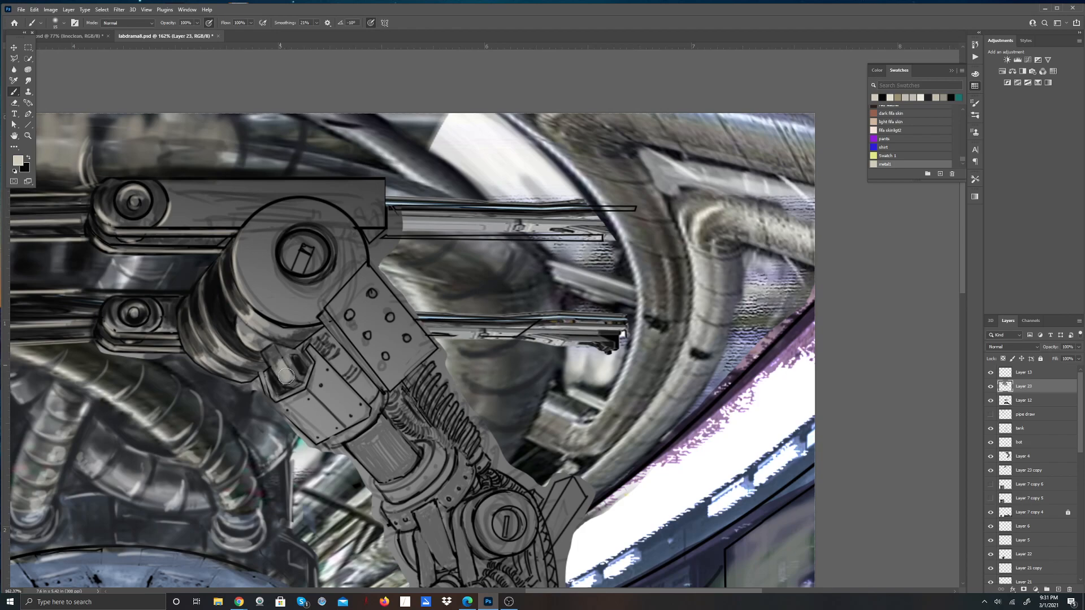
{"action": "left_click_drag", "start_coordinate": [273, 364], "coordinate": [290, 384]}
{"action": "mouse_move", "coordinate": [266, 377]}
{"action": "left_mouse_down"}
{"action": "mouse_move", "coordinate": [276, 398]}
{"action": "mouse_move", "coordinate": [300, 390]}
{"action": "mouse_move", "coordinate": [314, 358]}
{"action": "left_mouse_up"}
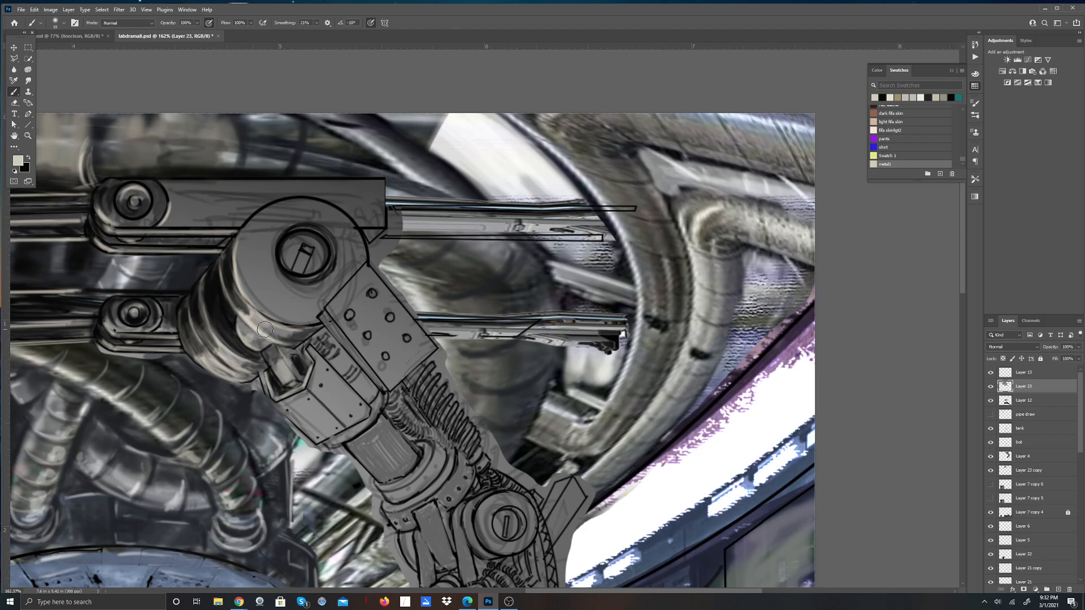
{"action": "mouse_move", "coordinate": [230, 299]}
{"action": "left_mouse_down"}
{"action": "mouse_move", "coordinate": [245, 325]}
{"action": "mouse_move", "coordinate": [226, 279]}
{"action": "mouse_move", "coordinate": [265, 341]}
{"action": "mouse_move", "coordinate": [237, 312]}
{"action": "mouse_move", "coordinate": [274, 342]}
{"action": "mouse_move", "coordinate": [237, 314]}
{"action": "mouse_move", "coordinate": [269, 337]}
{"action": "left_mouse_up"}
Step: Darken the collar's lower outer edge and touch up the small clamp's highlights, undoing the last stroke
{"action": "key", "text": "x"}
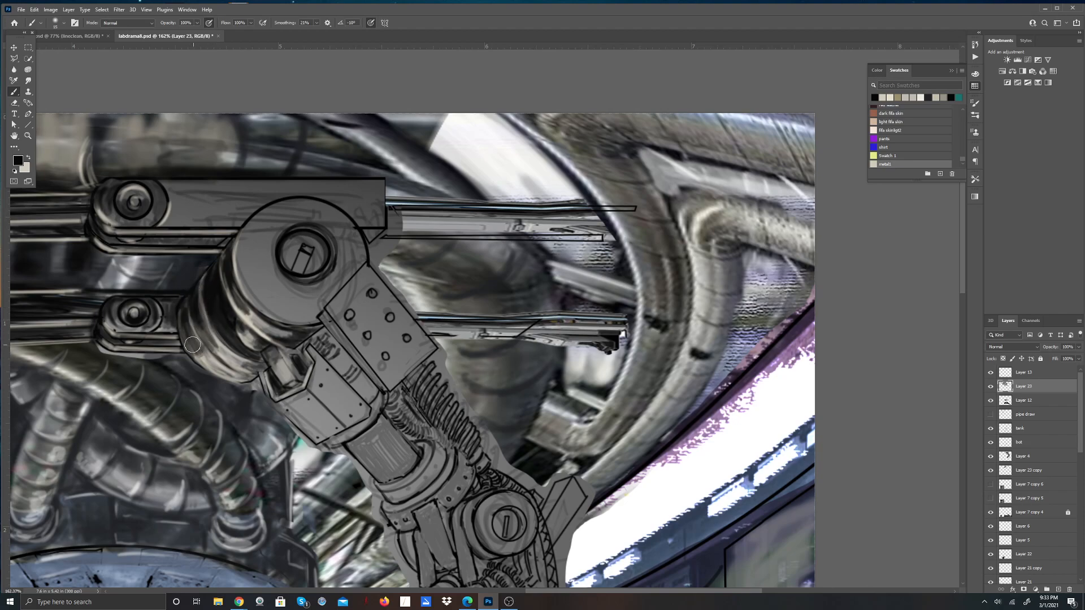
{"action": "mouse_move", "coordinate": [179, 330]}
{"action": "left_mouse_down"}
{"action": "mouse_move", "coordinate": [193, 356]}
{"action": "mouse_move", "coordinate": [238, 384]}
{"action": "left_mouse_up"}
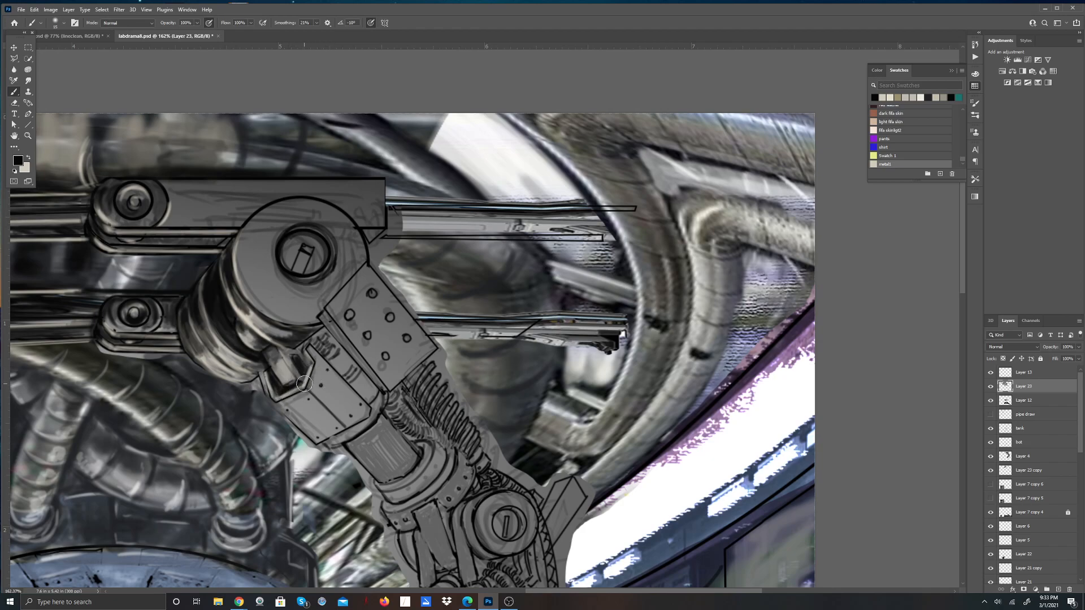
{"action": "key", "text": "x"}
{"action": "left_click_drag", "start_coordinate": [288, 385], "coordinate": [295, 379]}
{"action": "mouse_move", "coordinate": [270, 359]}
{"action": "left_mouse_down"}
{"action": "mouse_move", "coordinate": [284, 380]}
{"action": "mouse_move", "coordinate": [275, 352]}
{"action": "mouse_move", "coordinate": [291, 379]}
{"action": "mouse_move", "coordinate": [300, 361]}
{"action": "mouse_move", "coordinate": [288, 354]}
{"action": "mouse_move", "coordinate": [307, 370]}
{"action": "left_mouse_up"}
{"action": "key", "text": "ctrl+z"}
Step: Brighten the riveted angular housing below the clamp with pale beige strokes across its faces and edges
{"action": "mouse_move", "coordinate": [311, 443]}
{"action": "left_mouse_down"}
{"action": "mouse_move", "coordinate": [285, 415]}
{"action": "mouse_move", "coordinate": [314, 396]}
{"action": "left_mouse_up"}
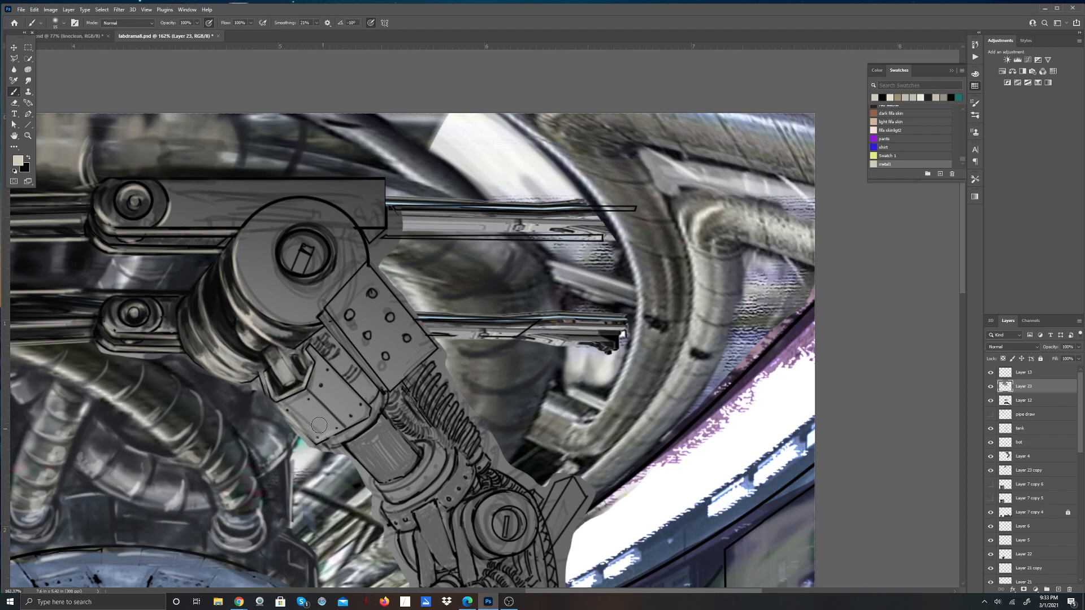
{"action": "mouse_move", "coordinate": [319, 440]}
{"action": "left_mouse_down"}
{"action": "mouse_move", "coordinate": [297, 403]}
{"action": "mouse_move", "coordinate": [308, 398]}
{"action": "mouse_move", "coordinate": [331, 419]}
{"action": "mouse_move", "coordinate": [321, 437]}
{"action": "mouse_move", "coordinate": [296, 391]}
{"action": "mouse_move", "coordinate": [283, 398]}
{"action": "mouse_move", "coordinate": [327, 380]}
{"action": "mouse_move", "coordinate": [319, 400]}
{"action": "mouse_move", "coordinate": [348, 429]}
{"action": "mouse_move", "coordinate": [334, 390]}
{"action": "mouse_move", "coordinate": [351, 420]}
{"action": "left_mouse_up"}
{"action": "mouse_move", "coordinate": [315, 382]}
{"action": "left_mouse_down"}
{"action": "mouse_move", "coordinate": [319, 361]}
{"action": "mouse_move", "coordinate": [353, 404]}
{"action": "mouse_move", "coordinate": [325, 367]}
{"action": "mouse_move", "coordinate": [347, 398]}
{"action": "mouse_move", "coordinate": [325, 376]}
{"action": "mouse_move", "coordinate": [330, 403]}
{"action": "mouse_move", "coordinate": [344, 415]}
{"action": "mouse_move", "coordinate": [344, 397]}
{"action": "mouse_move", "coordinate": [359, 407]}
{"action": "mouse_move", "coordinate": [321, 375]}
{"action": "mouse_move", "coordinate": [334, 385]}
{"action": "mouse_move", "coordinate": [312, 381]}
{"action": "mouse_move", "coordinate": [348, 411]}
{"action": "mouse_move", "coordinate": [359, 406]}
{"action": "mouse_move", "coordinate": [325, 434]}
{"action": "mouse_move", "coordinate": [385, 394]}
{"action": "left_mouse_up"}
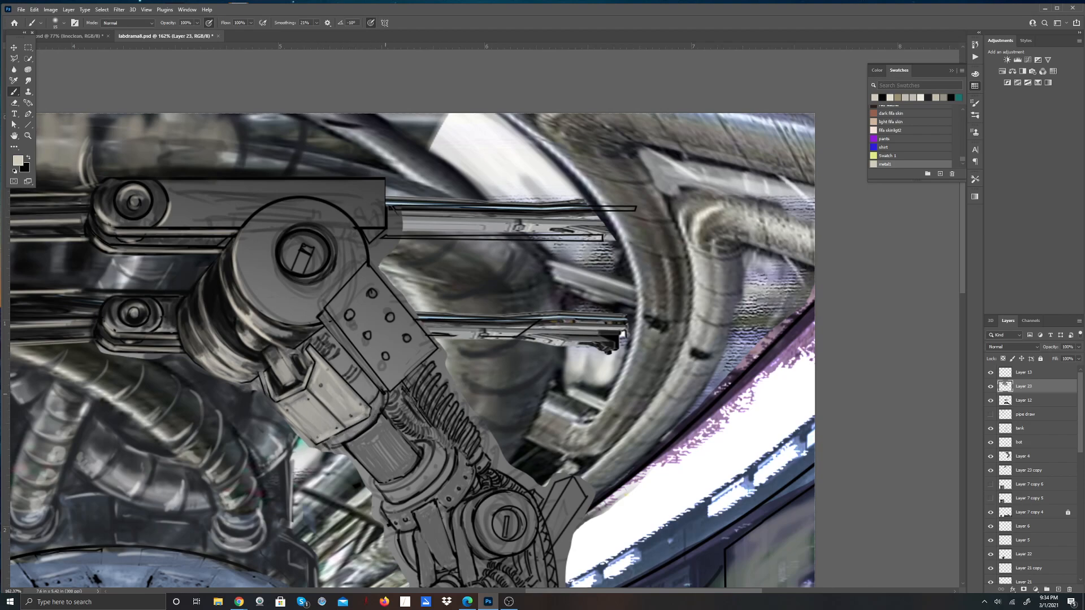
{"action": "mouse_move", "coordinate": [338, 429]}
{"action": "left_mouse_down"}
{"action": "mouse_move", "coordinate": [288, 415]}
{"action": "mouse_move", "coordinate": [310, 438]}
{"action": "left_mouse_up"}
{"action": "key", "text": "x"}
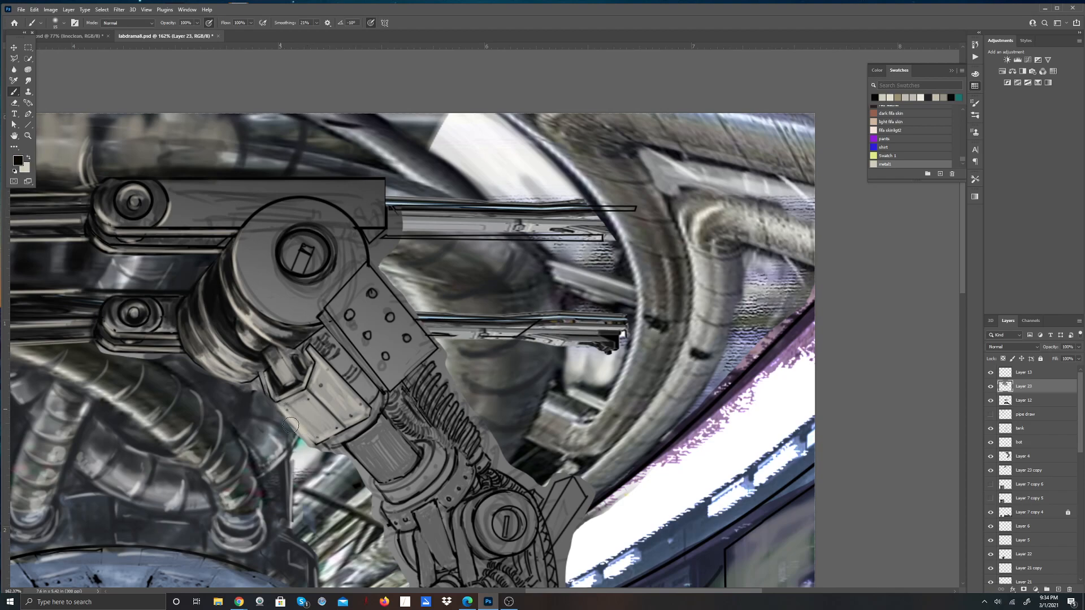
Step: Darken the lower edge of the riveted angular housing below the clamp with black brush strokes
{"action": "mouse_move", "coordinate": [283, 411]}
{"action": "left_mouse_down"}
{"action": "mouse_move", "coordinate": [312, 447]}
{"action": "mouse_move", "coordinate": [276, 409]}
{"action": "mouse_move", "coordinate": [314, 449]}
{"action": "mouse_move", "coordinate": [308, 439]}
{"action": "mouse_move", "coordinate": [315, 448]}
{"action": "mouse_move", "coordinate": [337, 433]}
{"action": "left_mouse_up"}
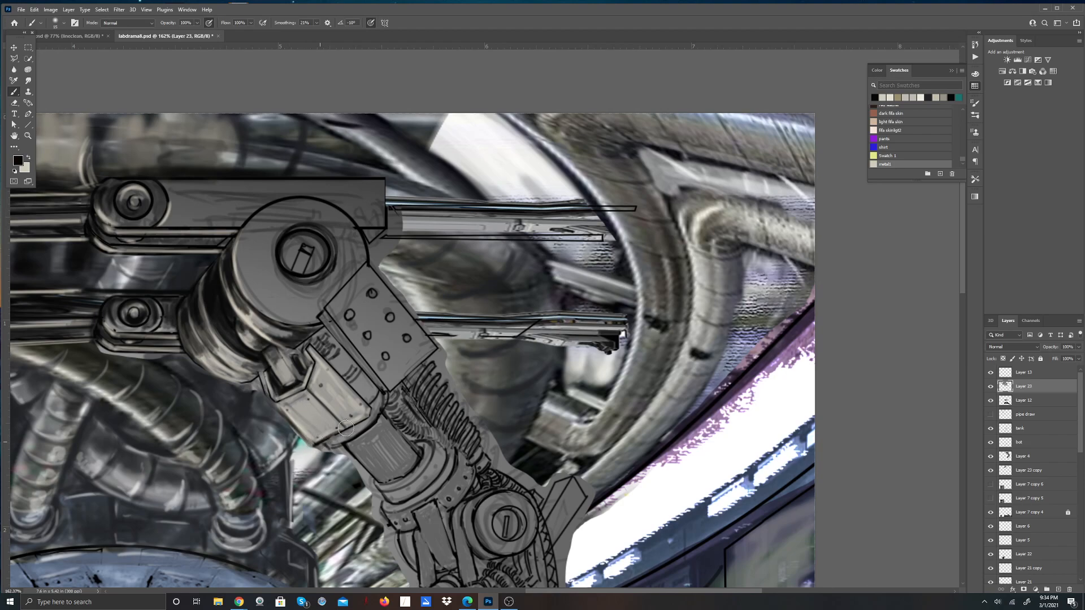
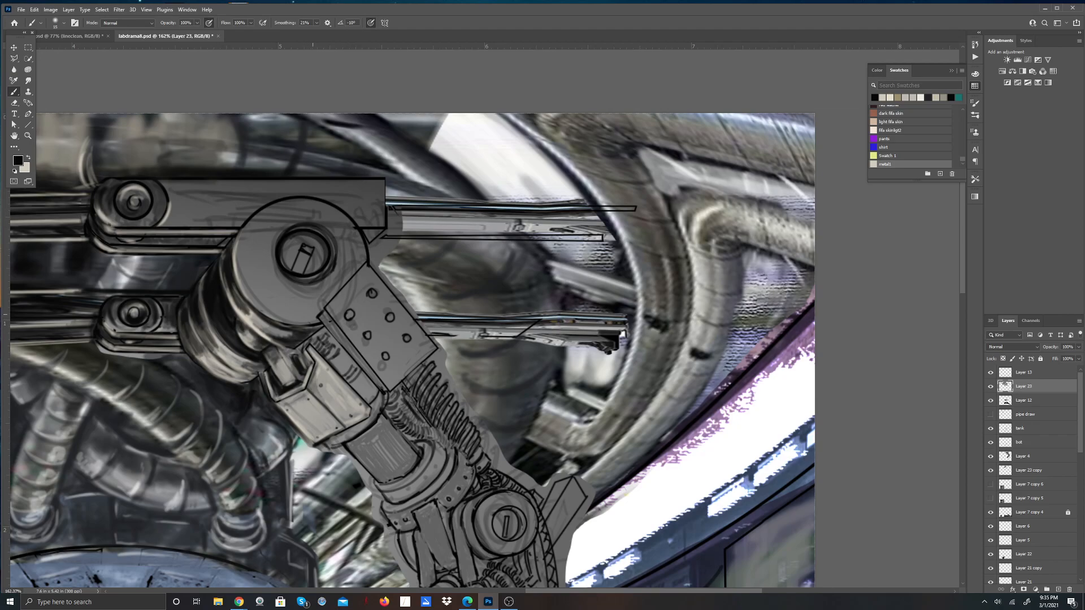
{"action": "scroll", "coordinate": [334, 358], "scroll_direction": "down", "scroll_amount": 5}
{"action": "scroll", "coordinate": [485, 382], "scroll_direction": "up", "scroll_amount": 2}
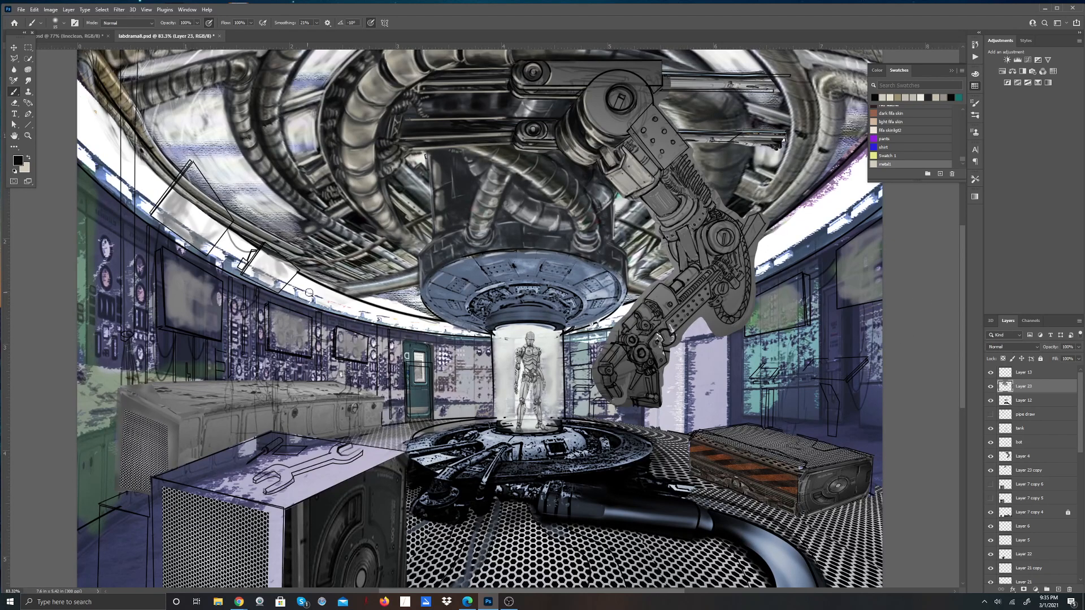
Step: Shade the flat plate of the upper ceiling beam beside its bolt with black, using a larger Soft Round brush
{"action": "left_click_drag", "start_coordinate": [731, 215], "coordinate": [520, 343]}
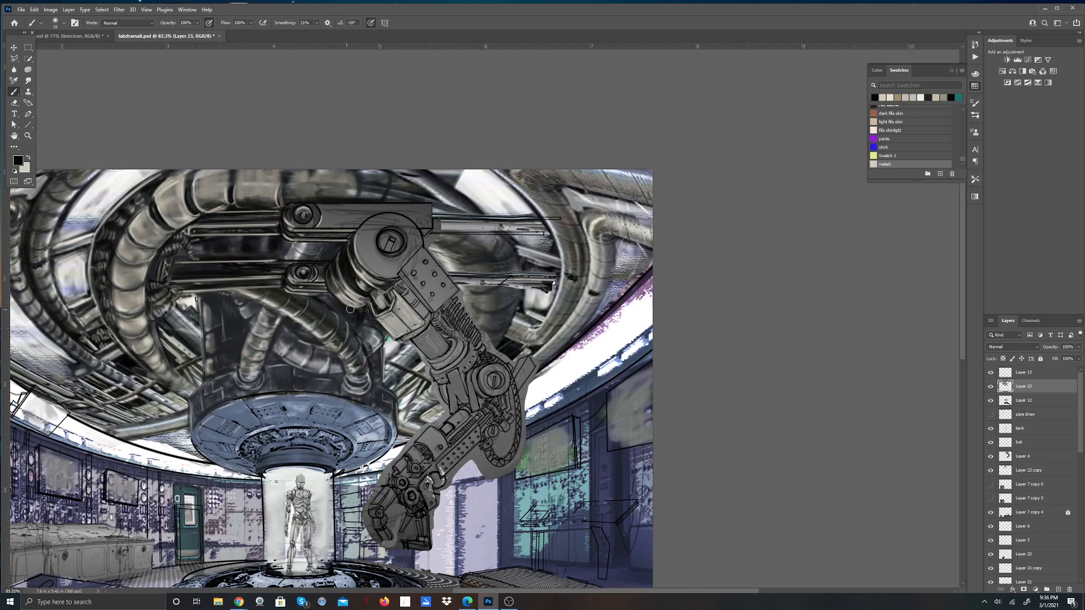
{"action": "left_click", "coordinate": [27, 137]}
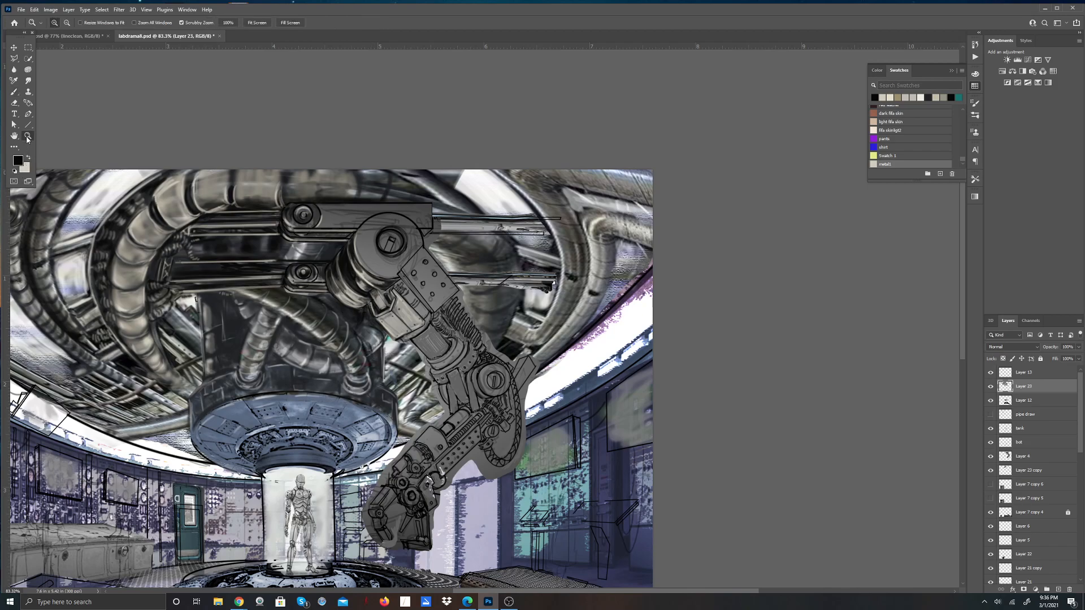
{"action": "left_click_drag", "start_coordinate": [304, 176], "coordinate": [315, 196]}
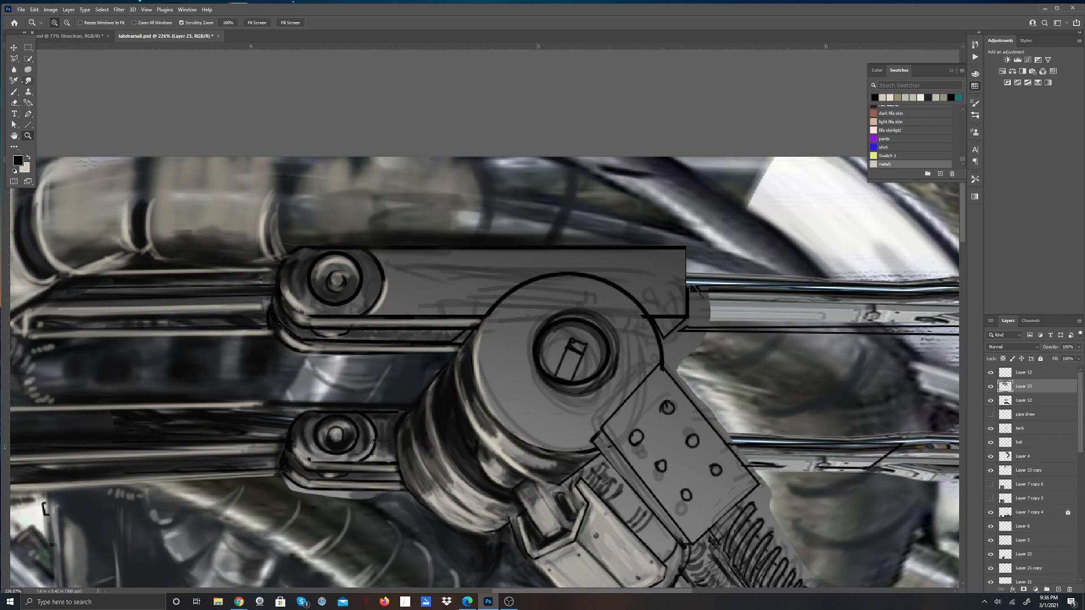
{"action": "left_click", "coordinate": [14, 92]}
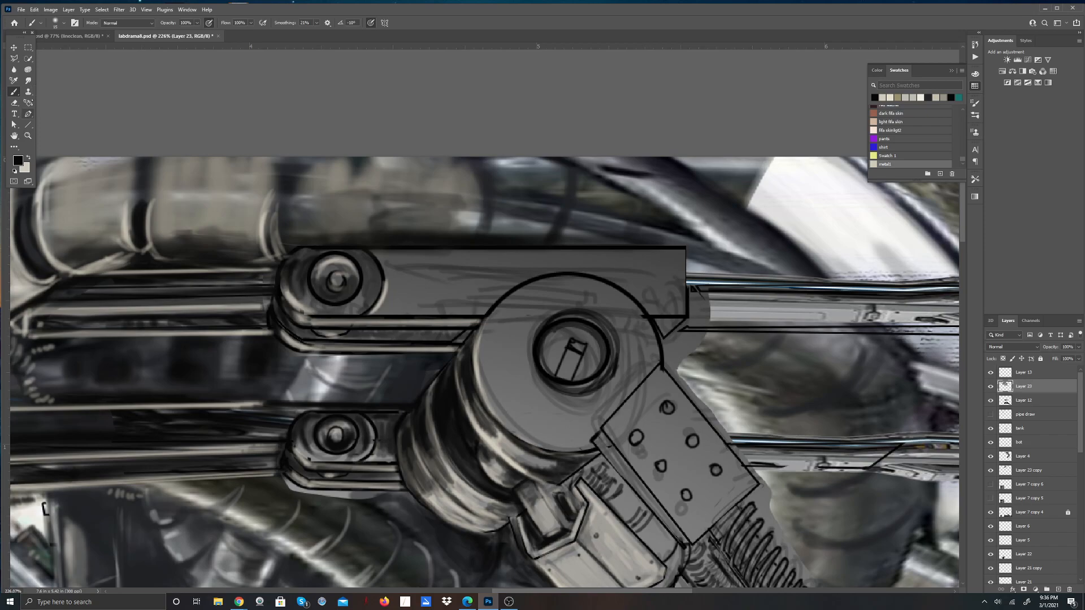
{"action": "left_click", "coordinate": [64, 23]}
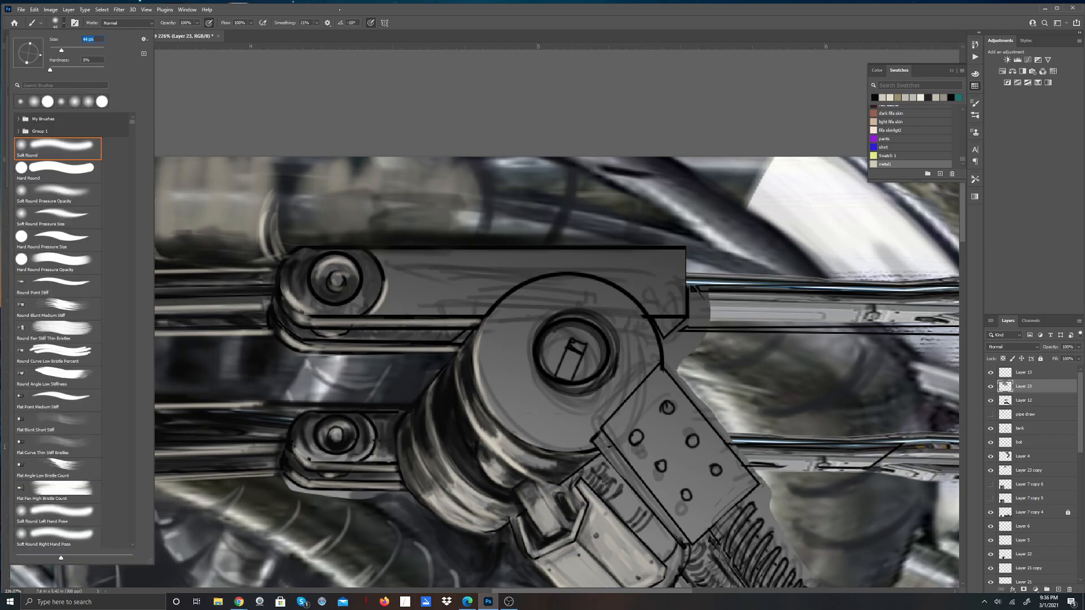
{"action": "key", "text": "Return"}
{"action": "mouse_move", "coordinate": [393, 295]}
{"action": "left_mouse_down"}
{"action": "mouse_move", "coordinate": [397, 276]}
{"action": "mouse_move", "coordinate": [391, 304]}
{"action": "mouse_move", "coordinate": [421, 291]}
{"action": "mouse_move", "coordinate": [414, 308]}
{"action": "mouse_move", "coordinate": [456, 299]}
{"action": "left_mouse_up"}
{"action": "mouse_move", "coordinate": [436, 261]}
{"action": "left_mouse_down"}
{"action": "mouse_move", "coordinate": [466, 261]}
{"action": "mouse_move", "coordinate": [392, 265]}
{"action": "mouse_move", "coordinate": [429, 278]}
{"action": "mouse_move", "coordinate": [421, 298]}
{"action": "mouse_move", "coordinate": [435, 304]}
{"action": "mouse_move", "coordinate": [488, 288]}
{"action": "mouse_move", "coordinate": [480, 313]}
{"action": "mouse_move", "coordinate": [520, 283]}
{"action": "mouse_move", "coordinate": [473, 304]}
{"action": "mouse_move", "coordinate": [536, 272]}
{"action": "mouse_move", "coordinate": [468, 284]}
{"action": "mouse_move", "coordinate": [579, 270]}
{"action": "mouse_move", "coordinate": [463, 277]}
{"action": "mouse_move", "coordinate": [578, 269]}
{"action": "mouse_move", "coordinate": [434, 272]}
{"action": "mouse_move", "coordinate": [594, 266]}
{"action": "mouse_move", "coordinate": [440, 257]}
{"action": "mouse_move", "coordinate": [640, 264]}
{"action": "mouse_move", "coordinate": [442, 258]}
{"action": "mouse_move", "coordinate": [598, 262]}
{"action": "mouse_move", "coordinate": [467, 286]}
{"action": "mouse_move", "coordinate": [485, 284]}
{"action": "mouse_move", "coordinate": [485, 295]}
{"action": "mouse_move", "coordinate": [447, 307]}
{"action": "left_mouse_up"}
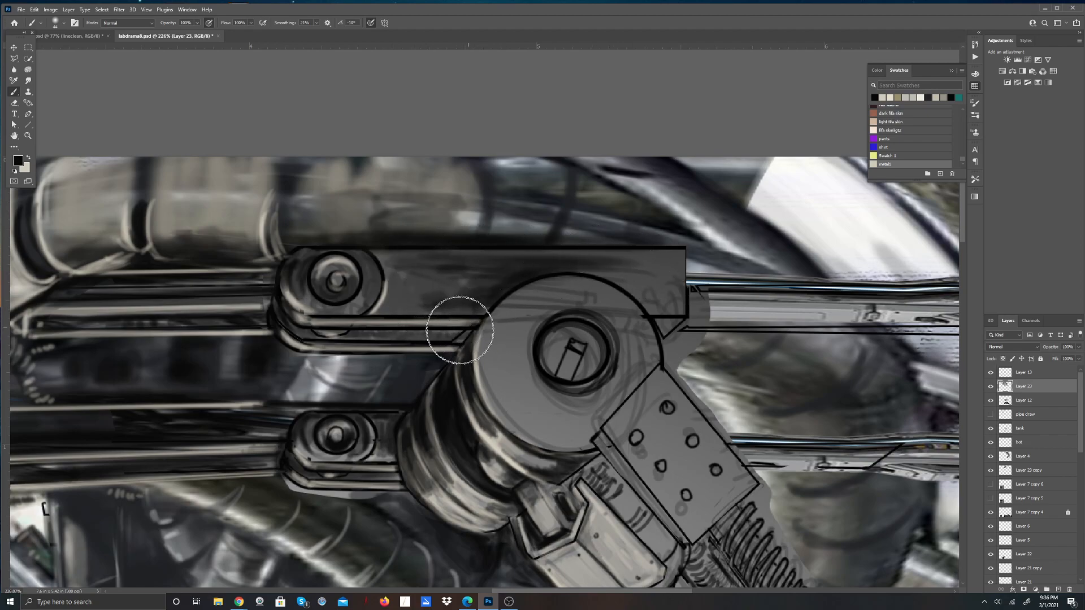
Step: Extend the soft black shading around the round shoulder joint, into the gap between the beams and to the plate's far end
{"action": "mouse_move", "coordinate": [462, 325]}
{"action": "left_mouse_down"}
{"action": "mouse_move", "coordinate": [453, 349]}
{"action": "mouse_move", "coordinate": [430, 352]}
{"action": "mouse_move", "coordinate": [479, 325]}
{"action": "mouse_move", "coordinate": [452, 329]}
{"action": "left_mouse_up"}
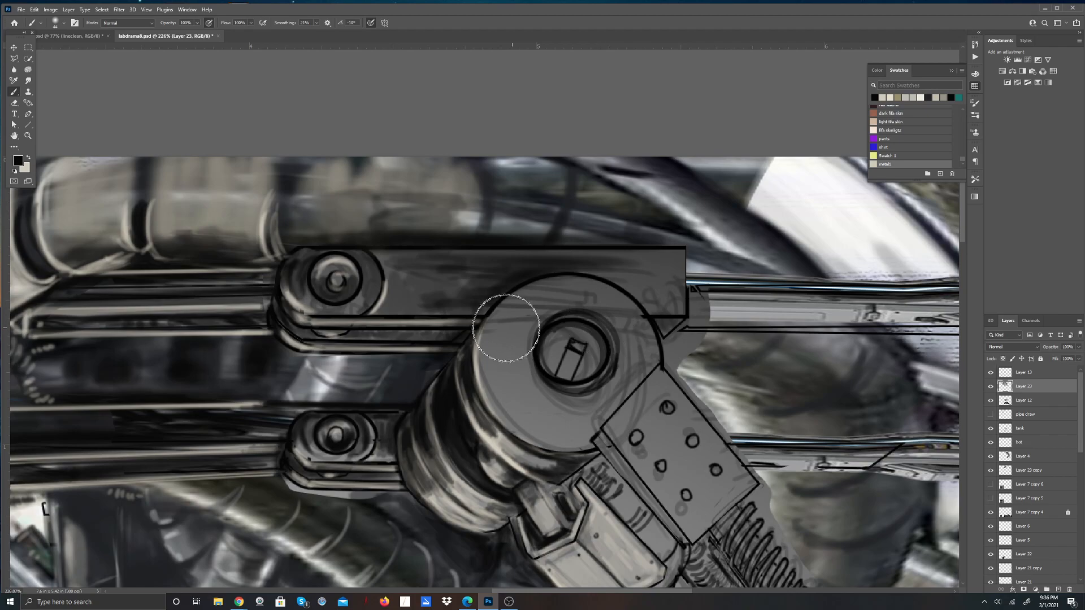
{"action": "mouse_move", "coordinate": [418, 336]}
{"action": "left_mouse_down"}
{"action": "mouse_move", "coordinate": [446, 331]}
{"action": "mouse_move", "coordinate": [390, 331]}
{"action": "mouse_move", "coordinate": [420, 332]}
{"action": "left_mouse_up"}
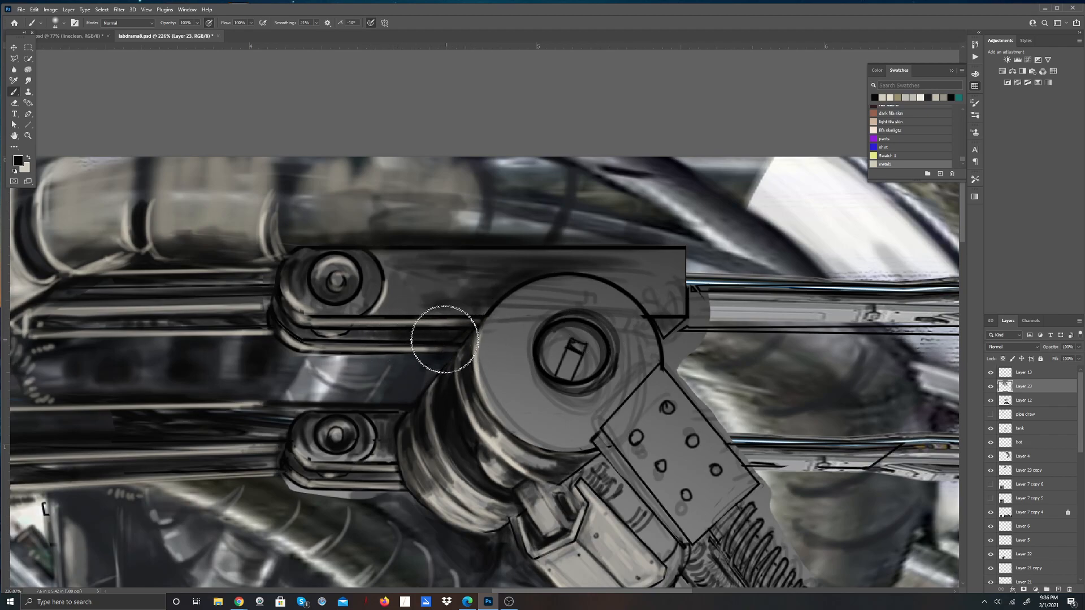
{"action": "mouse_move", "coordinate": [391, 469]}
{"action": "left_mouse_down"}
{"action": "mouse_move", "coordinate": [388, 461]}
{"action": "mouse_move", "coordinate": [394, 483]}
{"action": "mouse_move", "coordinate": [389, 414]}
{"action": "mouse_move", "coordinate": [411, 380]}
{"action": "mouse_move", "coordinate": [407, 388]}
{"action": "mouse_move", "coordinate": [436, 370]}
{"action": "mouse_move", "coordinate": [401, 375]}
{"action": "mouse_move", "coordinate": [412, 368]}
{"action": "mouse_move", "coordinate": [375, 389]}
{"action": "mouse_move", "coordinate": [439, 362]}
{"action": "mouse_move", "coordinate": [422, 363]}
{"action": "mouse_move", "coordinate": [409, 394]}
{"action": "left_mouse_up"}
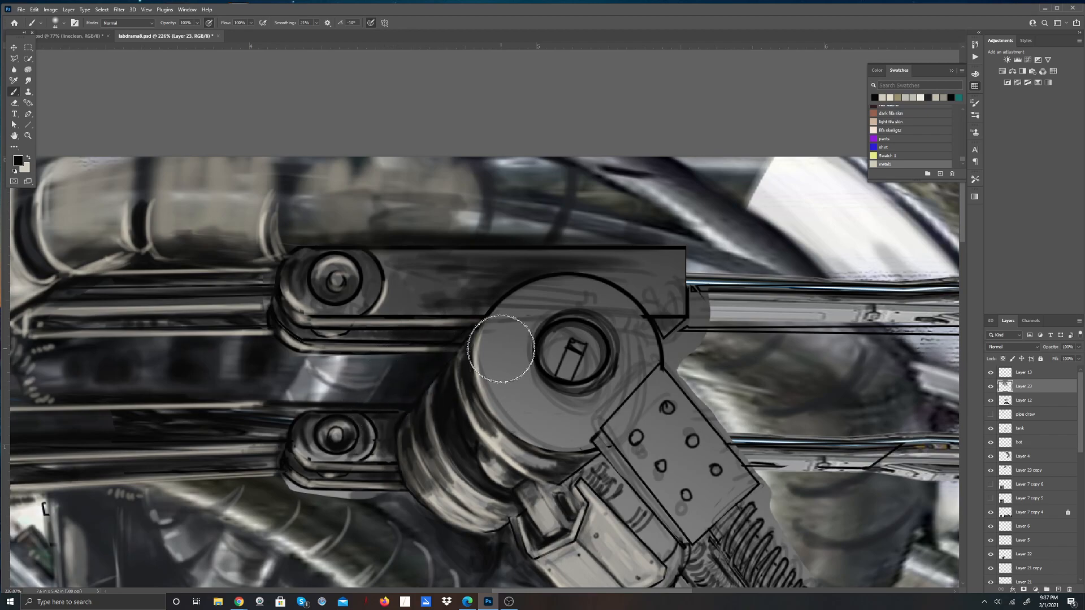
{"action": "mouse_move", "coordinate": [480, 287]}
{"action": "left_mouse_down"}
{"action": "mouse_move", "coordinate": [405, 285]}
{"action": "mouse_move", "coordinate": [411, 267]}
{"action": "mouse_move", "coordinate": [420, 287]}
{"action": "mouse_move", "coordinate": [427, 277]}
{"action": "mouse_move", "coordinate": [444, 288]}
{"action": "mouse_move", "coordinate": [451, 275]}
{"action": "mouse_move", "coordinate": [462, 297]}
{"action": "mouse_move", "coordinate": [423, 289]}
{"action": "mouse_move", "coordinate": [406, 305]}
{"action": "mouse_move", "coordinate": [477, 313]}
{"action": "mouse_move", "coordinate": [476, 284]}
{"action": "mouse_move", "coordinate": [407, 256]}
{"action": "mouse_move", "coordinate": [621, 263]}
{"action": "mouse_move", "coordinate": [592, 274]}
{"action": "mouse_move", "coordinate": [644, 293]}
{"action": "mouse_move", "coordinate": [648, 280]}
{"action": "mouse_move", "coordinate": [676, 288]}
{"action": "mouse_move", "coordinate": [673, 267]}
{"action": "mouse_move", "coordinate": [630, 259]}
{"action": "mouse_move", "coordinate": [649, 274]}
{"action": "mouse_move", "coordinate": [679, 258]}
{"action": "mouse_move", "coordinate": [645, 266]}
{"action": "mouse_move", "coordinate": [658, 280]}
{"action": "mouse_move", "coordinate": [613, 275]}
{"action": "mouse_move", "coordinate": [645, 304]}
{"action": "mouse_move", "coordinate": [573, 272]}
{"action": "mouse_move", "coordinate": [586, 265]}
{"action": "mouse_move", "coordinate": [675, 309]}
{"action": "mouse_move", "coordinate": [676, 323]}
{"action": "mouse_move", "coordinate": [665, 310]}
{"action": "mouse_move", "coordinate": [662, 327]}
{"action": "mouse_move", "coordinate": [659, 318]}
{"action": "mouse_move", "coordinate": [668, 322]}
{"action": "mouse_move", "coordinate": [657, 344]}
{"action": "left_mouse_up"}
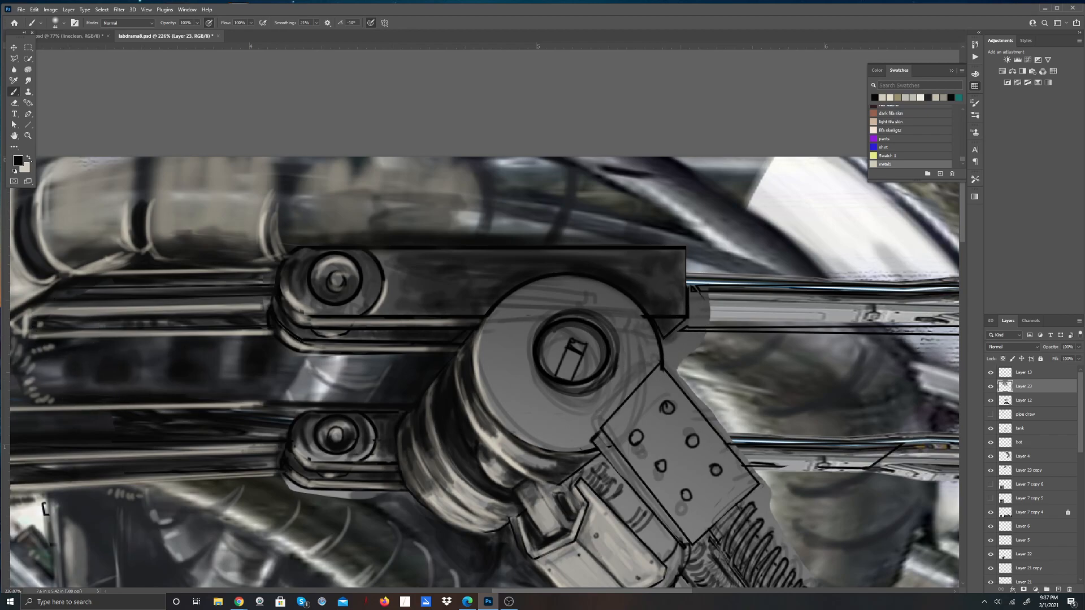
{"action": "mouse_move", "coordinate": [666, 323]}
{"action": "left_mouse_down"}
{"action": "mouse_move", "coordinate": [678, 322]}
{"action": "mouse_move", "coordinate": [665, 337]}
{"action": "mouse_move", "coordinate": [682, 319]}
{"action": "mouse_move", "coordinate": [649, 314]}
{"action": "mouse_move", "coordinate": [678, 310]}
{"action": "mouse_move", "coordinate": [672, 269]}
{"action": "left_mouse_up"}
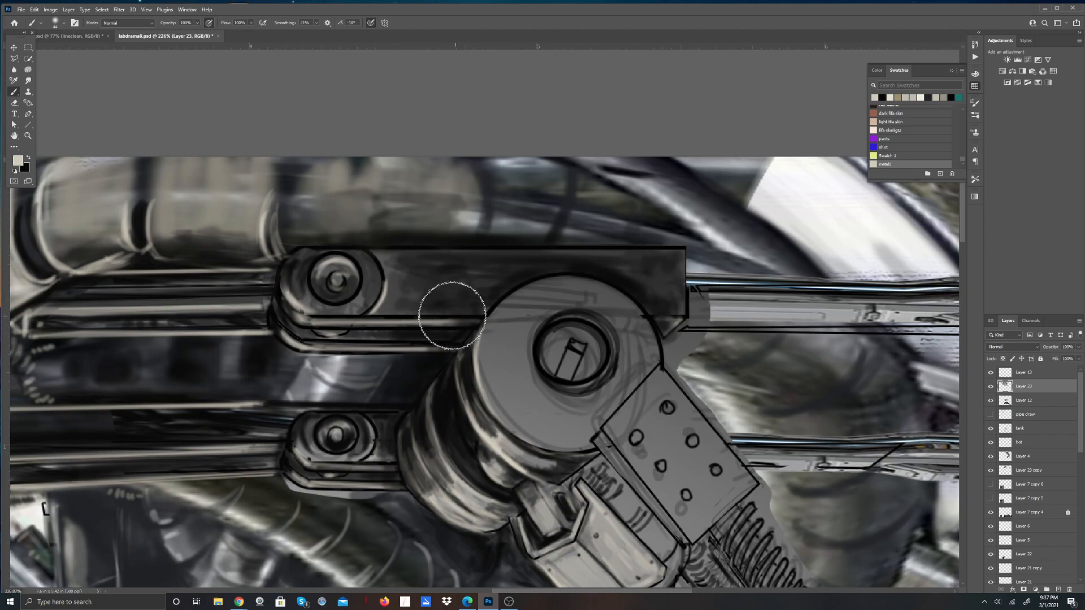
Step: Paint faint pale beige highlights on the upper beam's plate and smudge them into the dark shading
{"action": "left_click_drag", "start_coordinate": [434, 319], "coordinate": [480, 319]}
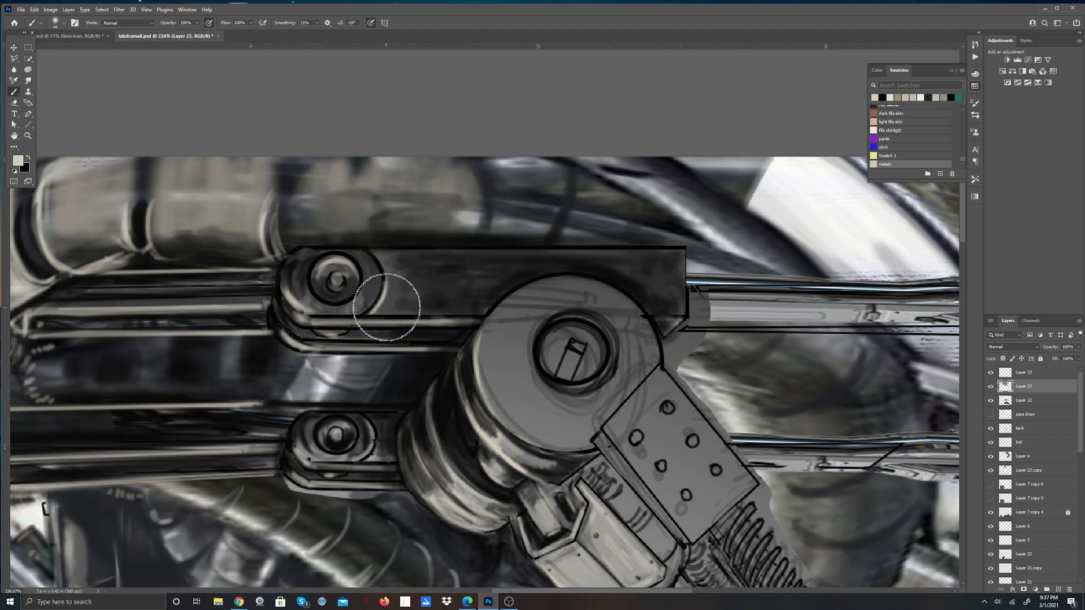
{"action": "mouse_move", "coordinate": [392, 304]}
{"action": "left_mouse_down"}
{"action": "mouse_move", "coordinate": [448, 305]}
{"action": "mouse_move", "coordinate": [445, 291]}
{"action": "mouse_move", "coordinate": [412, 282]}
{"action": "left_mouse_up"}
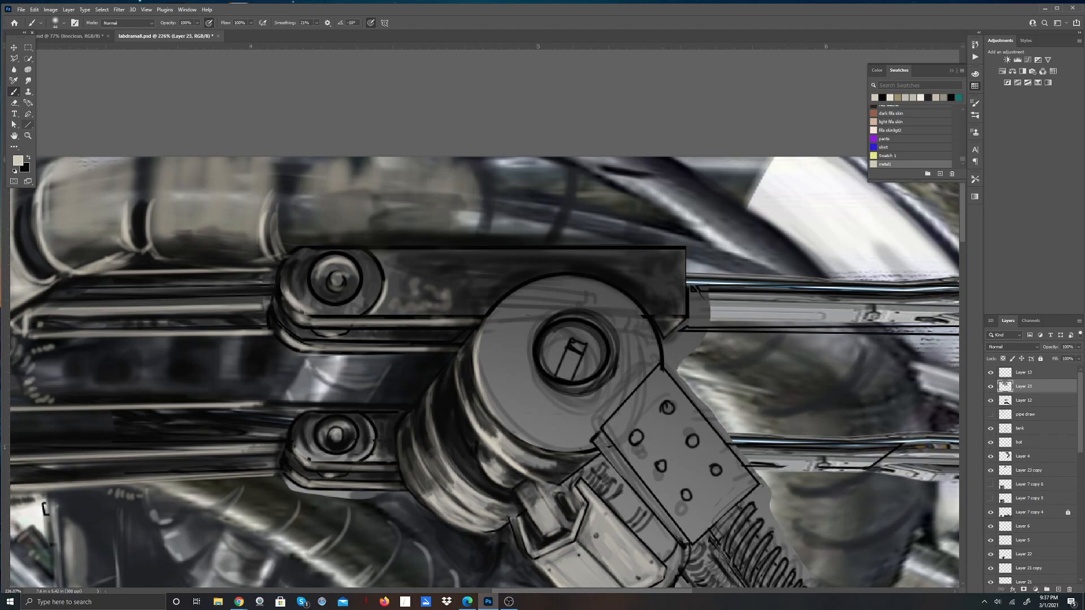
{"action": "left_click", "coordinate": [28, 80]}
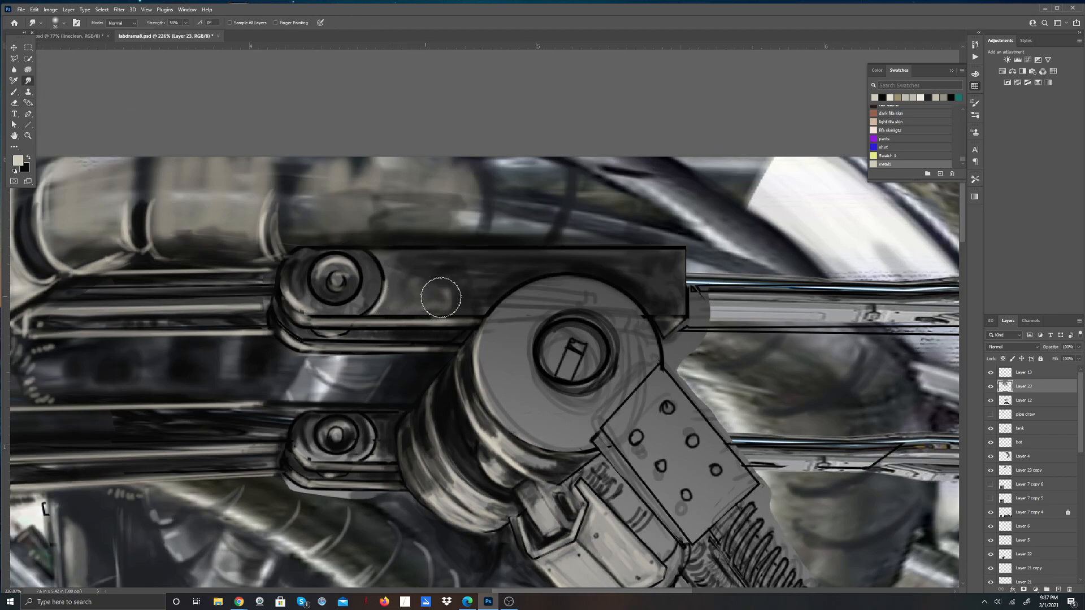
{"action": "mouse_move", "coordinate": [459, 279]}
{"action": "left_mouse_down"}
{"action": "mouse_move", "coordinate": [454, 301]}
{"action": "mouse_move", "coordinate": [448, 283]}
{"action": "mouse_move", "coordinate": [420, 273]}
{"action": "mouse_move", "coordinate": [461, 290]}
{"action": "left_mouse_up"}
{"action": "left_click_drag", "start_coordinate": [396, 267], "coordinate": [405, 281]}
{"action": "mouse_move", "coordinate": [481, 281]}
{"action": "left_mouse_down"}
{"action": "mouse_move", "coordinate": [477, 290]}
{"action": "mouse_move", "coordinate": [482, 274]}
{"action": "left_mouse_up"}
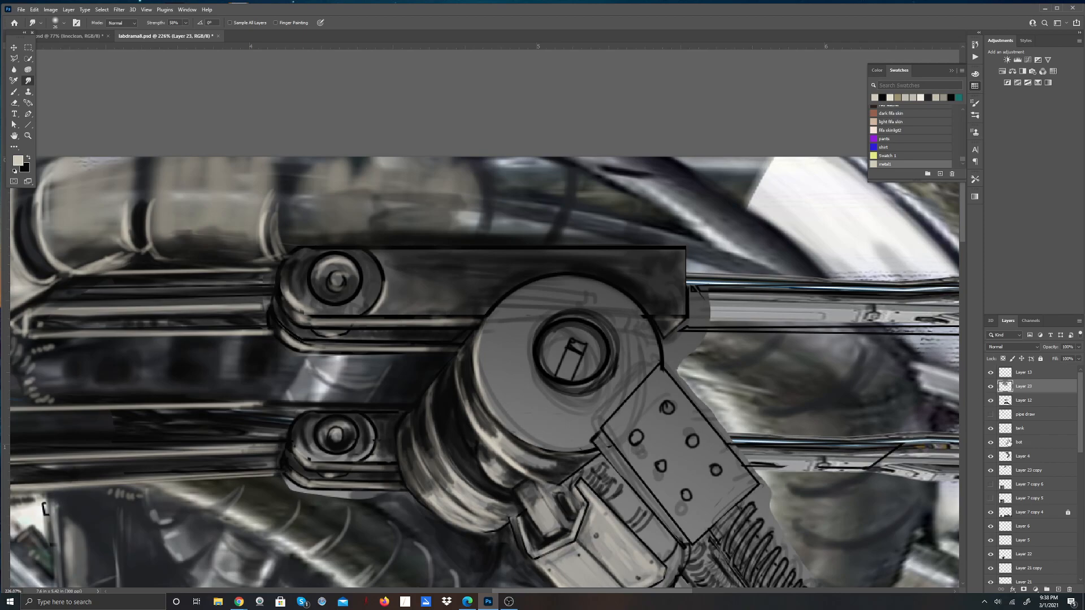
Step: Check what Layer 4 contains by toggling its visibility, and smudge the sketch lines on the round shoulder joint there
{"action": "left_click", "coordinate": [991, 457]}
{"action": "left_click", "coordinate": [991, 457]}
{"action": "left_click", "coordinate": [1020, 459]}
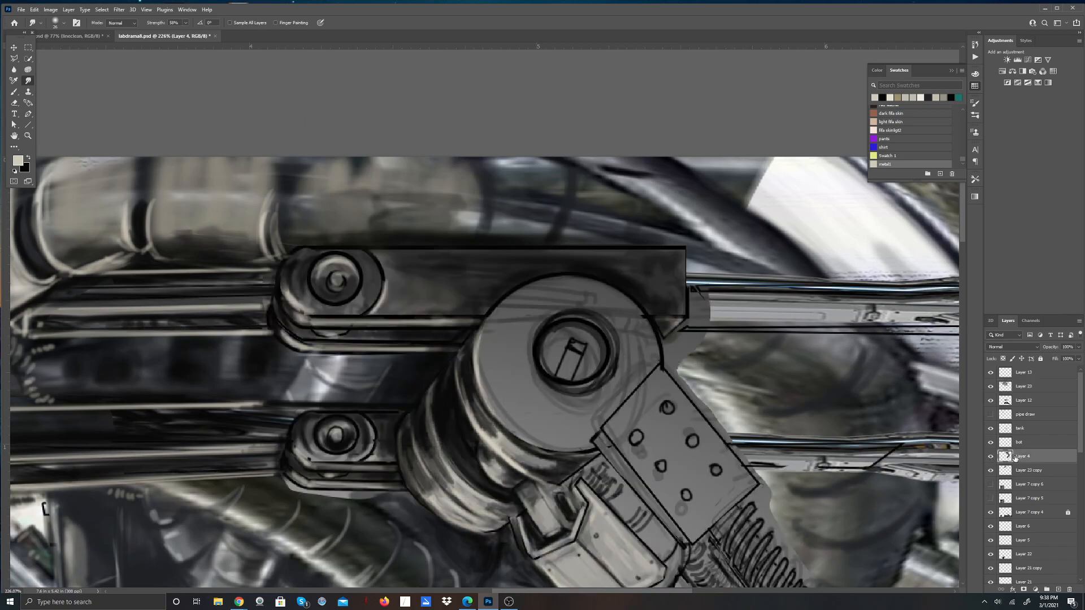
{"action": "left_click", "coordinate": [990, 457]}
{"action": "left_click", "coordinate": [991, 457]}
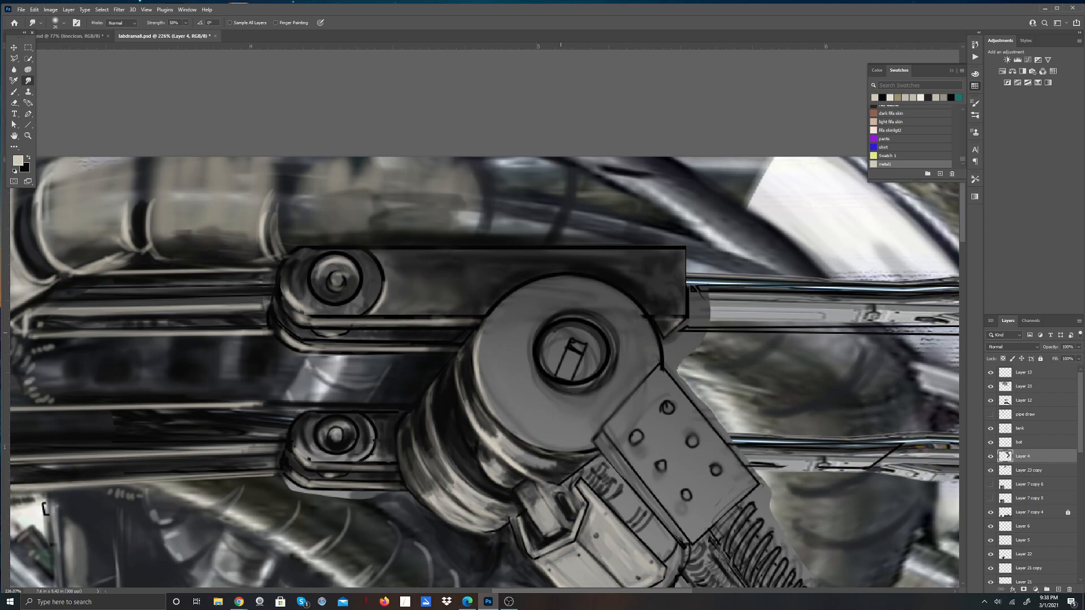
{"action": "mouse_move", "coordinate": [551, 339]}
{"action": "left_mouse_down"}
{"action": "mouse_move", "coordinate": [581, 334]}
{"action": "mouse_move", "coordinate": [591, 355]}
{"action": "mouse_move", "coordinate": [588, 365]}
{"action": "mouse_move", "coordinate": [549, 364]}
{"action": "left_mouse_up"}
Step: Smudge away the grey overspill on Layer 4 behind the upper beam's end and beside the riveted arm plate
{"action": "scroll", "coordinate": [593, 477], "scroll_direction": "down", "scroll_amount": 5}
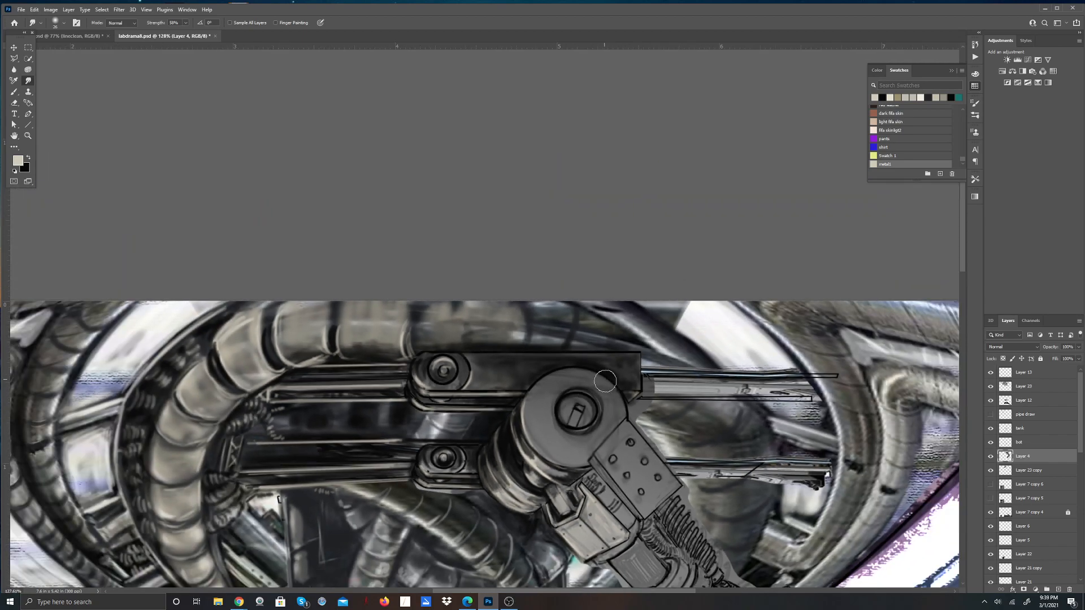
{"action": "scroll", "coordinate": [603, 380], "scroll_direction": "up", "scroll_amount": 5}
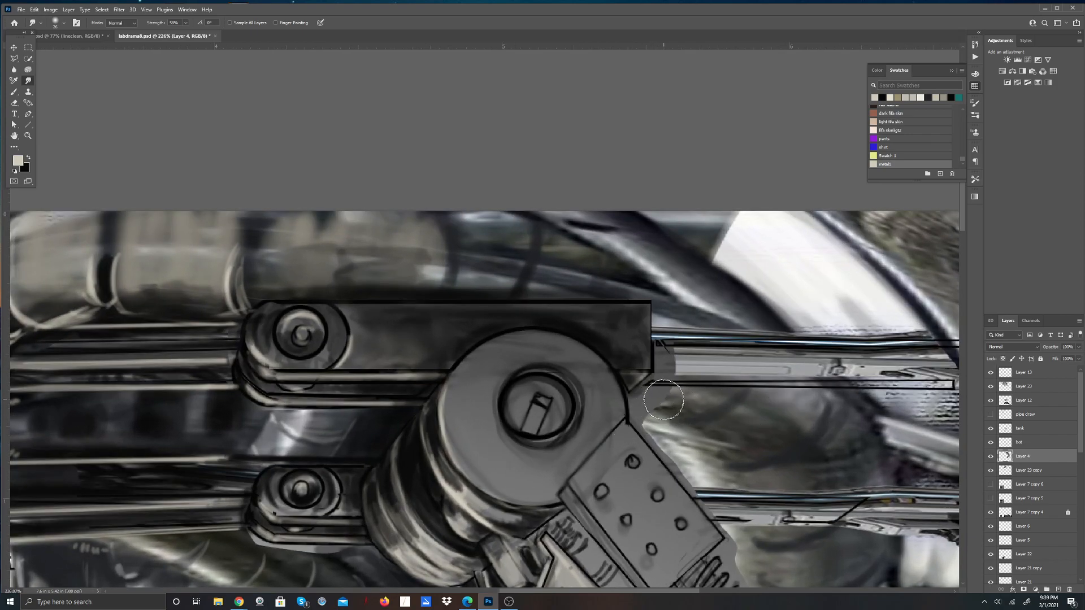
{"action": "mouse_move", "coordinate": [665, 389]}
{"action": "left_mouse_down"}
{"action": "mouse_move", "coordinate": [634, 418]}
{"action": "mouse_move", "coordinate": [657, 397]}
{"action": "left_mouse_up"}
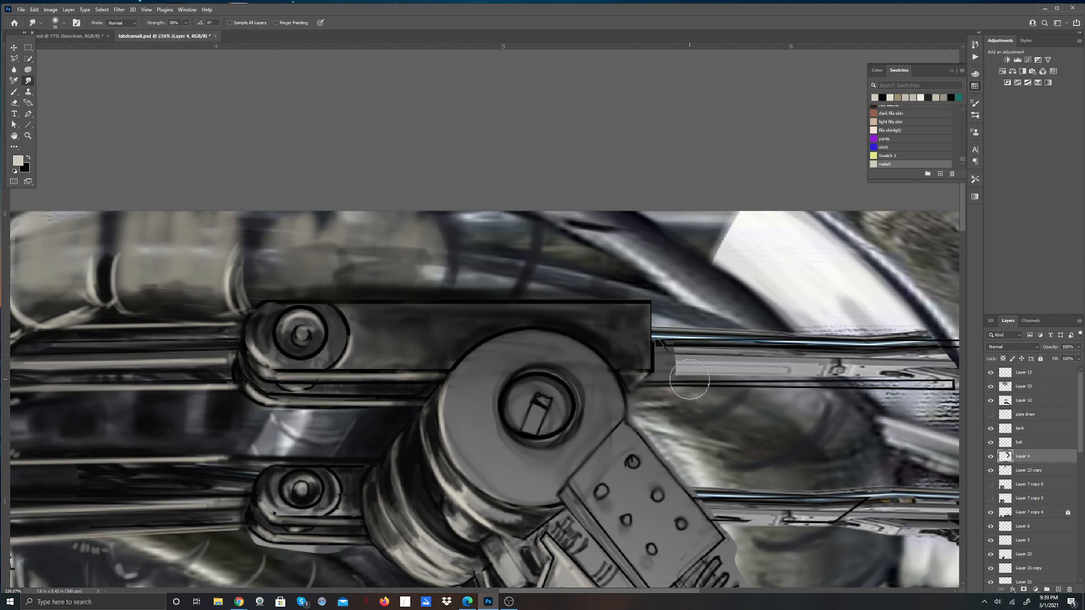
{"action": "mouse_move", "coordinate": [662, 360]}
{"action": "left_mouse_down"}
{"action": "mouse_move", "coordinate": [690, 360]}
{"action": "mouse_move", "coordinate": [676, 354]}
{"action": "mouse_move", "coordinate": [778, 396]}
{"action": "mouse_move", "coordinate": [671, 387]}
{"action": "mouse_move", "coordinate": [643, 414]}
{"action": "left_mouse_up"}
{"action": "left_click_drag", "start_coordinate": [388, 535], "coordinate": [390, 503]}
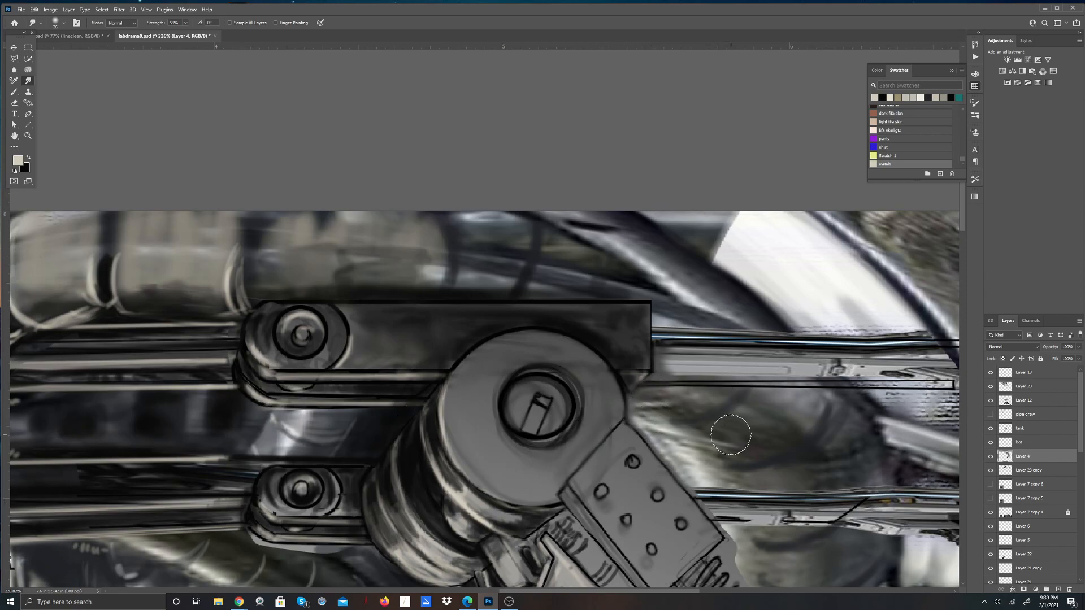
{"action": "mouse_move", "coordinate": [751, 548]}
{"action": "left_mouse_down"}
{"action": "mouse_move", "coordinate": [737, 570]}
{"action": "mouse_move", "coordinate": [753, 552]}
{"action": "left_mouse_up"}
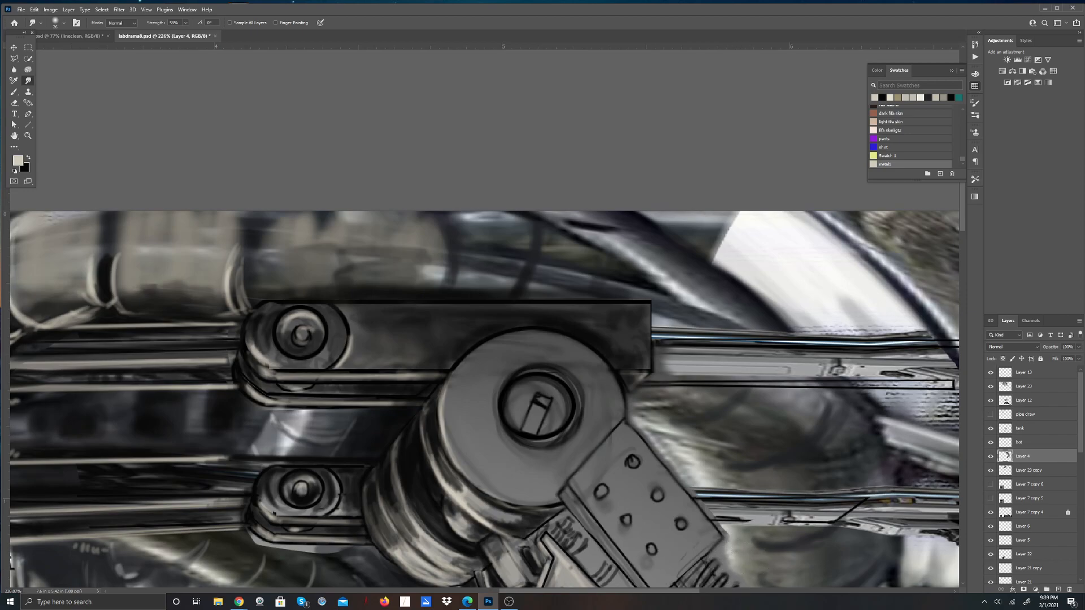
Step: Check what Layer 23 contains by toggling its visibility, and make Layer 12 the active layer
{"action": "left_click", "coordinate": [1024, 387]}
{"action": "left_click", "coordinate": [991, 387]}
{"action": "left_click", "coordinate": [990, 387]}
{"action": "left_click", "coordinate": [1024, 400]}
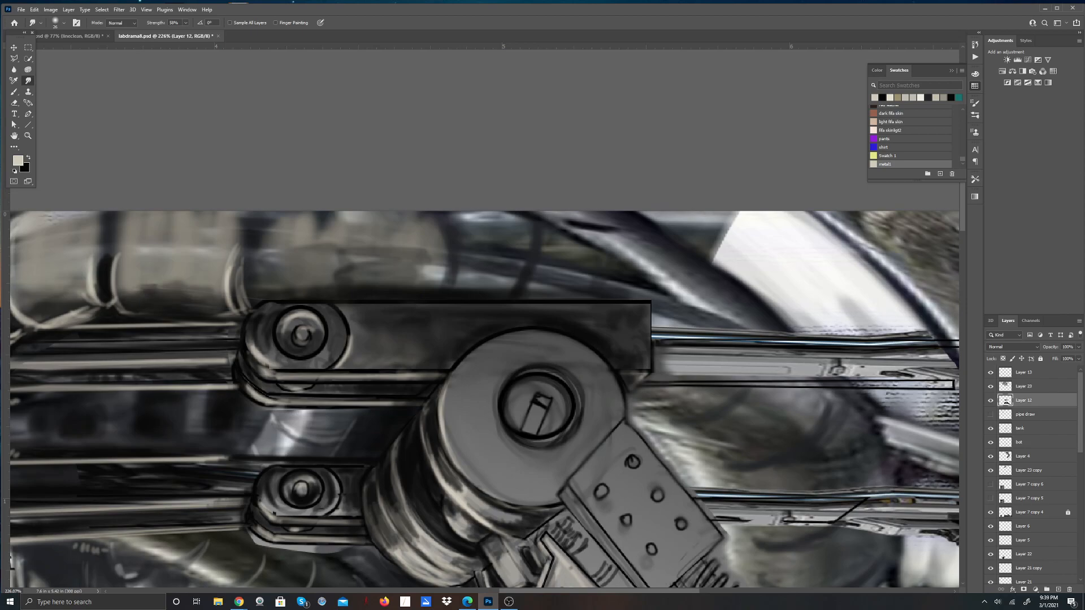
Step: Examine the whole lab illustration, from the ceiling pipes to the robotic arm and the central tank
{"action": "scroll", "coordinate": [931, 377], "scroll_direction": "down", "scroll_amount": 6}
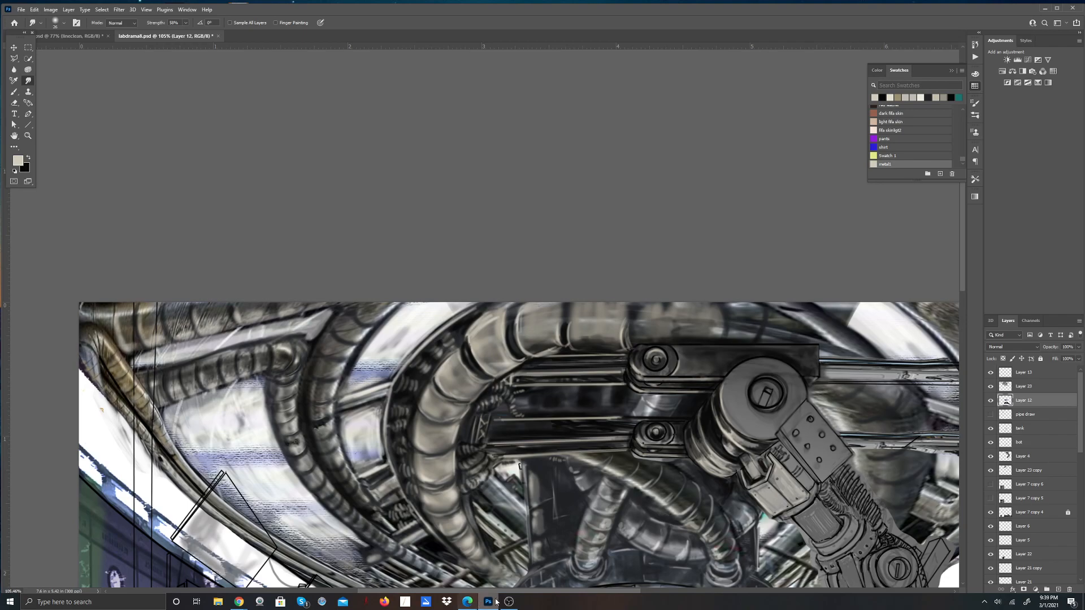
{"action": "scroll", "coordinate": [575, 583], "scroll_direction": "right", "scroll_amount": 3}
{"action": "scroll", "coordinate": [575, 584], "scroll_direction": "down", "scroll_amount": 4}
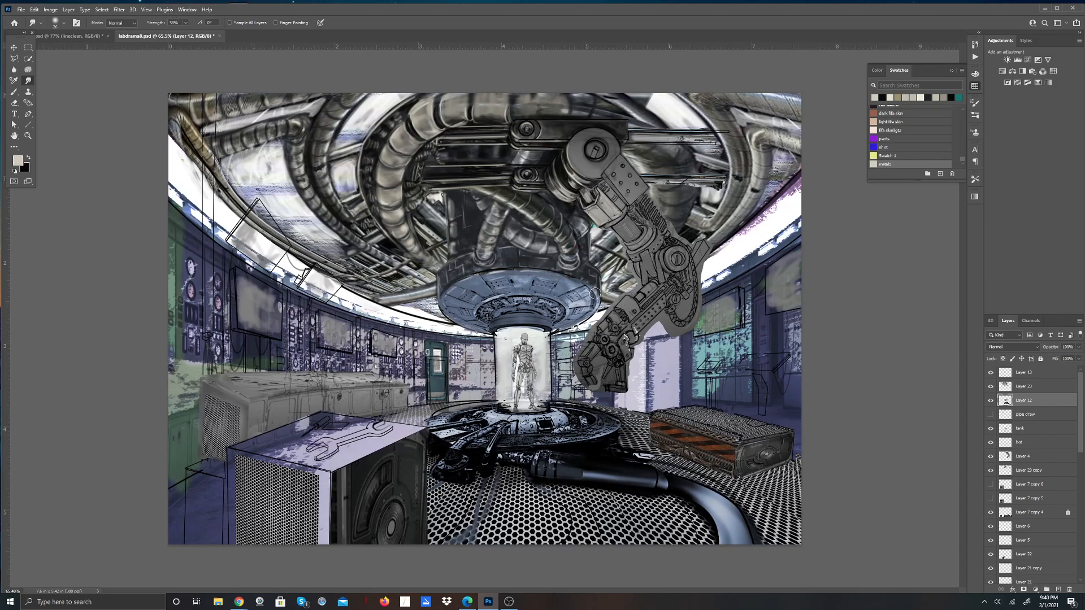
{"action": "scroll", "coordinate": [486, 286], "scroll_direction": "up", "scroll_amount": 4}
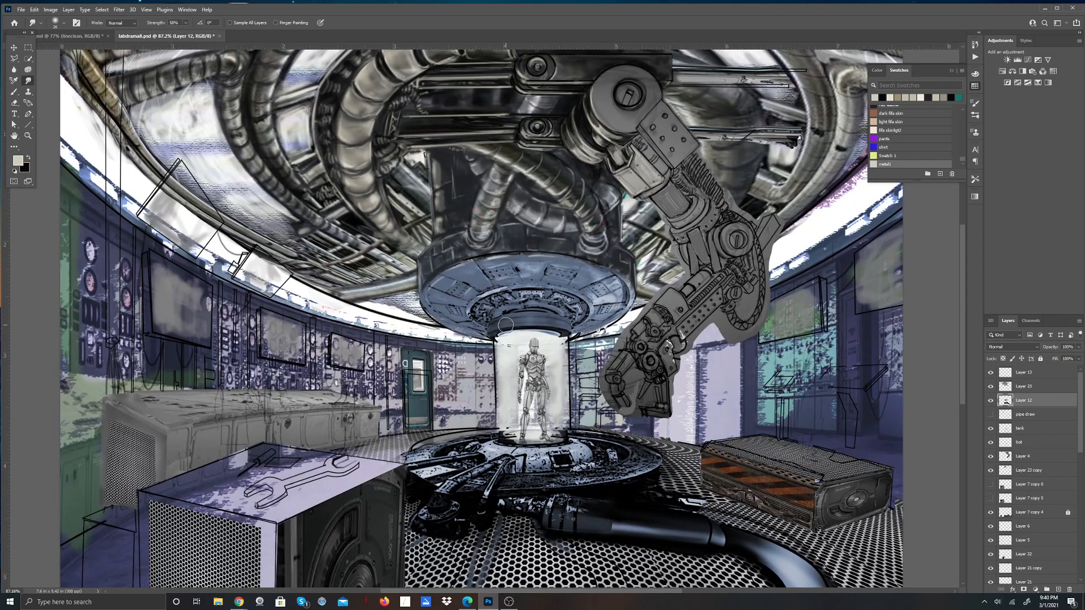
{"action": "scroll", "coordinate": [506, 326], "scroll_direction": "down", "scroll_amount": 7}
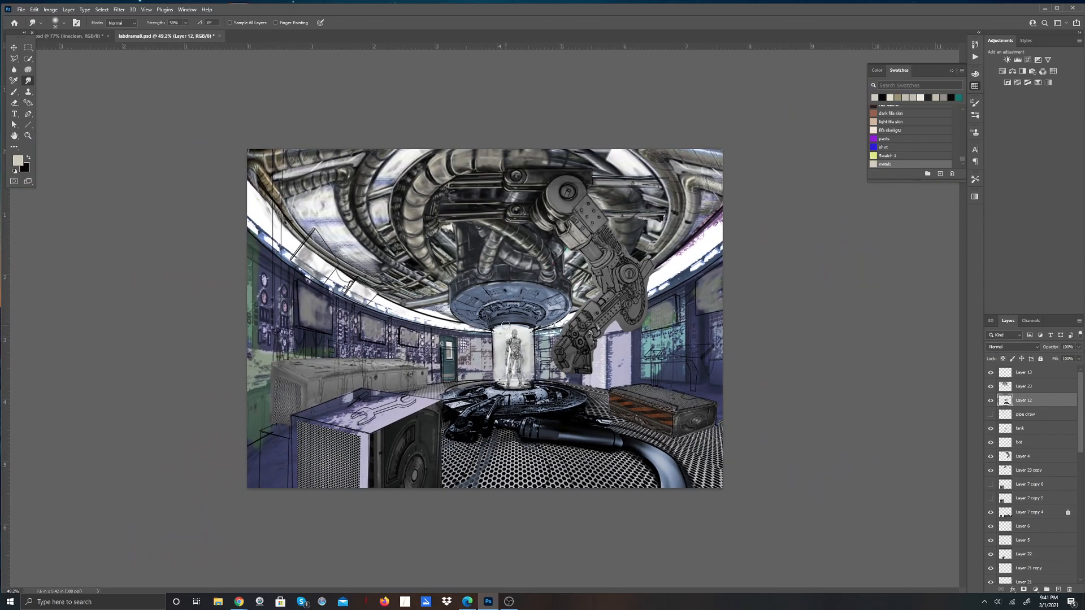
{"action": "scroll", "coordinate": [506, 325], "scroll_direction": "up", "scroll_amount": 8}
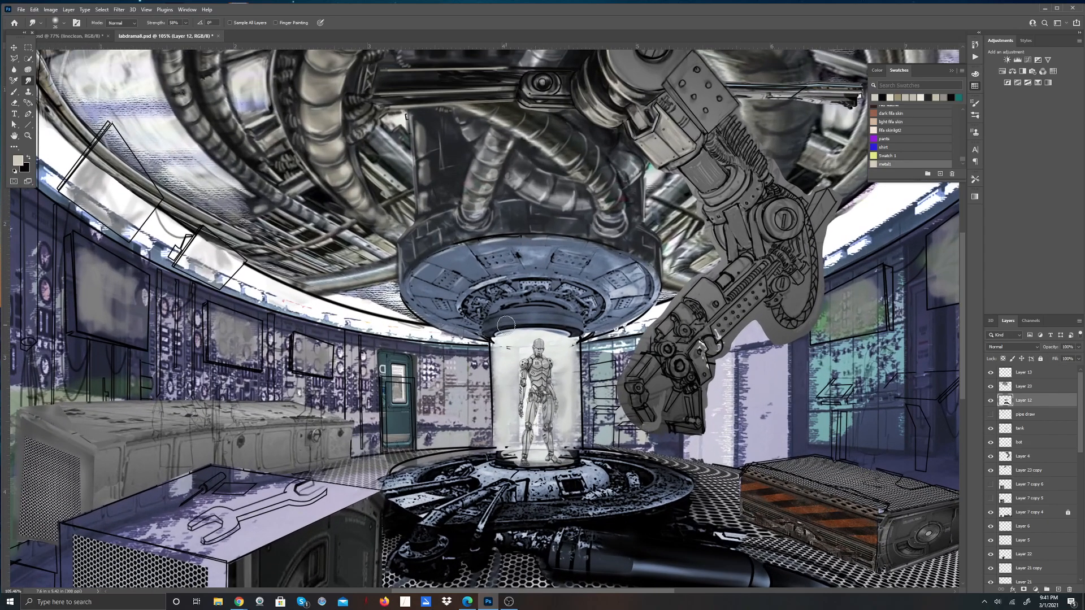
{"action": "scroll", "coordinate": [506, 326], "scroll_direction": "up", "scroll_amount": 2}
{"action": "scroll", "coordinate": [505, 325], "scroll_direction": "down", "scroll_amount": 2}
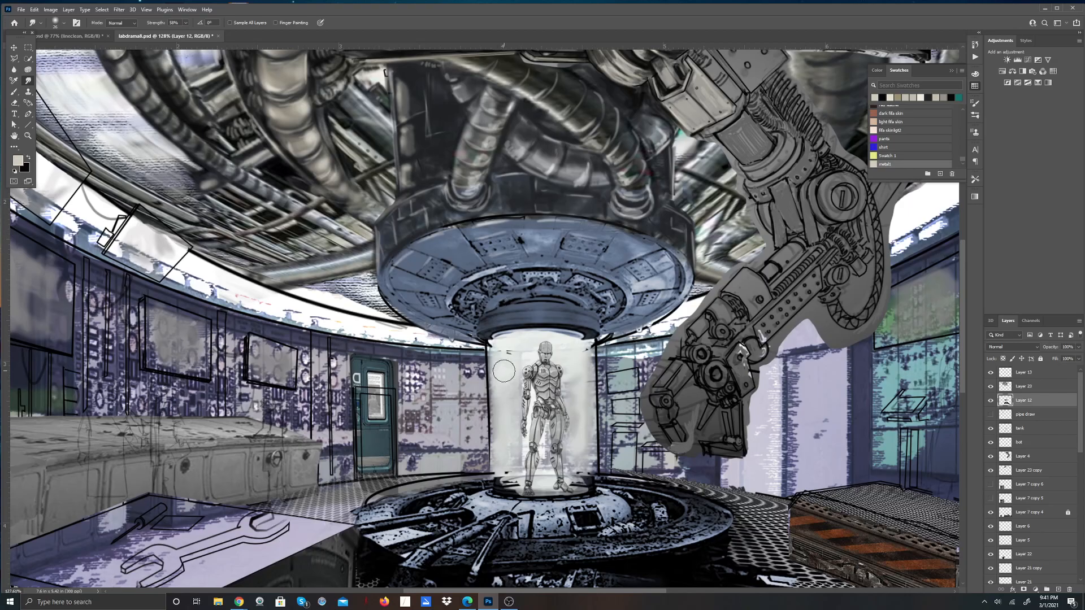
{"action": "scroll", "coordinate": [501, 375], "scroll_direction": "down", "scroll_amount": 4}
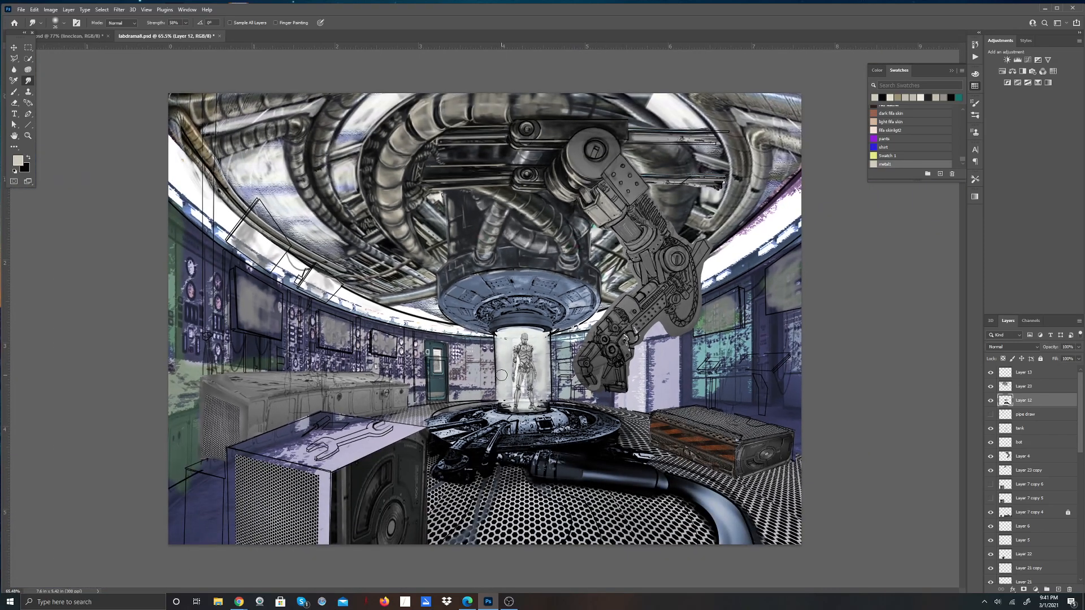
{"action": "scroll", "coordinate": [501, 375], "scroll_direction": "up", "scroll_amount": 4}
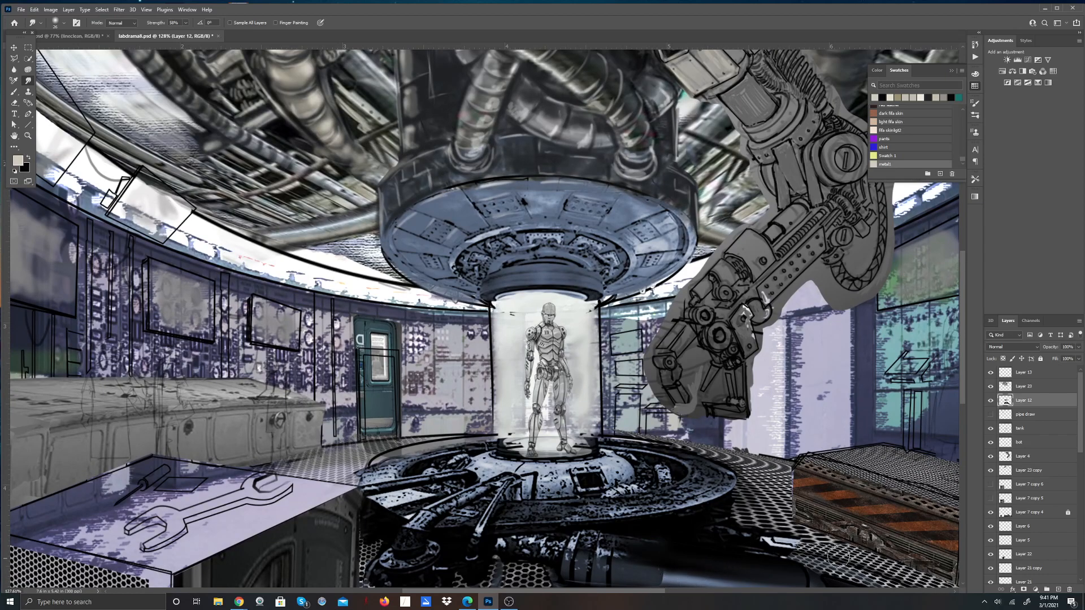
{"action": "scroll", "coordinate": [957, 456], "scroll_direction": "down", "scroll_amount": 1}
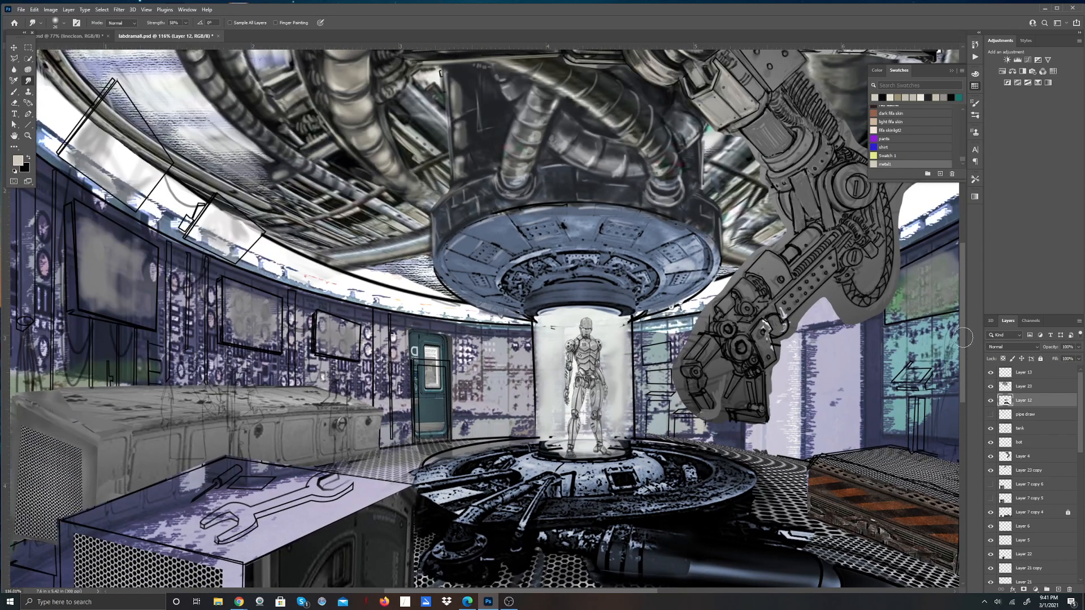
Step: Paint straight black brush lines on Layer 12 along the lower edge of the upper ceiling beam beyond the arm's shoulder
{"action": "scroll", "coordinate": [966, 319], "scroll_direction": "up", "scroll_amount": 2}
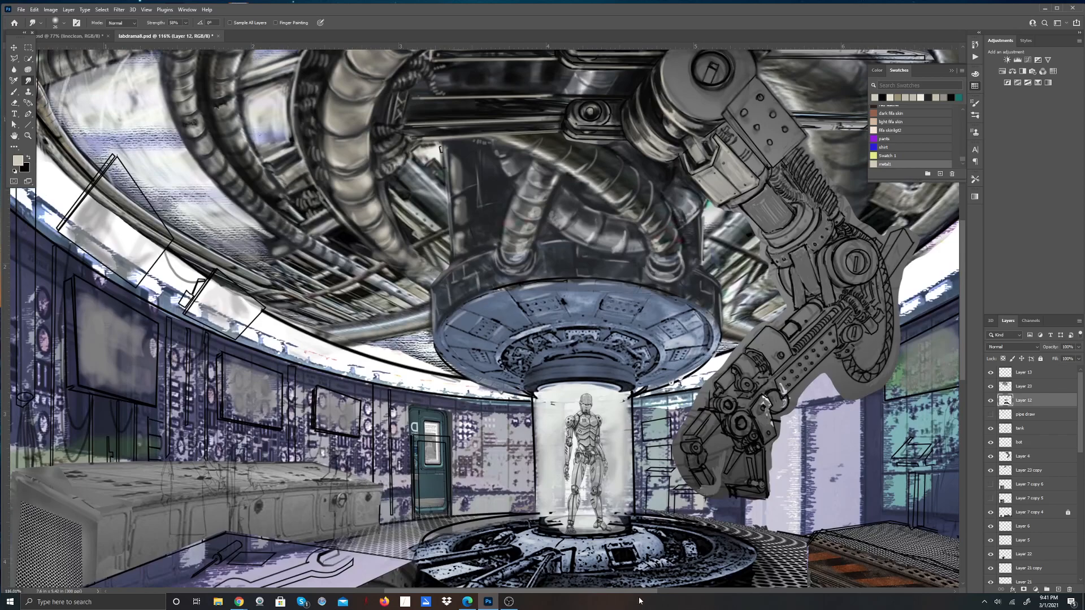
{"action": "mouse_move", "coordinate": [626, 591]}
{"action": "left_mouse_down"}
{"action": "mouse_move", "coordinate": [733, 575]}
{"action": "mouse_move", "coordinate": [660, 565]}
{"action": "left_mouse_up"}
{"action": "scroll", "coordinate": [518, 498], "scroll_direction": "up", "scroll_amount": 1}
{"action": "scroll", "coordinate": [550, 489], "scroll_direction": "up", "scroll_amount": 1}
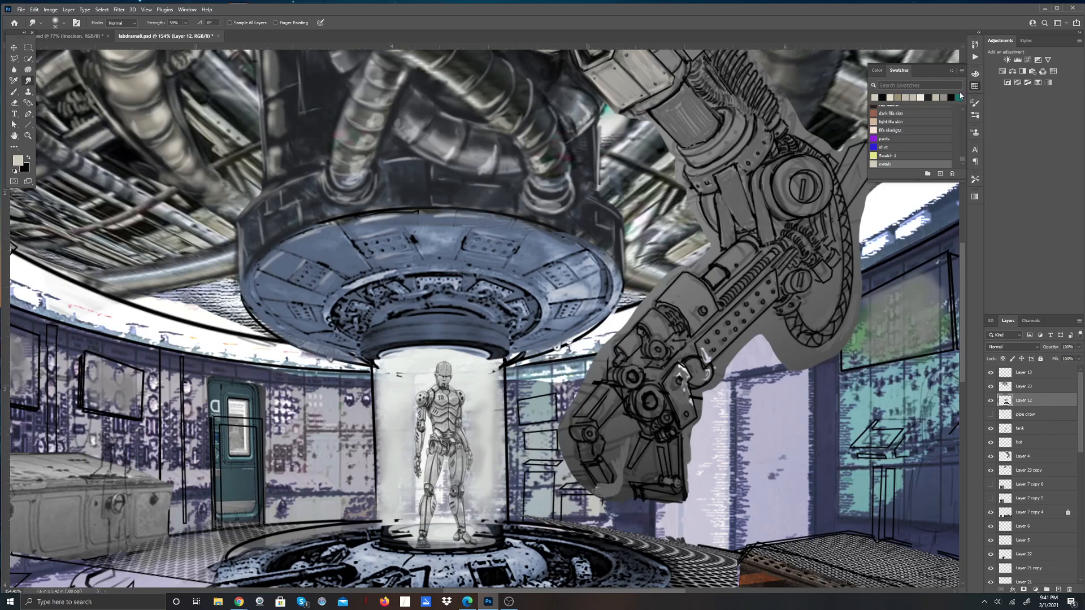
{"action": "left_click_drag", "start_coordinate": [964, 304], "coordinate": [948, 247]}
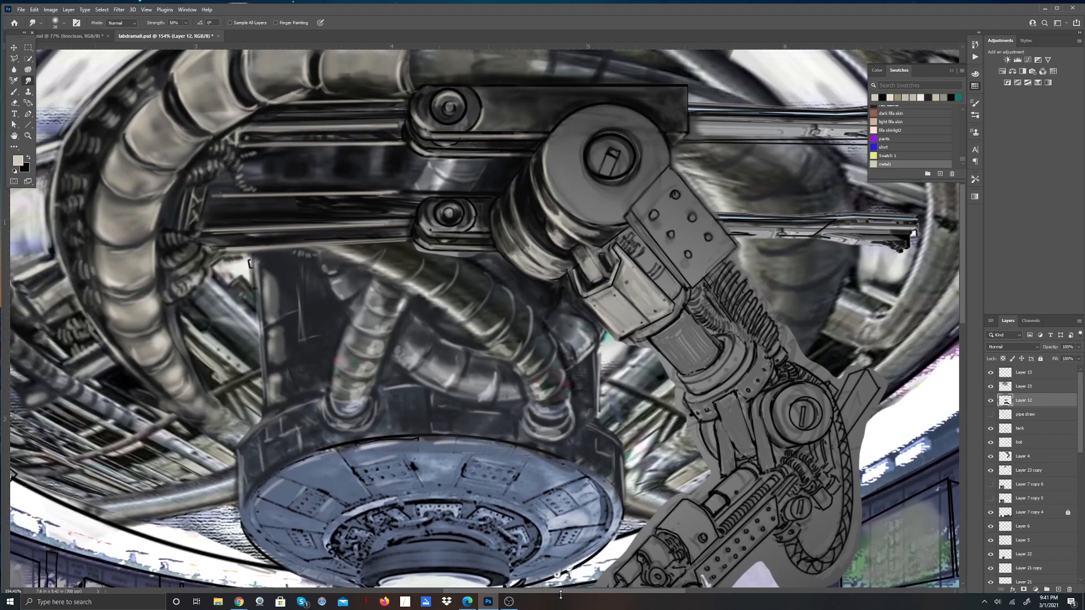
{"action": "left_click_drag", "start_coordinate": [579, 595], "coordinate": [653, 594]}
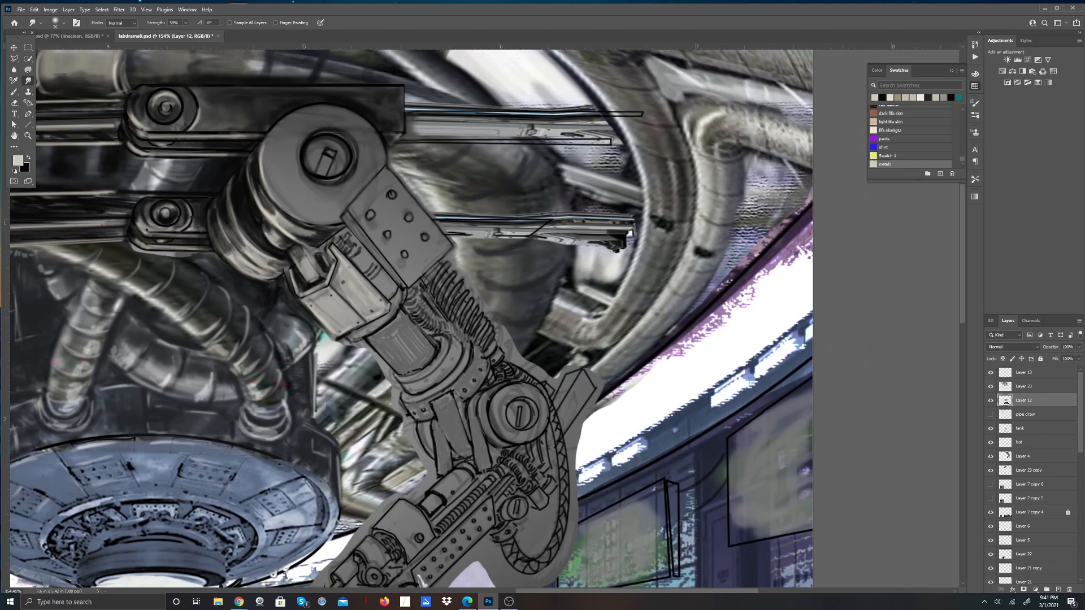
{"action": "left_click", "coordinate": [14, 92]}
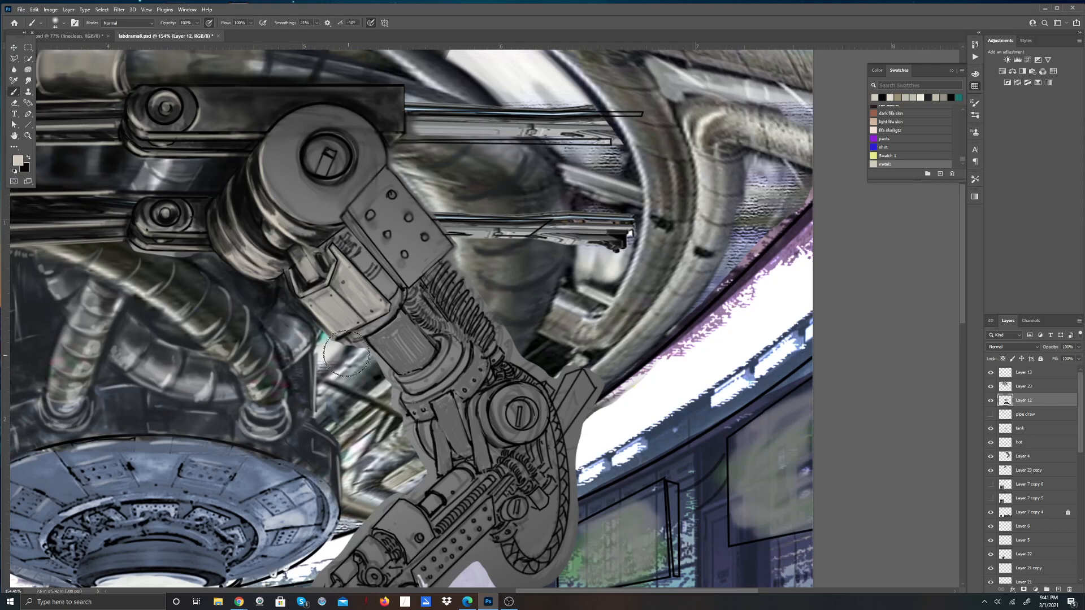
{"action": "left_click", "coordinate": [29, 158]}
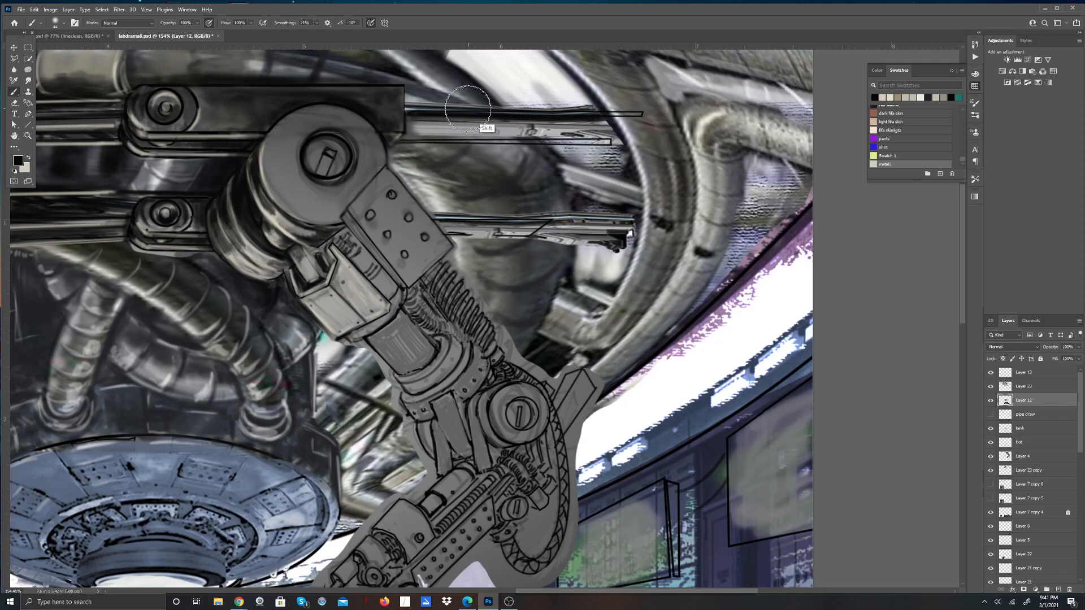
{"action": "left_click", "coordinate": [406, 140]}
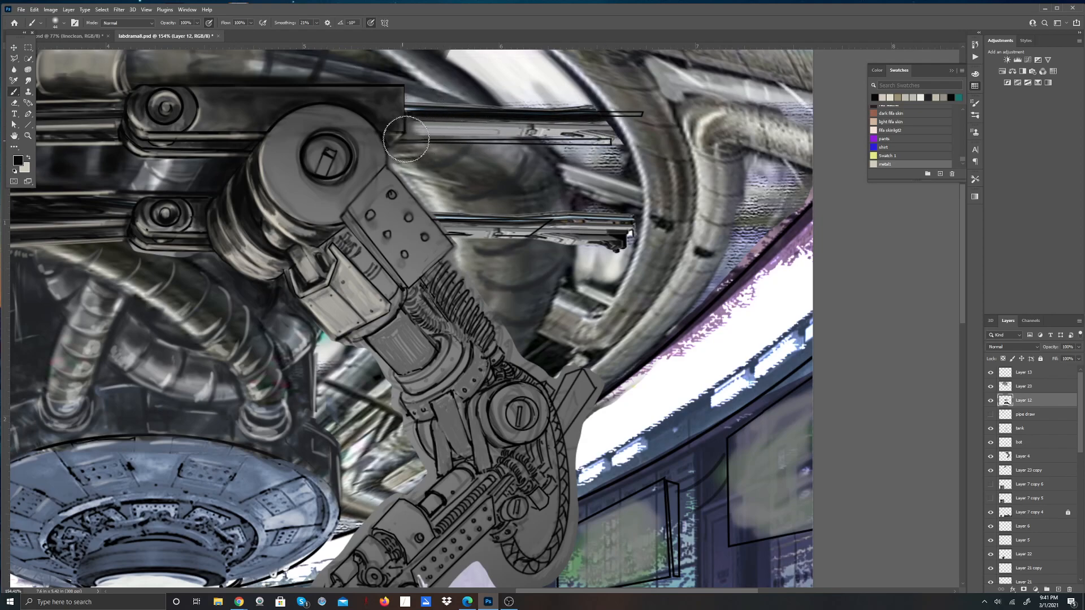
{"action": "left_click", "coordinate": [613, 144], "text": "shift"}
{"action": "left_click", "coordinate": [424, 141], "text": "shift"}
{"action": "left_click", "coordinate": [609, 143], "text": "shift"}
{"action": "left_click", "coordinate": [420, 140], "text": "shift"}
Step: Darken the lower ceiling beam beyond the riveted arm plate with straight black strokes along its upper and lower edges
{"action": "left_click", "coordinate": [434, 218]}
{"action": "left_click", "coordinate": [621, 221], "text": "shift"}
{"action": "left_click", "coordinate": [441, 220], "text": "shift"}
{"action": "left_click", "coordinate": [627, 223], "text": "shift"}
{"action": "left_click", "coordinate": [619, 227], "text": "shift"}
{"action": "left_click", "coordinate": [620, 239], "text": "shift"}
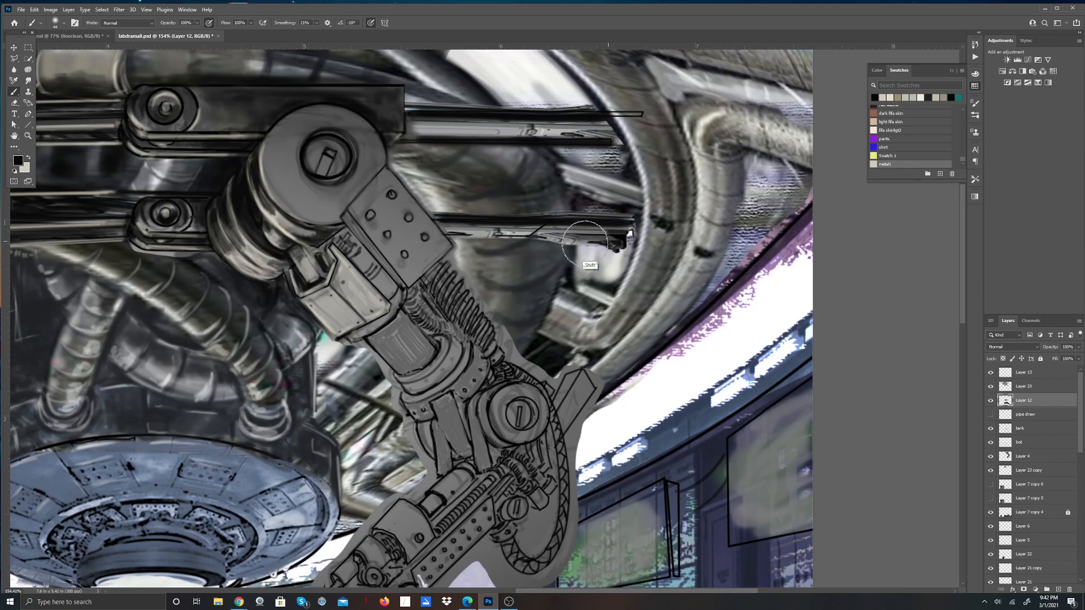
{"action": "left_click", "coordinate": [457, 235], "text": "shift"}
{"action": "left_click", "coordinate": [618, 242], "text": "shift"}
{"action": "left_click", "coordinate": [464, 236], "text": "shift"}
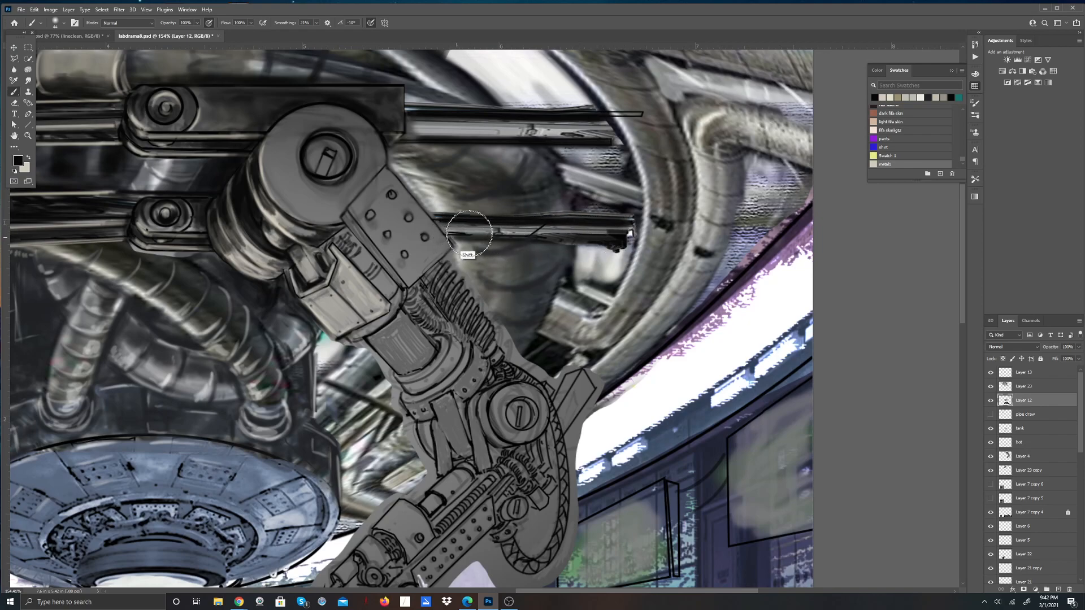
{"action": "left_click", "coordinate": [613, 238], "text": "shift"}
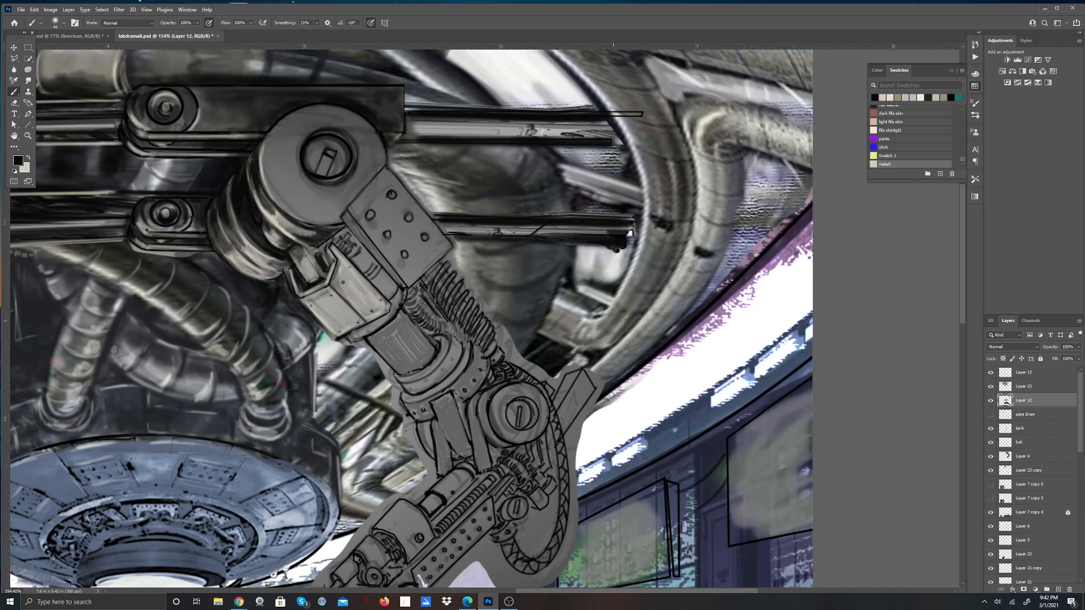
Step: Darken the upper beam's top edge with black, using a smaller soft round brush for the straight edge lines
{"action": "mouse_move", "coordinate": [415, 105]}
{"action": "left_mouse_down"}
{"action": "mouse_move", "coordinate": [534, 107]}
{"action": "mouse_move", "coordinate": [549, 117]}
{"action": "left_mouse_up"}
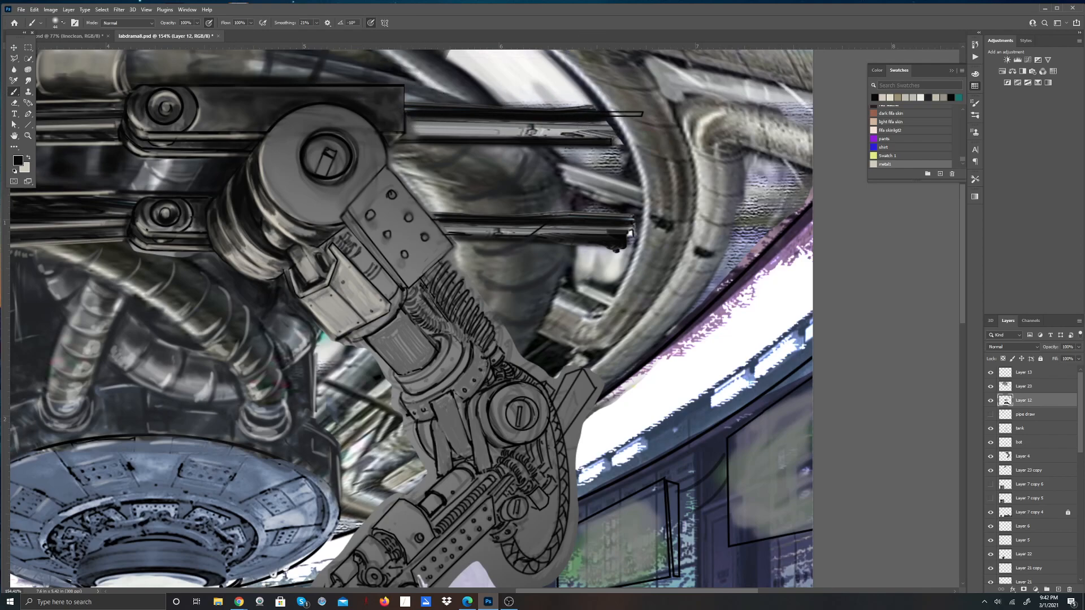
{"action": "left_click", "coordinate": [63, 23]}
{"action": "left_click_drag", "start_coordinate": [61, 49], "coordinate": [59, 49]}
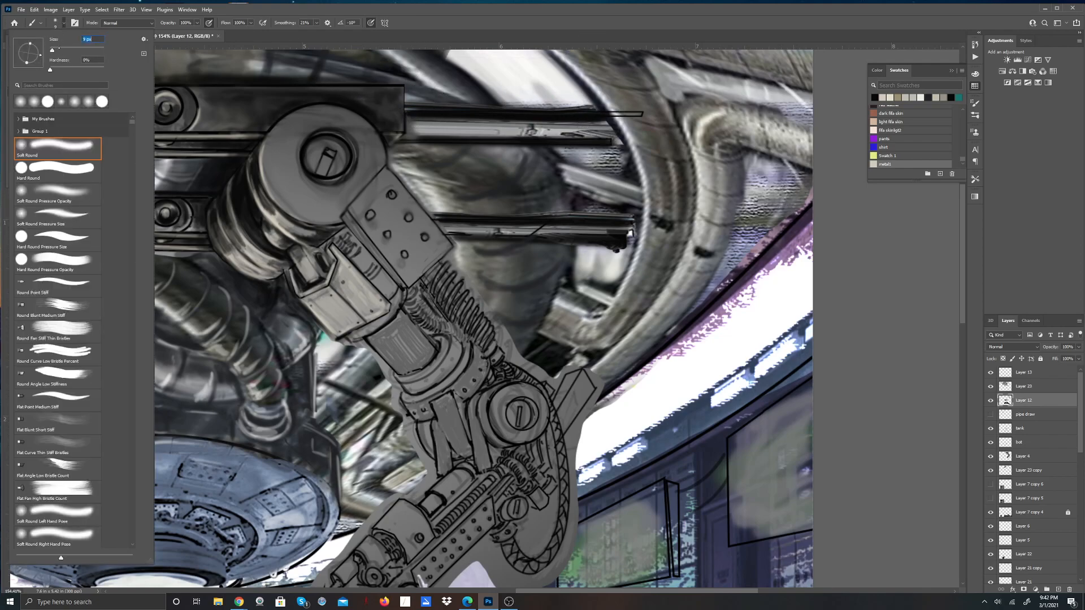
{"action": "left_click", "coordinate": [408, 105]}
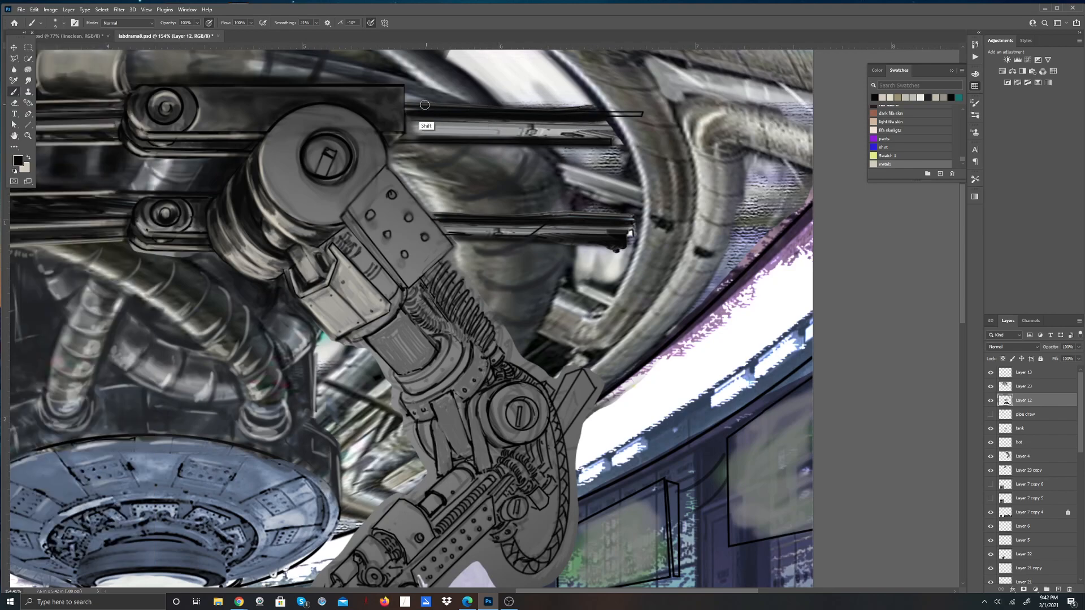
{"action": "left_click", "coordinate": [603, 107], "text": "shift"}
{"action": "left_click", "coordinate": [415, 107], "text": "shift"}
{"action": "left_click", "coordinate": [591, 106], "text": "shift"}
Step: Sharpen the lower beam's top edge with thin straight black lines from its far end back to the riveted plate
{"action": "left_click", "coordinate": [630, 215]}
{"action": "left_click", "coordinate": [441, 210], "text": "shift"}
{"action": "left_click", "coordinate": [623, 217], "text": "shift"}
{"action": "left_click", "coordinate": [443, 213], "text": "shift"}
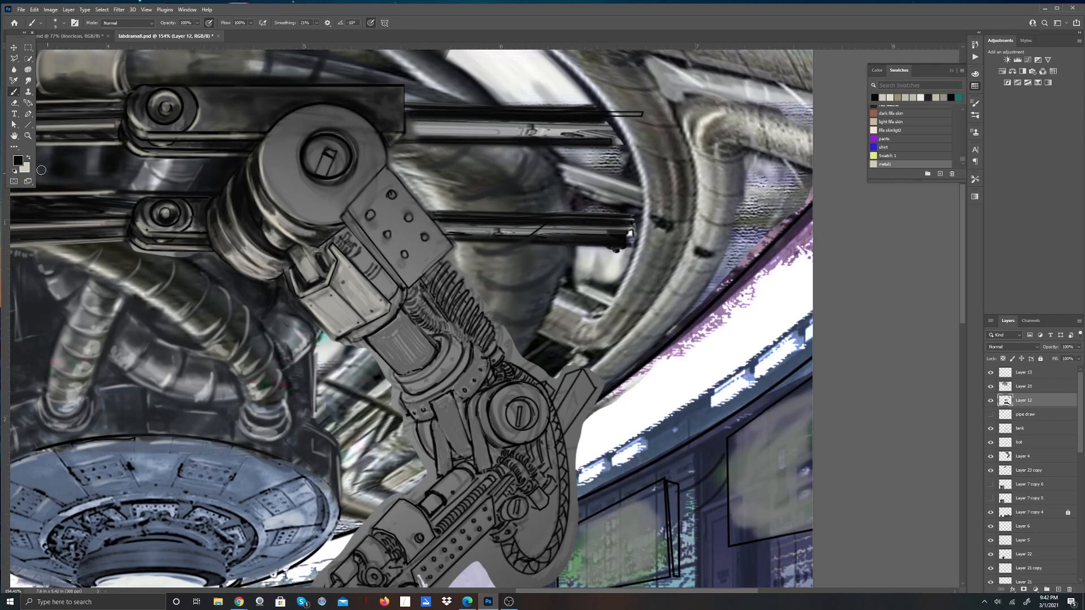
Step: Add thin straight highlights in the light metal colour along the middle and lower edge of the upper beam
{"action": "key", "text": "x"}
{"action": "left_click", "coordinate": [413, 120]}
{"action": "left_click", "coordinate": [612, 124], "text": "shift"}
{"action": "left_click", "coordinate": [405, 121], "text": "shift"}
{"action": "left_click", "coordinate": [602, 119], "text": "shift"}
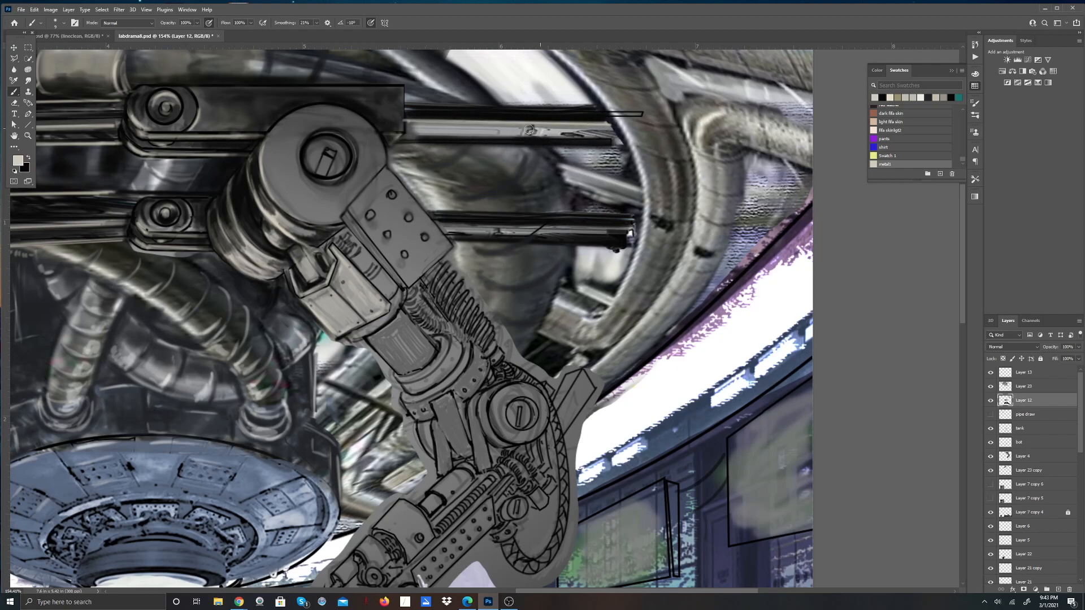
{"action": "left_click", "coordinate": [616, 146]}
{"action": "left_click", "coordinate": [406, 144], "text": "shift"}
{"action": "left_click", "coordinate": [617, 145], "text": "shift"}
{"action": "left_click", "coordinate": [407, 144], "text": "shift"}
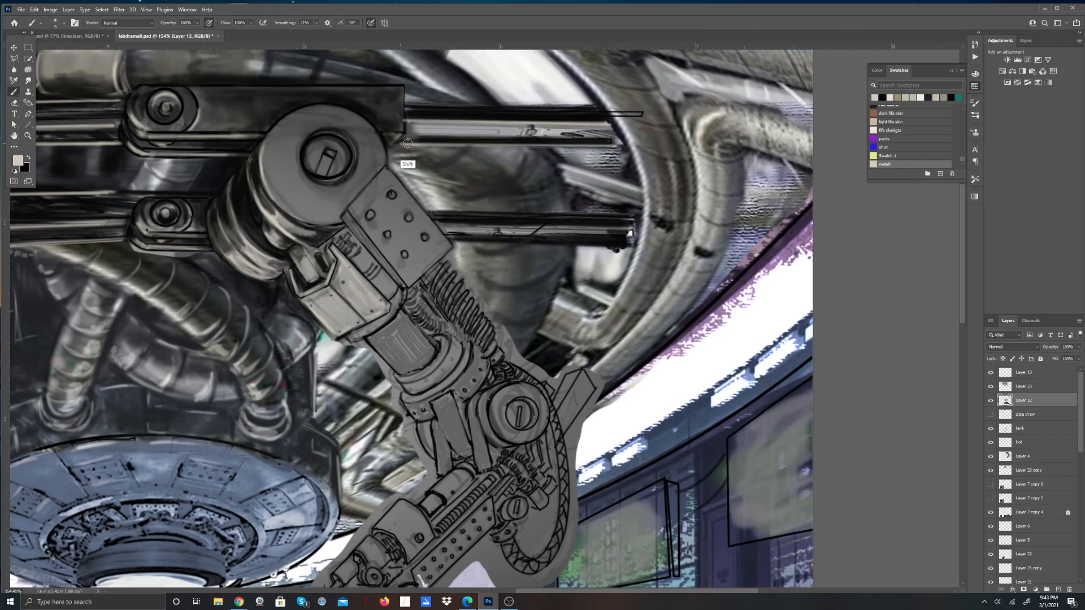
{"action": "left_click", "coordinate": [617, 145], "text": "shift"}
Step: Add thin light metal highlights along the upper ridge and bottom edge of the lower beam
{"action": "left_click", "coordinate": [446, 216]}
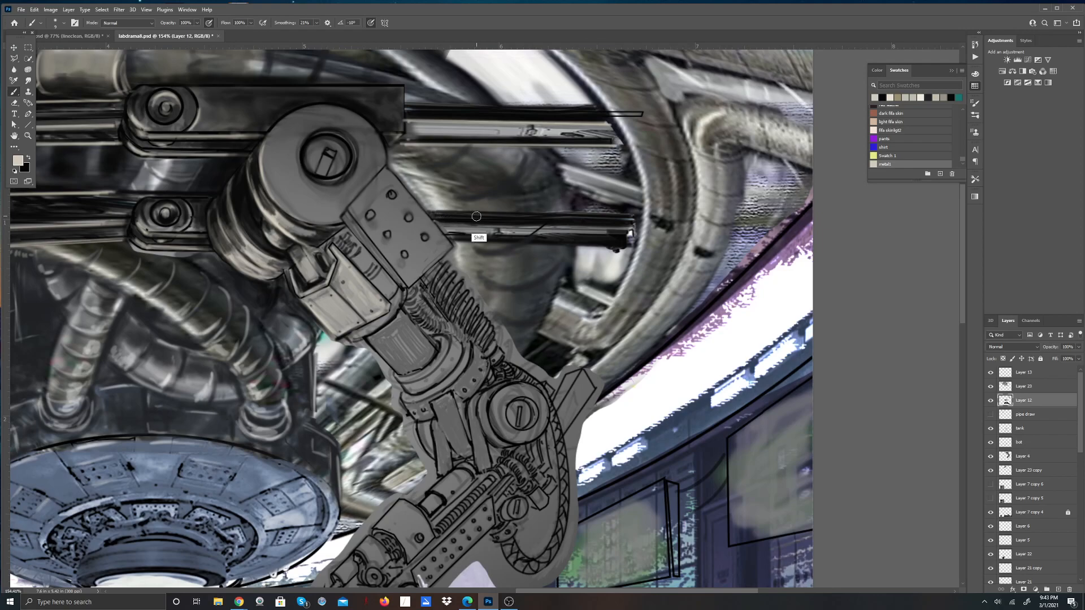
{"action": "left_click", "coordinate": [629, 218], "text": "shift"}
{"action": "left_click", "coordinate": [437, 218], "text": "shift"}
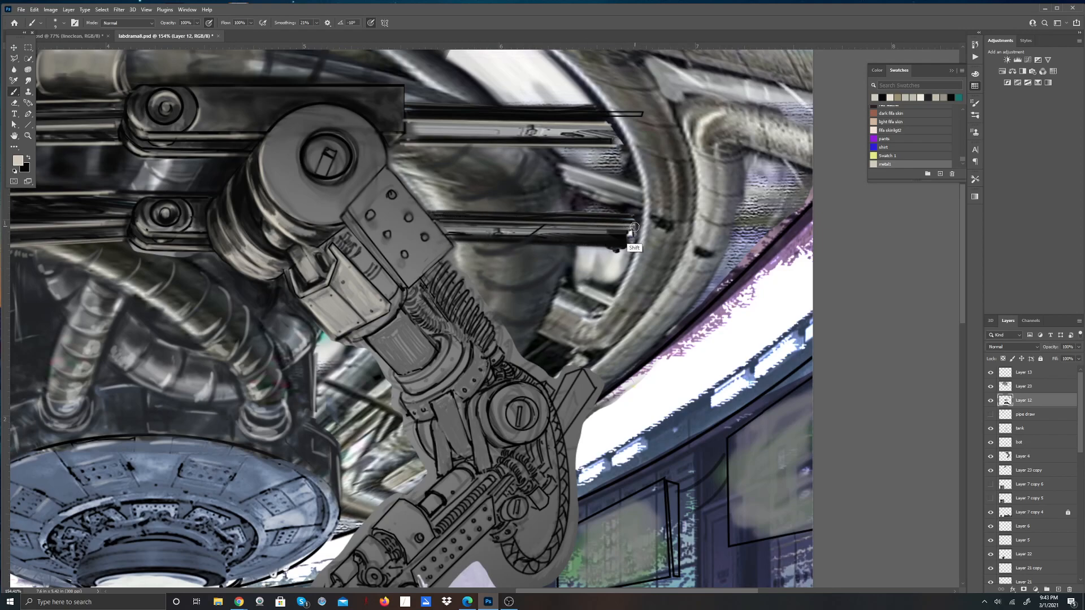
{"action": "left_click", "coordinate": [454, 242]}
{"action": "left_click", "coordinate": [622, 247], "text": "shift"}
{"action": "left_click", "coordinate": [456, 241], "text": "shift"}
{"action": "left_click", "coordinate": [452, 240], "text": "shift"}
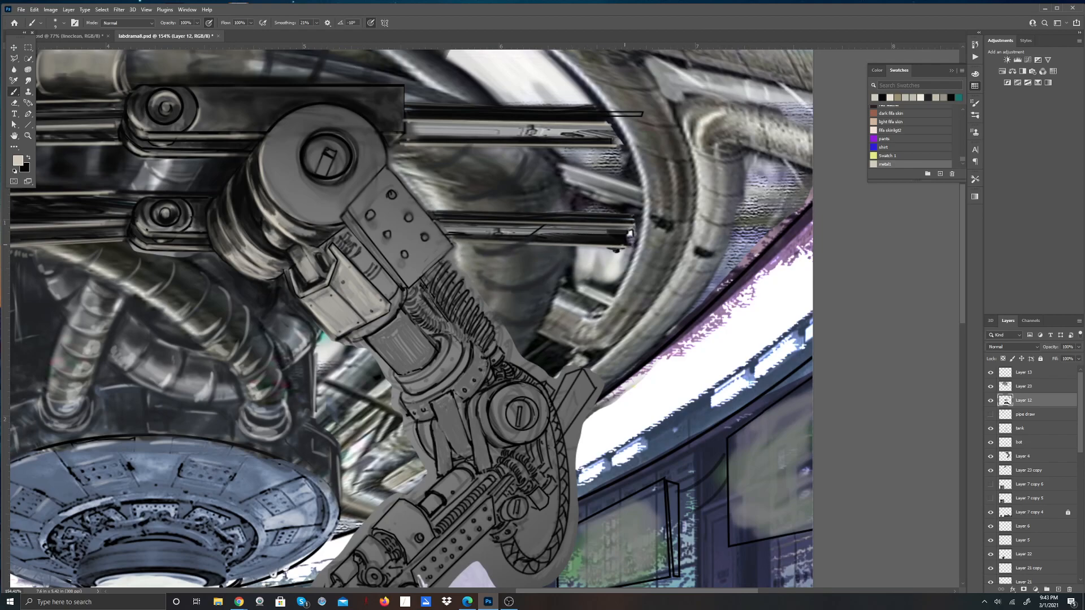
Step: Shade over the pale patches on the upper beam's face with black and draw straight dark lines along its length
{"action": "key", "text": "x"}
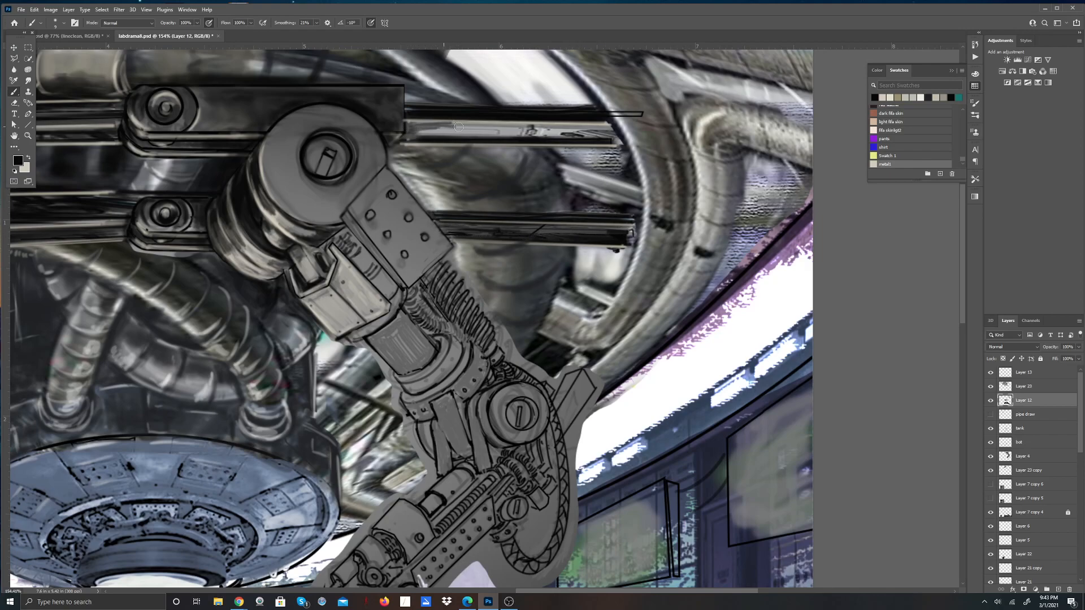
{"action": "left_click_drag", "start_coordinate": [440, 132], "coordinate": [461, 127]}
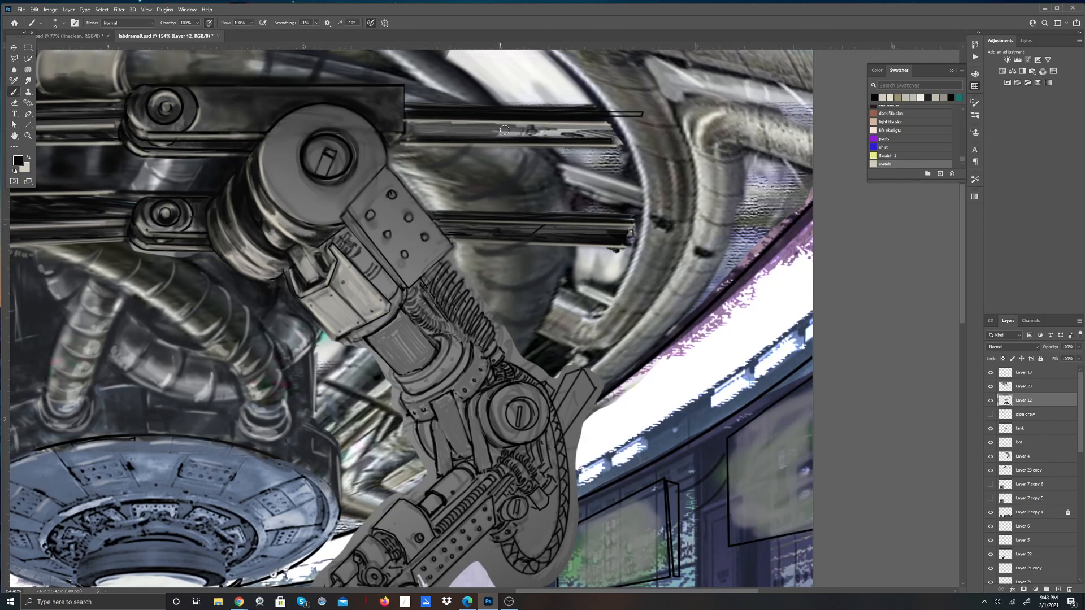
{"action": "left_click_drag", "start_coordinate": [493, 129], "coordinate": [485, 138]}
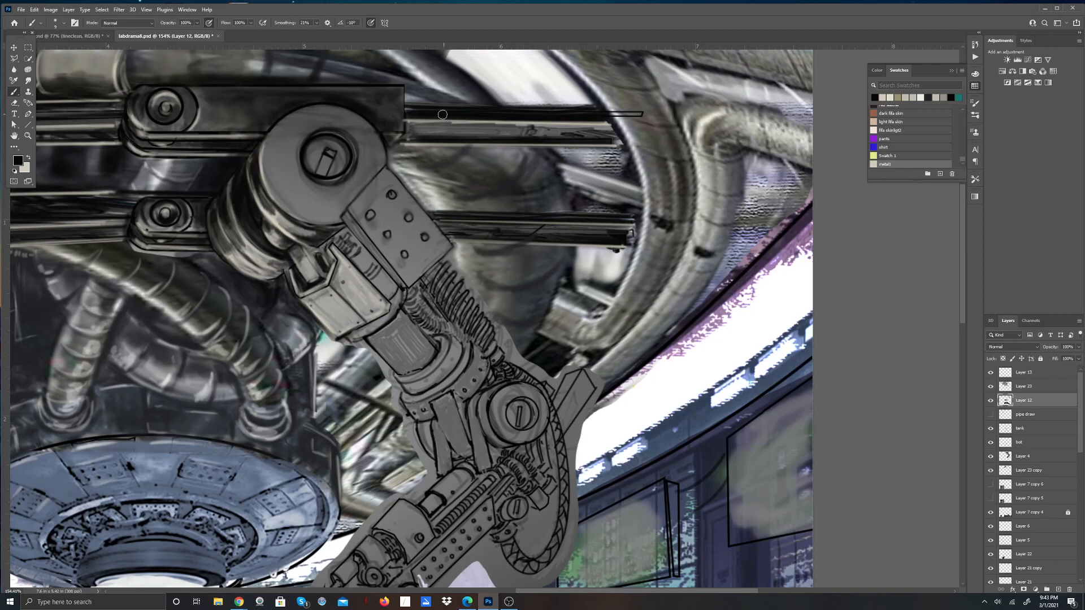
{"action": "left_click", "coordinate": [607, 126], "text": "shift"}
{"action": "left_click", "coordinate": [405, 120], "text": "shift"}
{"action": "left_click", "coordinate": [611, 127], "text": "shift"}
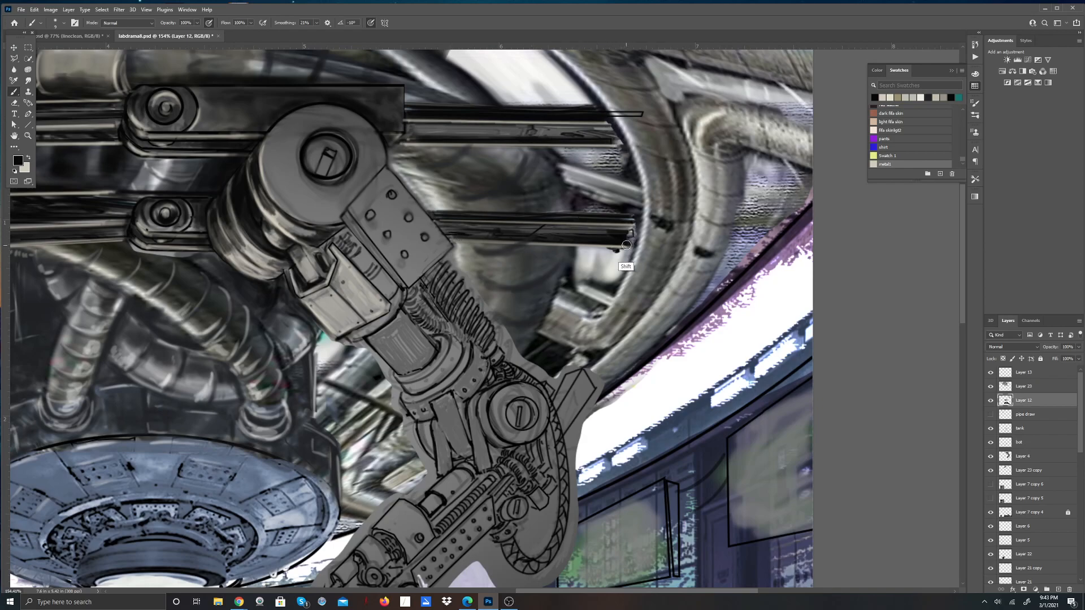
Step: Paint a black line along the lower beam's face and another just above its top edge
{"action": "left_click", "coordinate": [636, 229], "text": "shift"}
{"action": "left_click", "coordinate": [447, 223], "text": "shift"}
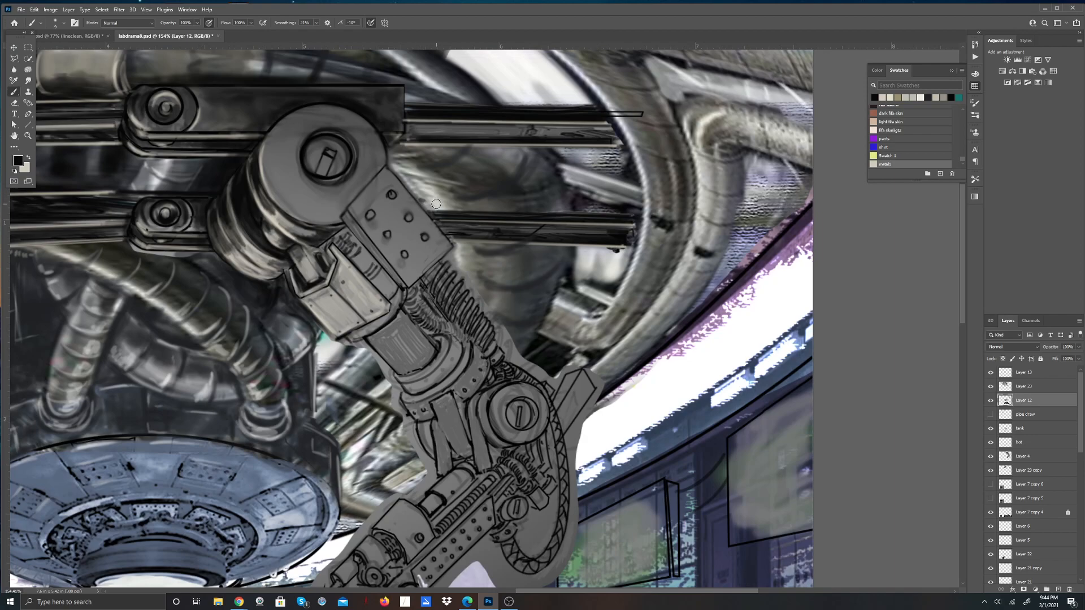
{"action": "key", "text": "shift"}
{"action": "left_click", "coordinate": [418, 200], "text": "shift"}
{"action": "left_click", "coordinate": [428, 201], "text": "shift"}
{"action": "left_click", "coordinate": [644, 208], "text": "shift"}
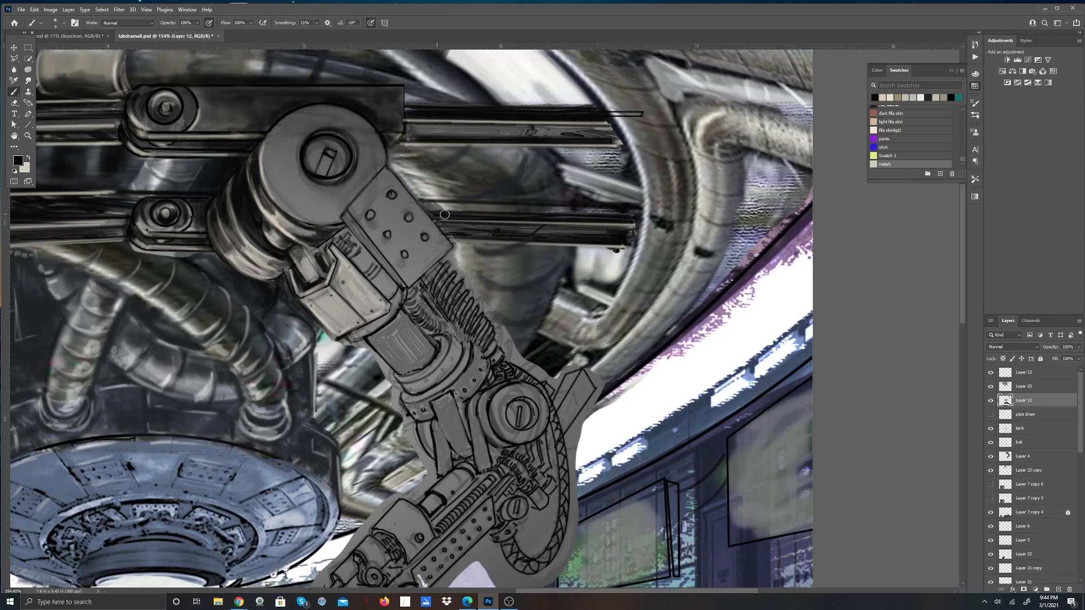
Step: Fill the strip along the lower beam's top with black using a larger soft round brush
{"action": "left_click", "coordinate": [64, 23]}
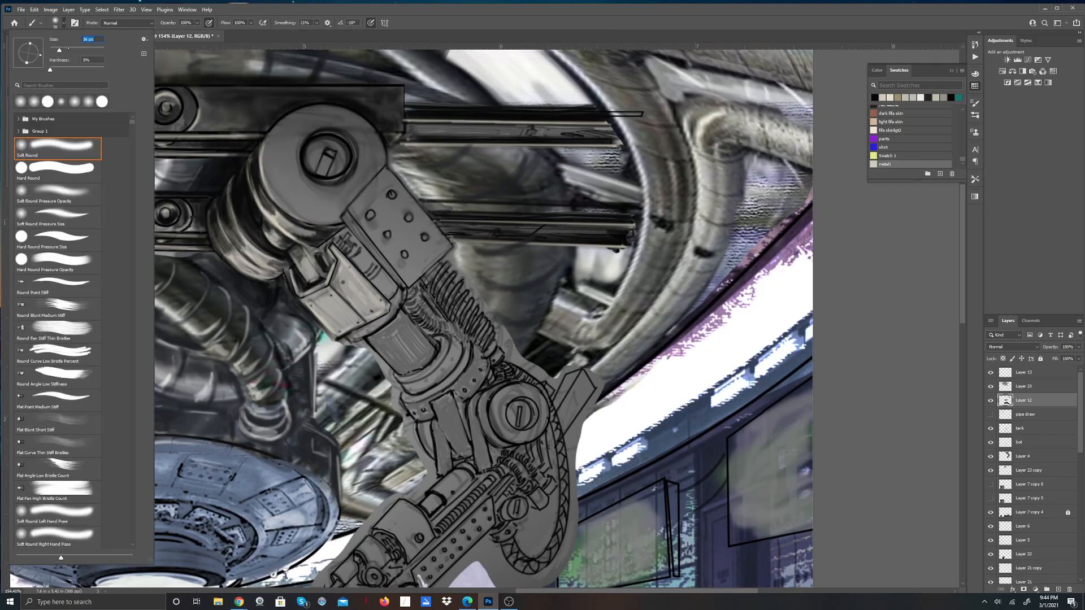
{"action": "left_click", "coordinate": [431, 209]}
{"action": "left_click", "coordinate": [615, 213], "text": "shift"}
{"action": "left_click", "coordinate": [432, 206], "text": "shift"}
{"action": "left_click", "coordinate": [433, 209], "text": "shift"}
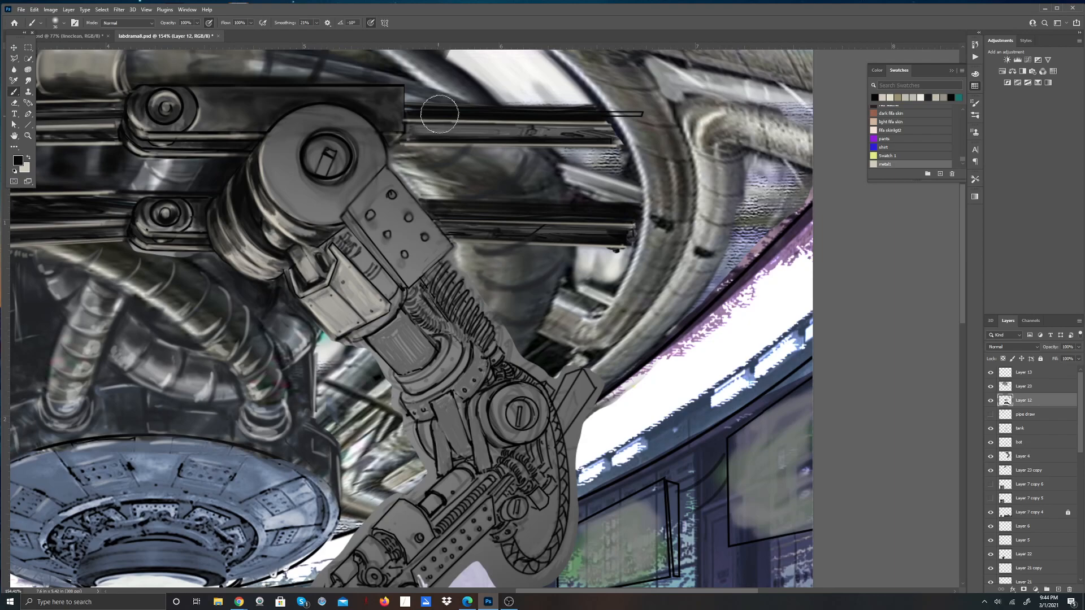
Step: Build up a thick black band along the upper beam's top edge with repeated straight strokes
{"action": "left_click", "coordinate": [408, 102]}
{"action": "left_click", "coordinate": [582, 105], "text": "shift"}
{"action": "left_click", "coordinate": [411, 105], "text": "shift"}
{"action": "left_click", "coordinate": [595, 104], "text": "shift"}
{"action": "left_click", "coordinate": [415, 104], "text": "shift"}
{"action": "left_click", "coordinate": [599, 105], "text": "shift"}
{"action": "left_click", "coordinate": [425, 106], "text": "shift"}
{"action": "left_click", "coordinate": [603, 108], "text": "shift"}
{"action": "left_click", "coordinate": [422, 107], "text": "shift"}
{"action": "left_click", "coordinate": [593, 109], "text": "shift"}
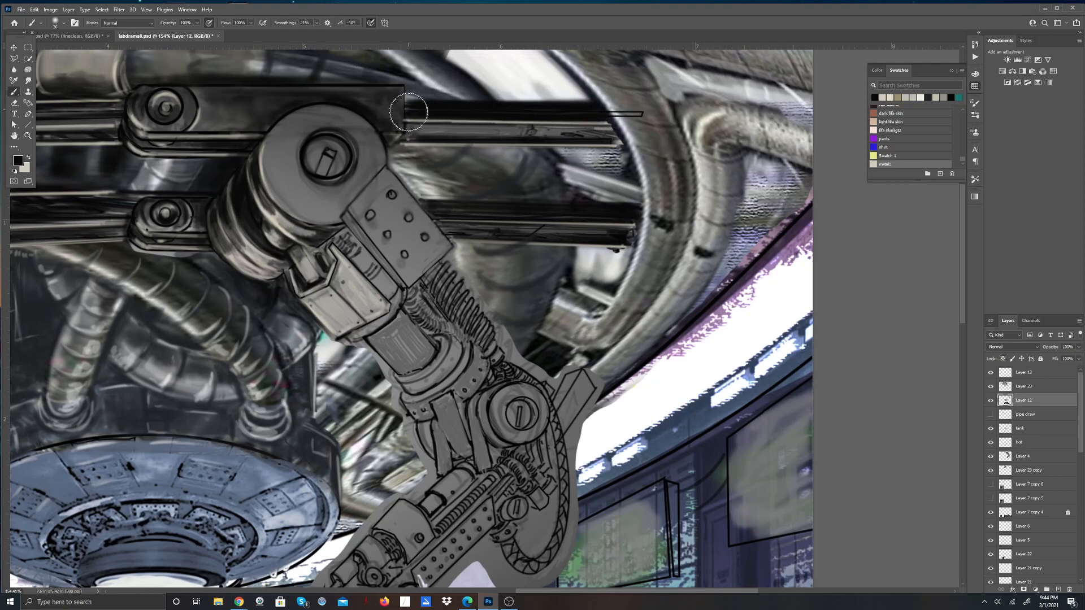
{"action": "left_click", "coordinate": [589, 101], "text": "shift"}
{"action": "left_click", "coordinate": [447, 96], "text": "shift"}
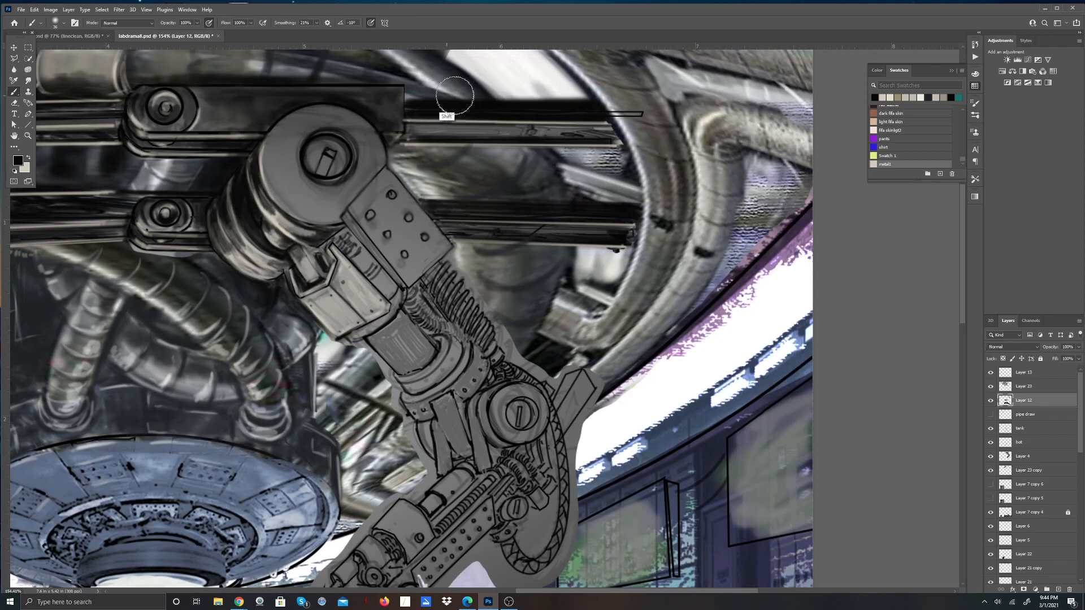
{"action": "left_click", "coordinate": [595, 101], "text": "shift"}
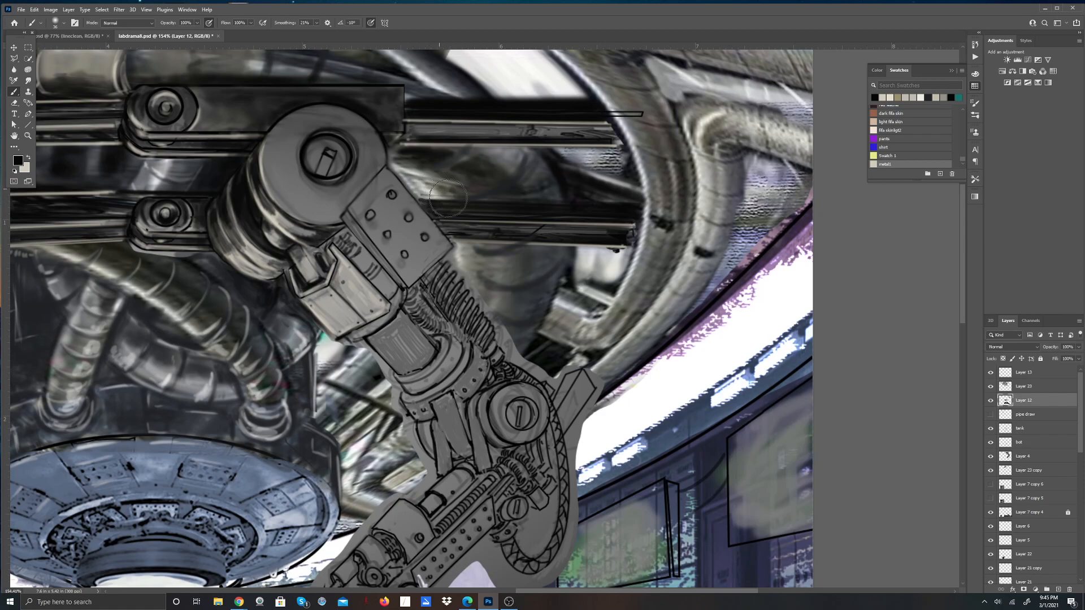
Step: Brush the light metal colour onto the pipes behind the two beams and along the upper beam's top edge
{"action": "key", "text": "x"}
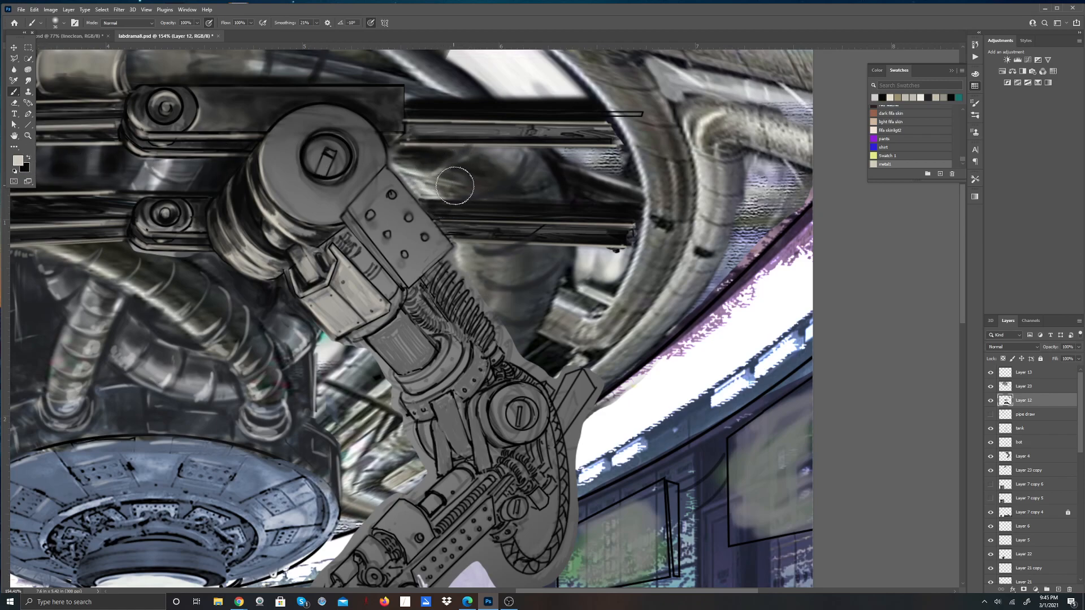
{"action": "left_click_drag", "start_coordinate": [484, 188], "coordinate": [503, 178]}
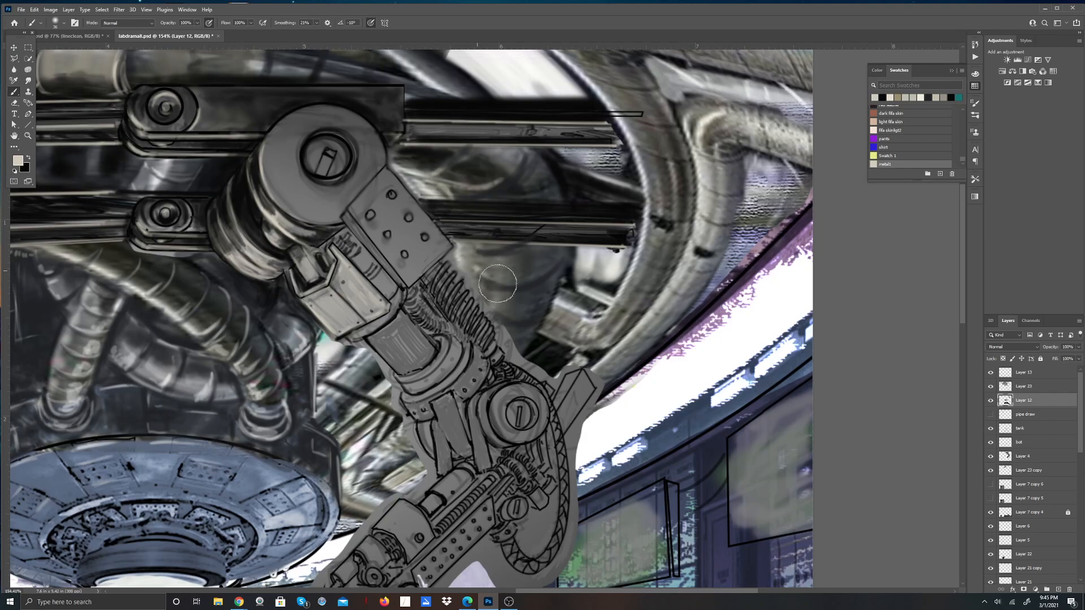
{"action": "mouse_move", "coordinate": [482, 269]}
{"action": "left_mouse_down"}
{"action": "mouse_move", "coordinate": [519, 280]}
{"action": "mouse_move", "coordinate": [483, 289]}
{"action": "mouse_move", "coordinate": [470, 253]}
{"action": "left_mouse_up"}
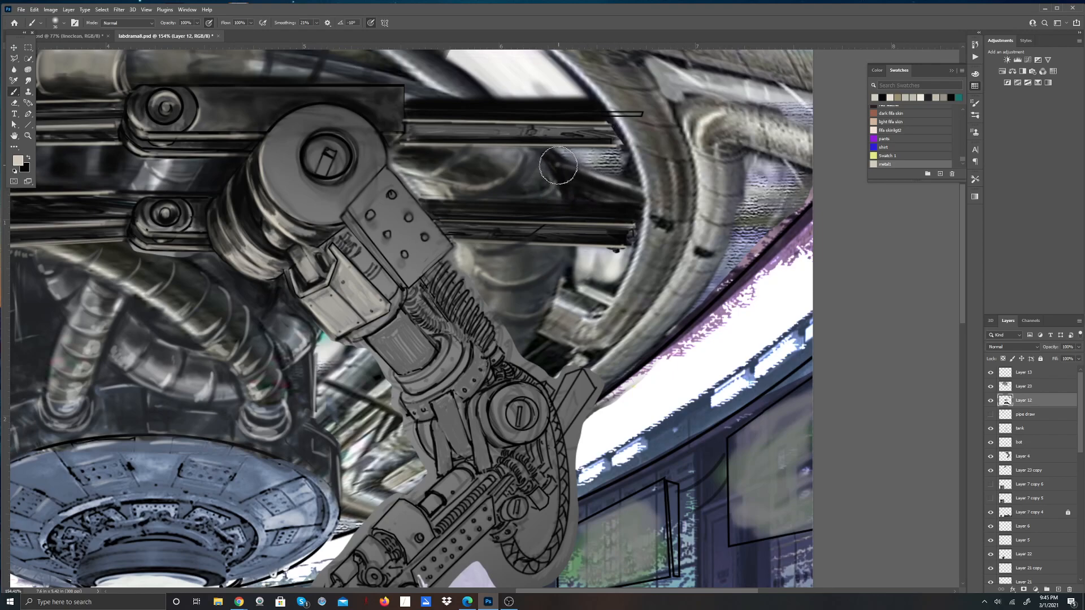
{"action": "left_click", "coordinate": [633, 194], "text": "shift"}
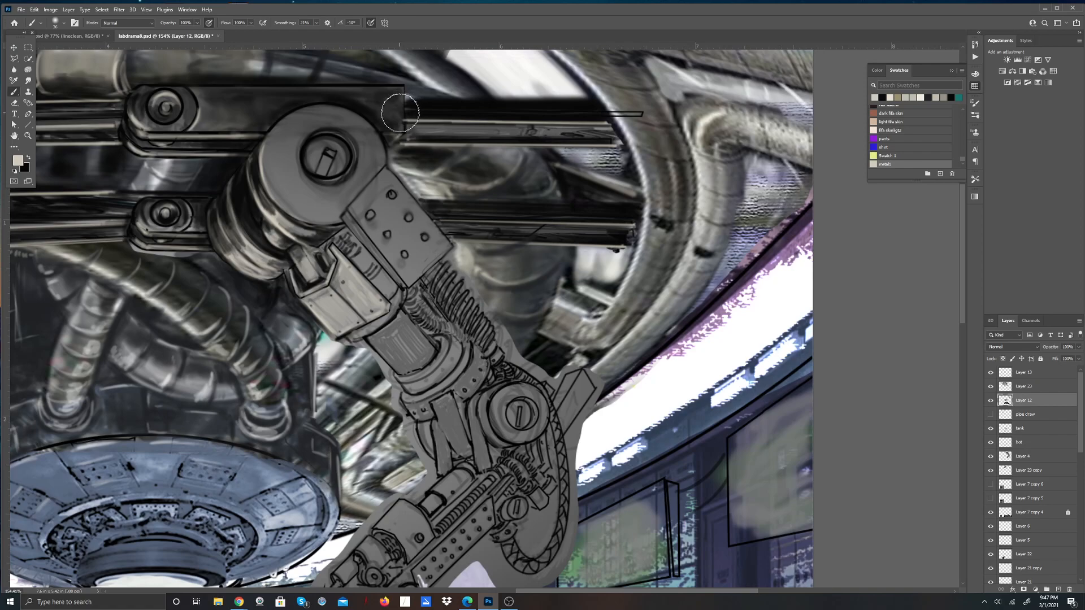
{"action": "left_click", "coordinate": [592, 103], "text": "shift"}
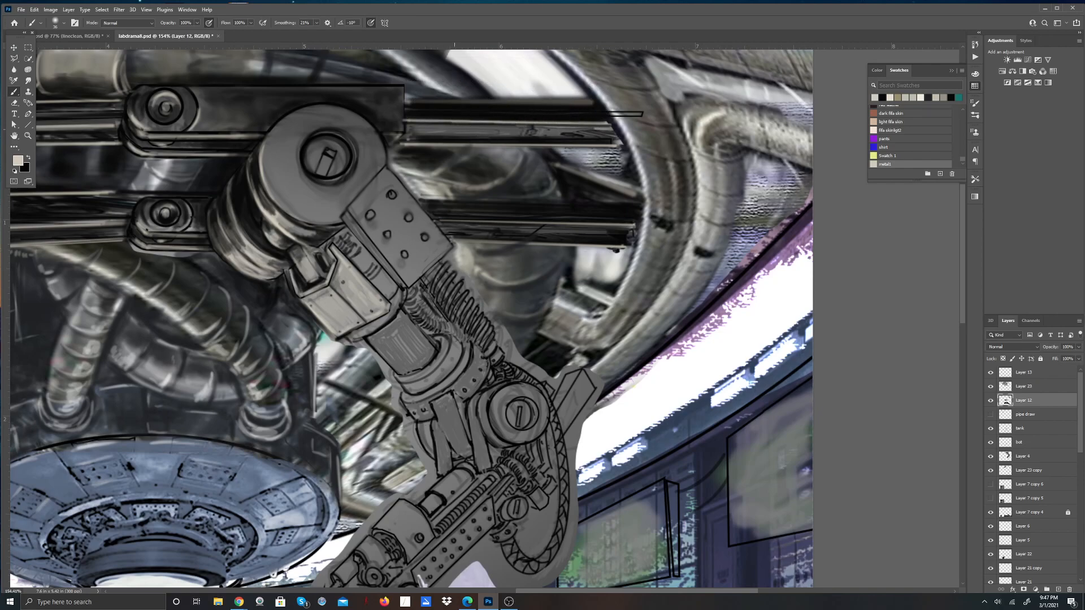
Step: Paint straight black strokes along the top of the upper beam on the right side of the arm, adjusting the soft round brush size
{"action": "key", "text": "x"}
{"action": "left_click", "coordinate": [406, 102]}
{"action": "left_click", "coordinate": [591, 104], "text": "shift"}
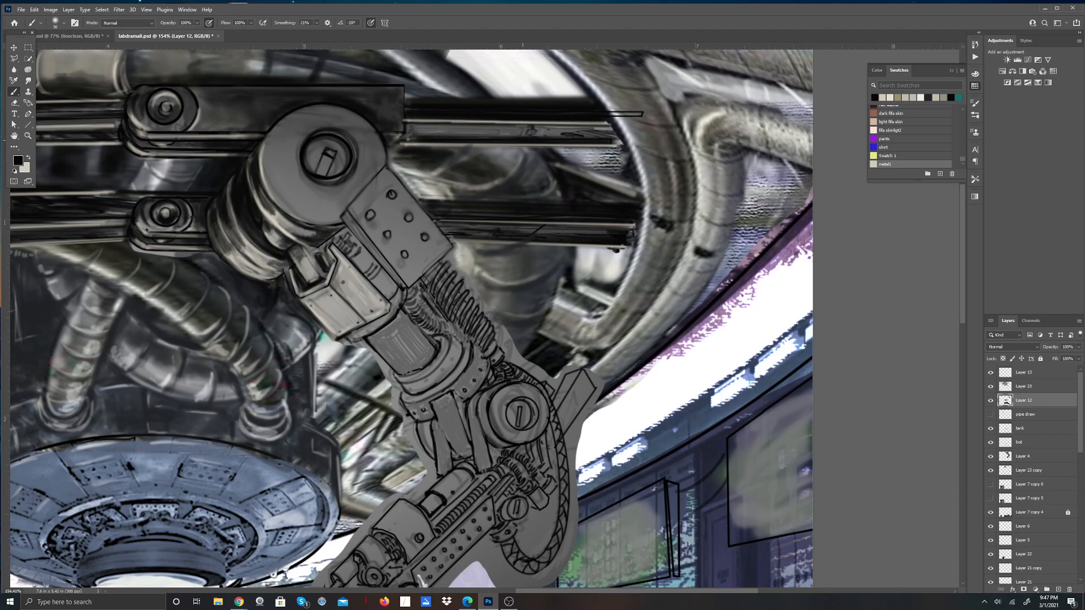
{"action": "left_click", "coordinate": [64, 23]}
{"action": "left_click_drag", "start_coordinate": [59, 50], "coordinate": [56, 50]}
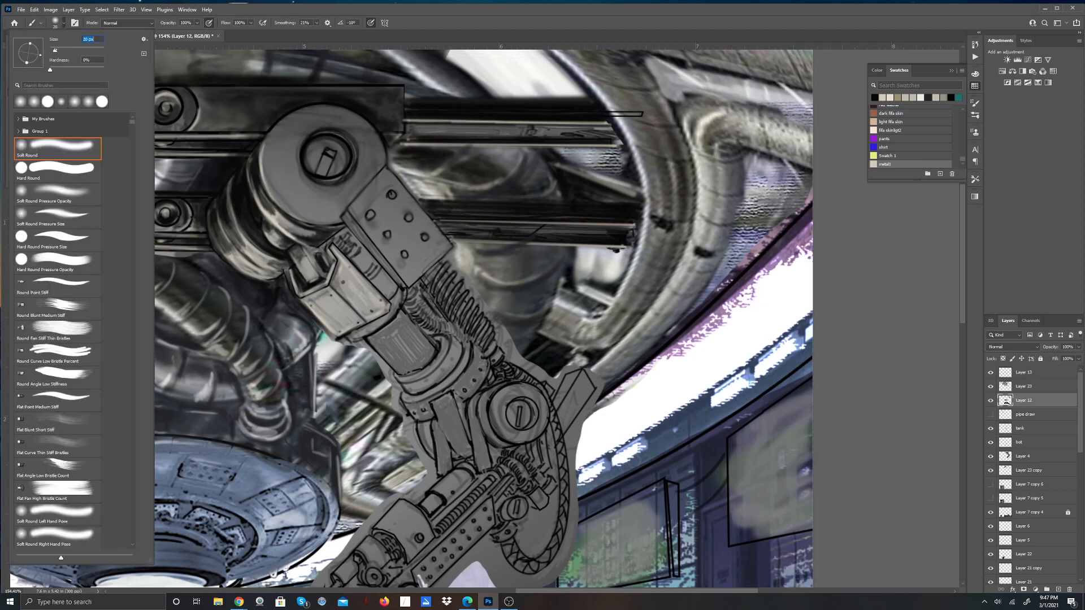
{"action": "left_click", "coordinate": [314, 13]}
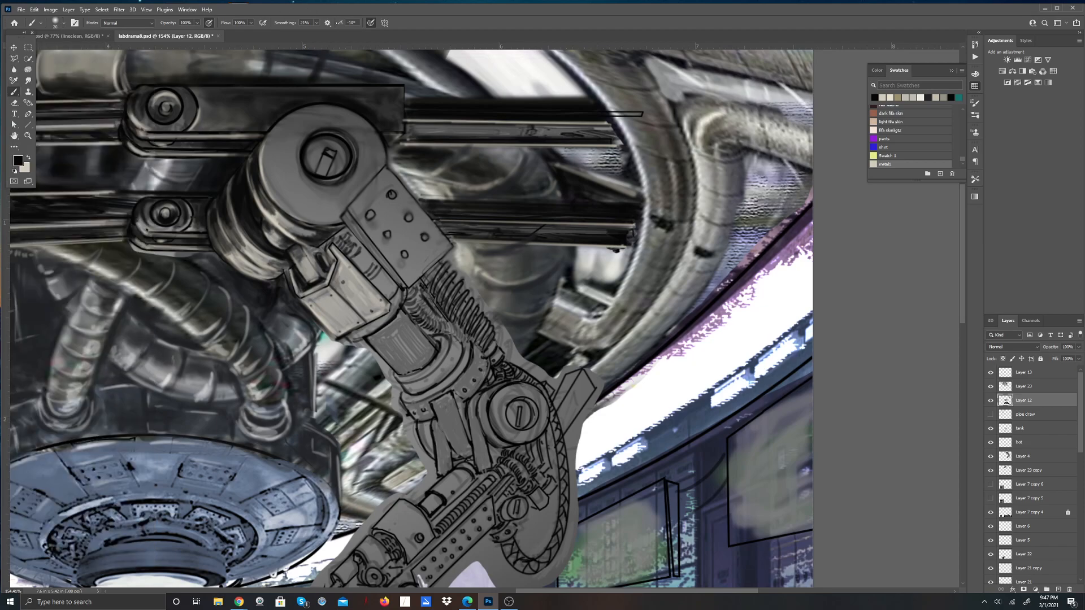
{"action": "left_click", "coordinate": [406, 99]}
{"action": "left_click", "coordinate": [592, 103], "text": "shift"}
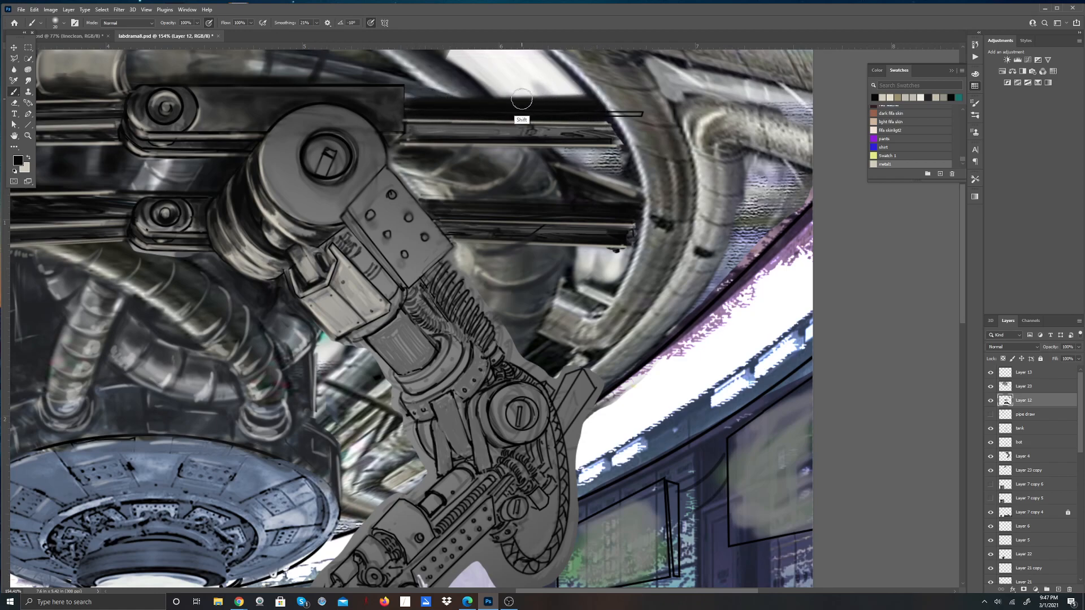
Step: Brush a straight light metal stroke along the top edge of the upper beam's right-hand section
{"action": "key", "text": "x"}
{"action": "left_click", "coordinate": [407, 101]}
{"action": "left_click", "coordinate": [591, 100], "text": "shift"}
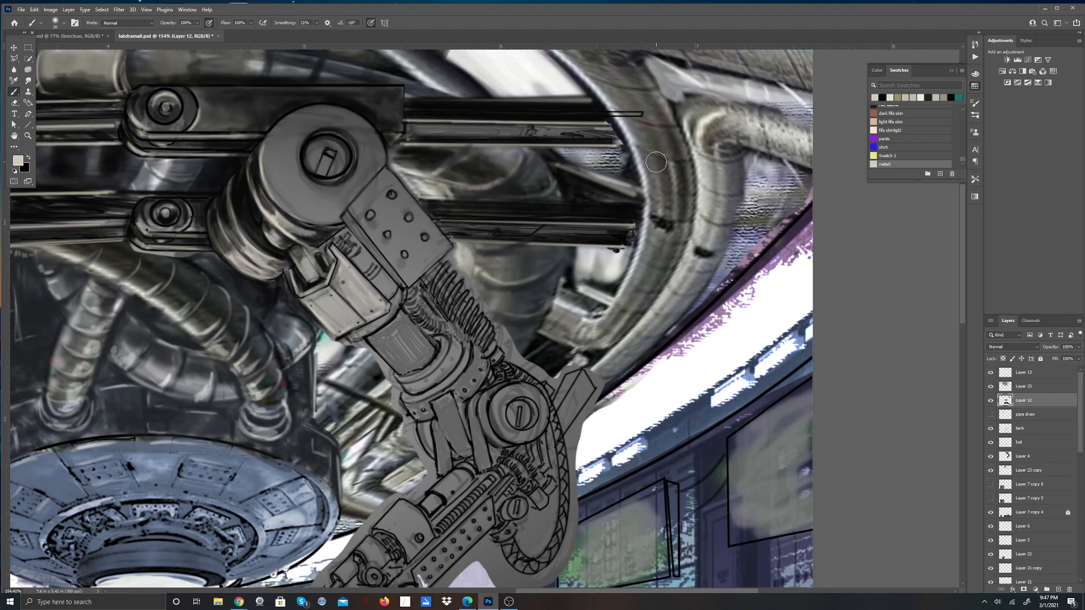
Step: Paint a straight light metal highlight along the lower beam's section left of the pivot bracket
{"action": "scroll", "coordinate": [656, 162], "scroll_direction": "down", "scroll_amount": 8}
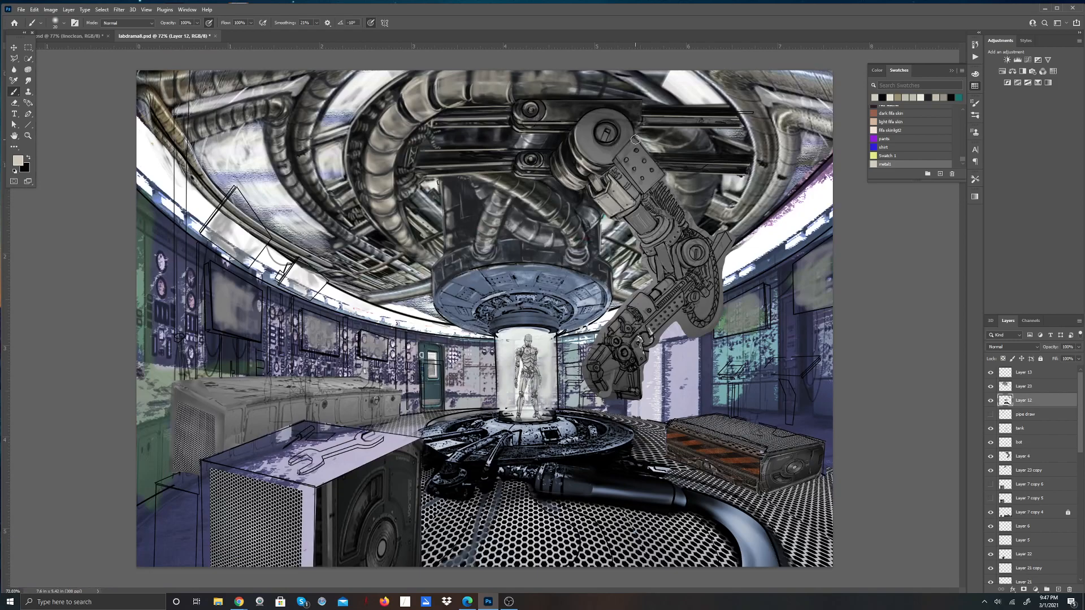
{"action": "scroll", "coordinate": [635, 139], "scroll_direction": "up", "scroll_amount": 3}
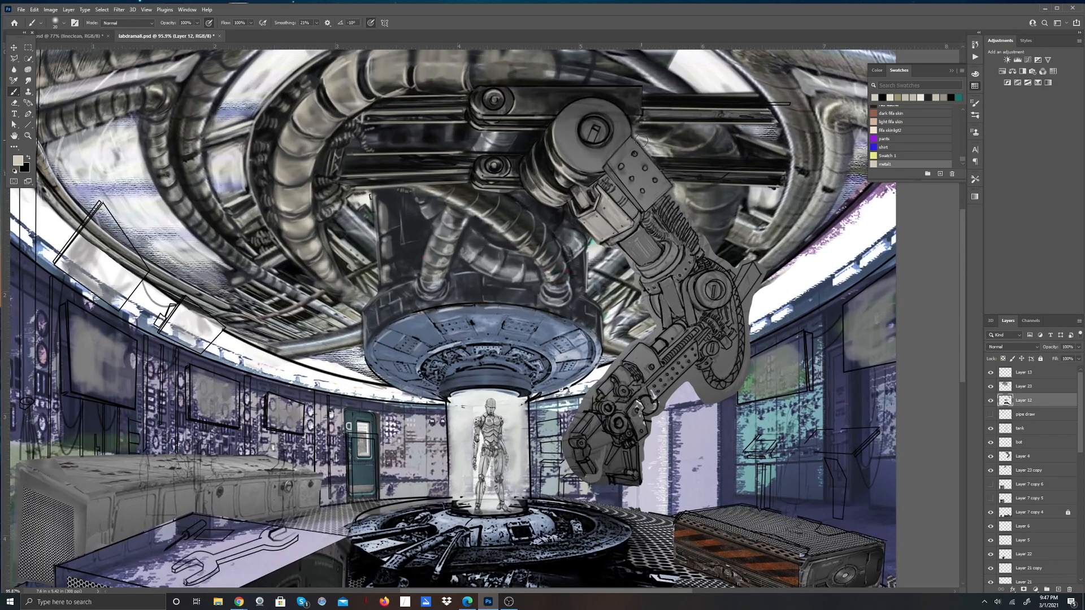
{"action": "scroll", "coordinate": [640, 140], "scroll_direction": "up", "scroll_amount": 3}
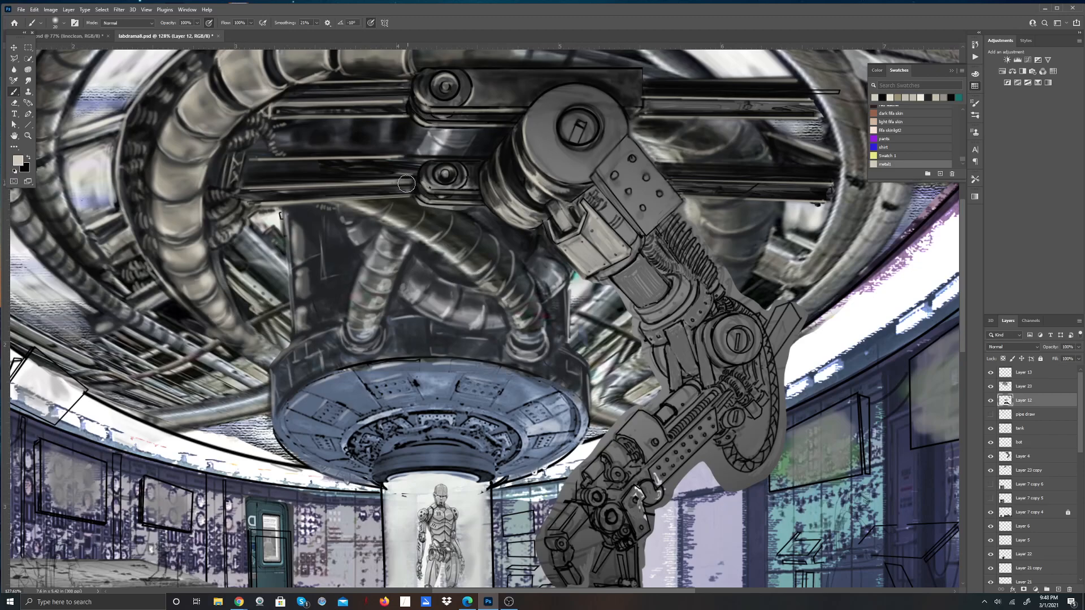
{"action": "left_click", "coordinate": [245, 187], "text": "shift"}
{"action": "left_click", "coordinate": [397, 180], "text": "shift"}
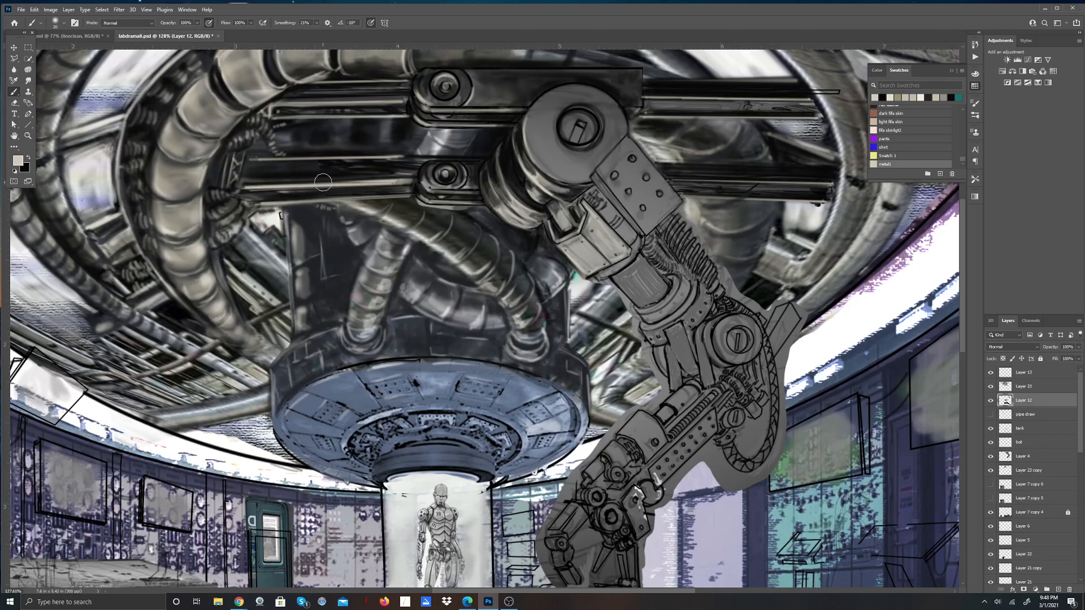
Step: Make Layer 23 active after checking its contents and brush a straight light highlight across the lower beam's left section
{"action": "key", "text": "x"}
{"action": "left_click", "coordinate": [990, 387]}
{"action": "left_click", "coordinate": [990, 386]}
{"action": "left_click", "coordinate": [1017, 387]}
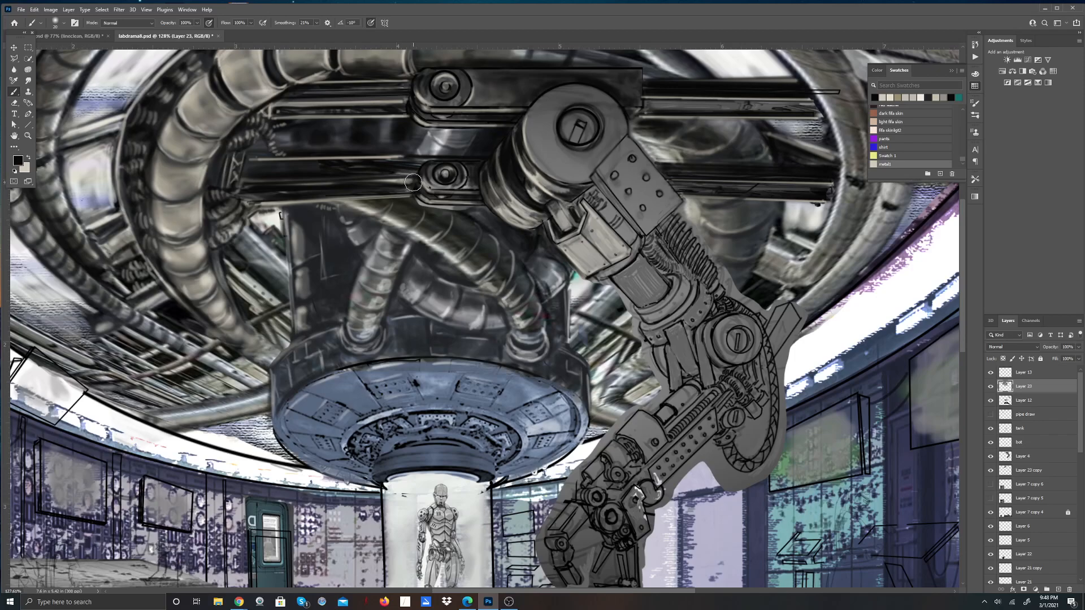
{"action": "key", "text": "x"}
{"action": "left_click_drag", "start_coordinate": [245, 177], "coordinate": [402, 174]}
{"action": "left_click", "coordinate": [403, 175], "text": "shift"}
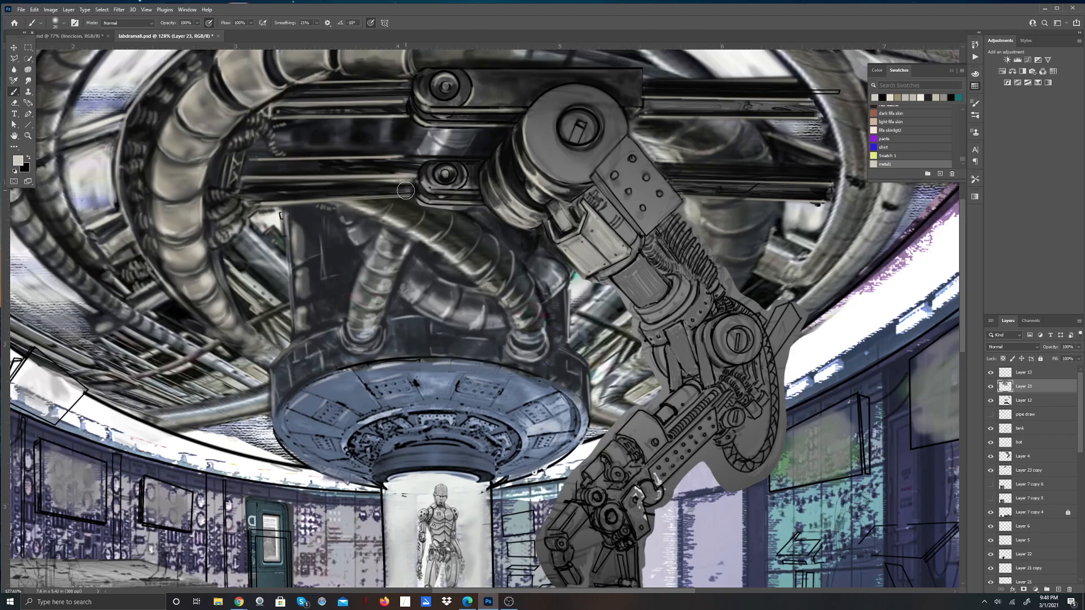
Step: Undo the last stroke and place a horizontal guide along the lower beam's bottom edge
{"action": "key", "text": "x"}
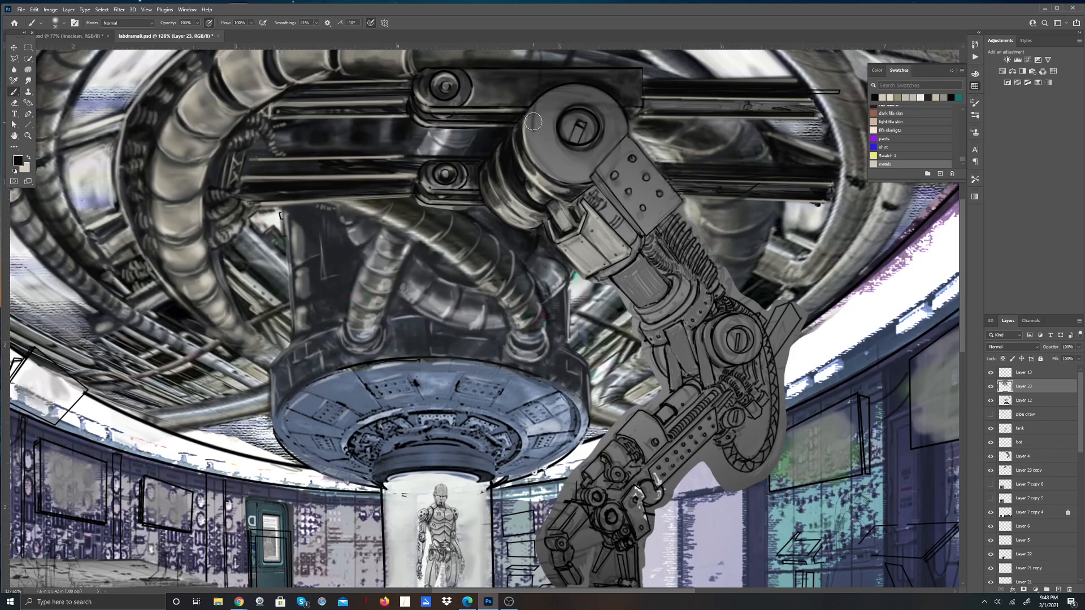
{"action": "key", "text": "ctrl+z"}
{"action": "mouse_move", "coordinate": [378, 46]}
{"action": "left_mouse_down"}
{"action": "mouse_move", "coordinate": [398, 87]}
{"action": "mouse_move", "coordinate": [396, 198]}
{"action": "left_mouse_up"}
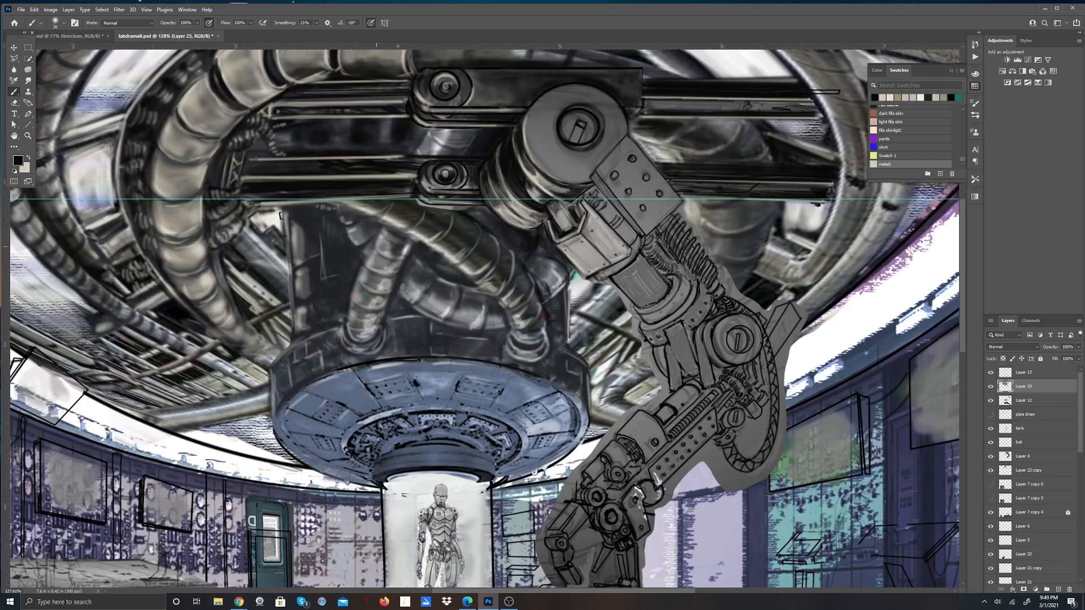
Step: Paint a straight light metal line just above the guide along the lower beam's left section
{"action": "key", "text": "x"}
{"action": "left_click", "coordinate": [246, 193], "text": "shift"}
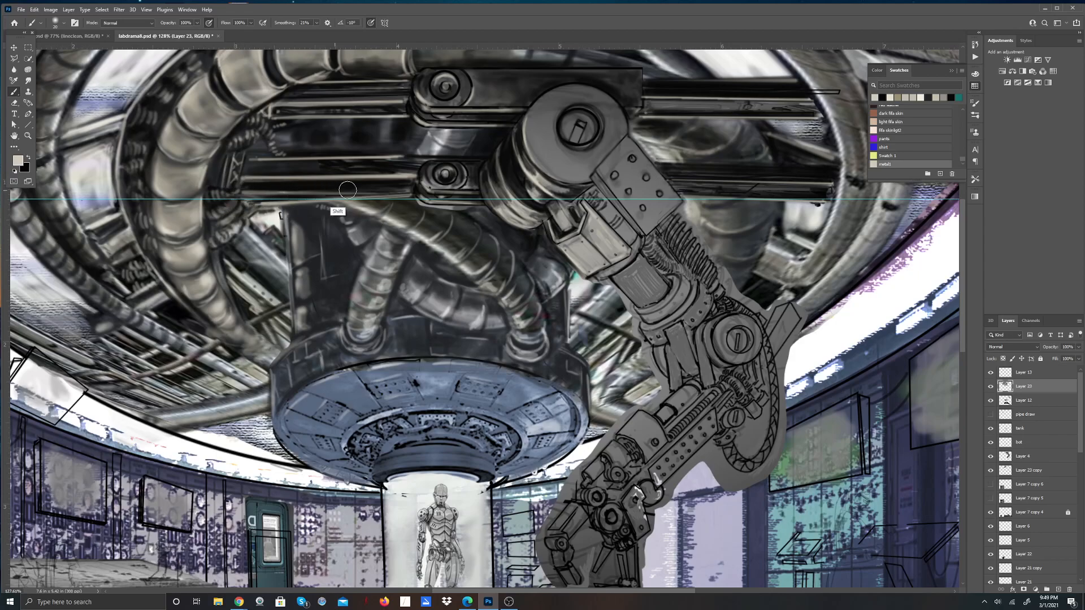
{"action": "left_click", "coordinate": [411, 195], "text": "shift"}
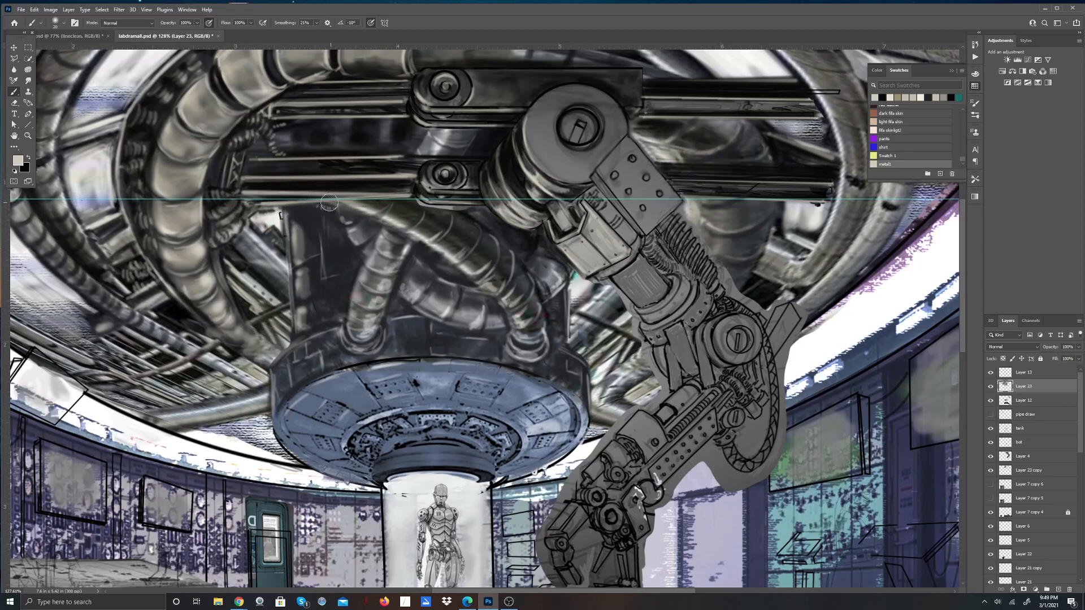
Step: Darken the lower beam's bottom edge with repeated straight black strokes and clear the guide
{"action": "key", "text": "x"}
{"action": "left_click", "coordinate": [249, 204]}
{"action": "left_click", "coordinate": [392, 199], "text": "shift"}
{"action": "left_click", "coordinate": [251, 200], "text": "shift"}
{"action": "left_click", "coordinate": [393, 201], "text": "shift"}
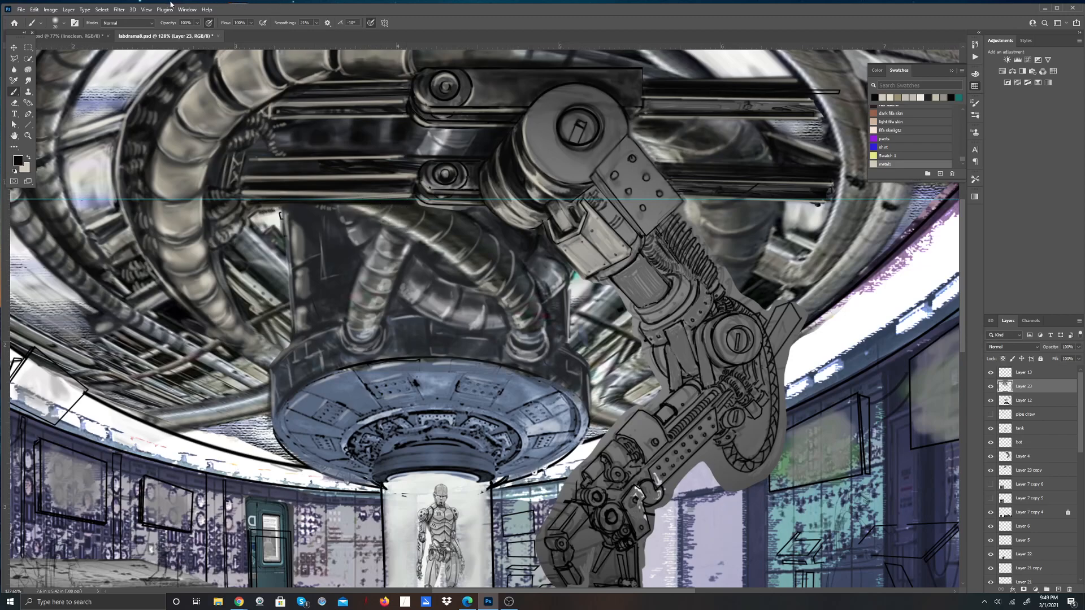
{"action": "left_click", "coordinate": [146, 9]}
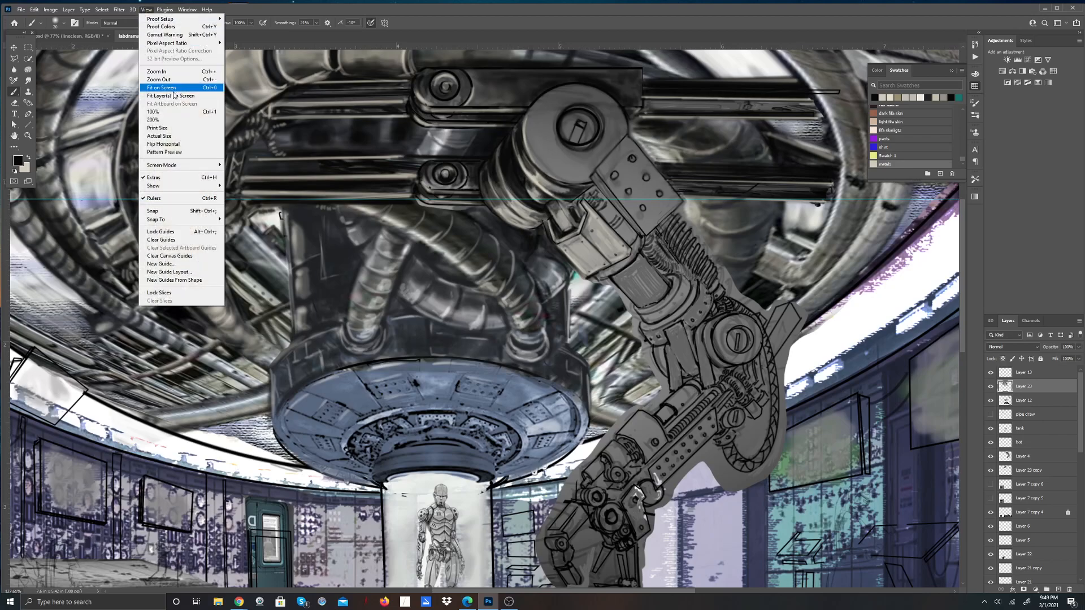
{"action": "left_click", "coordinate": [169, 242]}
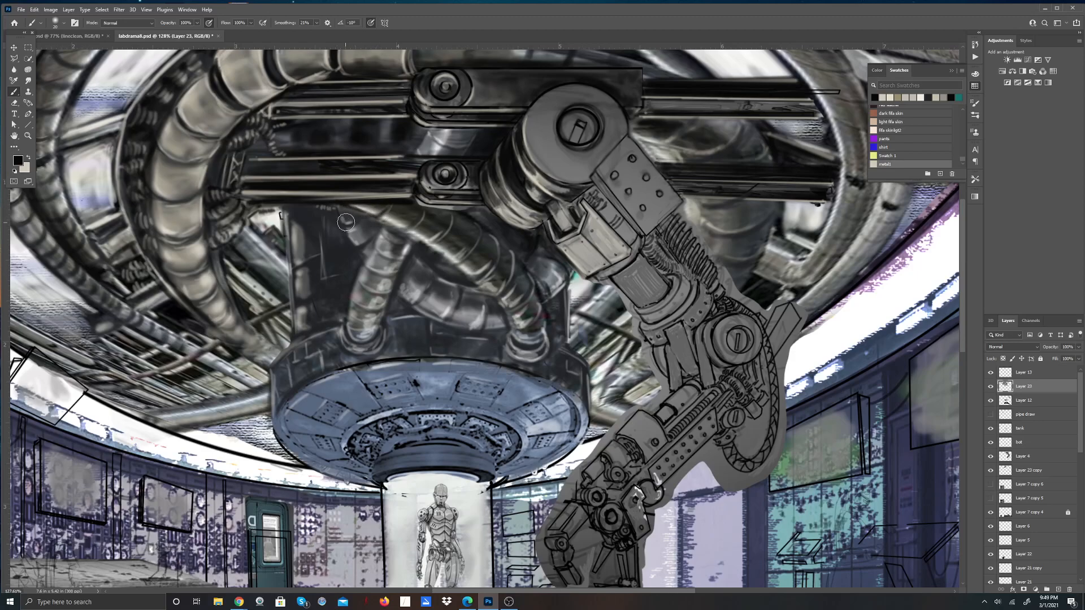
Step: Brush light metal touches below the lower beam and between the beams, and dab black onto the column's panel
{"action": "key", "text": "x"}
{"action": "left_click_drag", "start_coordinate": [328, 207], "coordinate": [354, 208]}
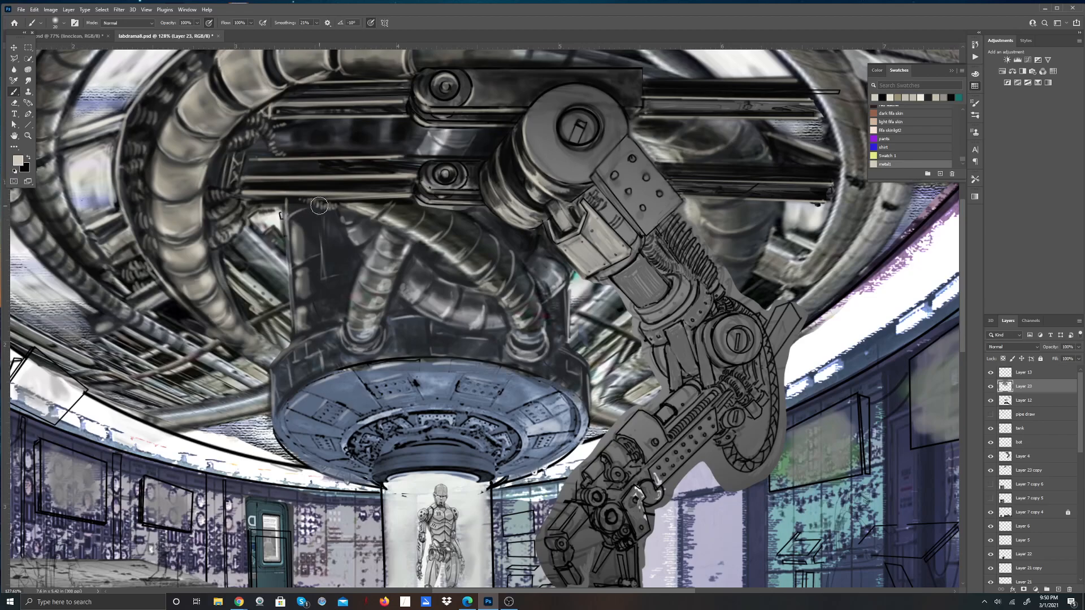
{"action": "left_click_drag", "start_coordinate": [298, 138], "coordinate": [315, 128]}
{"action": "key", "text": "x"}
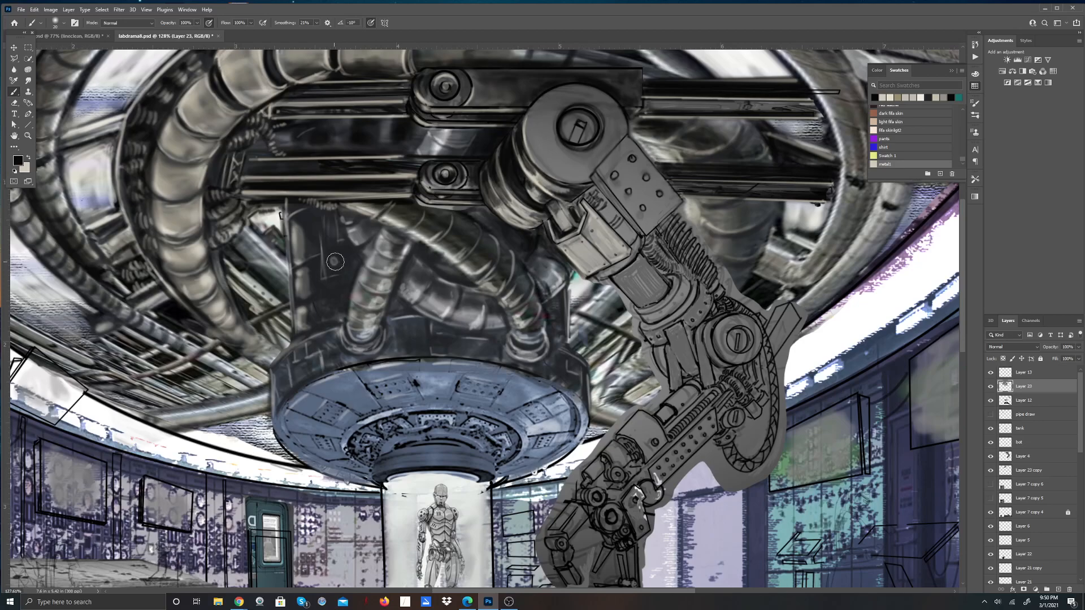
{"action": "left_click", "coordinate": [334, 262]}
Step: Shade the robotic arm's perforated plate and the area beside the shoulder joint with soft black strokes
{"action": "scroll", "coordinate": [463, 235], "scroll_direction": "down", "scroll_amount": 6}
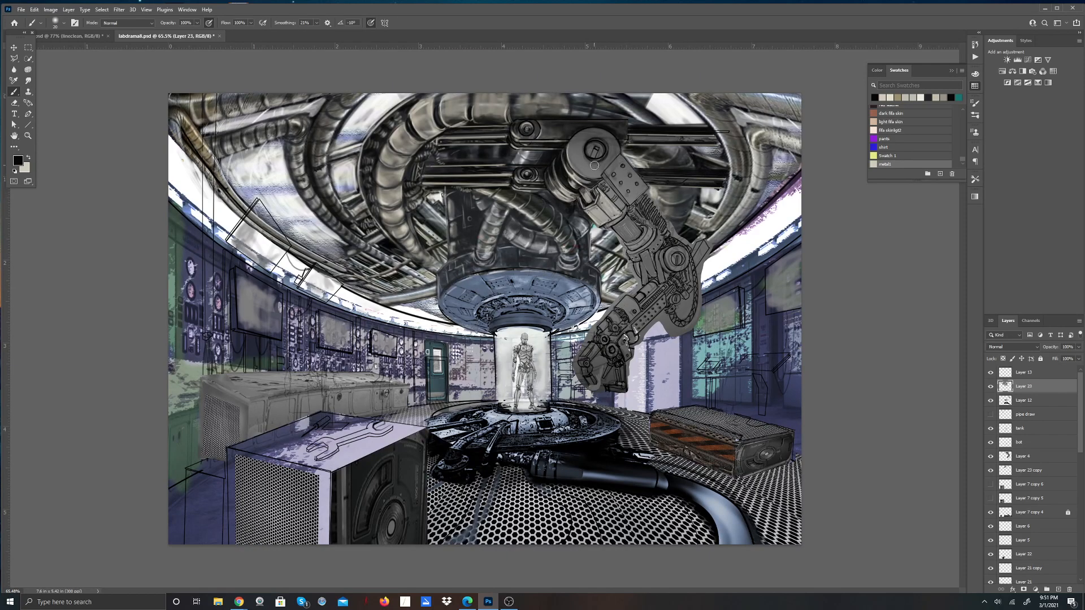
{"action": "scroll", "coordinate": [594, 166], "scroll_direction": "down", "scroll_amount": 2}
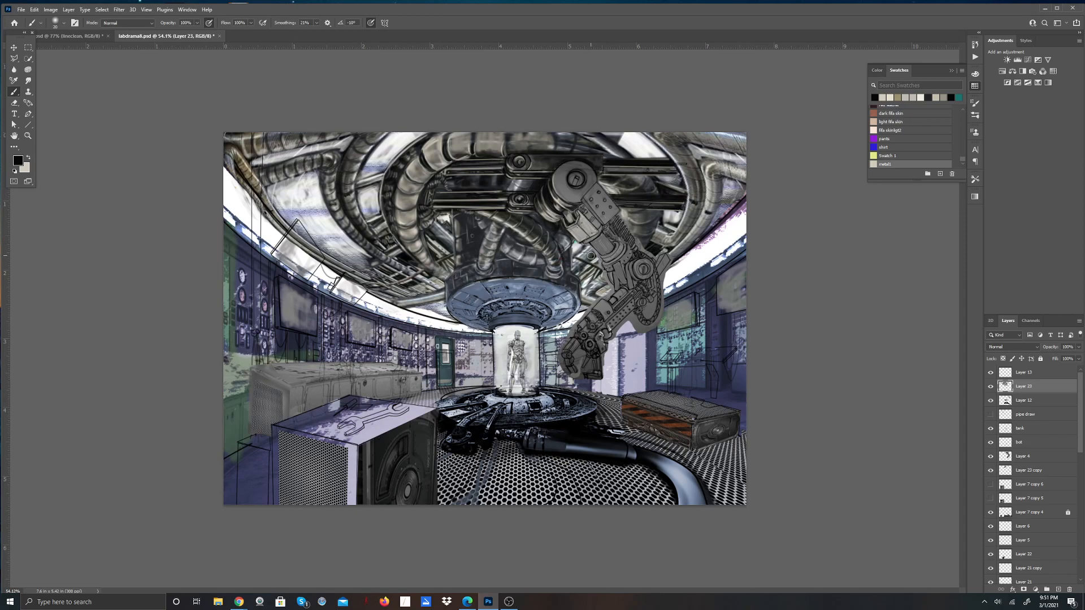
{"action": "scroll", "coordinate": [587, 252], "scroll_direction": "down", "scroll_amount": 2}
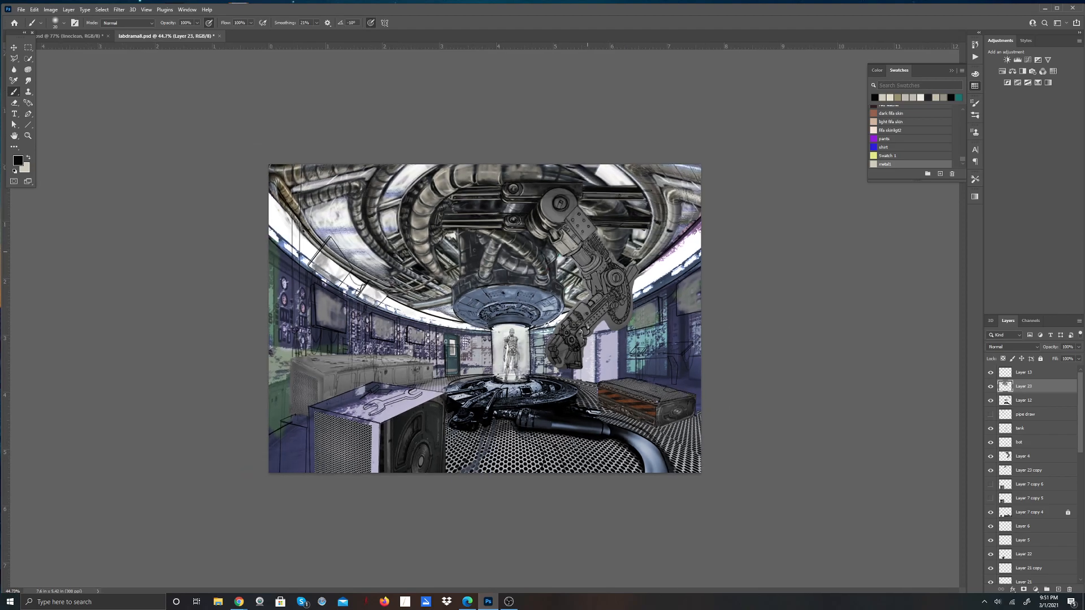
{"action": "scroll", "coordinate": [587, 252], "scroll_direction": "down", "scroll_amount": 4}
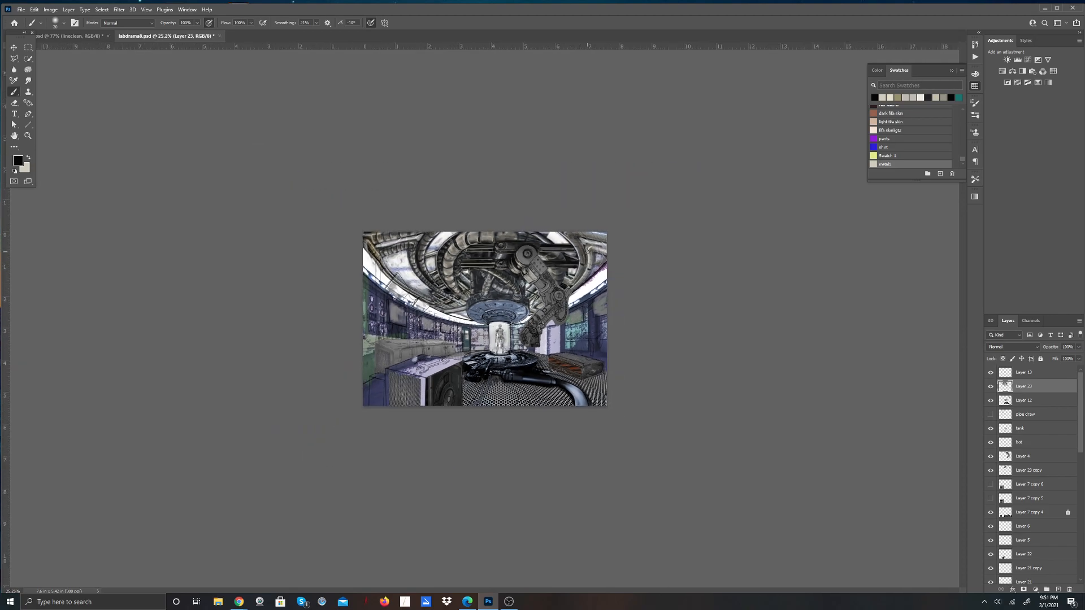
{"action": "scroll", "coordinate": [587, 252], "scroll_direction": "up", "scroll_amount": 7}
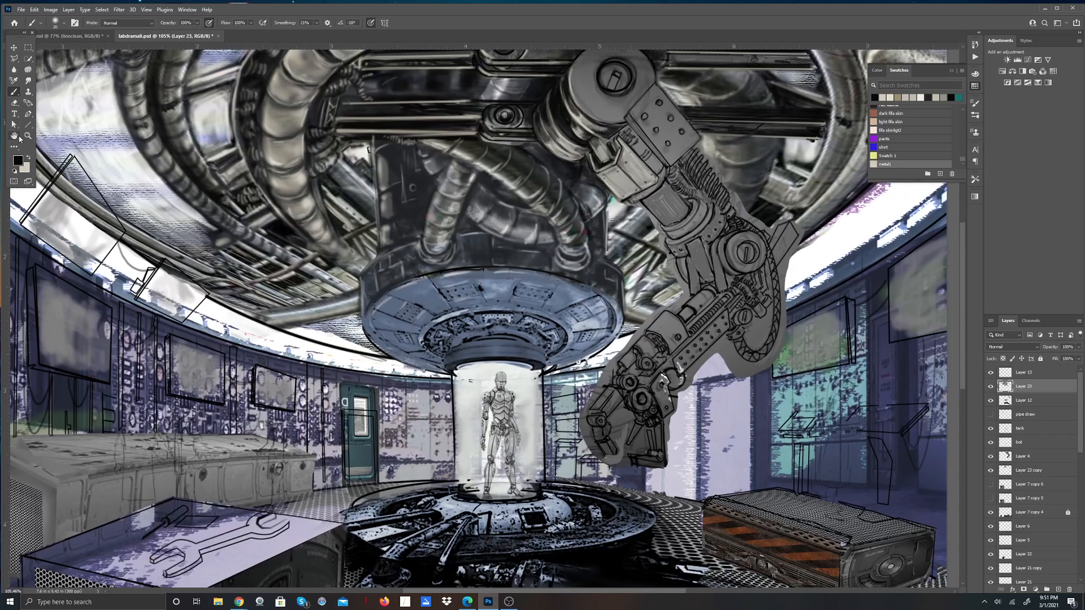
{"action": "left_click", "coordinate": [16, 137]}
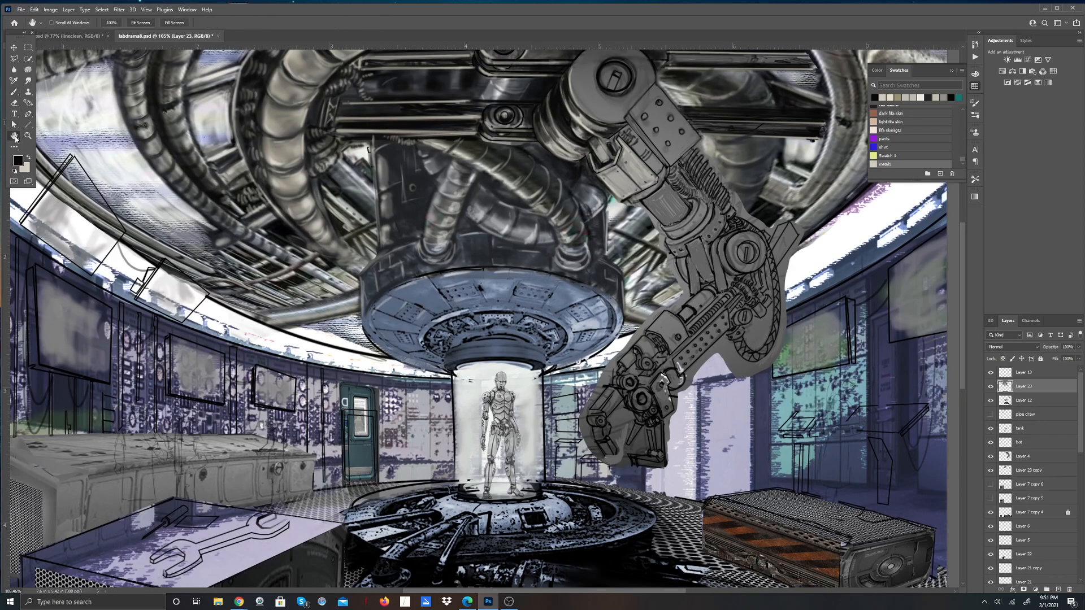
{"action": "left_click_drag", "start_coordinate": [708, 222], "coordinate": [361, 367]}
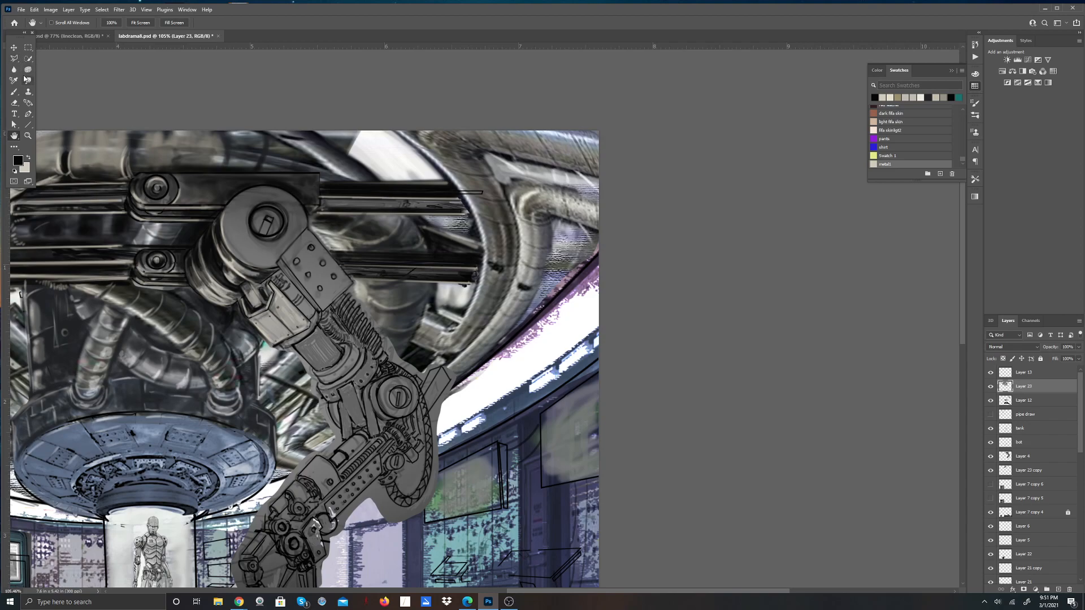
{"action": "key", "text": "b"}
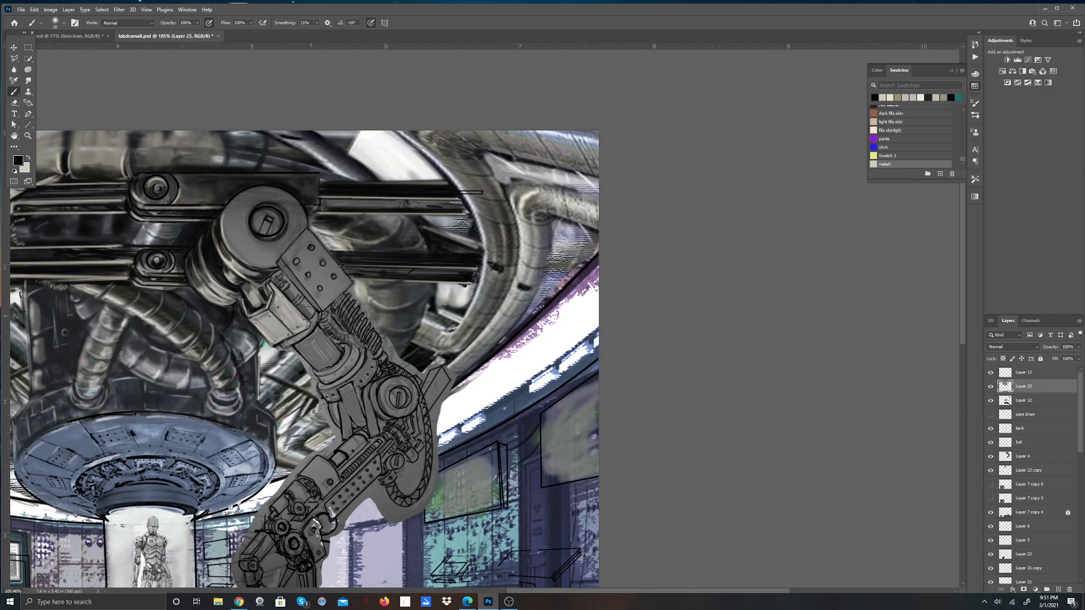
{"action": "mouse_move", "coordinate": [314, 310]}
{"action": "left_mouse_down"}
{"action": "mouse_move", "coordinate": [306, 300]}
{"action": "mouse_move", "coordinate": [312, 309]}
{"action": "left_mouse_up"}
{"action": "mouse_move", "coordinate": [283, 278]}
{"action": "left_mouse_down"}
{"action": "mouse_move", "coordinate": [317, 312]}
{"action": "mouse_move", "coordinate": [280, 263]}
{"action": "mouse_move", "coordinate": [318, 314]}
{"action": "mouse_move", "coordinate": [298, 260]}
{"action": "mouse_move", "coordinate": [322, 263]}
{"action": "left_mouse_up"}
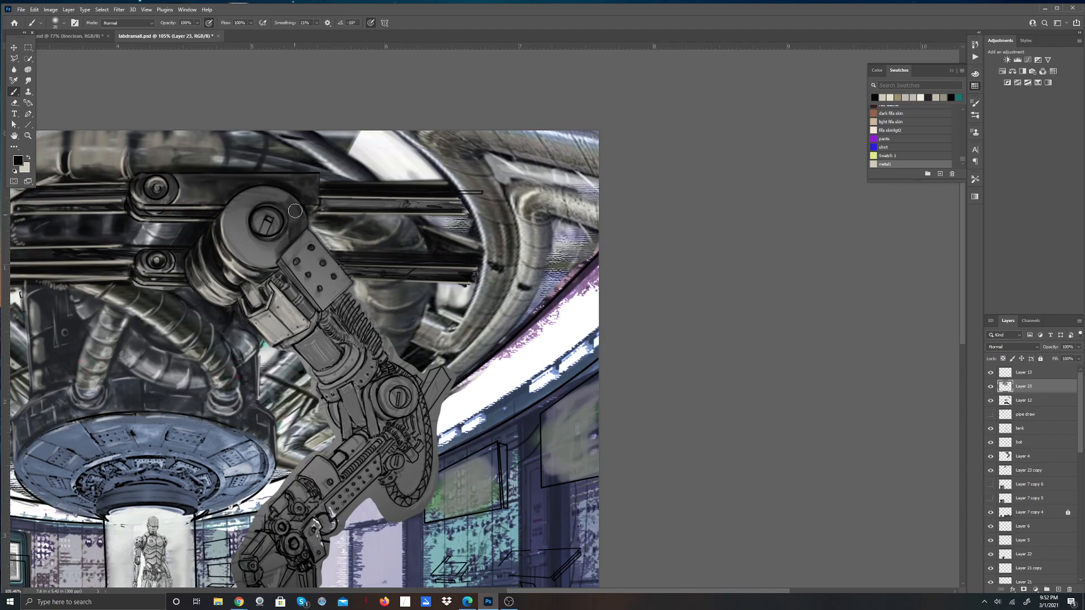
Step: Shade the face of the arm's round shoulder disc and its central hub with black strokes
{"action": "mouse_move", "coordinate": [237, 211]}
{"action": "left_mouse_down"}
{"action": "mouse_move", "coordinate": [245, 232]}
{"action": "mouse_move", "coordinate": [247, 200]}
{"action": "mouse_move", "coordinate": [271, 189]}
{"action": "mouse_move", "coordinate": [289, 207]}
{"action": "left_mouse_up"}
{"action": "mouse_move", "coordinate": [226, 223]}
{"action": "left_mouse_down"}
{"action": "mouse_move", "coordinate": [269, 267]}
{"action": "mouse_move", "coordinate": [274, 238]}
{"action": "mouse_move", "coordinate": [282, 254]}
{"action": "mouse_move", "coordinate": [286, 234]}
{"action": "mouse_move", "coordinate": [262, 213]}
{"action": "mouse_move", "coordinate": [271, 234]}
{"action": "left_mouse_up"}
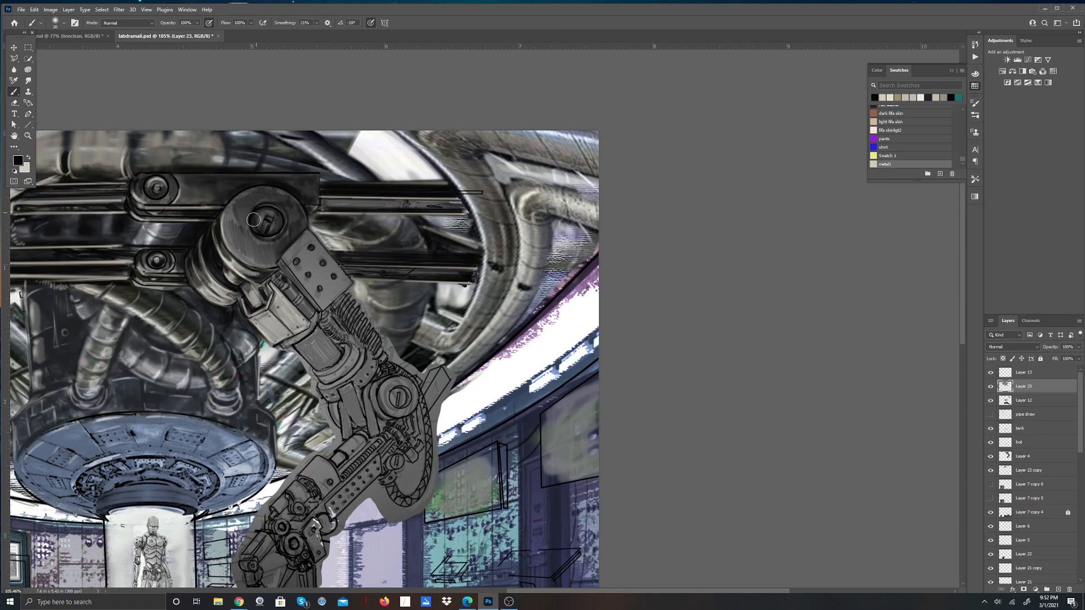
{"action": "left_click_drag", "start_coordinate": [268, 229], "coordinate": [270, 234]}
Step: Smudge the black shading smooth across the face of the shoulder disc
{"action": "left_click", "coordinate": [28, 80]}
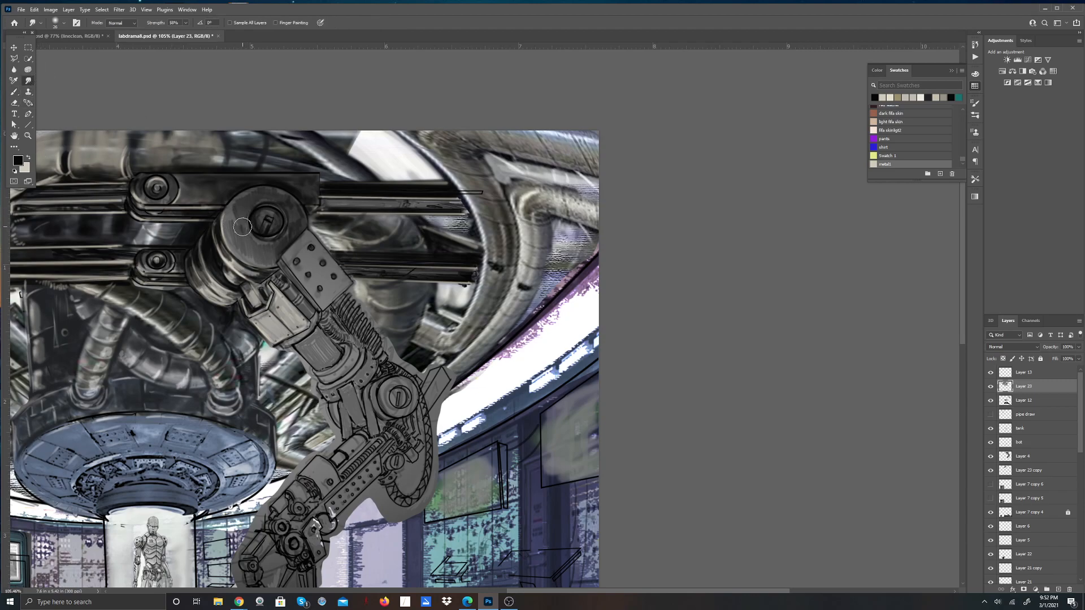
{"action": "mouse_move", "coordinate": [238, 246]}
{"action": "left_mouse_down"}
{"action": "mouse_move", "coordinate": [263, 256]}
{"action": "mouse_move", "coordinate": [242, 207]}
{"action": "mouse_move", "coordinate": [234, 236]}
{"action": "left_mouse_up"}
{"action": "mouse_move", "coordinate": [282, 200]}
{"action": "left_mouse_down"}
{"action": "mouse_move", "coordinate": [294, 223]}
{"action": "mouse_move", "coordinate": [270, 192]}
{"action": "mouse_move", "coordinate": [285, 200]}
{"action": "left_mouse_up"}
{"action": "mouse_move", "coordinate": [231, 231]}
{"action": "left_mouse_down"}
{"action": "mouse_move", "coordinate": [235, 208]}
{"action": "mouse_move", "coordinate": [243, 234]}
{"action": "mouse_move", "coordinate": [266, 253]}
{"action": "mouse_move", "coordinate": [257, 250]}
{"action": "mouse_move", "coordinate": [291, 227]}
{"action": "mouse_move", "coordinate": [270, 260]}
{"action": "mouse_move", "coordinate": [252, 259]}
{"action": "mouse_move", "coordinate": [236, 235]}
{"action": "mouse_move", "coordinate": [252, 254]}
{"action": "mouse_move", "coordinate": [276, 220]}
{"action": "mouse_move", "coordinate": [258, 221]}
{"action": "mouse_move", "coordinate": [272, 215]}
{"action": "mouse_move", "coordinate": [276, 227]}
{"action": "mouse_move", "coordinate": [257, 217]}
{"action": "left_mouse_up"}
Step: Brush light metal highlights around the ring of the shoulder disc's central hub
{"action": "key", "text": "x"}
{"action": "key", "text": "b"}
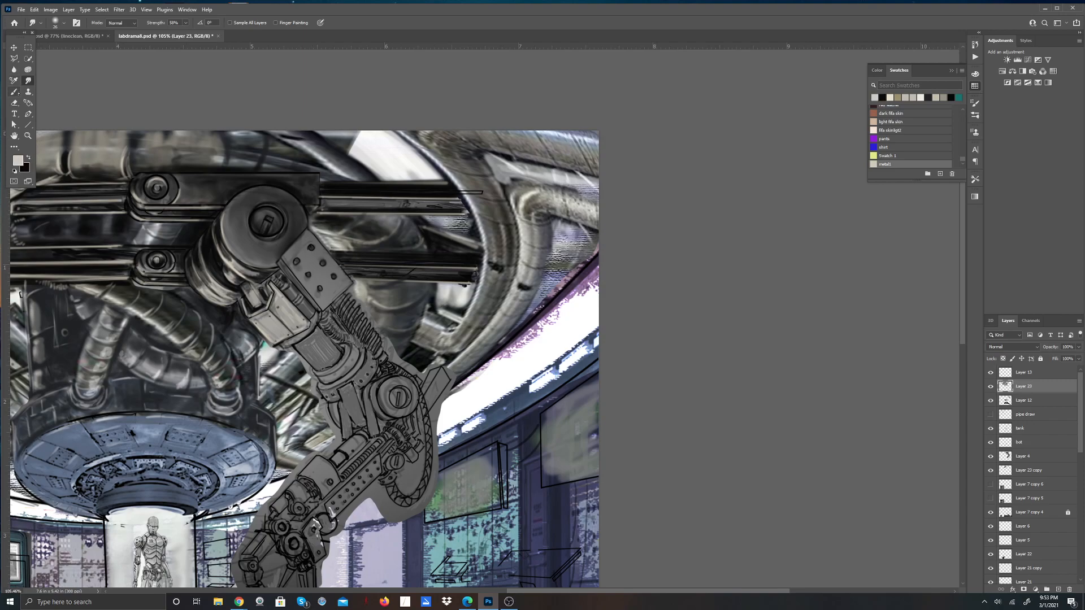
{"action": "mouse_move", "coordinate": [260, 215]}
{"action": "left_mouse_down"}
{"action": "mouse_move", "coordinate": [272, 226]}
{"action": "mouse_move", "coordinate": [278, 214]}
{"action": "mouse_move", "coordinate": [264, 206]}
{"action": "mouse_move", "coordinate": [278, 213]}
{"action": "left_mouse_up"}
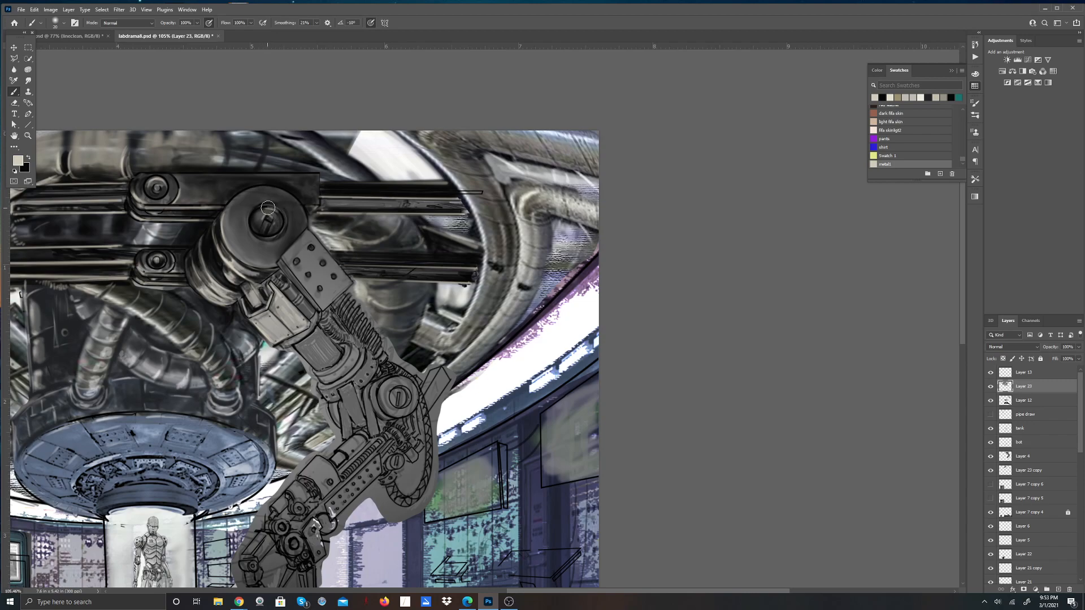
{"action": "left_click_drag", "start_coordinate": [283, 217], "coordinate": [268, 201]}
Step: Refine the slot inside the shoulder hub with black shading and light metal touches
{"action": "key", "text": "x"}
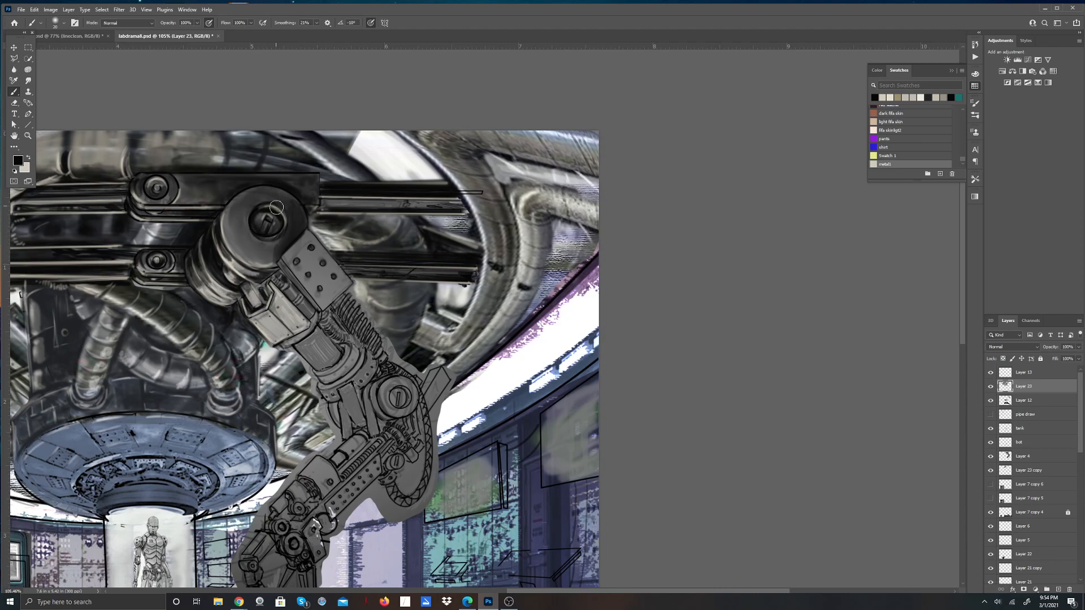
{"action": "left_click_drag", "start_coordinate": [264, 226], "coordinate": [265, 222]}
{"action": "key", "text": "x"}
{"action": "left_click_drag", "start_coordinate": [270, 219], "coordinate": [286, 221]}
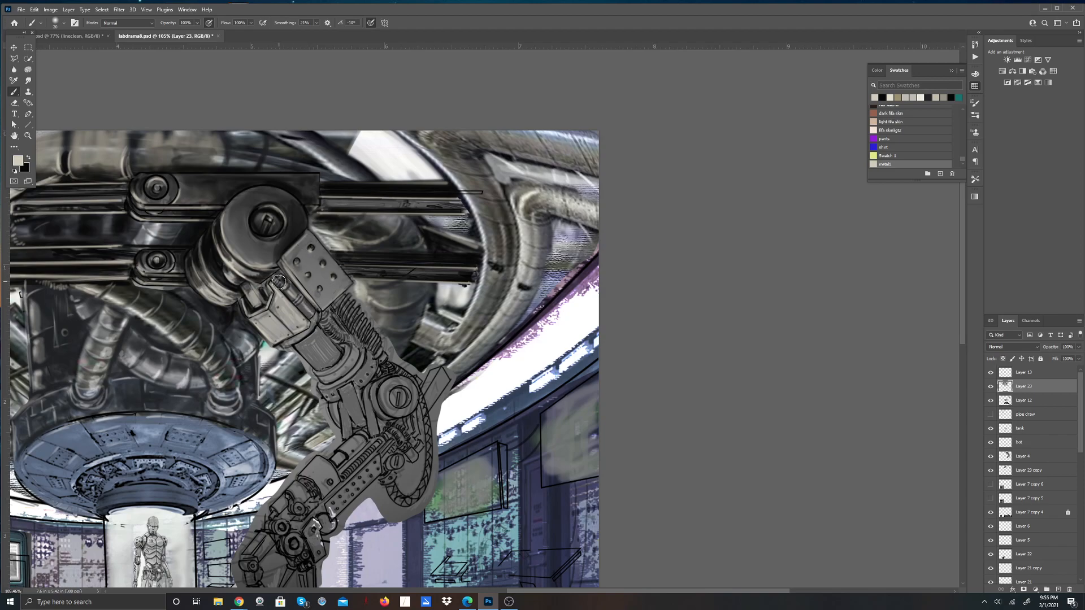
Step: Refine the shading around the shoulder disc's hub with black and light metal strokes, blending them by smudging
{"action": "key", "text": "x"}
{"action": "left_click", "coordinate": [29, 81]}
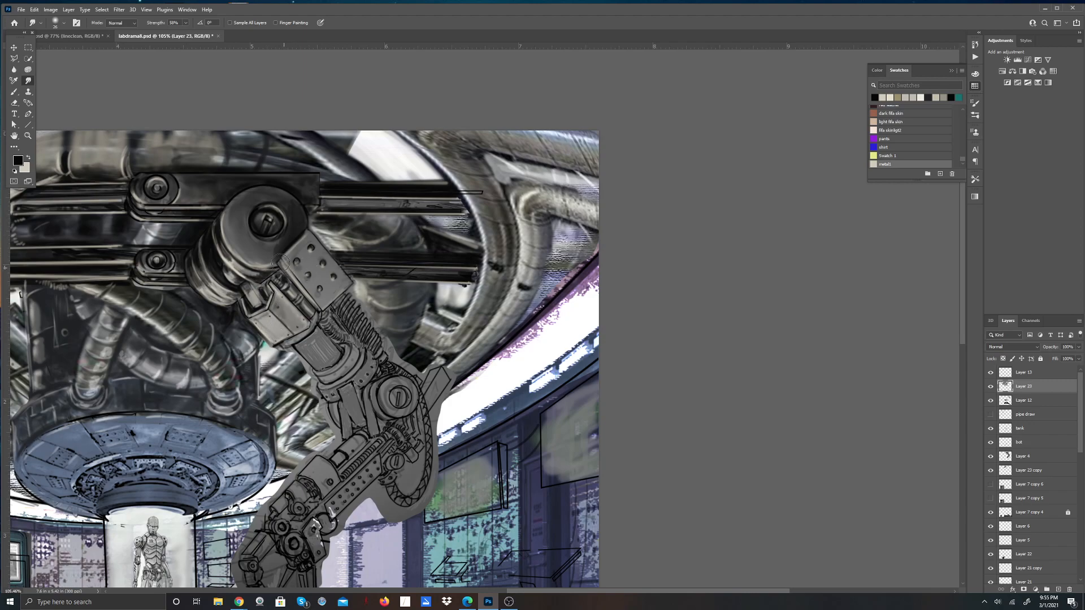
{"action": "left_click", "coordinate": [19, 92]}
{"action": "key", "text": "x"}
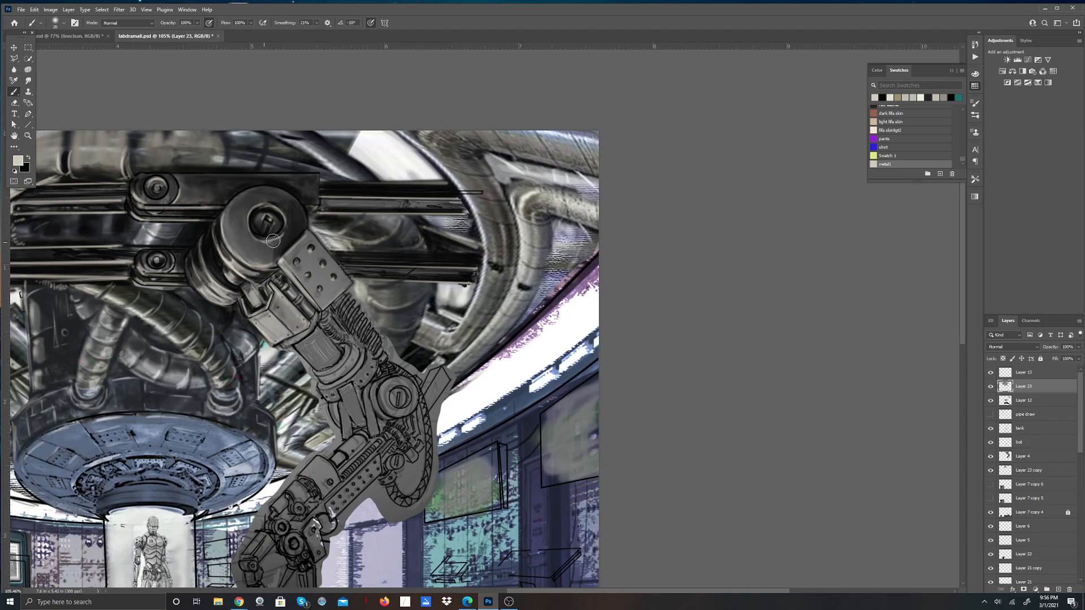
Step: Shade the perforated plate beneath the shoulder disc and its holes with black, and smudge the shading smooth
{"action": "key", "text": "x"}
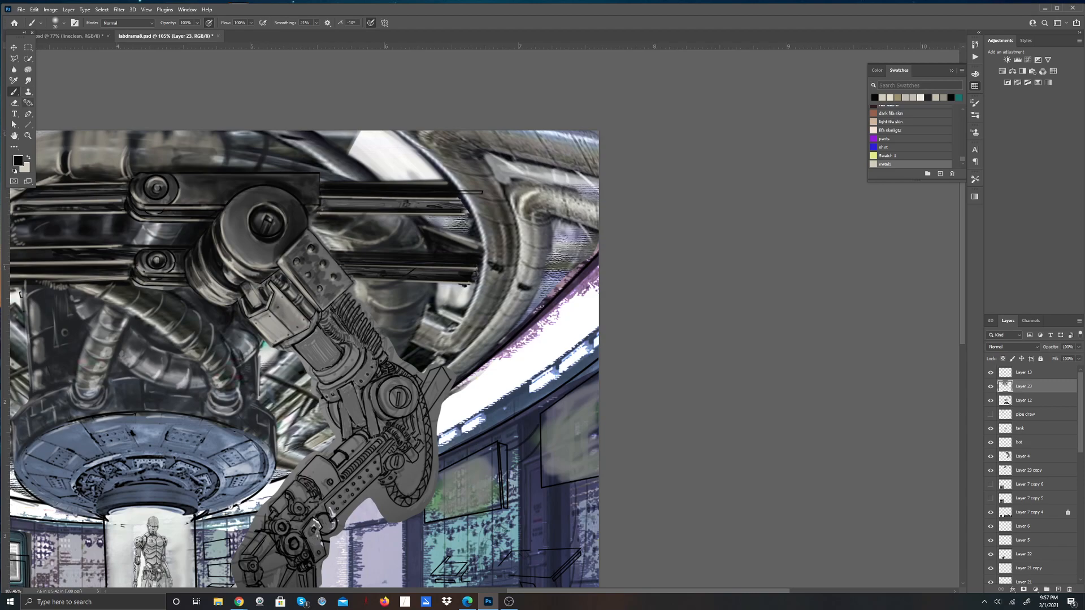
{"action": "left_click", "coordinate": [28, 81]}
{"action": "mouse_move", "coordinate": [311, 264]}
{"action": "left_mouse_down"}
{"action": "mouse_move", "coordinate": [309, 294]}
{"action": "mouse_move", "coordinate": [282, 262]}
{"action": "mouse_move", "coordinate": [324, 303]}
{"action": "mouse_move", "coordinate": [307, 288]}
{"action": "mouse_move", "coordinate": [318, 302]}
{"action": "mouse_move", "coordinate": [331, 294]}
{"action": "mouse_move", "coordinate": [324, 303]}
{"action": "mouse_move", "coordinate": [343, 283]}
{"action": "mouse_move", "coordinate": [324, 274]}
{"action": "mouse_move", "coordinate": [333, 272]}
{"action": "mouse_move", "coordinate": [341, 290]}
{"action": "mouse_move", "coordinate": [332, 295]}
{"action": "mouse_move", "coordinate": [396, 225]}
{"action": "mouse_move", "coordinate": [329, 302]}
{"action": "left_mouse_up"}
{"action": "key", "text": "b"}
{"action": "mouse_move", "coordinate": [297, 304]}
{"action": "left_mouse_down"}
{"action": "mouse_move", "coordinate": [308, 313]}
{"action": "mouse_move", "coordinate": [280, 282]}
{"action": "left_mouse_up"}
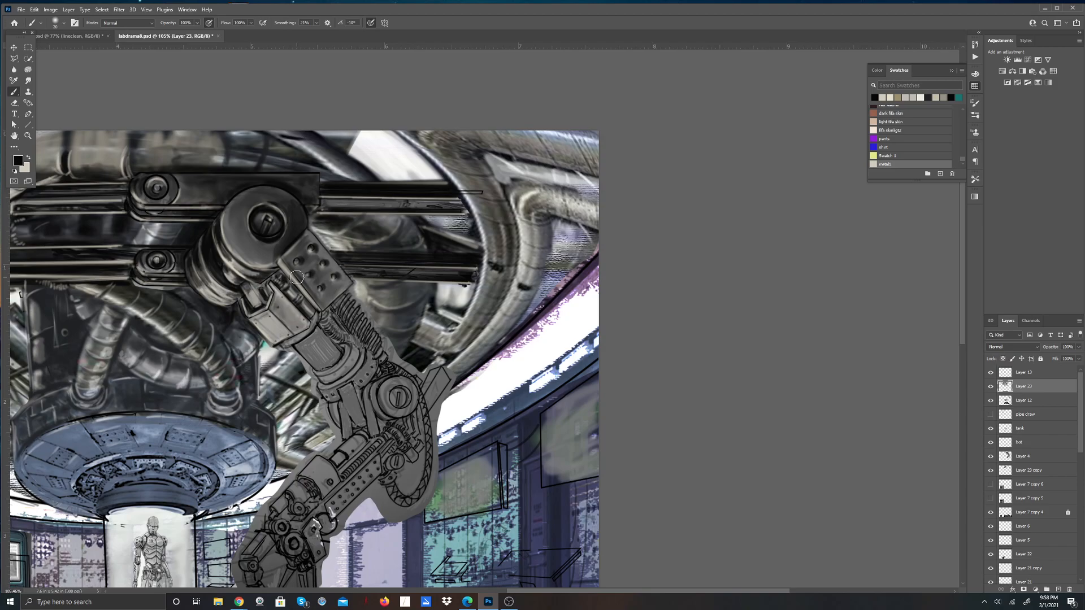
Step: Darken the small fittings and the recess edge of the riveted housing below the shoulder with a fine black brush
{"action": "key", "text": "z"}
{"action": "left_click_drag", "start_coordinate": [263, 304], "coordinate": [303, 299]}
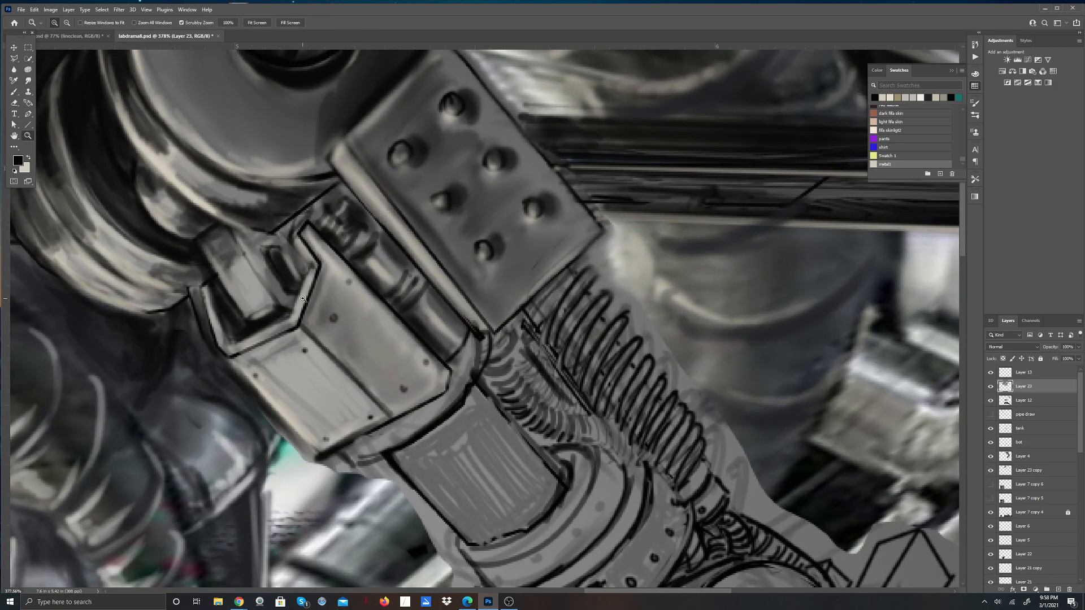
{"action": "left_click", "coordinate": [14, 91]}
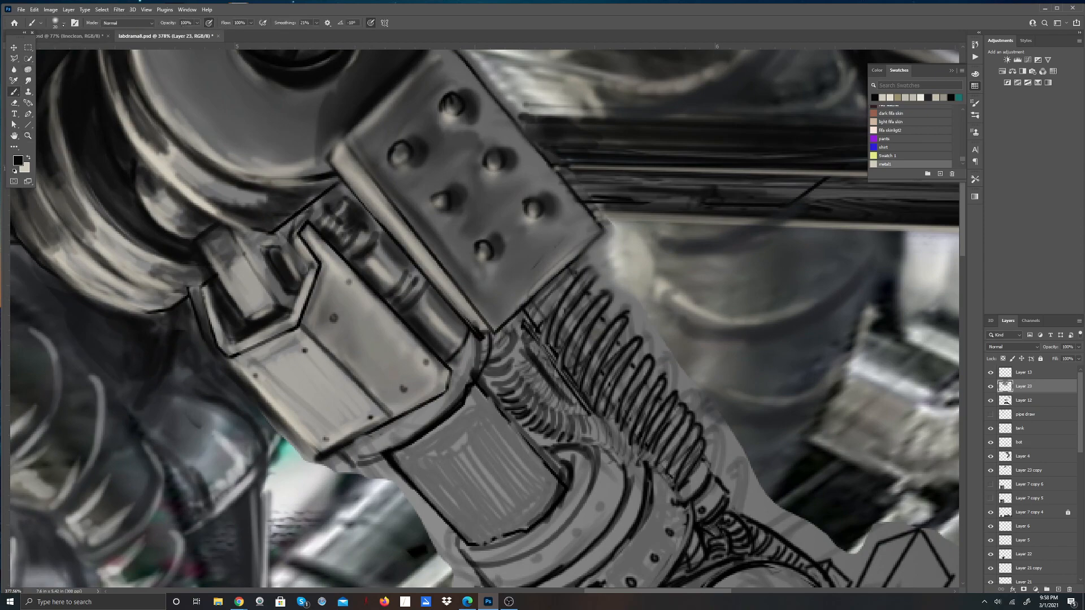
{"action": "left_click", "coordinate": [58, 23]}
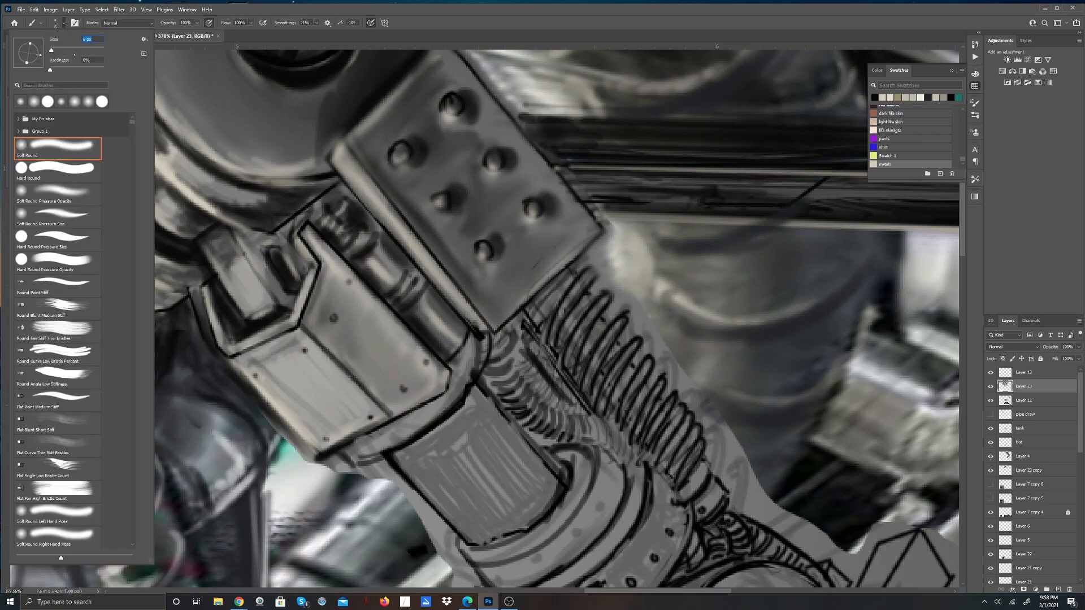
{"action": "left_click", "coordinate": [348, 252]}
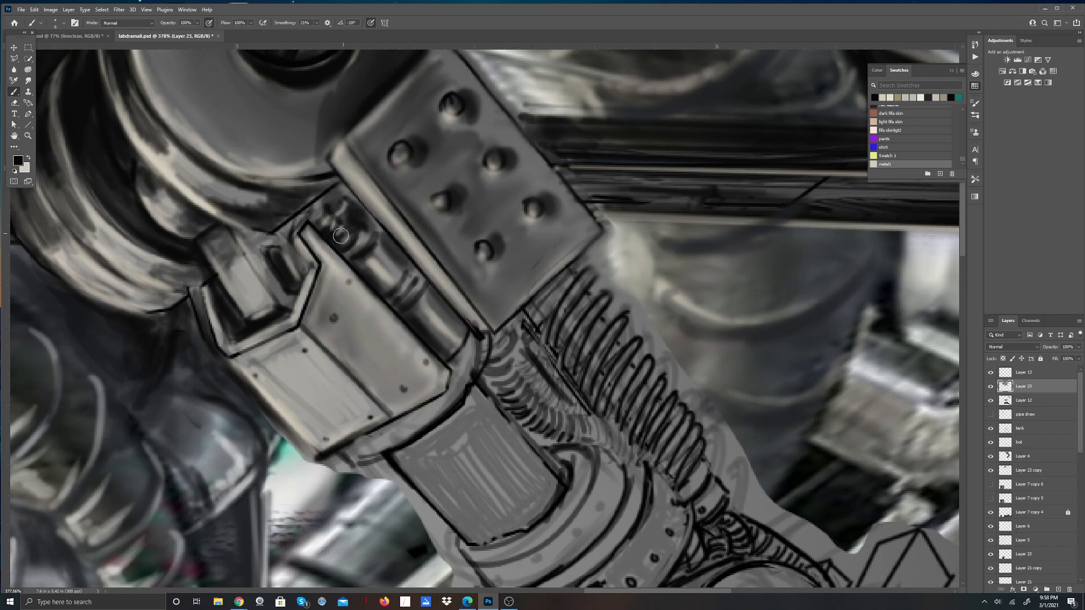
{"action": "mouse_move", "coordinate": [309, 217]}
{"action": "left_mouse_down"}
{"action": "mouse_move", "coordinate": [352, 203]}
{"action": "mouse_move", "coordinate": [334, 211]}
{"action": "mouse_move", "coordinate": [343, 197]}
{"action": "mouse_move", "coordinate": [334, 211]}
{"action": "mouse_move", "coordinate": [322, 201]}
{"action": "mouse_move", "coordinate": [283, 237]}
{"action": "mouse_move", "coordinate": [310, 258]}
{"action": "mouse_move", "coordinate": [300, 266]}
{"action": "mouse_move", "coordinate": [292, 245]}
{"action": "mouse_move", "coordinate": [310, 259]}
{"action": "mouse_move", "coordinate": [303, 278]}
{"action": "mouse_move", "coordinate": [279, 252]}
{"action": "mouse_move", "coordinate": [285, 239]}
{"action": "mouse_move", "coordinate": [249, 229]}
{"action": "mouse_move", "coordinate": [274, 233]}
{"action": "left_mouse_up"}
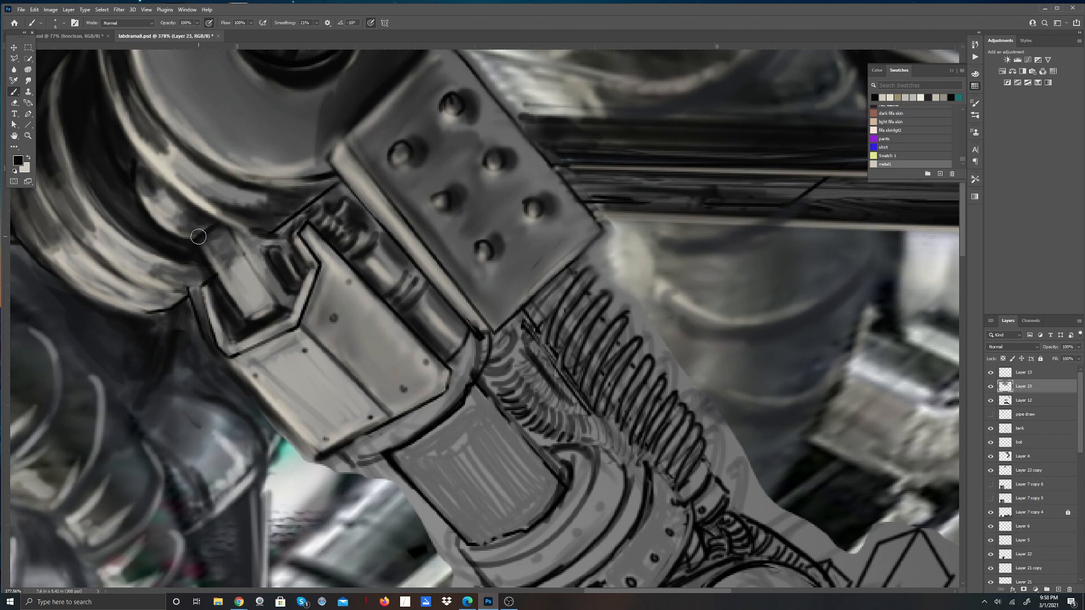
{"action": "mouse_move", "coordinate": [215, 270]}
{"action": "left_mouse_down"}
{"action": "mouse_move", "coordinate": [245, 322]}
{"action": "mouse_move", "coordinate": [271, 306]}
{"action": "mouse_move", "coordinate": [251, 319]}
{"action": "mouse_move", "coordinate": [287, 311]}
{"action": "mouse_move", "coordinate": [280, 293]}
{"action": "mouse_move", "coordinate": [231, 309]}
{"action": "mouse_move", "coordinate": [235, 336]}
{"action": "mouse_move", "coordinate": [218, 295]}
{"action": "mouse_move", "coordinate": [231, 340]}
{"action": "mouse_move", "coordinate": [264, 324]}
{"action": "mouse_move", "coordinate": [234, 346]}
{"action": "mouse_move", "coordinate": [286, 313]}
{"action": "mouse_move", "coordinate": [276, 341]}
{"action": "mouse_move", "coordinate": [293, 324]}
{"action": "mouse_move", "coordinate": [223, 307]}
{"action": "mouse_move", "coordinate": [213, 274]}
{"action": "mouse_move", "coordinate": [226, 326]}
{"action": "mouse_move", "coordinate": [250, 288]}
{"action": "mouse_move", "coordinate": [200, 299]}
{"action": "mouse_move", "coordinate": [211, 339]}
{"action": "mouse_move", "coordinate": [197, 289]}
{"action": "mouse_move", "coordinate": [221, 356]}
{"action": "mouse_move", "coordinate": [205, 311]}
{"action": "mouse_move", "coordinate": [225, 348]}
{"action": "left_mouse_up"}
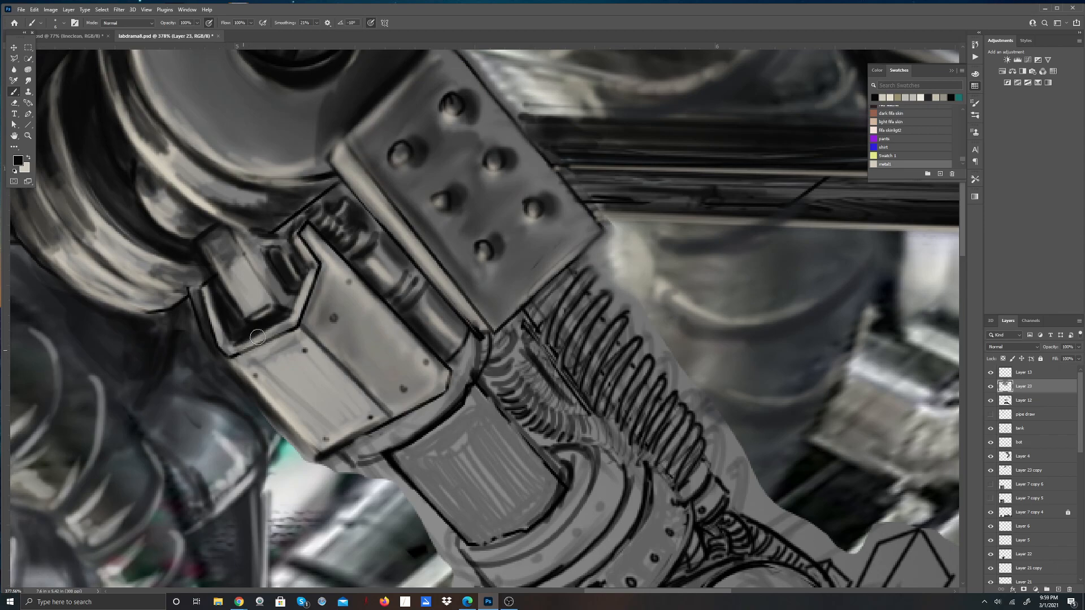
{"action": "left_click_drag", "start_coordinate": [251, 341], "coordinate": [273, 331]}
{"action": "left_click_drag", "start_coordinate": [270, 338], "coordinate": [294, 329]}
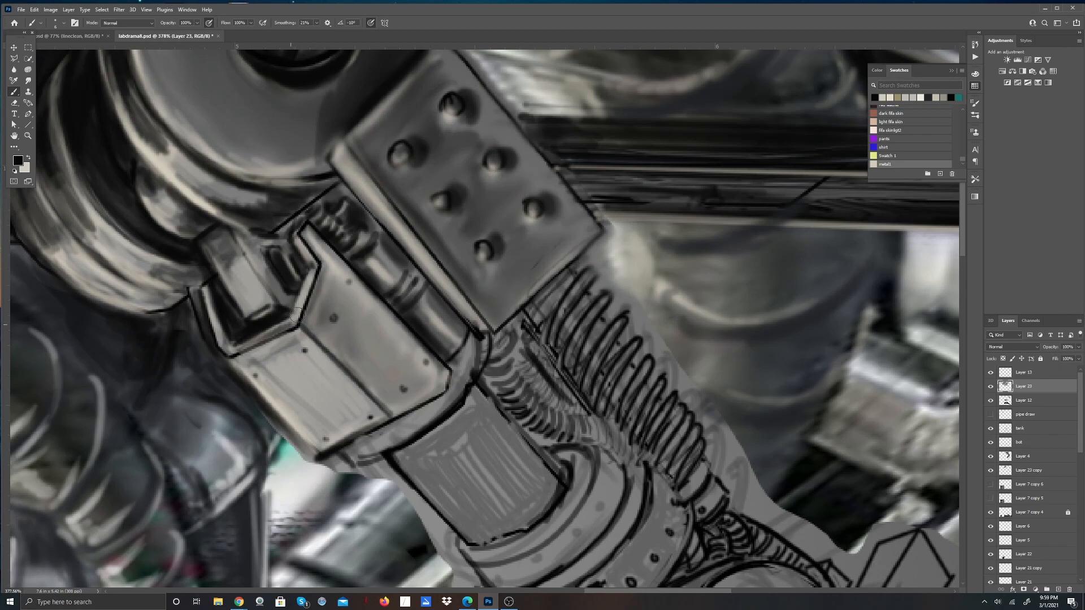
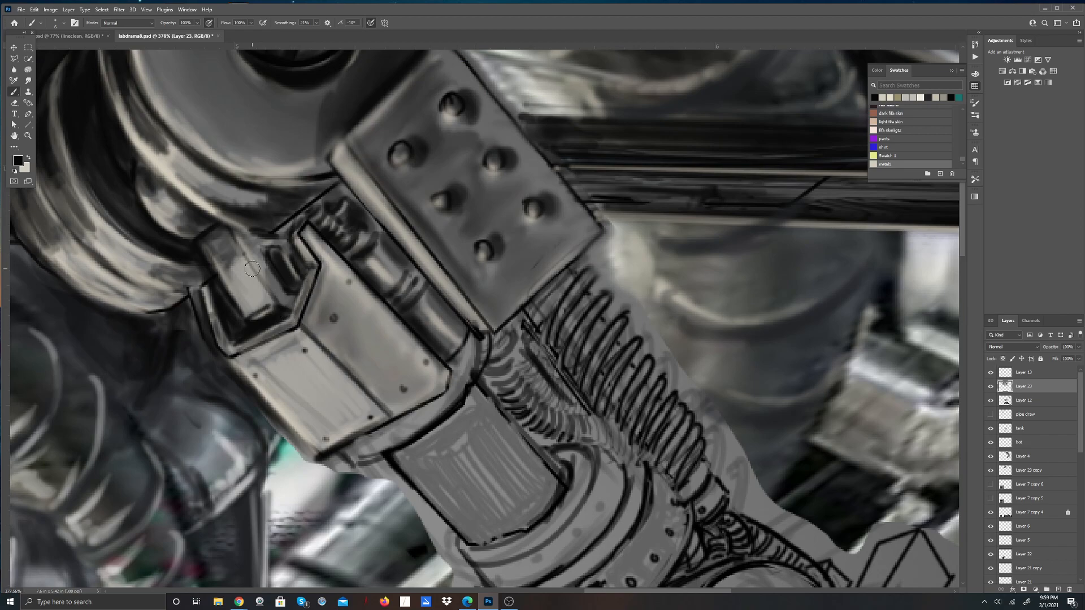
Step: Smudge the dark edges inside the riveted housing's recess, using a smaller smudge brush for the corners
{"action": "left_click", "coordinate": [28, 80]}
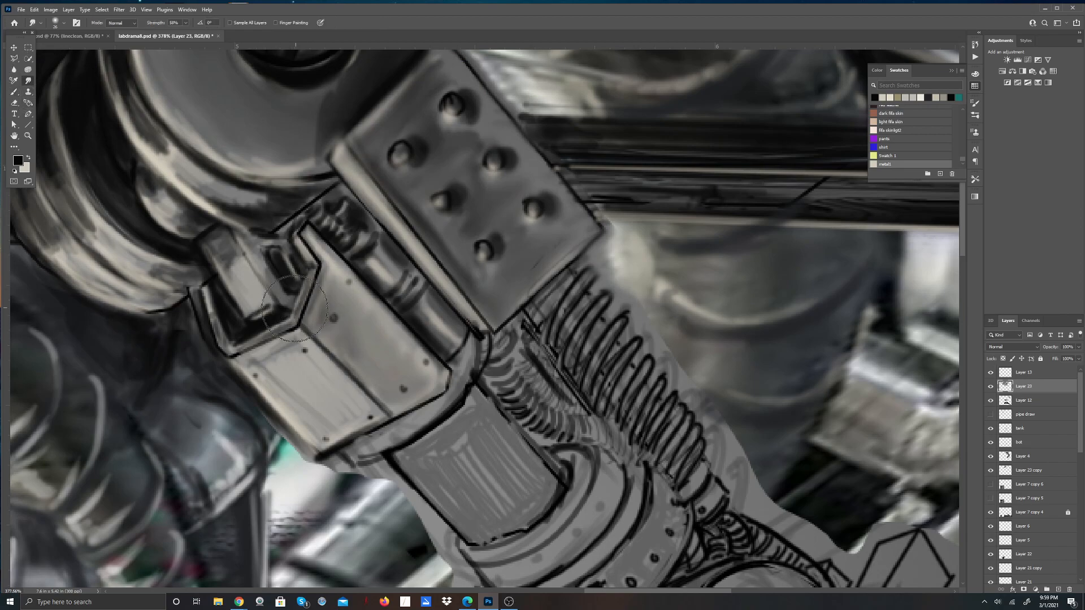
{"action": "left_click_drag", "start_coordinate": [287, 326], "coordinate": [241, 349]}
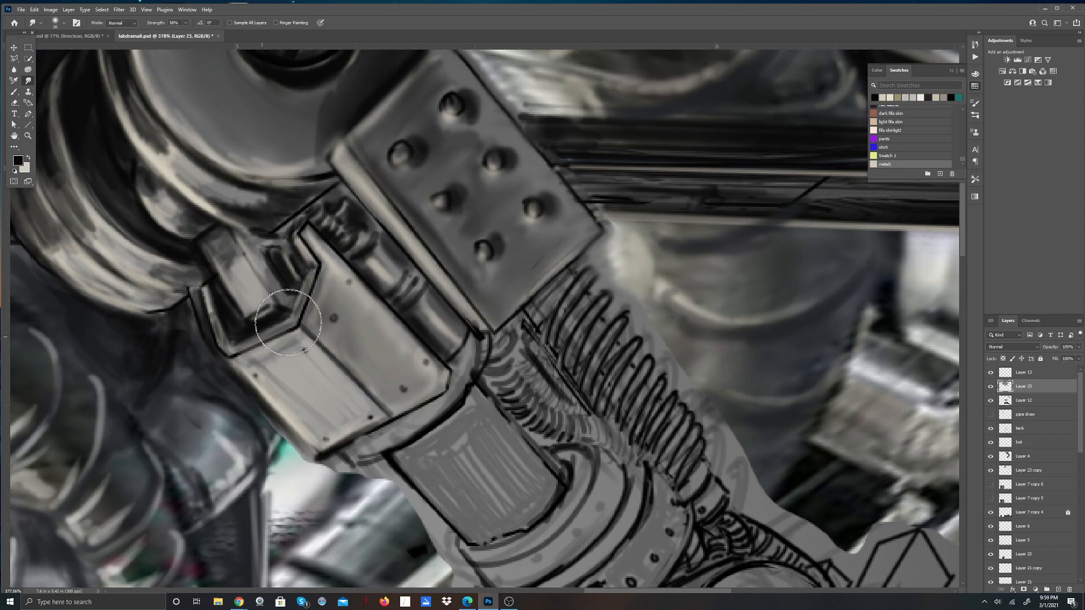
{"action": "mouse_move", "coordinate": [297, 312]}
{"action": "left_mouse_down"}
{"action": "mouse_move", "coordinate": [311, 276]}
{"action": "mouse_move", "coordinate": [298, 311]}
{"action": "left_mouse_up"}
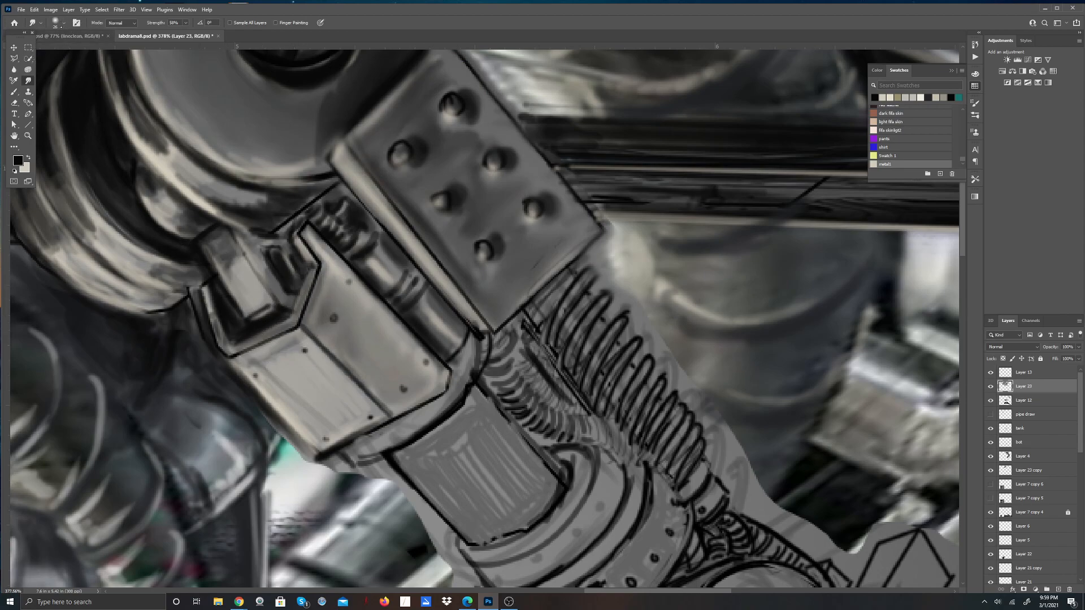
{"action": "left_click", "coordinate": [57, 23]}
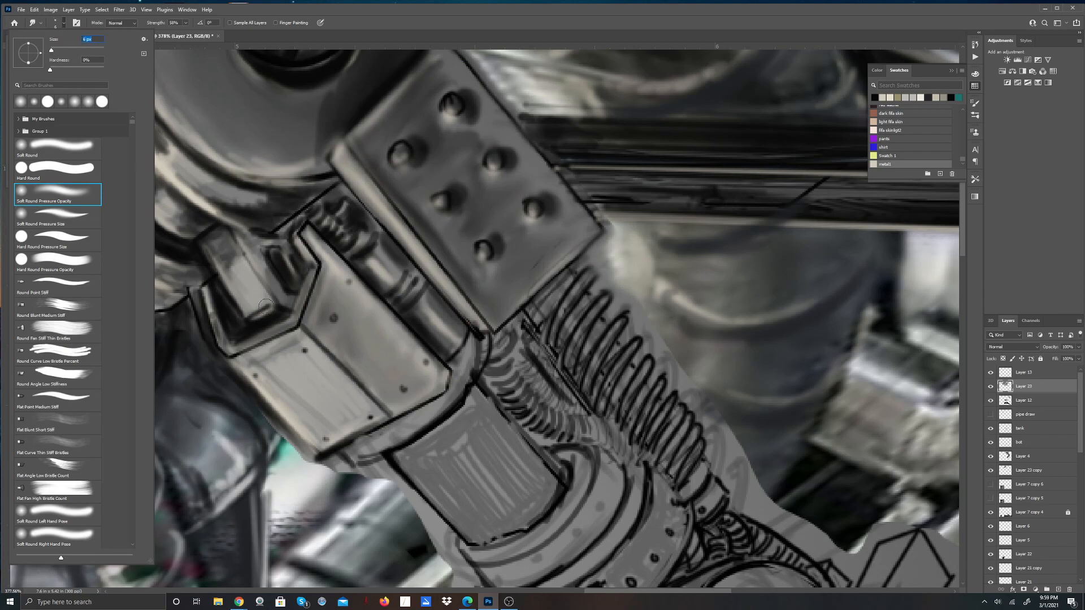
{"action": "left_click_drag", "start_coordinate": [240, 349], "coordinate": [283, 329]}
{"action": "left_click_drag", "start_coordinate": [215, 321], "coordinate": [229, 350]}
{"action": "mouse_move", "coordinate": [309, 282]}
{"action": "left_mouse_down"}
{"action": "mouse_move", "coordinate": [296, 317]}
{"action": "mouse_move", "coordinate": [298, 269]}
{"action": "left_mouse_up"}
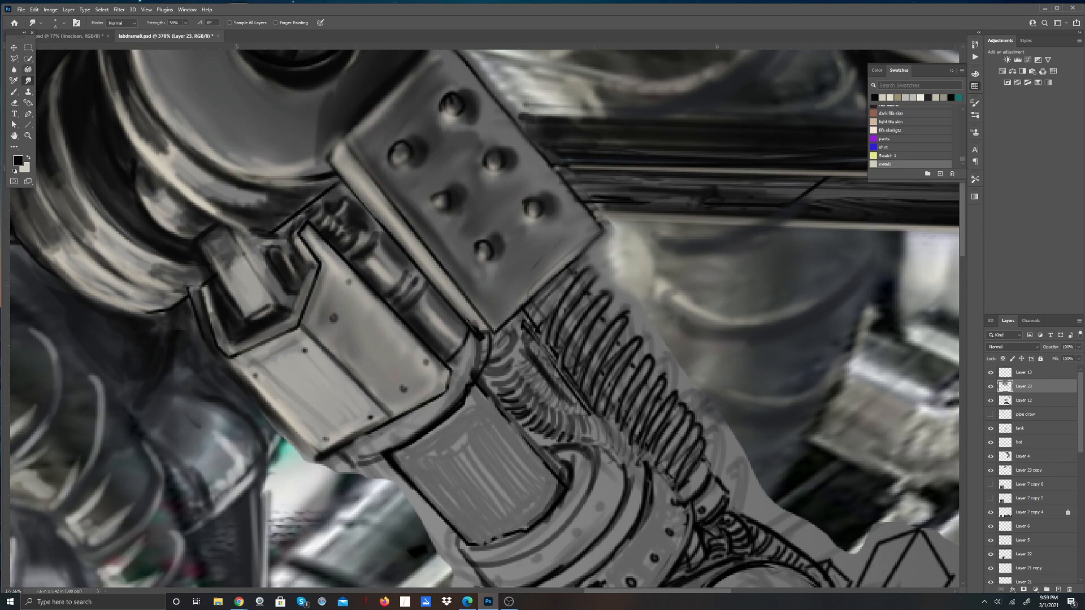
Step: Paint the inside of the riveted housing's recess black and outline the small block in it
{"action": "key", "text": "b"}
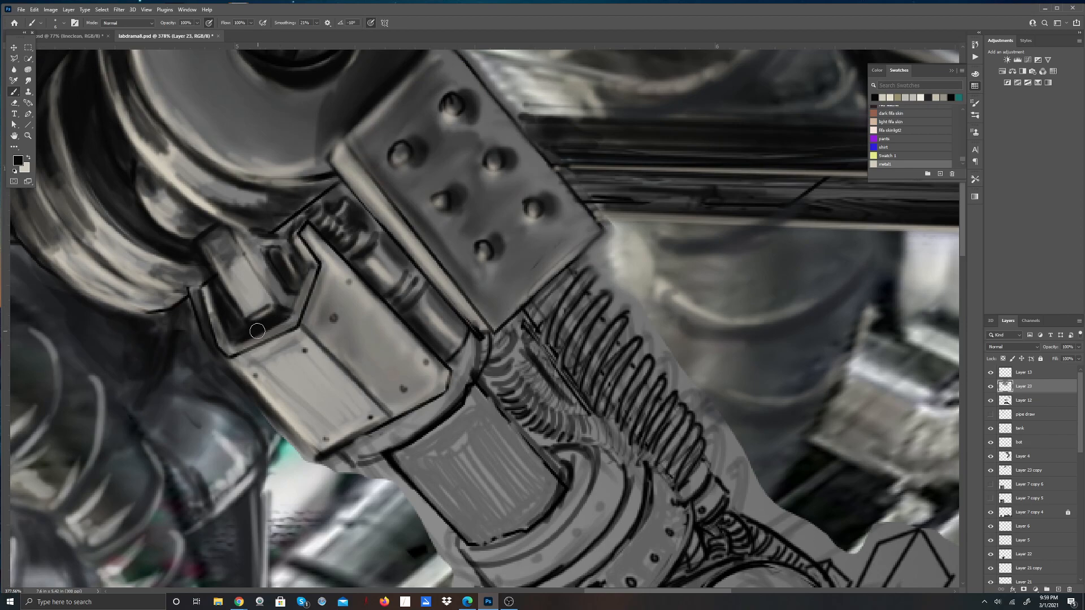
{"action": "left_click_drag", "start_coordinate": [233, 340], "coordinate": [219, 308]}
{"action": "left_click_drag", "start_coordinate": [295, 239], "coordinate": [306, 267]}
{"action": "left_click_drag", "start_coordinate": [300, 228], "coordinate": [311, 219]}
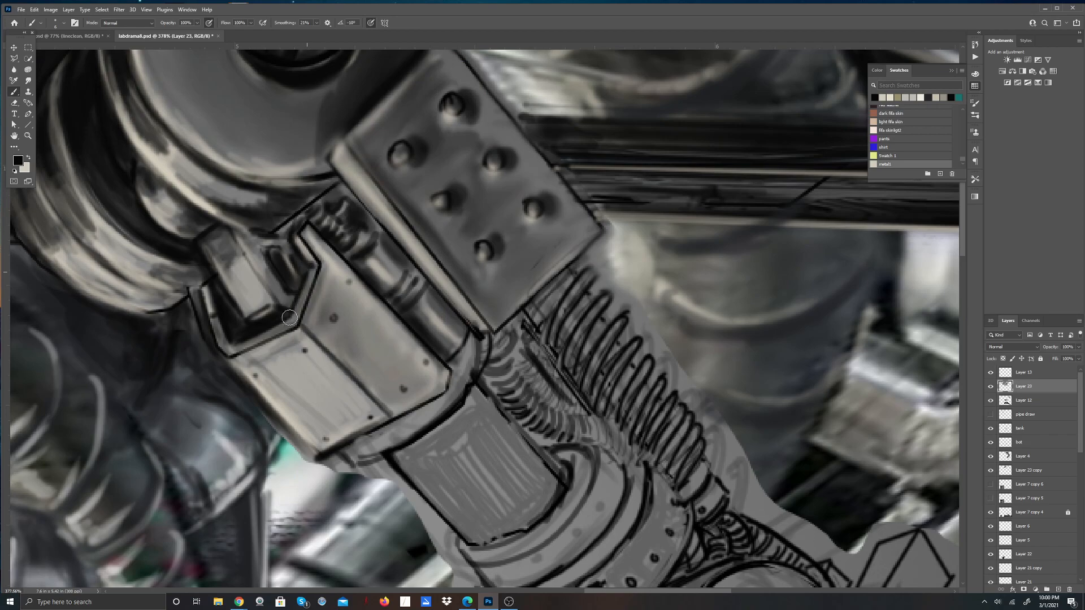
{"action": "mouse_move", "coordinate": [237, 240]}
{"action": "left_mouse_down"}
{"action": "mouse_move", "coordinate": [274, 291]}
{"action": "mouse_move", "coordinate": [256, 249]}
{"action": "mouse_move", "coordinate": [279, 296]}
{"action": "mouse_move", "coordinate": [254, 244]}
{"action": "left_mouse_up"}
{"action": "mouse_move", "coordinate": [276, 285]}
{"action": "left_mouse_down"}
{"action": "mouse_move", "coordinate": [265, 241]}
{"action": "mouse_move", "coordinate": [244, 240]}
{"action": "mouse_move", "coordinate": [269, 240]}
{"action": "mouse_move", "coordinate": [244, 238]}
{"action": "mouse_move", "coordinate": [309, 259]}
{"action": "mouse_move", "coordinate": [286, 277]}
{"action": "mouse_move", "coordinate": [271, 252]}
{"action": "mouse_move", "coordinate": [291, 288]}
{"action": "mouse_move", "coordinate": [275, 268]}
{"action": "mouse_move", "coordinate": [283, 293]}
{"action": "mouse_move", "coordinate": [268, 263]}
{"action": "mouse_move", "coordinate": [274, 233]}
{"action": "mouse_move", "coordinate": [273, 314]}
{"action": "mouse_move", "coordinate": [276, 281]}
{"action": "mouse_move", "coordinate": [246, 267]}
{"action": "mouse_move", "coordinate": [237, 240]}
{"action": "mouse_move", "coordinate": [275, 299]}
{"action": "mouse_move", "coordinate": [251, 260]}
{"action": "mouse_move", "coordinate": [272, 297]}
{"action": "mouse_move", "coordinate": [257, 236]}
{"action": "mouse_move", "coordinate": [301, 311]}
{"action": "mouse_move", "coordinate": [252, 328]}
{"action": "mouse_move", "coordinate": [223, 297]}
{"action": "mouse_move", "coordinate": [233, 319]}
{"action": "left_mouse_up"}
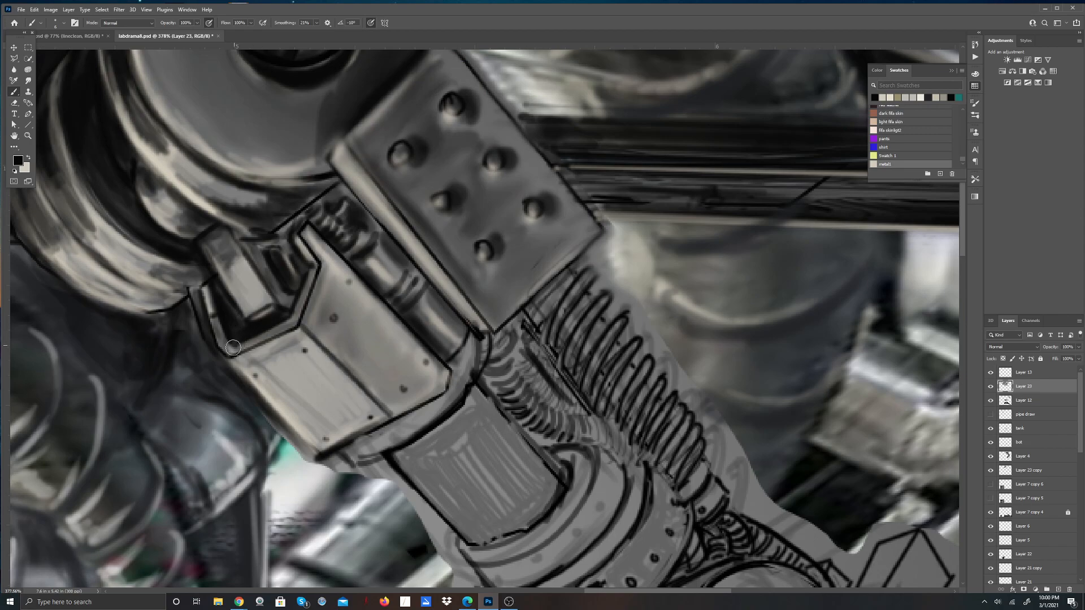
{"action": "left_click_drag", "start_coordinate": [236, 348], "coordinate": [286, 320]}
Step: Deepen the grooves between the shoulder joint's stacked rings with black strokes
{"action": "left_click_drag", "start_coordinate": [87, 184], "coordinate": [148, 247]}
{"action": "mouse_move", "coordinate": [92, 194]}
{"action": "left_mouse_down"}
{"action": "mouse_move", "coordinate": [173, 262]}
{"action": "mouse_move", "coordinate": [151, 250]}
{"action": "mouse_move", "coordinate": [204, 271]}
{"action": "left_mouse_up"}
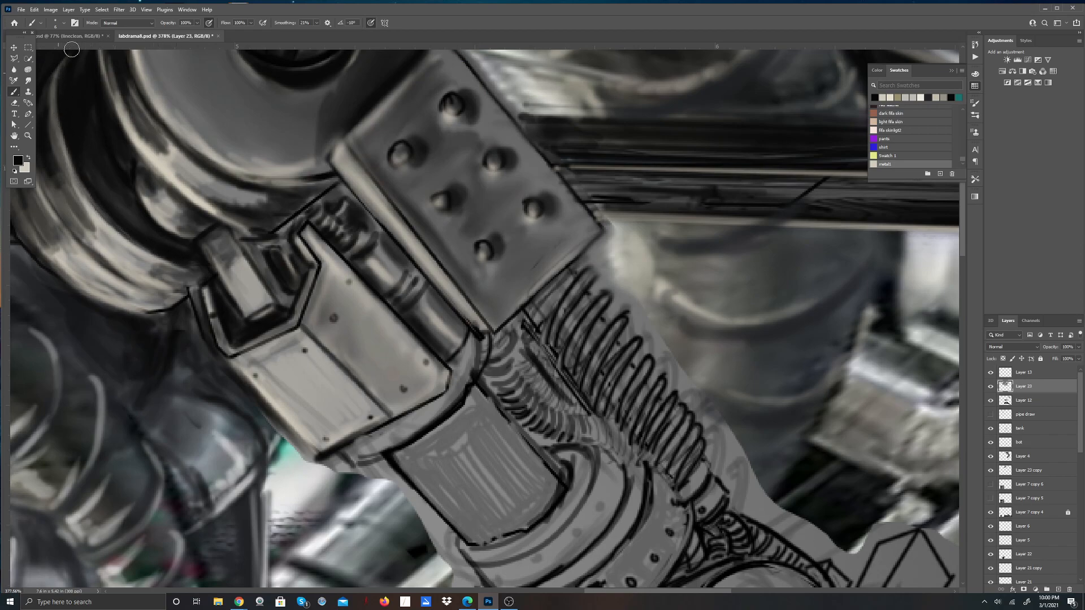
{"action": "left_click_drag", "start_coordinate": [137, 235], "coordinate": [173, 260]}
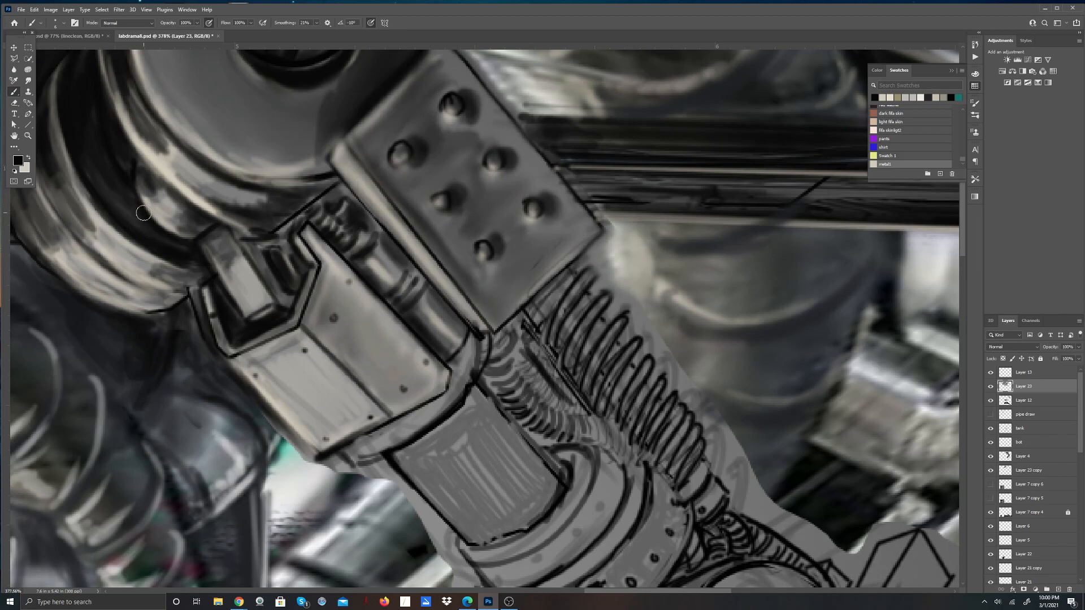
{"action": "left_click_drag", "start_coordinate": [141, 208], "coordinate": [158, 221]}
{"action": "mouse_move", "coordinate": [137, 152]}
{"action": "left_mouse_down"}
{"action": "mouse_move", "coordinate": [194, 209]}
{"action": "mouse_move", "coordinate": [227, 223]}
{"action": "left_mouse_up"}
{"action": "left_click_drag", "start_coordinate": [119, 117], "coordinate": [146, 158]}
Step: Brush light metal highlights along the shoulder disc's curved rim and reinforce its lower edge with black
{"action": "key", "text": "x"}
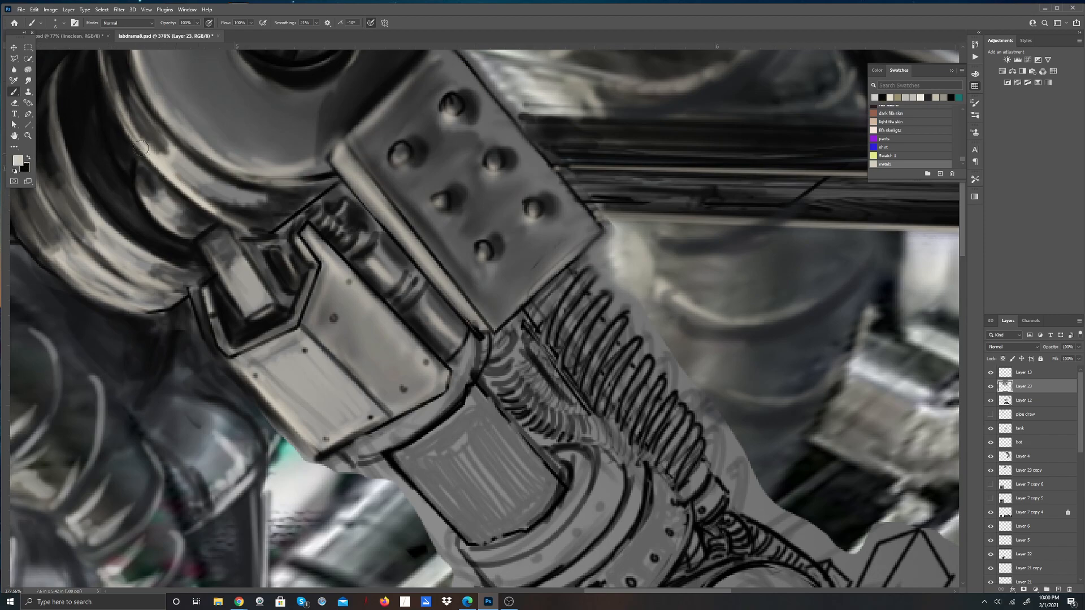
{"action": "left_click_drag", "start_coordinate": [105, 80], "coordinate": [164, 184]}
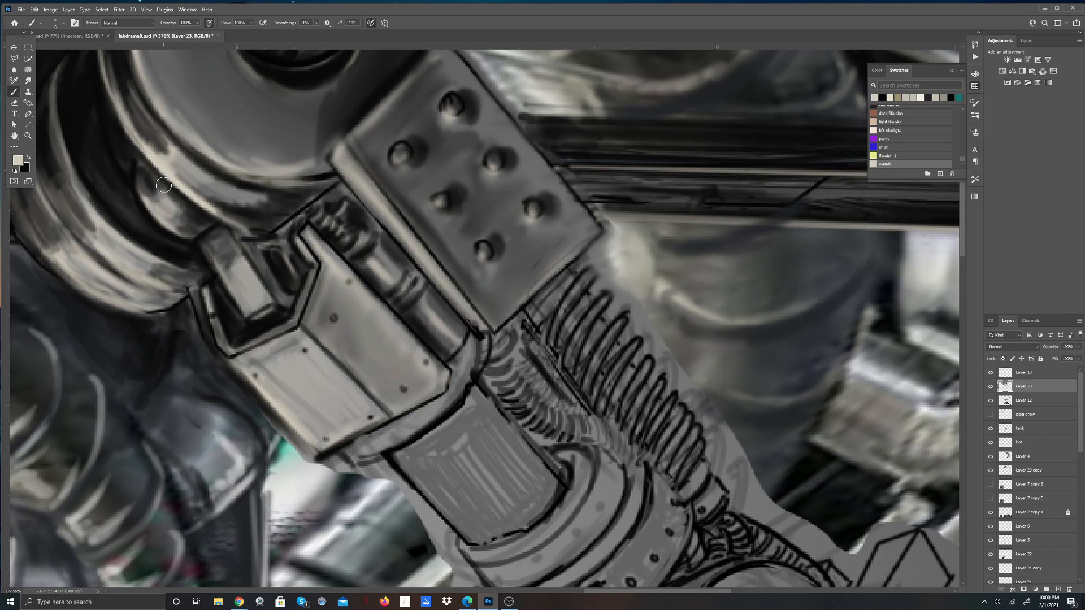
{"action": "mouse_move", "coordinate": [155, 106]}
{"action": "left_mouse_down"}
{"action": "mouse_move", "coordinate": [190, 147]}
{"action": "mouse_move", "coordinate": [134, 71]}
{"action": "mouse_move", "coordinate": [209, 158]}
{"action": "mouse_move", "coordinate": [193, 145]}
{"action": "mouse_move", "coordinate": [244, 179]}
{"action": "mouse_move", "coordinate": [238, 169]}
{"action": "mouse_move", "coordinate": [308, 197]}
{"action": "mouse_move", "coordinate": [270, 192]}
{"action": "mouse_move", "coordinate": [307, 192]}
{"action": "left_mouse_up"}
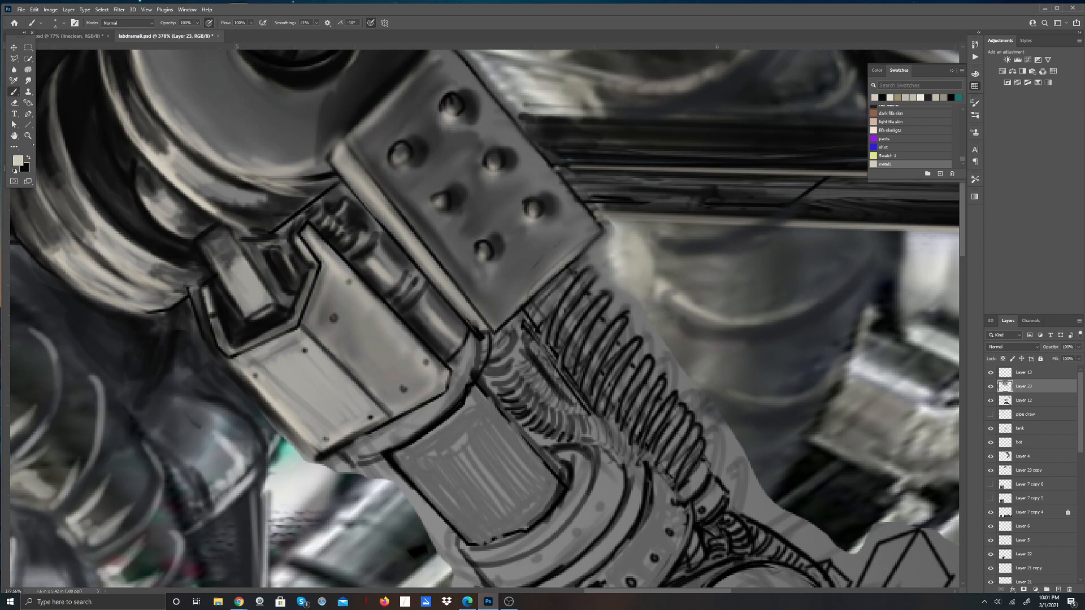
{"action": "key", "text": "x"}
{"action": "mouse_move", "coordinate": [319, 190]}
{"action": "left_mouse_down"}
{"action": "mouse_move", "coordinate": [277, 219]}
{"action": "mouse_move", "coordinate": [302, 190]}
{"action": "mouse_move", "coordinate": [250, 218]}
{"action": "mouse_move", "coordinate": [272, 184]}
{"action": "mouse_move", "coordinate": [238, 204]}
{"action": "mouse_move", "coordinate": [248, 178]}
{"action": "mouse_move", "coordinate": [224, 190]}
{"action": "left_mouse_up"}
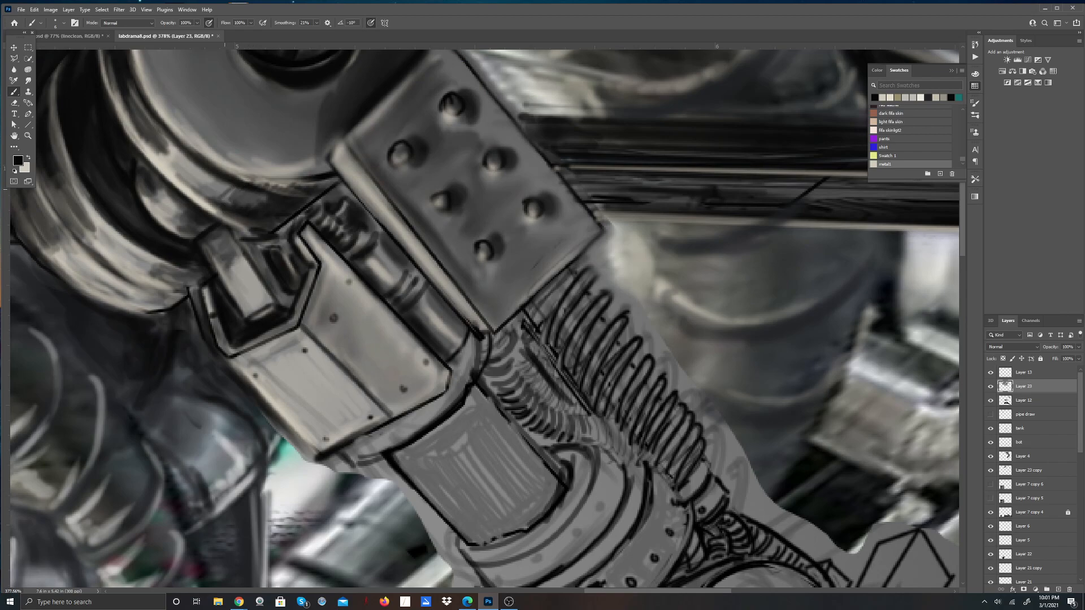
Step: Shade the shoulder disc's lower face and the riveted housing beneath it with a larger soft black brush
{"action": "scroll", "coordinate": [236, 190], "scroll_direction": "down", "scroll_amount": 3}
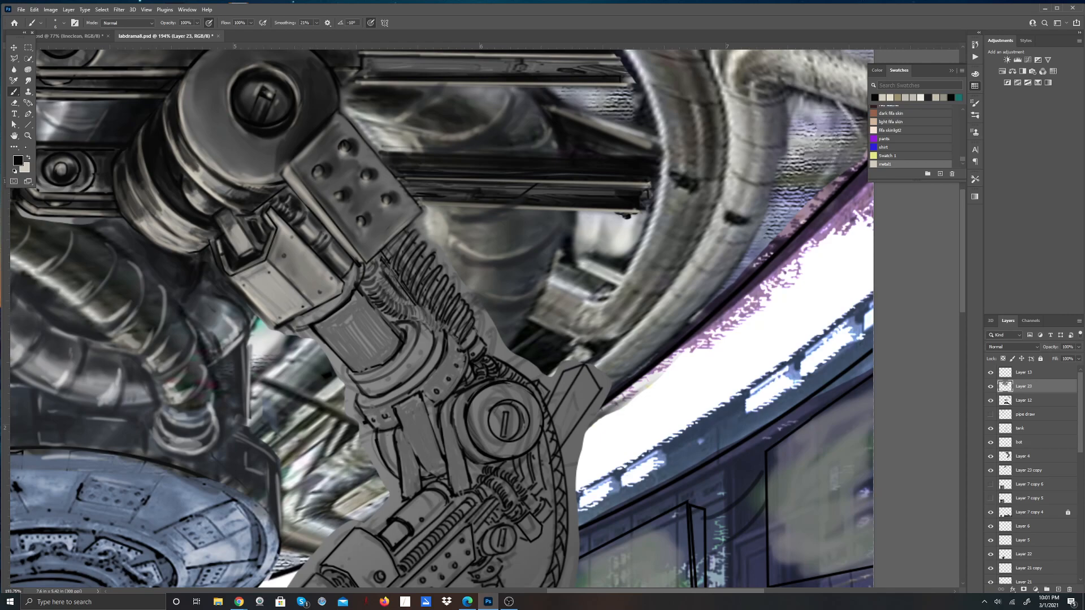
{"action": "left_click", "coordinate": [28, 80]}
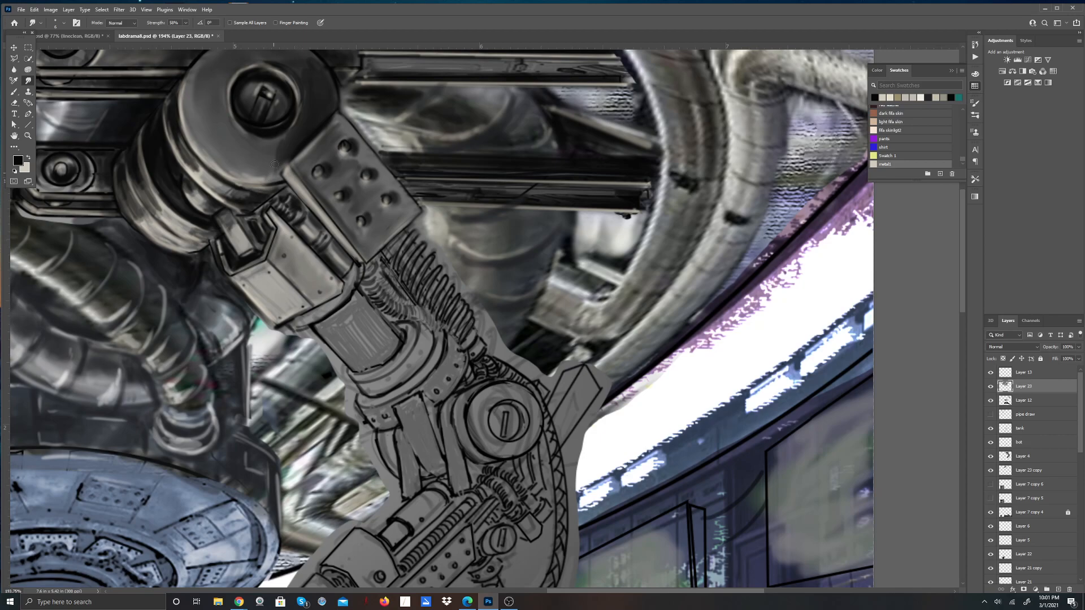
{"action": "key", "text": "b"}
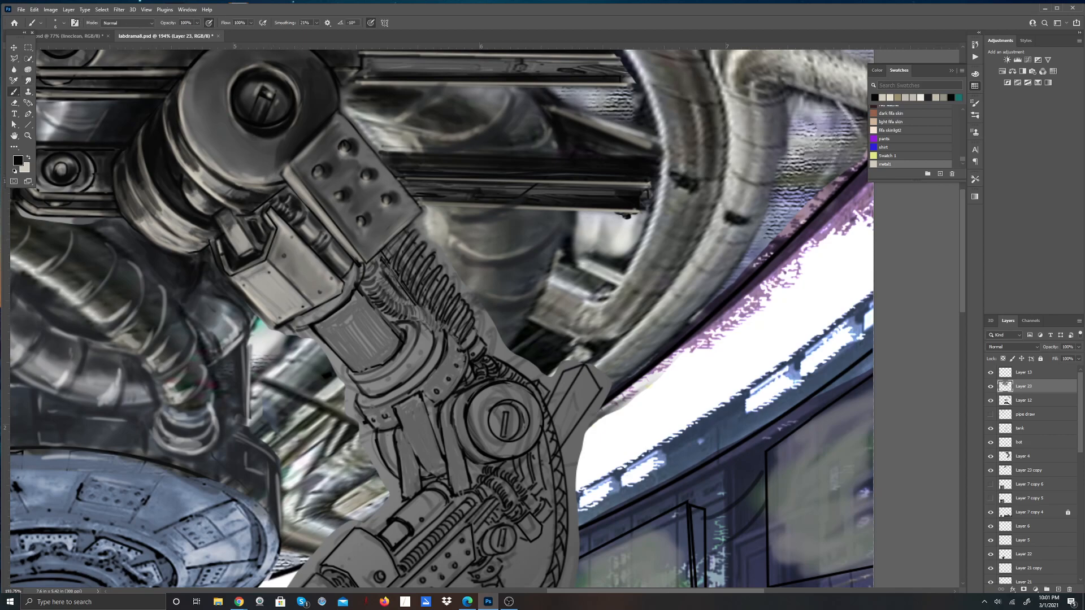
{"action": "left_click", "coordinate": [64, 22]}
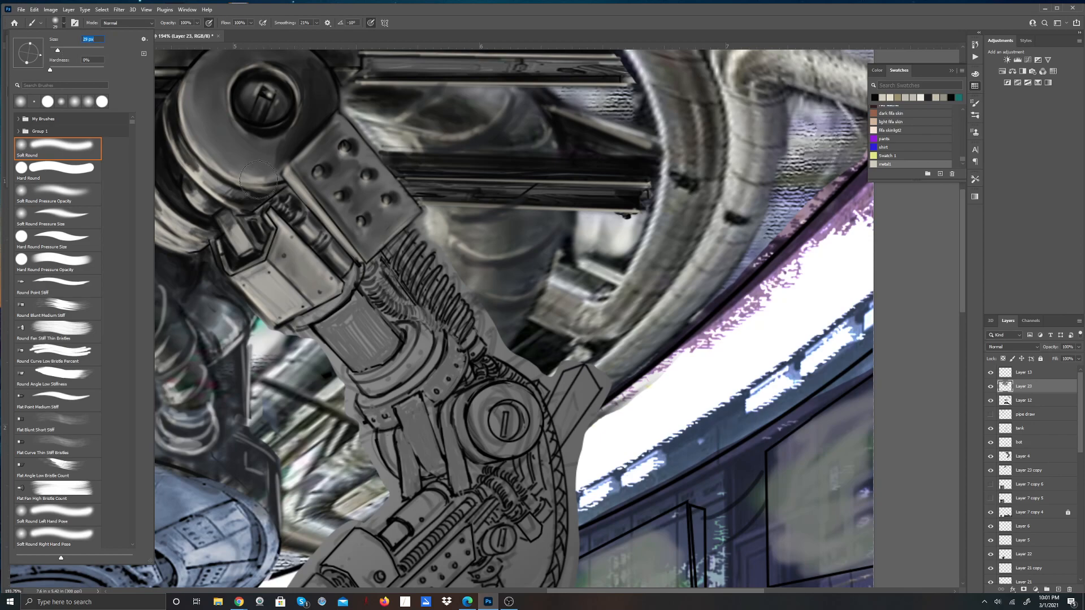
{"action": "key", "text": "Return"}
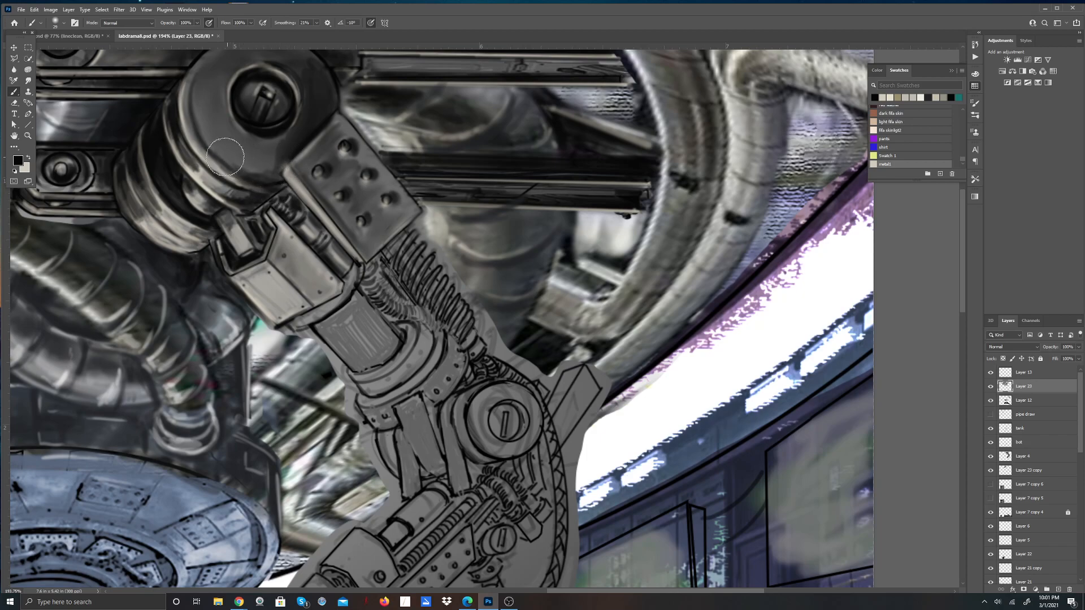
{"action": "mouse_move", "coordinate": [283, 161]}
{"action": "left_mouse_down"}
{"action": "mouse_move", "coordinate": [279, 182]}
{"action": "mouse_move", "coordinate": [292, 155]}
{"action": "mouse_move", "coordinate": [272, 146]}
{"action": "mouse_move", "coordinate": [302, 147]}
{"action": "left_mouse_up"}
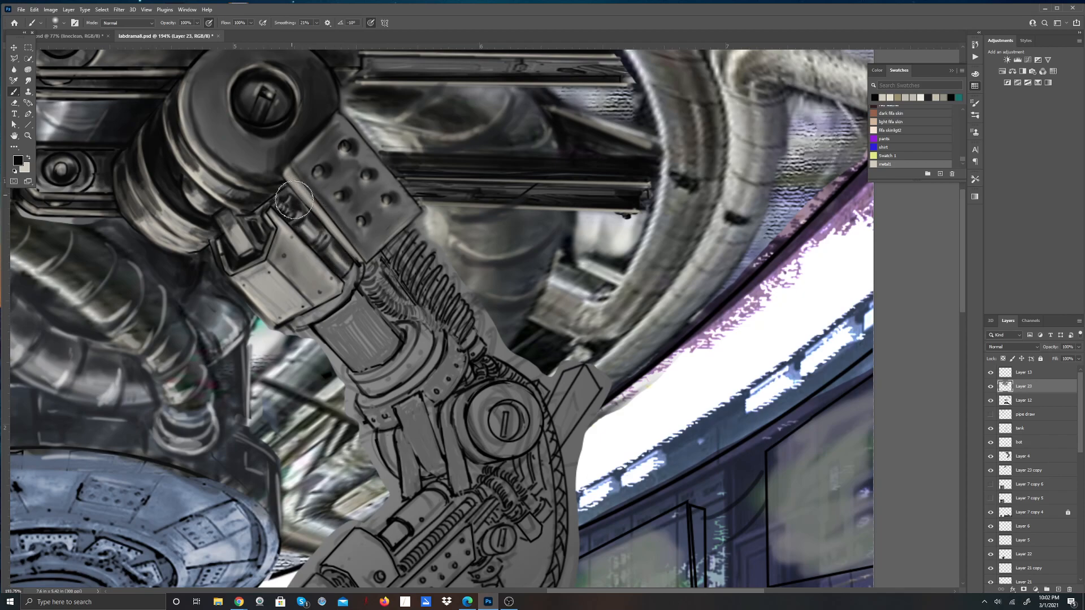
{"action": "mouse_move", "coordinate": [295, 228]}
{"action": "left_mouse_down"}
{"action": "mouse_move", "coordinate": [337, 271]}
{"action": "mouse_move", "coordinate": [322, 246]}
{"action": "mouse_move", "coordinate": [295, 250]}
{"action": "mouse_move", "coordinate": [278, 269]}
{"action": "mouse_move", "coordinate": [272, 258]}
{"action": "mouse_move", "coordinate": [300, 287]}
{"action": "mouse_move", "coordinate": [284, 280]}
{"action": "mouse_move", "coordinate": [268, 257]}
{"action": "mouse_move", "coordinate": [279, 238]}
{"action": "mouse_move", "coordinate": [271, 259]}
{"action": "mouse_move", "coordinate": [297, 273]}
{"action": "mouse_move", "coordinate": [306, 296]}
{"action": "mouse_move", "coordinate": [368, 283]}
{"action": "left_mouse_up"}
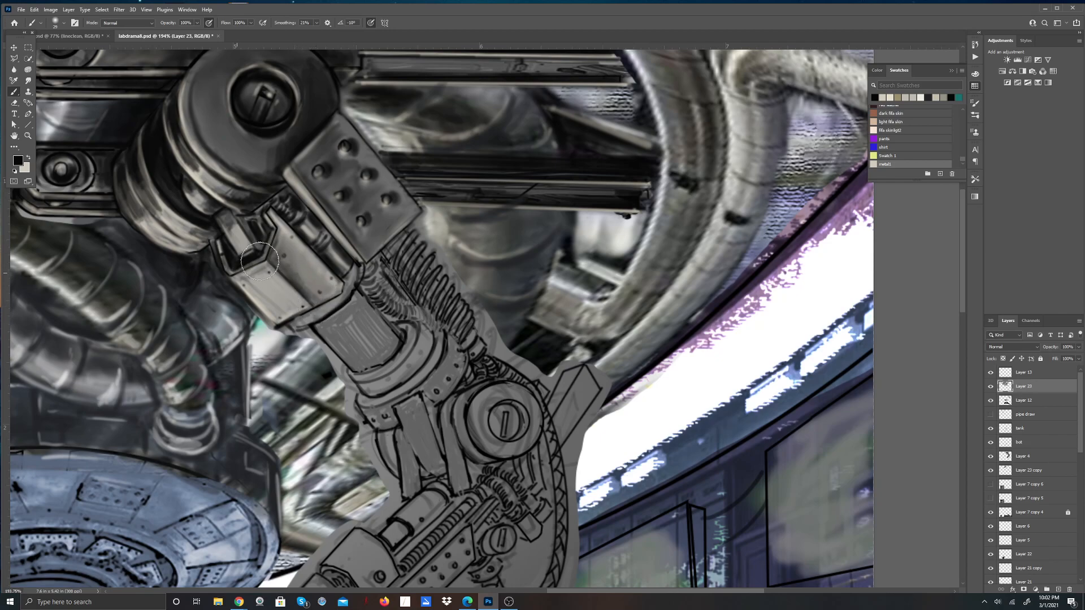
{"action": "mouse_move", "coordinate": [261, 258]}
{"action": "left_mouse_down"}
{"action": "mouse_move", "coordinate": [275, 226]}
{"action": "mouse_move", "coordinate": [252, 254]}
{"action": "mouse_move", "coordinate": [225, 257]}
{"action": "mouse_move", "coordinate": [229, 273]}
{"action": "mouse_move", "coordinate": [249, 260]}
{"action": "left_mouse_up"}
Step: Shade the cylinder below the riveted housing with black along its sides and add a light metal highlight
{"action": "mouse_move", "coordinate": [350, 299]}
{"action": "left_mouse_down"}
{"action": "mouse_move", "coordinate": [291, 321]}
{"action": "mouse_move", "coordinate": [322, 311]}
{"action": "mouse_move", "coordinate": [317, 326]}
{"action": "mouse_move", "coordinate": [353, 293]}
{"action": "mouse_move", "coordinate": [360, 316]}
{"action": "mouse_move", "coordinate": [380, 313]}
{"action": "mouse_move", "coordinate": [368, 309]}
{"action": "mouse_move", "coordinate": [386, 333]}
{"action": "mouse_move", "coordinate": [354, 300]}
{"action": "mouse_move", "coordinate": [398, 353]}
{"action": "mouse_move", "coordinate": [350, 315]}
{"action": "mouse_move", "coordinate": [356, 296]}
{"action": "mouse_move", "coordinate": [358, 325]}
{"action": "mouse_move", "coordinate": [373, 320]}
{"action": "mouse_move", "coordinate": [380, 344]}
{"action": "mouse_move", "coordinate": [395, 347]}
{"action": "mouse_move", "coordinate": [365, 328]}
{"action": "left_mouse_up"}
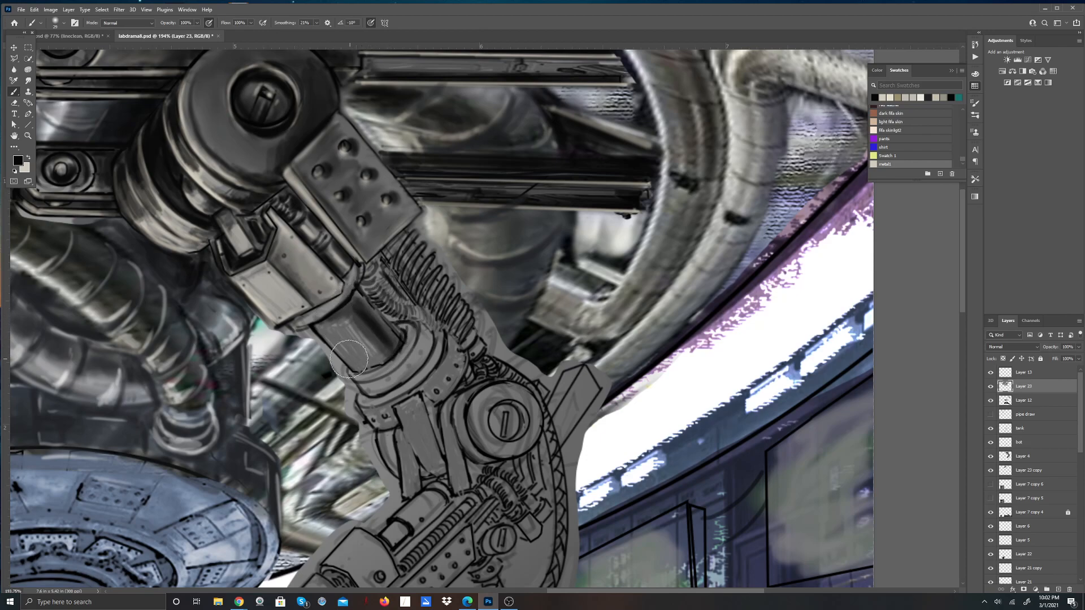
{"action": "mouse_move", "coordinate": [320, 331]}
{"action": "left_mouse_down"}
{"action": "mouse_move", "coordinate": [334, 362]}
{"action": "mouse_move", "coordinate": [353, 317]}
{"action": "mouse_move", "coordinate": [345, 334]}
{"action": "mouse_move", "coordinate": [359, 328]}
{"action": "mouse_move", "coordinate": [354, 339]}
{"action": "mouse_move", "coordinate": [384, 360]}
{"action": "mouse_move", "coordinate": [390, 346]}
{"action": "mouse_move", "coordinate": [361, 343]}
{"action": "mouse_move", "coordinate": [367, 328]}
{"action": "mouse_move", "coordinate": [333, 324]}
{"action": "mouse_move", "coordinate": [352, 298]}
{"action": "mouse_move", "coordinate": [377, 346]}
{"action": "mouse_move", "coordinate": [361, 367]}
{"action": "mouse_move", "coordinate": [390, 352]}
{"action": "mouse_move", "coordinate": [362, 370]}
{"action": "mouse_move", "coordinate": [388, 364]}
{"action": "mouse_move", "coordinate": [373, 371]}
{"action": "mouse_move", "coordinate": [382, 352]}
{"action": "mouse_move", "coordinate": [367, 387]}
{"action": "mouse_move", "coordinate": [397, 342]}
{"action": "mouse_move", "coordinate": [384, 309]}
{"action": "mouse_move", "coordinate": [323, 319]}
{"action": "mouse_move", "coordinate": [375, 270]}
{"action": "mouse_move", "coordinate": [366, 324]}
{"action": "left_mouse_up"}
{"action": "key", "text": "x"}
{"action": "mouse_move", "coordinate": [328, 323]}
{"action": "left_mouse_down"}
{"action": "mouse_move", "coordinate": [364, 359]}
{"action": "mouse_move", "coordinate": [326, 329]}
{"action": "mouse_move", "coordinate": [357, 365]}
{"action": "mouse_move", "coordinate": [321, 327]}
{"action": "mouse_move", "coordinate": [360, 367]}
{"action": "mouse_move", "coordinate": [346, 296]}
{"action": "mouse_move", "coordinate": [348, 326]}
{"action": "mouse_move", "coordinate": [331, 327]}
{"action": "mouse_move", "coordinate": [341, 322]}
{"action": "mouse_move", "coordinate": [358, 341]}
{"action": "mouse_move", "coordinate": [362, 367]}
{"action": "mouse_move", "coordinate": [373, 363]}
{"action": "mouse_move", "coordinate": [362, 369]}
{"action": "mouse_move", "coordinate": [388, 357]}
{"action": "mouse_move", "coordinate": [378, 364]}
{"action": "mouse_move", "coordinate": [388, 356]}
{"action": "mouse_move", "coordinate": [367, 331]}
{"action": "mouse_move", "coordinate": [326, 323]}
{"action": "mouse_move", "coordinate": [357, 288]}
{"action": "mouse_move", "coordinate": [321, 328]}
{"action": "mouse_move", "coordinate": [346, 308]}
{"action": "mouse_move", "coordinate": [369, 321]}
{"action": "mouse_move", "coordinate": [379, 362]}
{"action": "mouse_move", "coordinate": [344, 328]}
{"action": "mouse_move", "coordinate": [361, 297]}
{"action": "left_mouse_up"}
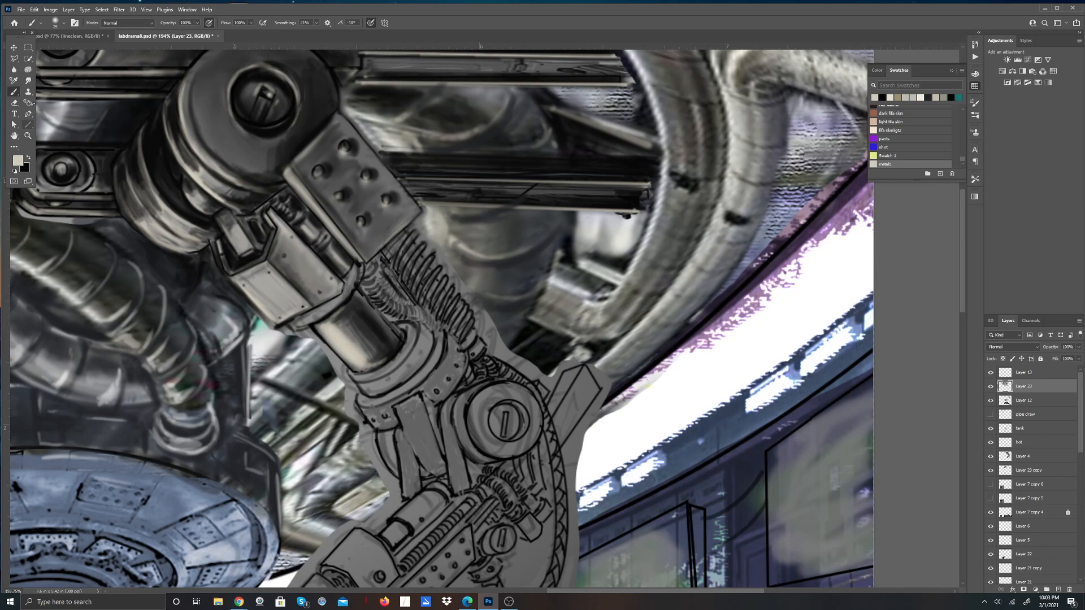
Step: Blend the shading on the cylinder below the riveted housing with a 31 px soft smudge brush
{"action": "left_click", "coordinate": [28, 81]}
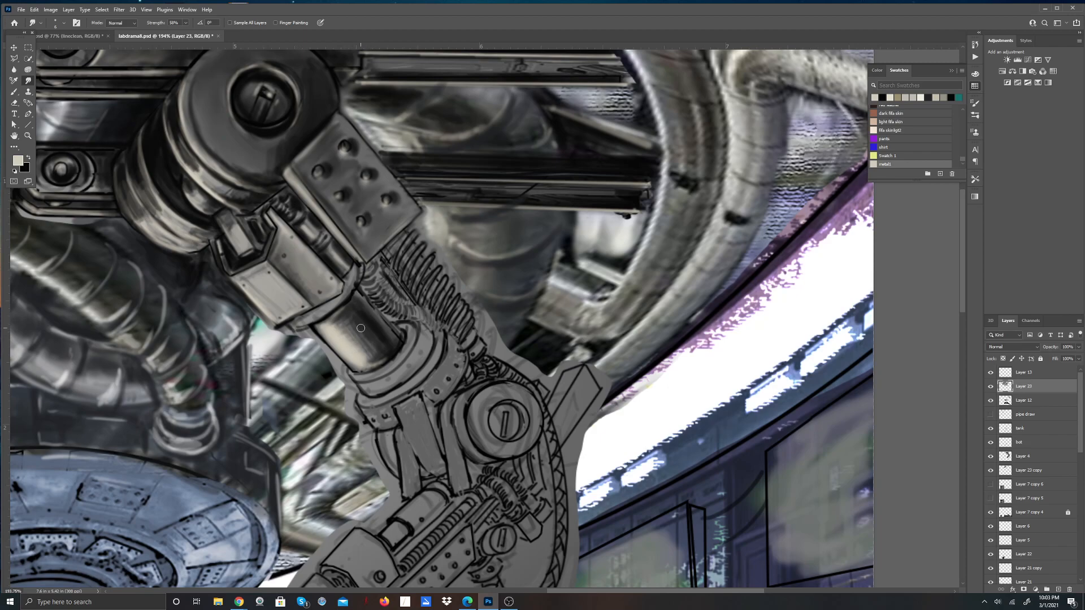
{"action": "left_click", "coordinate": [64, 24]}
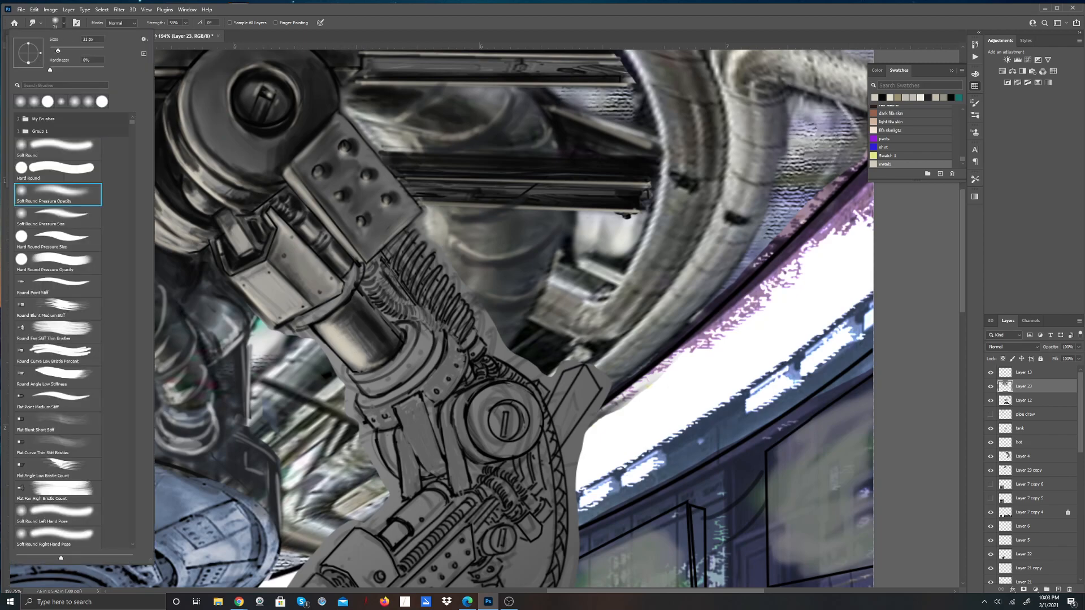
{"action": "mouse_move", "coordinate": [349, 325]}
{"action": "left_mouse_down"}
{"action": "mouse_move", "coordinate": [339, 332]}
{"action": "mouse_move", "coordinate": [366, 344]}
{"action": "mouse_move", "coordinate": [368, 359]}
{"action": "mouse_move", "coordinate": [380, 354]}
{"action": "mouse_move", "coordinate": [376, 361]}
{"action": "mouse_move", "coordinate": [377, 347]}
{"action": "mouse_move", "coordinate": [361, 356]}
{"action": "mouse_move", "coordinate": [367, 333]}
{"action": "mouse_move", "coordinate": [348, 334]}
{"action": "mouse_move", "coordinate": [351, 315]}
{"action": "mouse_move", "coordinate": [332, 325]}
{"action": "mouse_move", "coordinate": [373, 352]}
{"action": "mouse_move", "coordinate": [390, 338]}
{"action": "mouse_move", "coordinate": [375, 363]}
{"action": "mouse_move", "coordinate": [346, 372]}
{"action": "mouse_move", "coordinate": [388, 333]}
{"action": "mouse_move", "coordinate": [367, 308]}
{"action": "mouse_move", "coordinate": [391, 356]}
{"action": "mouse_move", "coordinate": [371, 388]}
{"action": "mouse_move", "coordinate": [418, 353]}
{"action": "left_mouse_up"}
{"action": "mouse_move", "coordinate": [343, 321]}
{"action": "left_mouse_down"}
{"action": "mouse_move", "coordinate": [348, 331]}
{"action": "mouse_move", "coordinate": [358, 290]}
{"action": "left_mouse_up"}
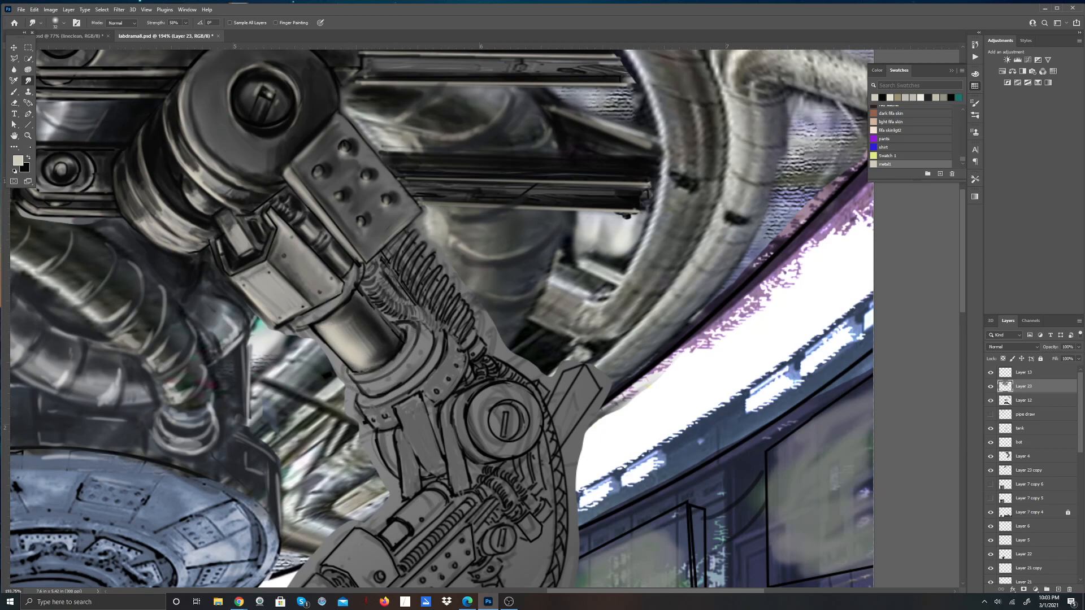
Step: Darken the housing's lower edge and the adjoining part of the cylinder with soft black strokes
{"action": "key", "text": "b"}
{"action": "key", "text": "x"}
{"action": "left_click_drag", "start_coordinate": [302, 287], "coordinate": [332, 310]}
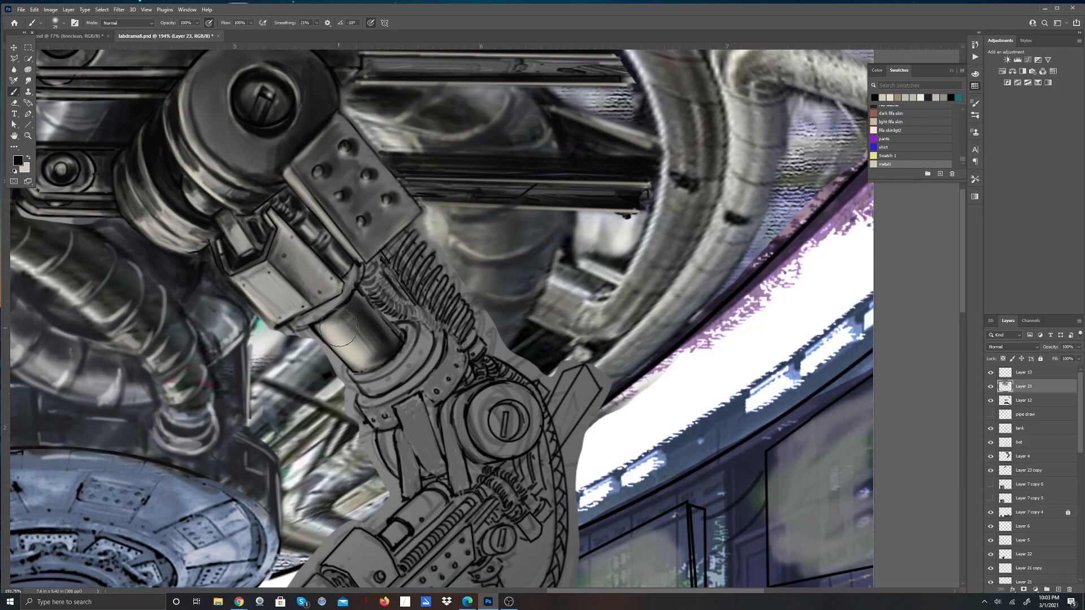
{"action": "mouse_move", "coordinate": [345, 325]}
{"action": "left_mouse_down"}
{"action": "mouse_move", "coordinate": [365, 359]}
{"action": "mouse_move", "coordinate": [326, 311]}
{"action": "mouse_move", "coordinate": [350, 344]}
{"action": "left_mouse_up"}
Step: Set the light painting colour to off-white f2efe7 and brush brighter highlights on the cylinder and the collar beside it
{"action": "key", "text": "x"}
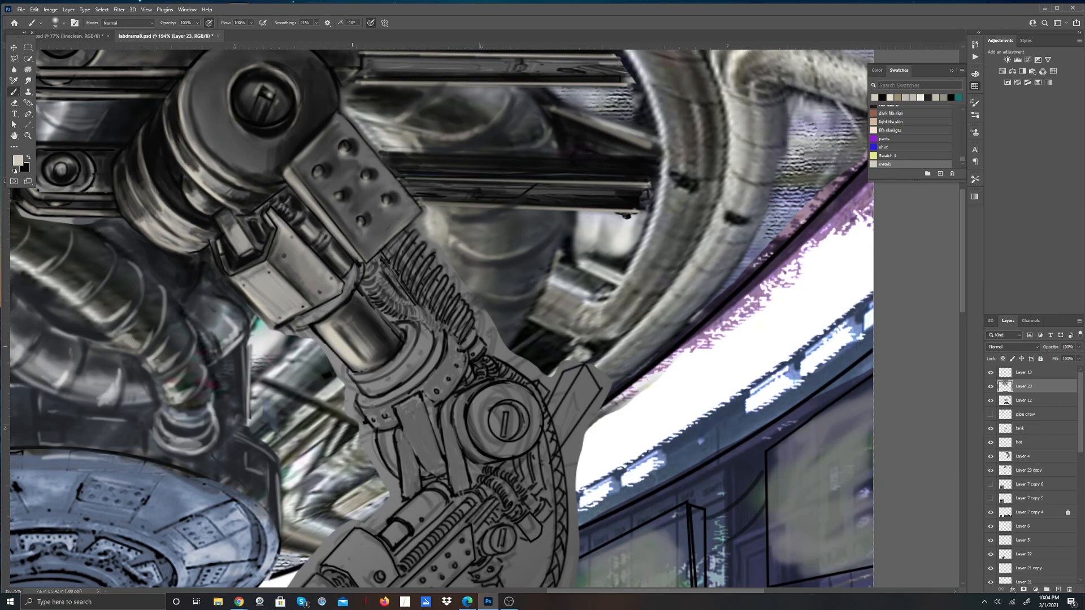
{"action": "left_click", "coordinate": [18, 161]}
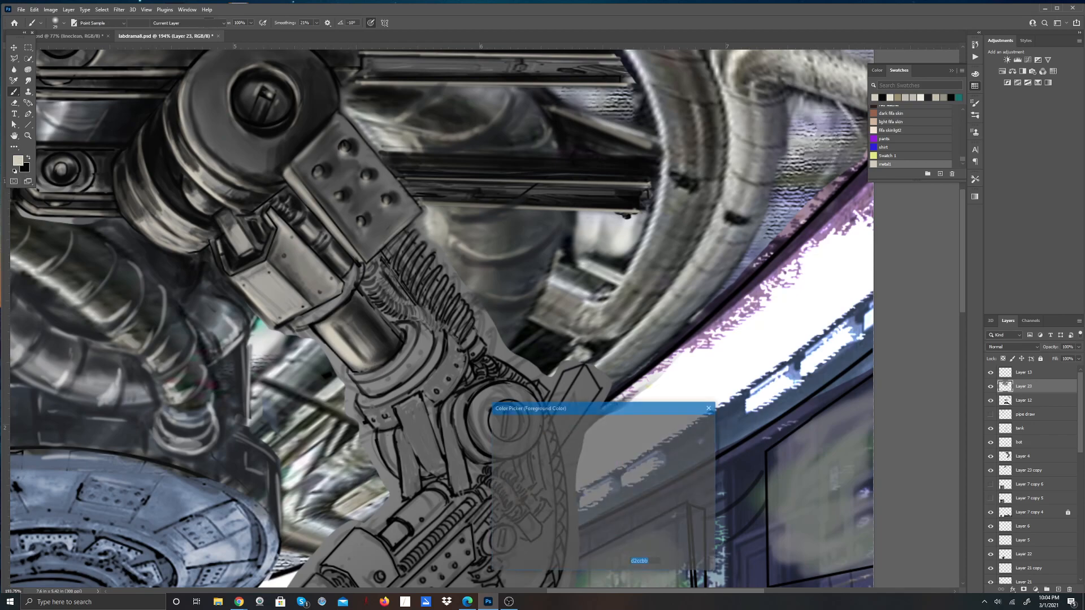
{"action": "left_click", "coordinate": [499, 433]}
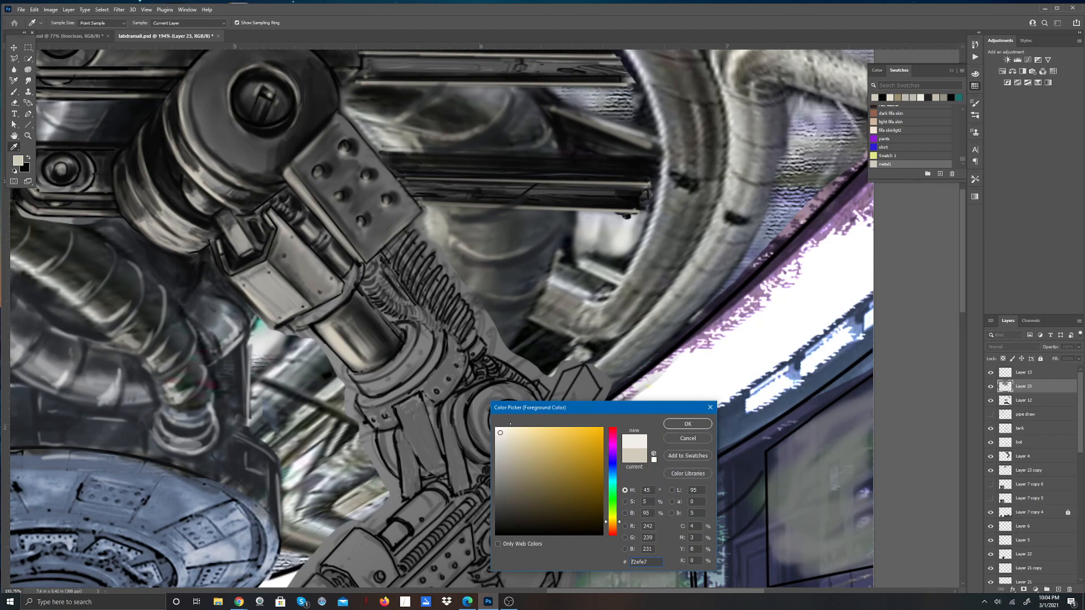
{"action": "left_click", "coordinate": [673, 422]}
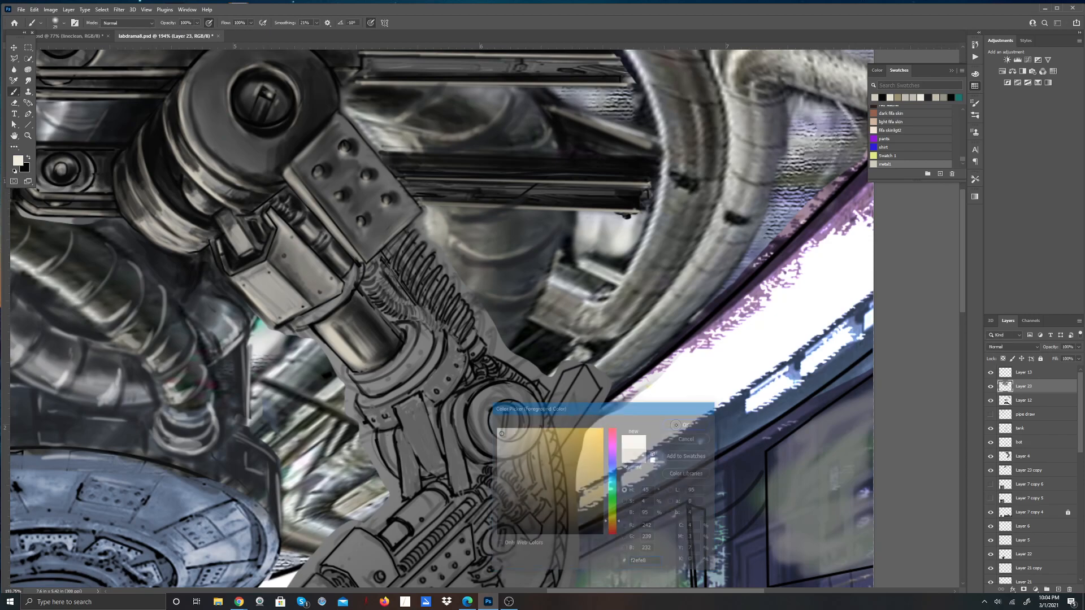
{"action": "left_click_drag", "start_coordinate": [341, 347], "coordinate": [333, 334]}
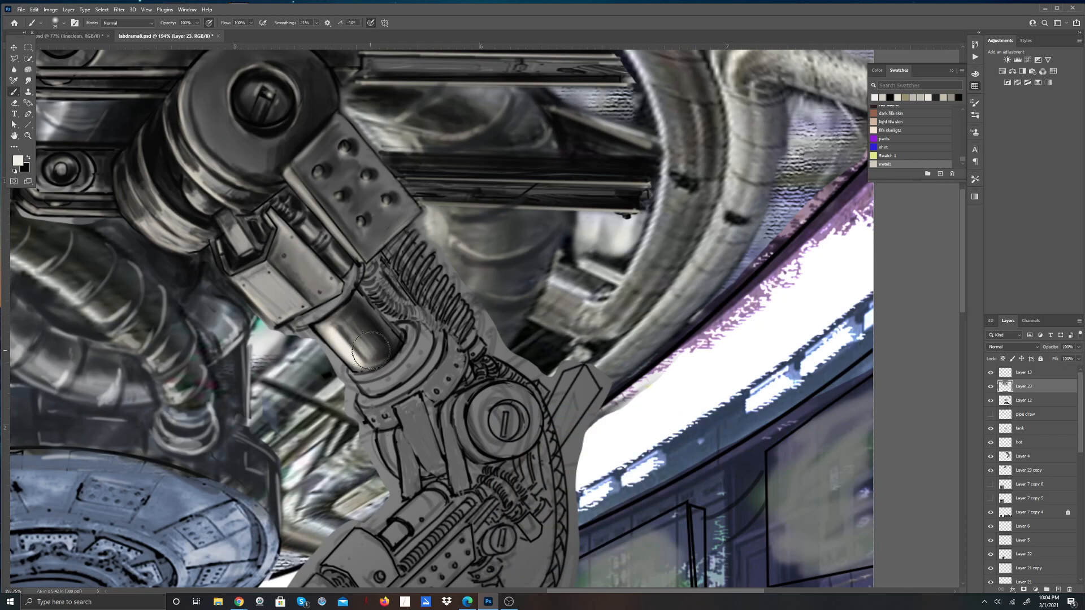
{"action": "left_click_drag", "start_coordinate": [423, 319], "coordinate": [429, 329]}
Step: Try to smudge the cylinder's highlight up toward the housing and undo the stroke
{"action": "left_click", "coordinate": [28, 80]}
{"action": "mouse_move", "coordinate": [347, 329]}
{"action": "left_mouse_down"}
{"action": "mouse_move", "coordinate": [369, 364]}
{"action": "mouse_move", "coordinate": [340, 328]}
{"action": "mouse_move", "coordinate": [323, 328]}
{"action": "mouse_move", "coordinate": [349, 318]}
{"action": "mouse_move", "coordinate": [381, 348]}
{"action": "mouse_move", "coordinate": [372, 365]}
{"action": "mouse_move", "coordinate": [387, 348]}
{"action": "mouse_move", "coordinate": [388, 301]}
{"action": "mouse_move", "coordinate": [360, 297]}
{"action": "mouse_move", "coordinate": [374, 270]}
{"action": "left_mouse_up"}
{"action": "key", "text": "ctrl+z"}
Step: Brush off-white highlights across the housing and the plate with round holes, undoing the last stroke on the plate
{"action": "key", "text": "b"}
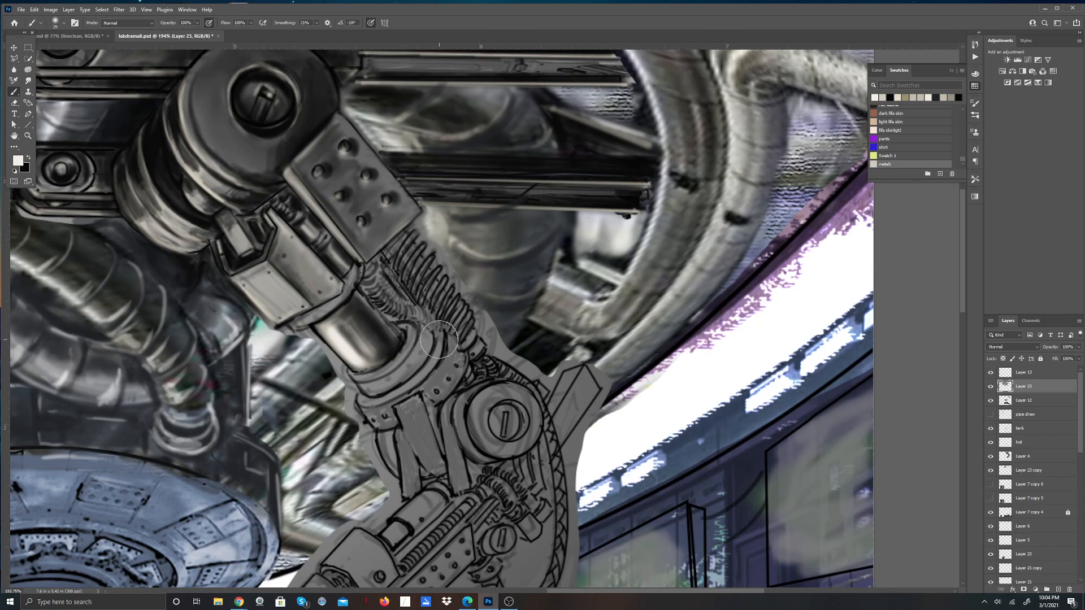
{"action": "mouse_move", "coordinate": [256, 278]}
{"action": "left_mouse_down"}
{"action": "mouse_move", "coordinate": [273, 305]}
{"action": "mouse_move", "coordinate": [252, 275]}
{"action": "mouse_move", "coordinate": [240, 277]}
{"action": "mouse_move", "coordinate": [254, 267]}
{"action": "mouse_move", "coordinate": [285, 315]}
{"action": "mouse_move", "coordinate": [297, 311]}
{"action": "mouse_move", "coordinate": [283, 316]}
{"action": "mouse_move", "coordinate": [295, 312]}
{"action": "mouse_move", "coordinate": [252, 285]}
{"action": "mouse_move", "coordinate": [277, 307]}
{"action": "mouse_move", "coordinate": [260, 286]}
{"action": "mouse_move", "coordinate": [286, 289]}
{"action": "mouse_move", "coordinate": [291, 312]}
{"action": "mouse_move", "coordinate": [275, 311]}
{"action": "mouse_move", "coordinate": [279, 300]}
{"action": "mouse_move", "coordinate": [256, 287]}
{"action": "mouse_move", "coordinate": [241, 256]}
{"action": "mouse_move", "coordinate": [257, 224]}
{"action": "mouse_move", "coordinate": [225, 211]}
{"action": "mouse_move", "coordinate": [217, 222]}
{"action": "mouse_move", "coordinate": [208, 199]}
{"action": "mouse_move", "coordinate": [194, 202]}
{"action": "mouse_move", "coordinate": [215, 184]}
{"action": "mouse_move", "coordinate": [161, 241]}
{"action": "mouse_move", "coordinate": [226, 181]}
{"action": "mouse_move", "coordinate": [212, 181]}
{"action": "mouse_move", "coordinate": [251, 164]}
{"action": "mouse_move", "coordinate": [310, 161]}
{"action": "left_mouse_up"}
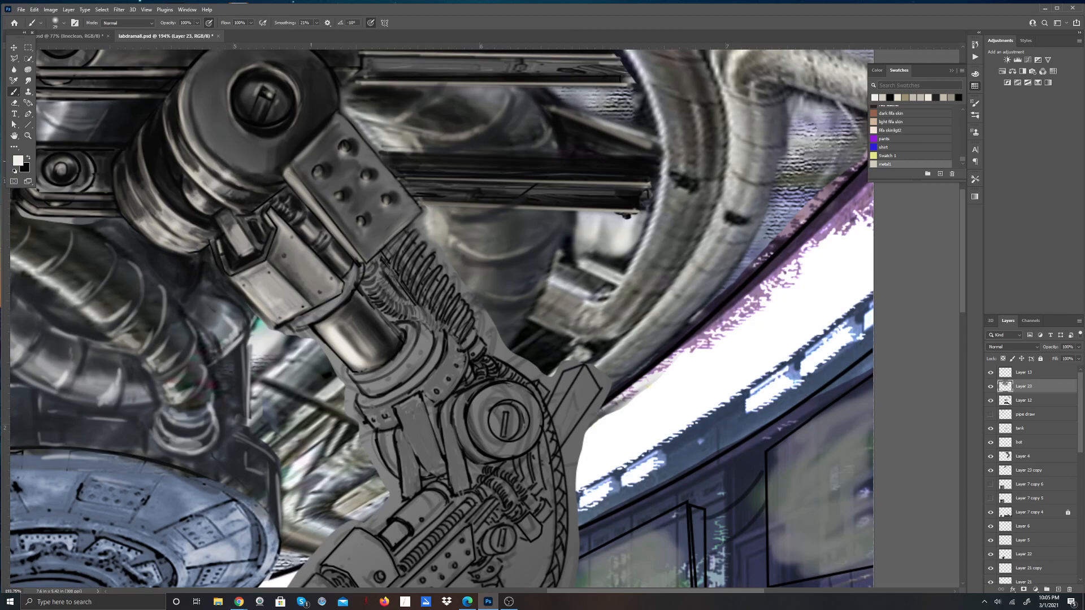
{"action": "mouse_move", "coordinate": [303, 192]}
{"action": "left_mouse_down"}
{"action": "mouse_move", "coordinate": [283, 170]}
{"action": "mouse_move", "coordinate": [339, 229]}
{"action": "left_mouse_up"}
{"action": "key", "text": "ctrl+z"}
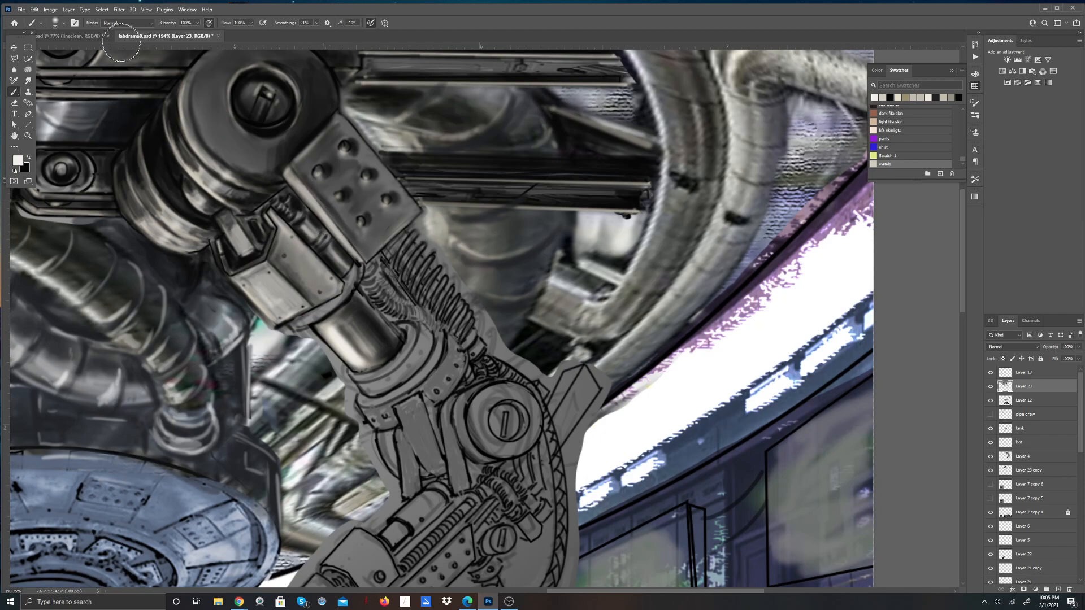
Step: Reduce the soft round brush to 6 px and paint a thin off-white highlight along the edge of the plate with round holes
{"action": "left_click", "coordinate": [62, 22]}
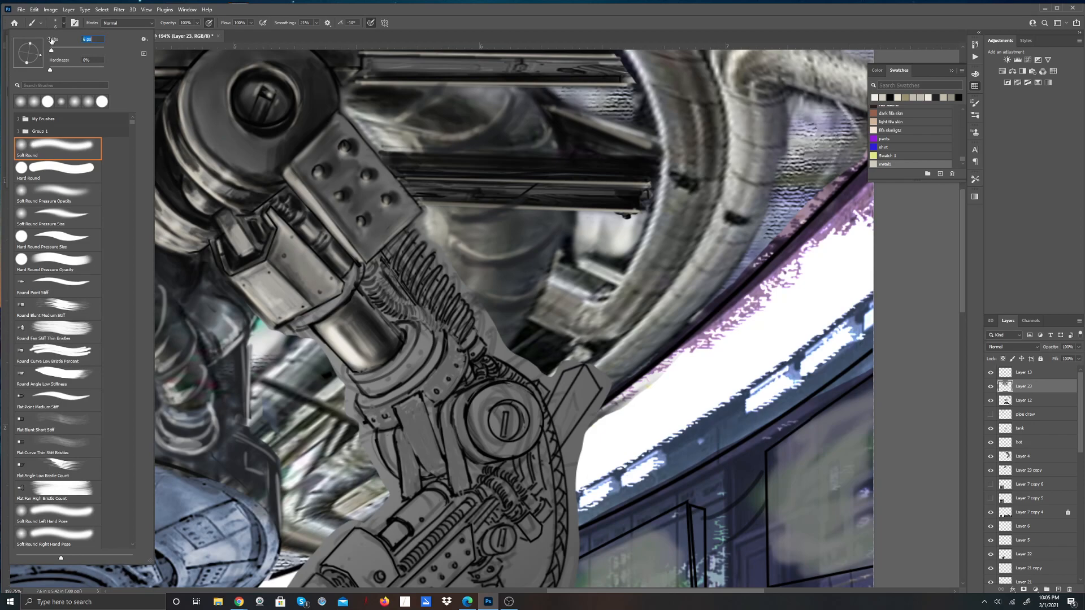
{"action": "key", "text": "Return"}
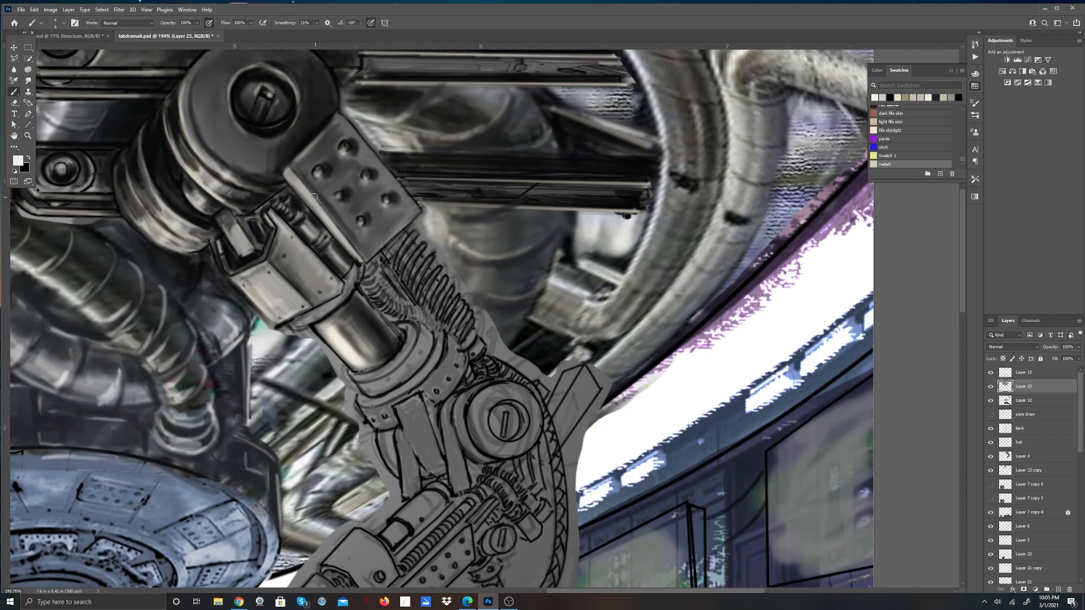
{"action": "left_click_drag", "start_coordinate": [284, 174], "coordinate": [306, 201]}
{"action": "key", "text": "x"}
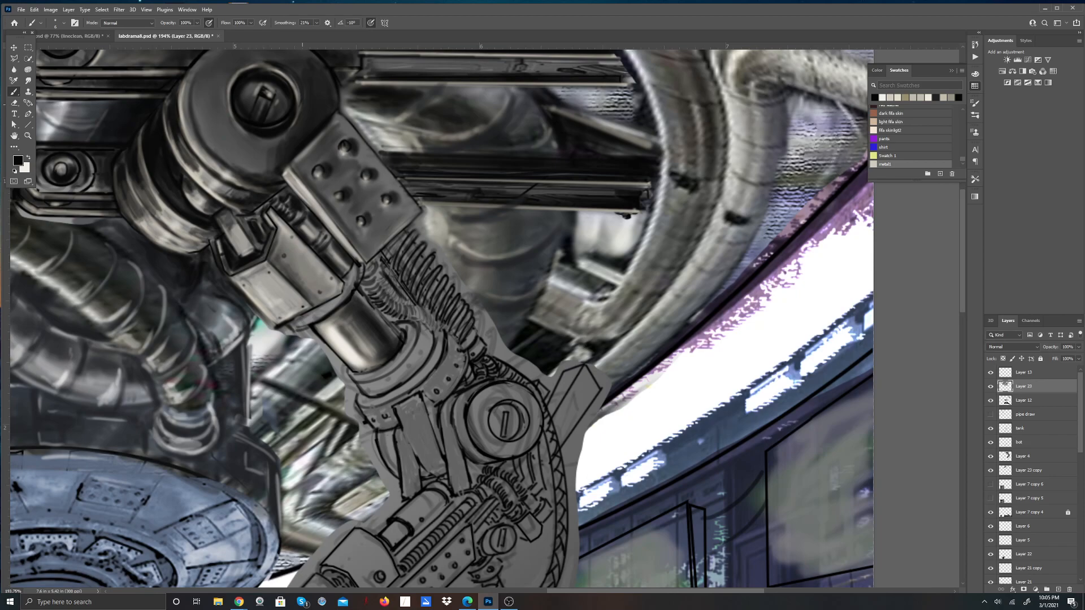
{"action": "scroll", "coordinate": [306, 110], "scroll_direction": "down", "scroll_amount": 6}
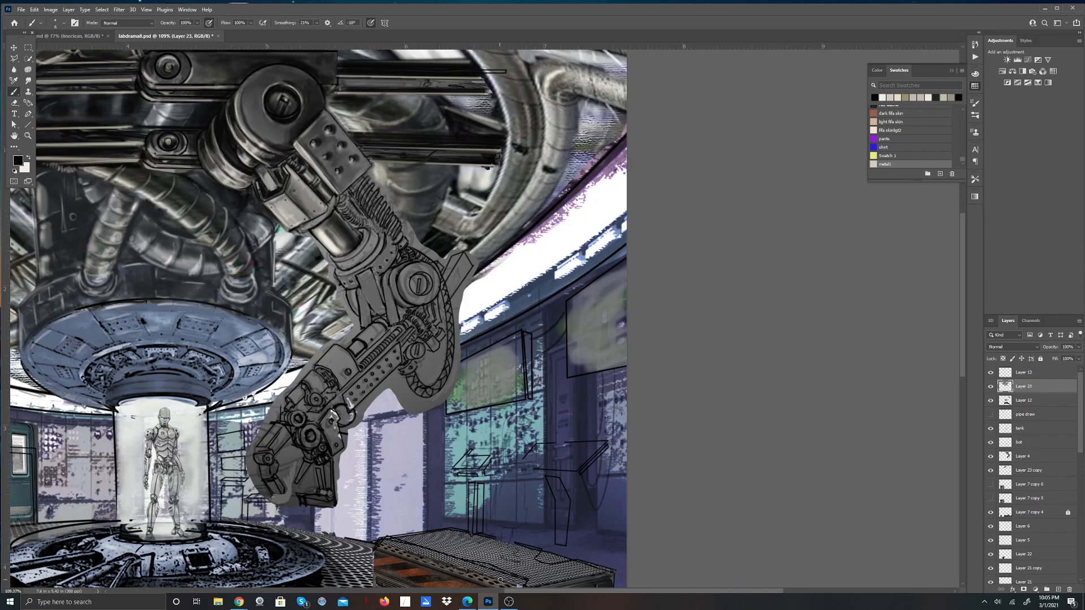
{"action": "left_click", "coordinate": [508, 601]}
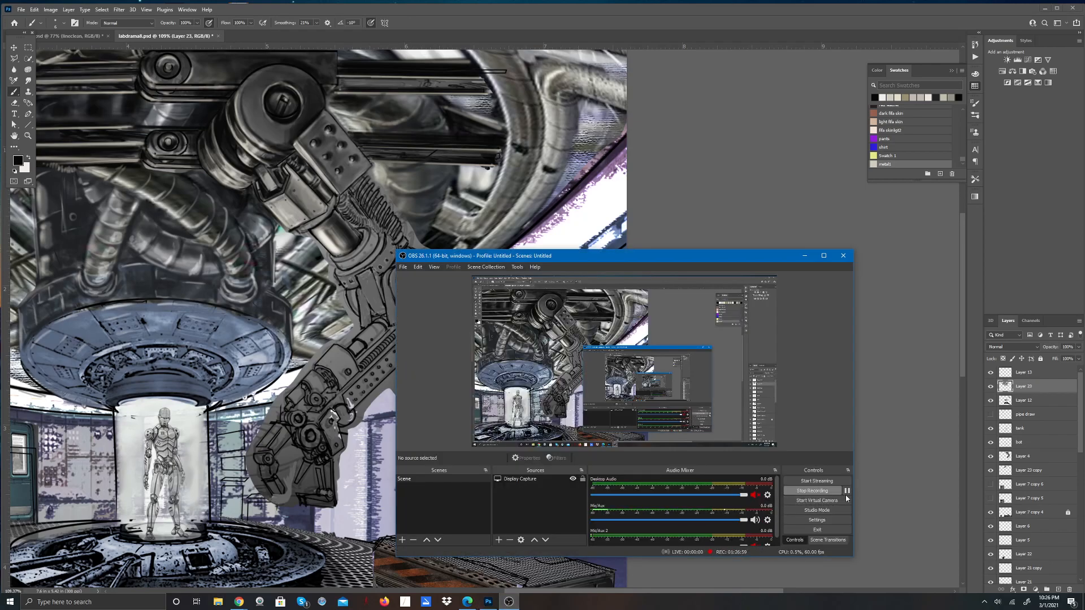
{"action": "left_click", "coordinate": [804, 255]}
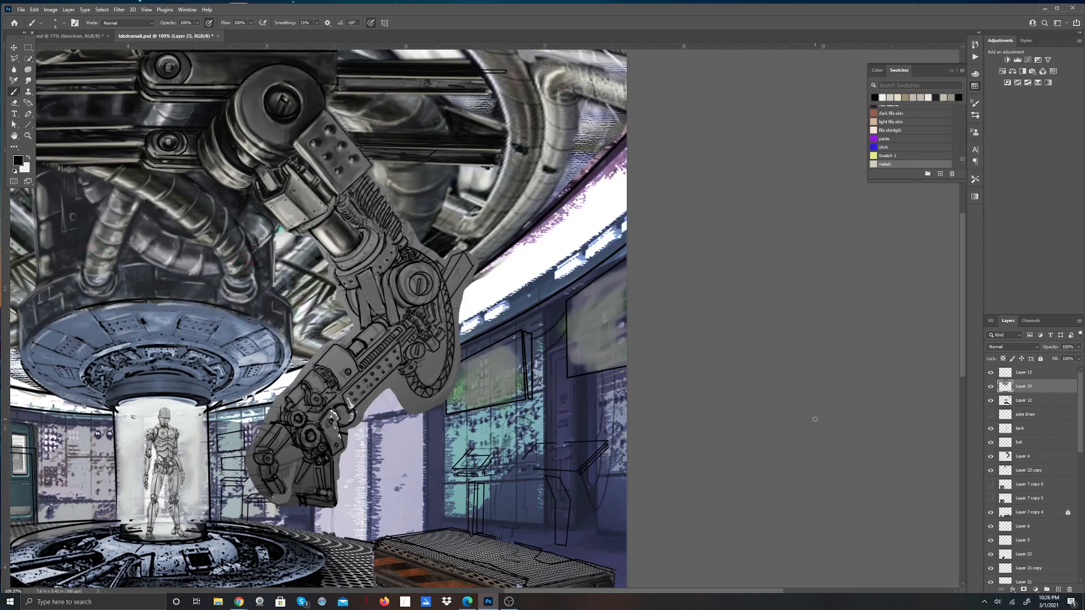
{"action": "scroll", "coordinate": [655, 198], "scroll_direction": "down", "scroll_amount": 7}
{"action": "scroll", "coordinate": [564, 250], "scroll_direction": "up", "scroll_amount": 3}
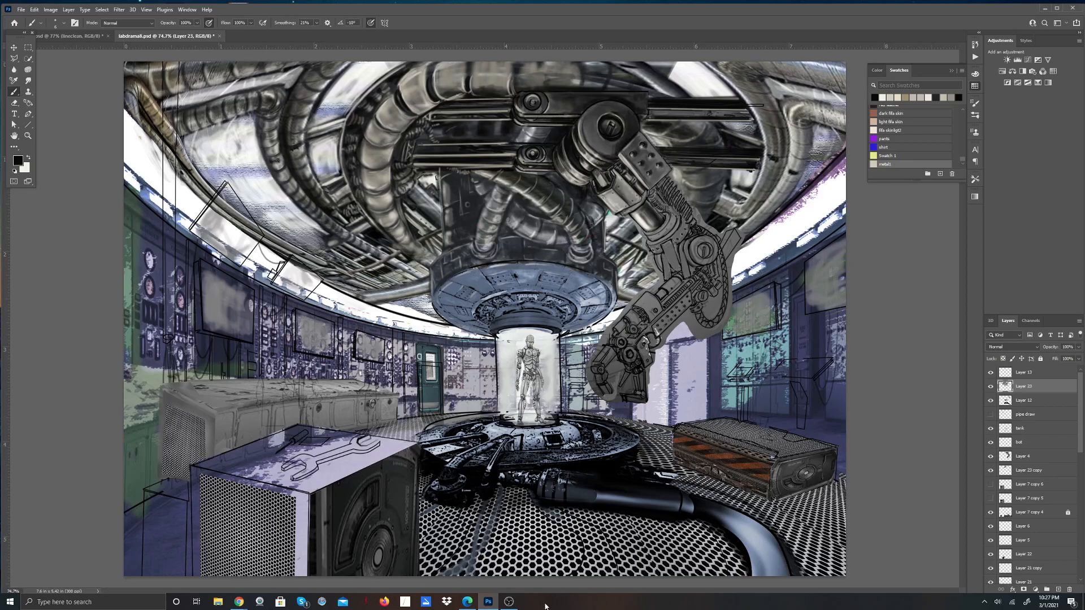
{"action": "left_click", "coordinate": [508, 602]}
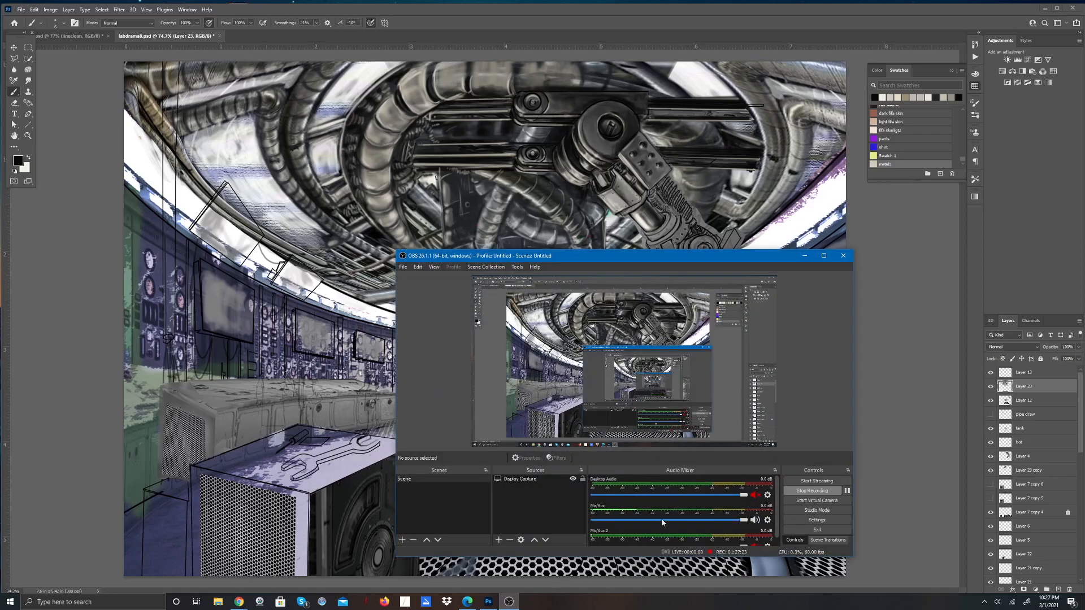